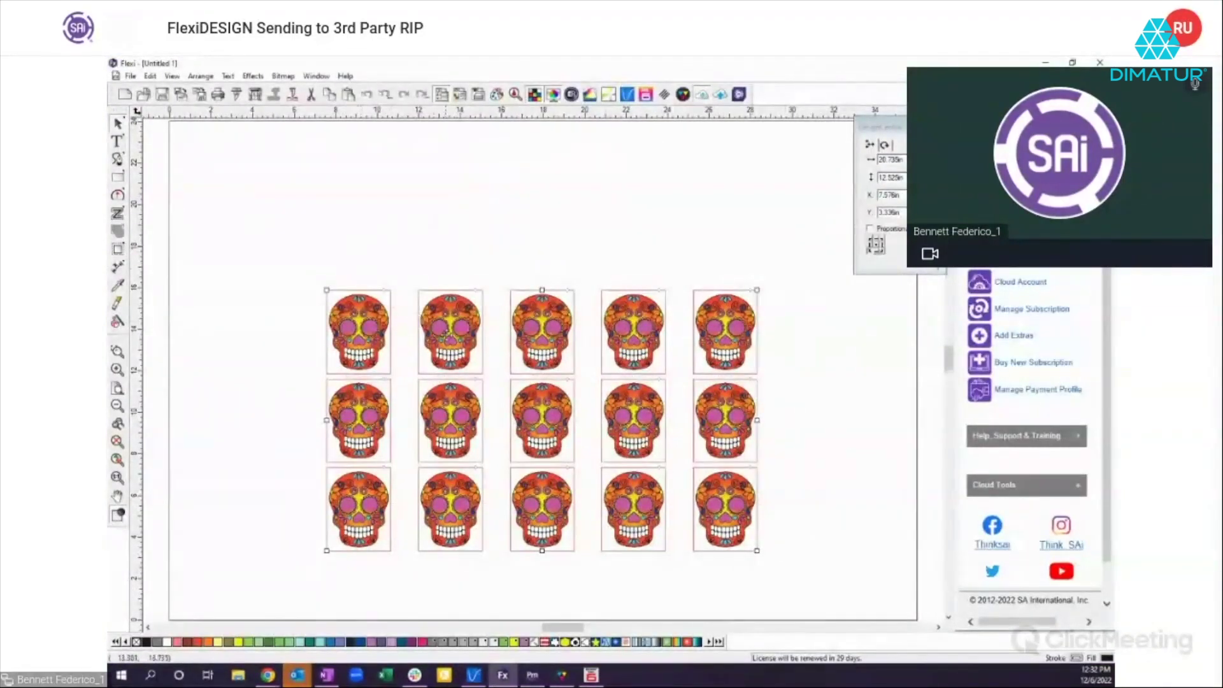
Step: Move the group of skull designs higher on the page and deselect it
click(453, 270)
click(789, 226)
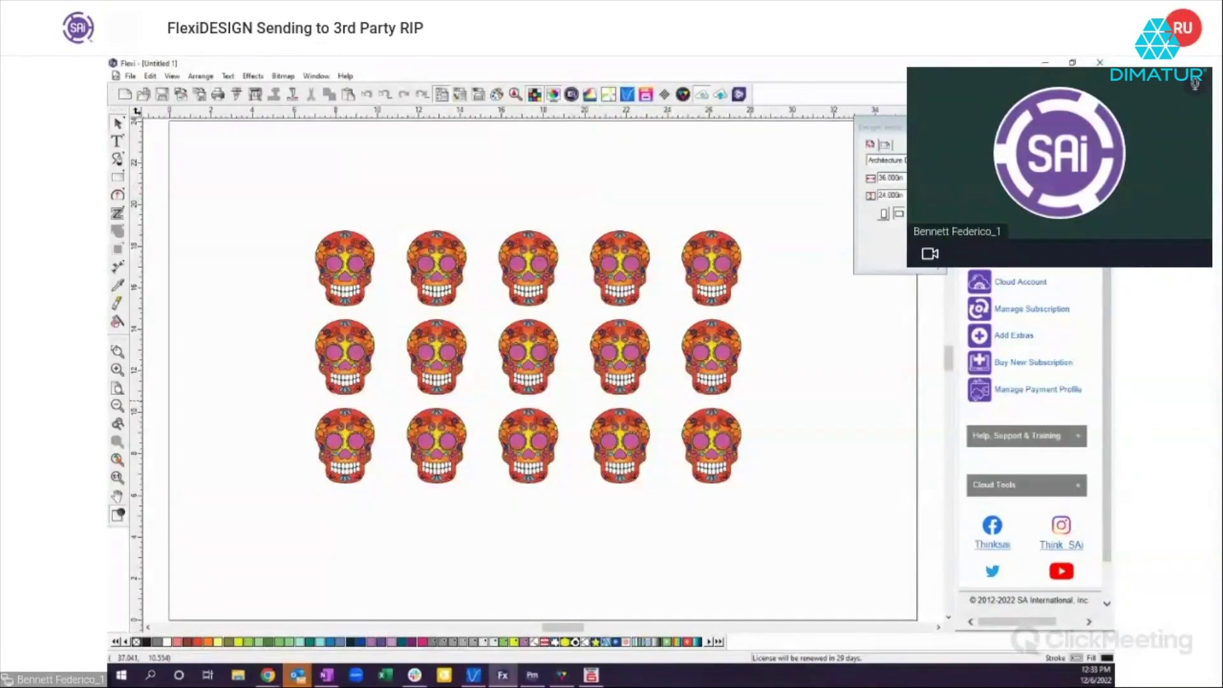
Step: Paste the copied customer service e-mail address above the skulls and enlarge it to about 26.5 in wide
key(alt+Tab)
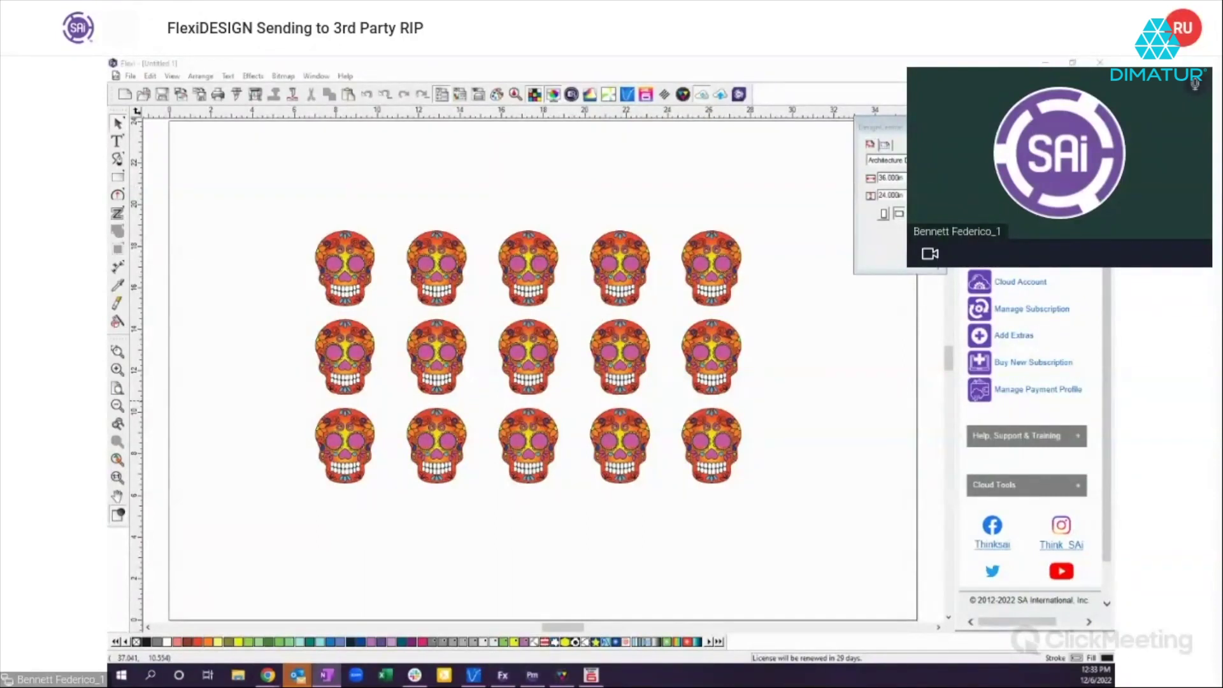
click(307, 167)
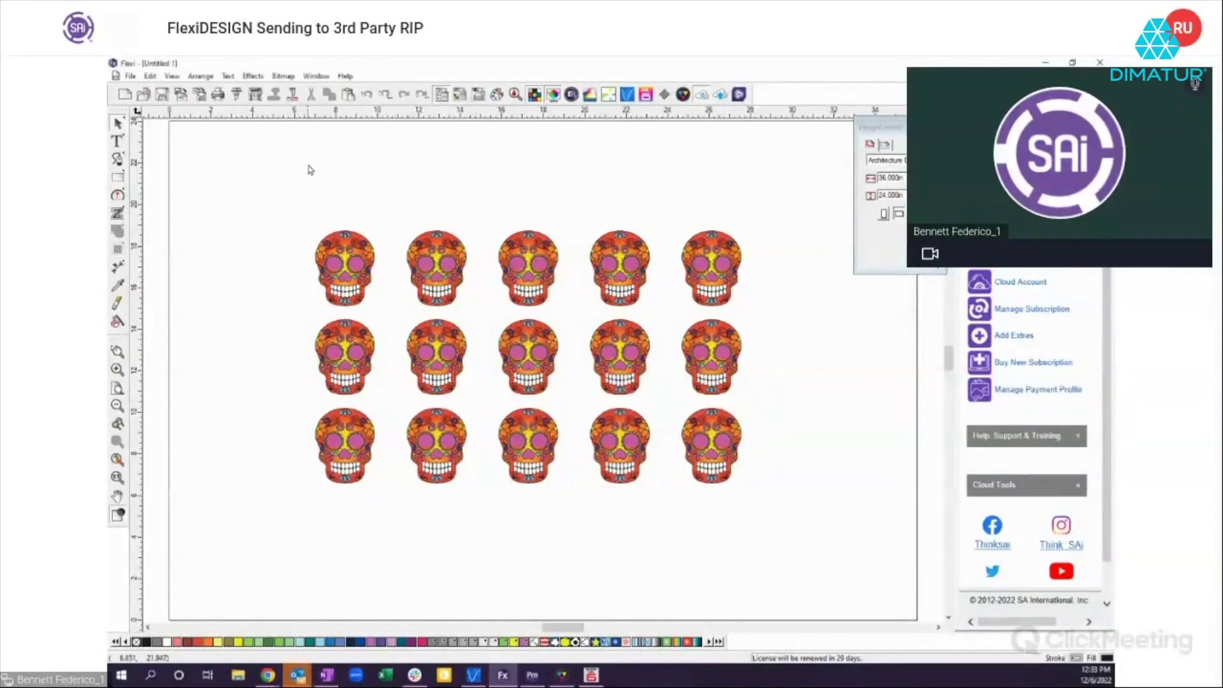
right_click(328, 176)
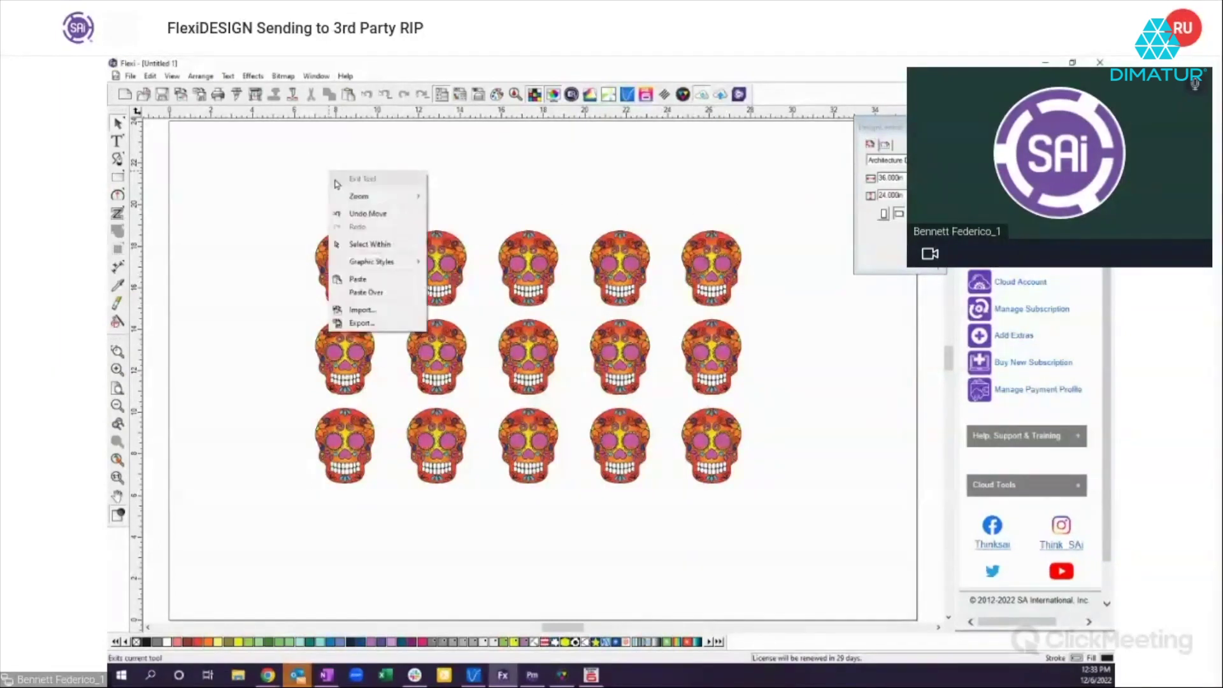
click(385, 270)
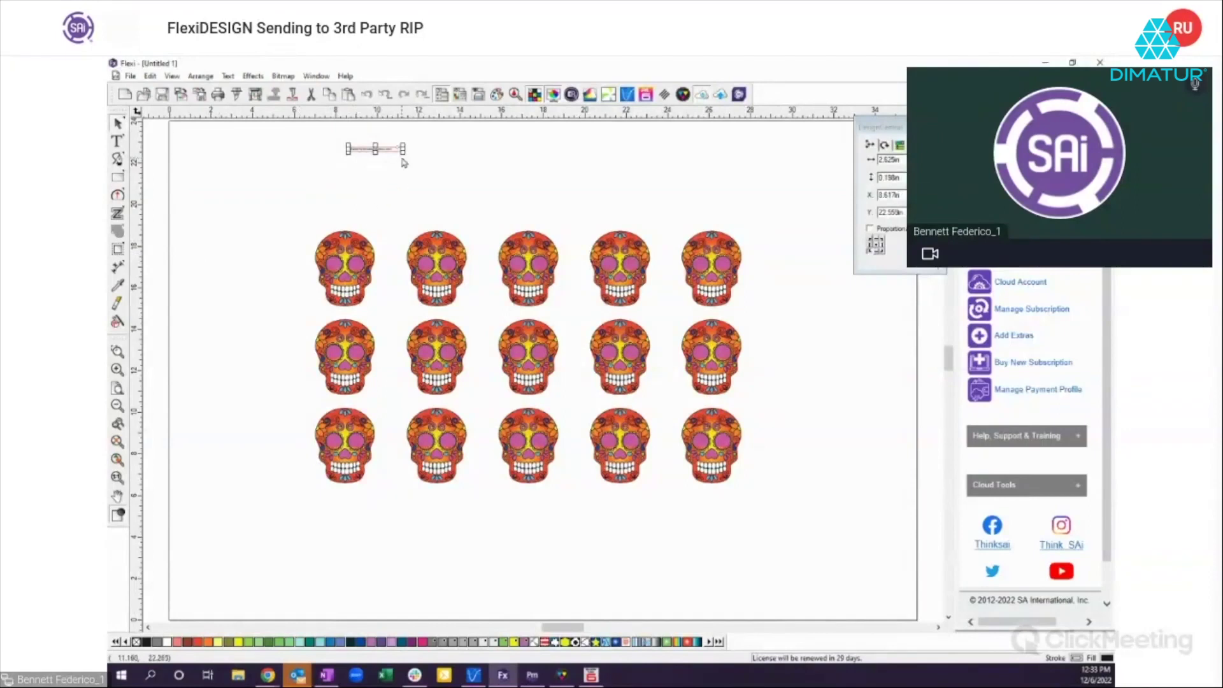
drag(402, 152, 557, 178)
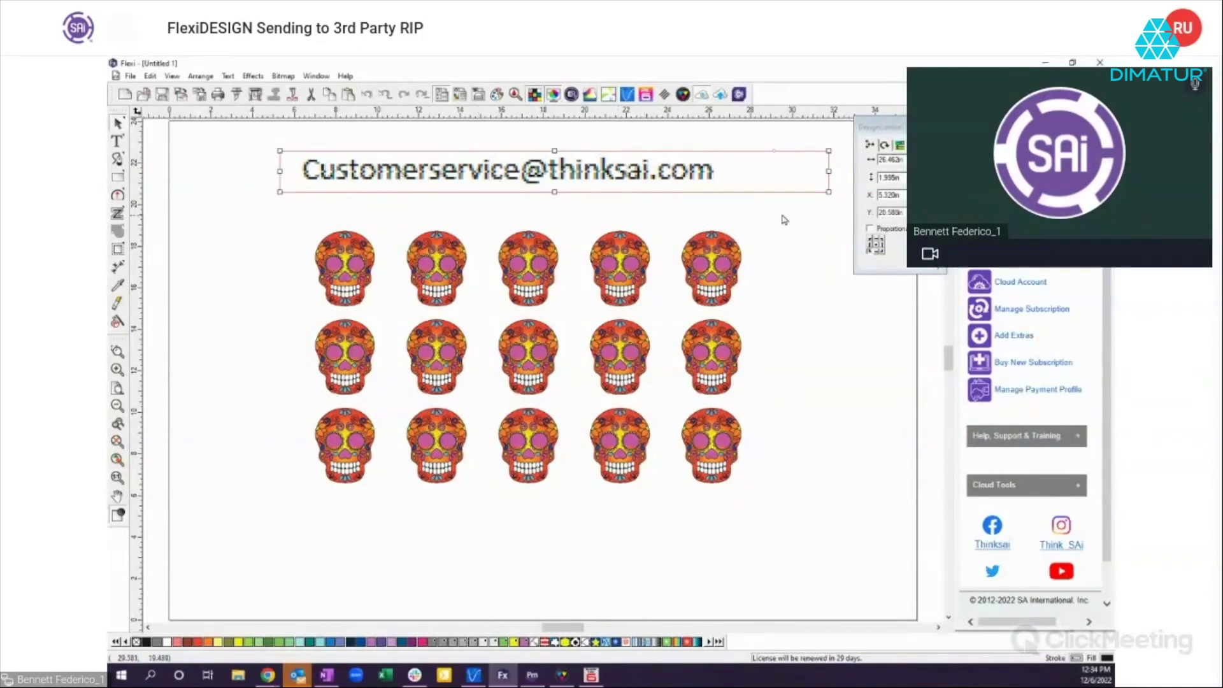
Step: Check Flexi's version and subscription details in the About information, close it and deselect the e-mail text
click(346, 77)
click(372, 125)
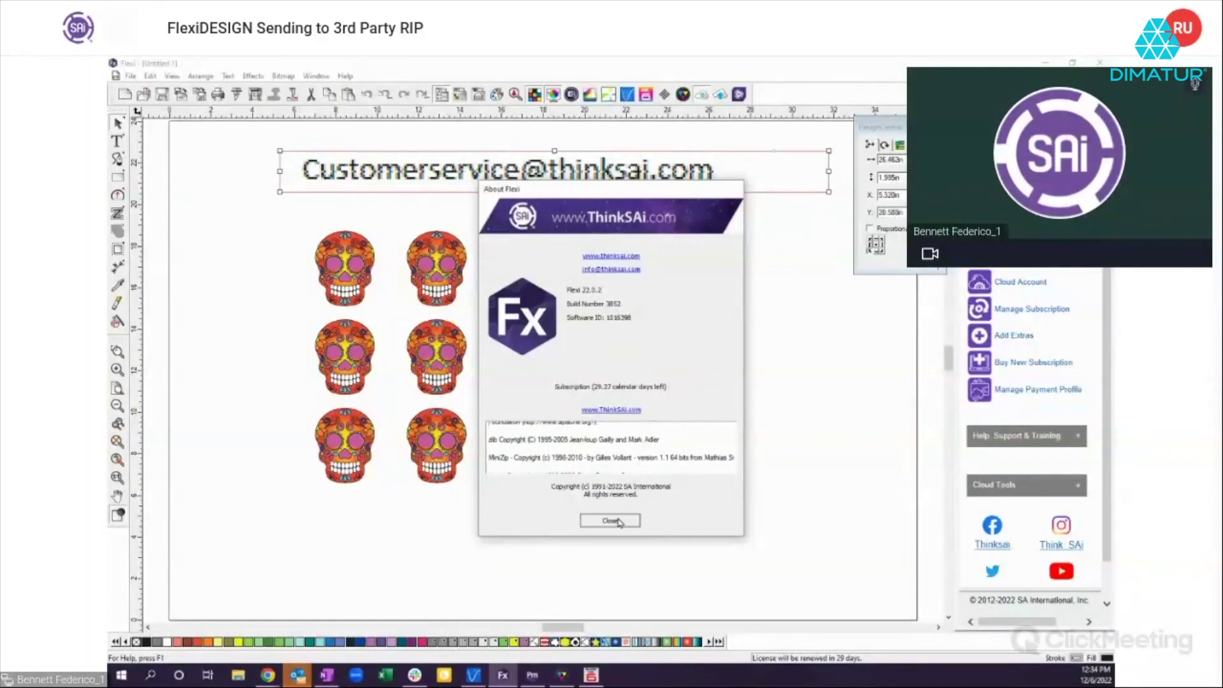
click(618, 520)
click(775, 240)
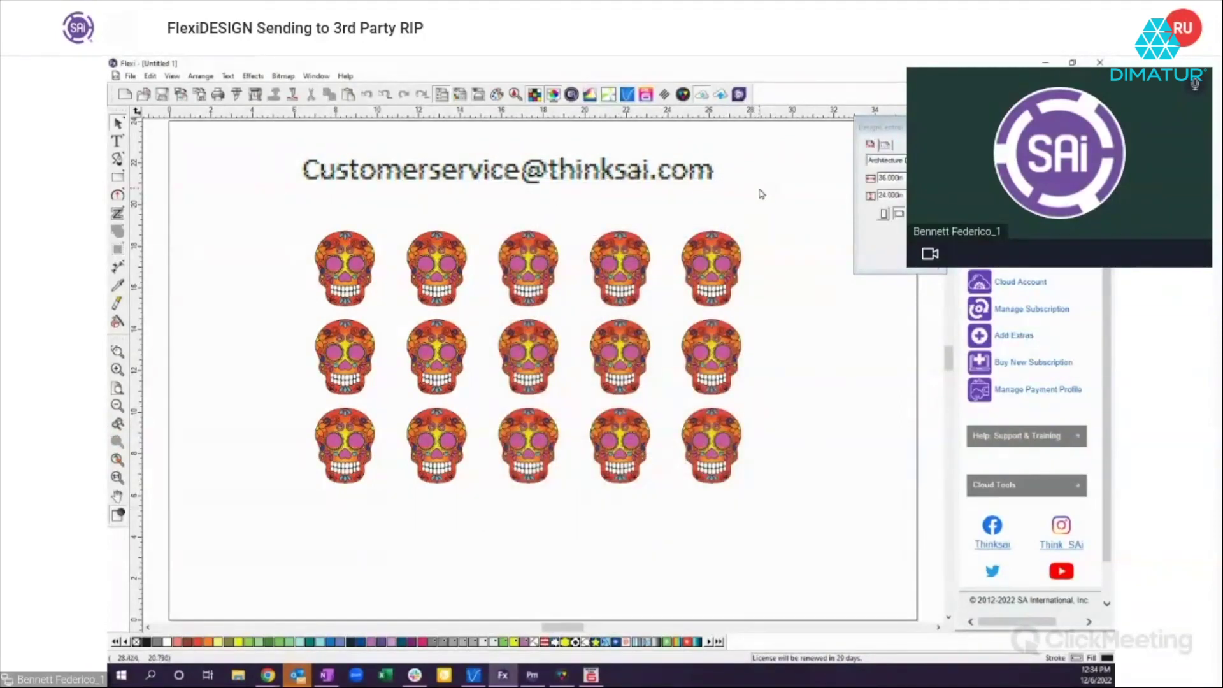
Step: Search the SAi Help Center for "send to versaworks" and open the article "Outputting to another RIP (Versaworks/Rasterlink/Onyx)"
click(471, 168)
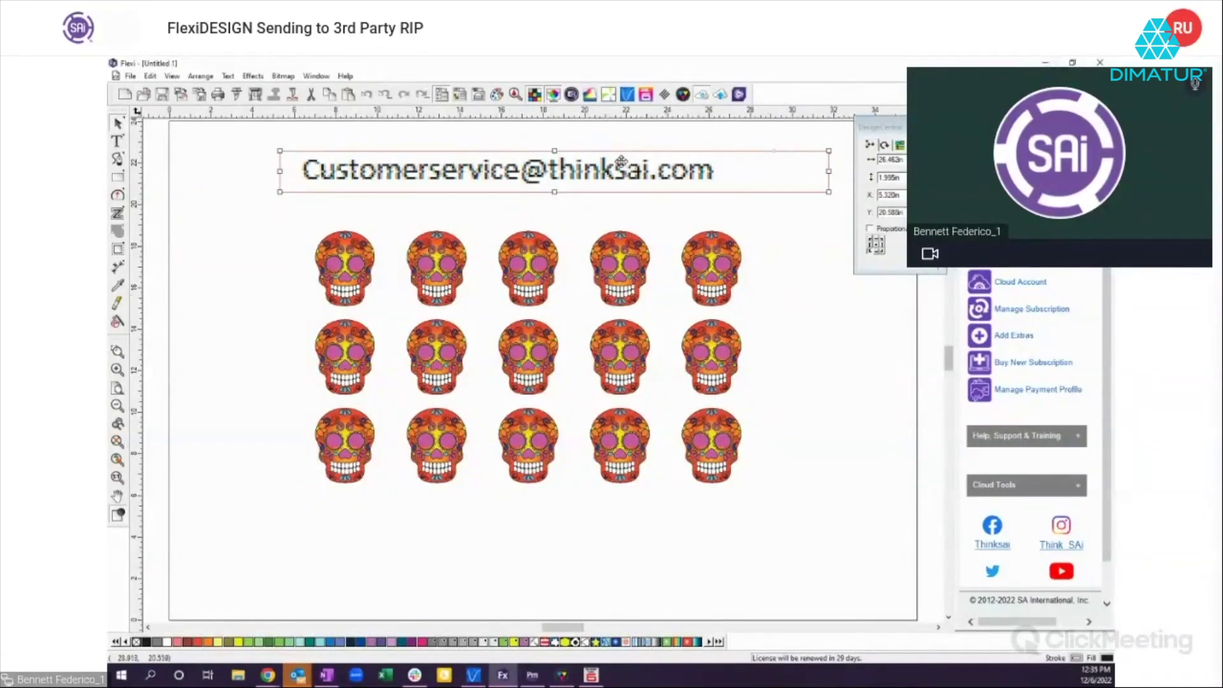
click(344, 77)
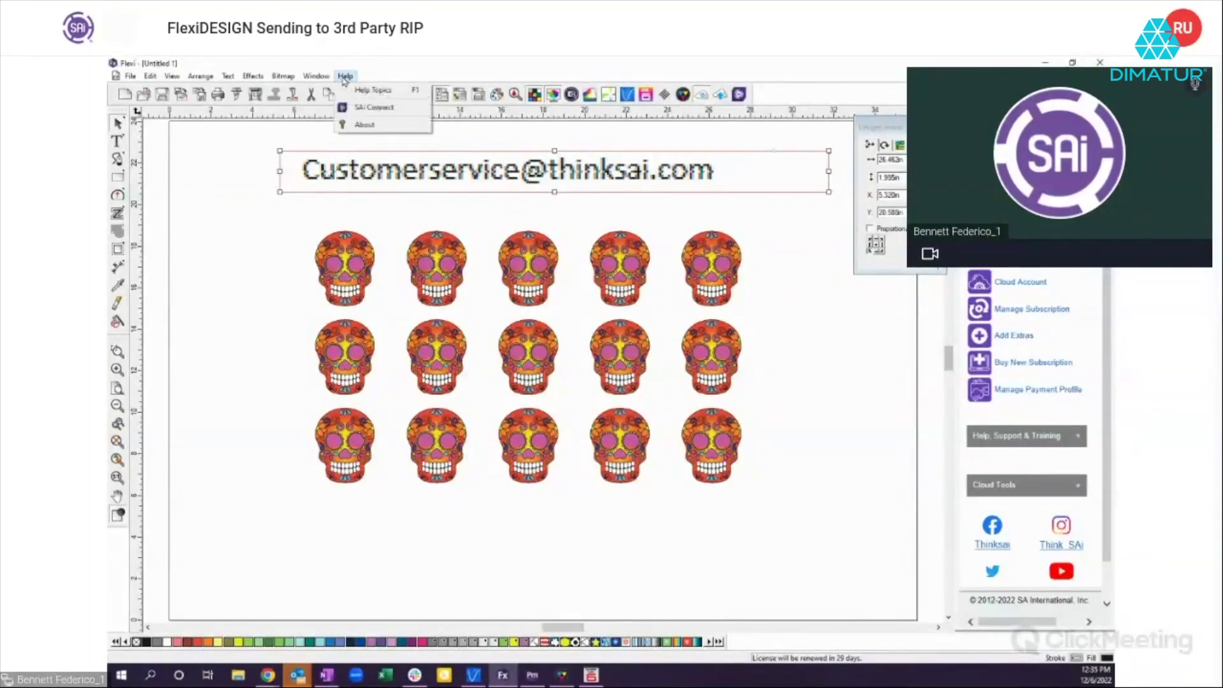
click(375, 107)
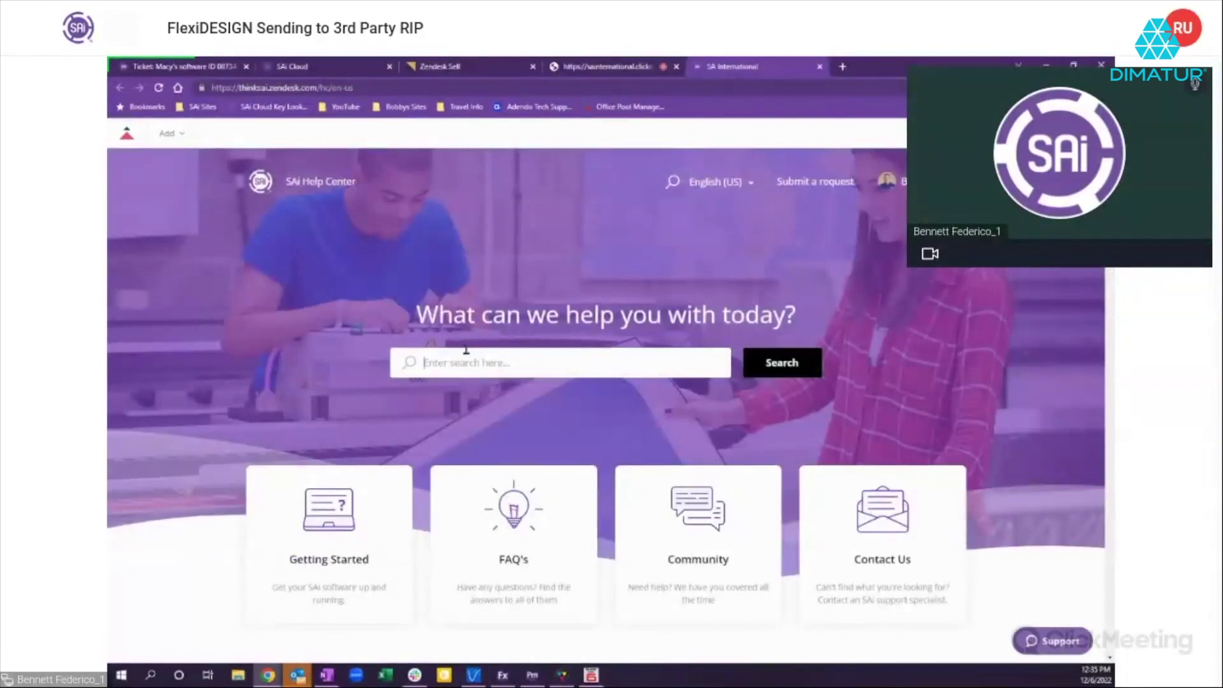
text(send to versaworks)
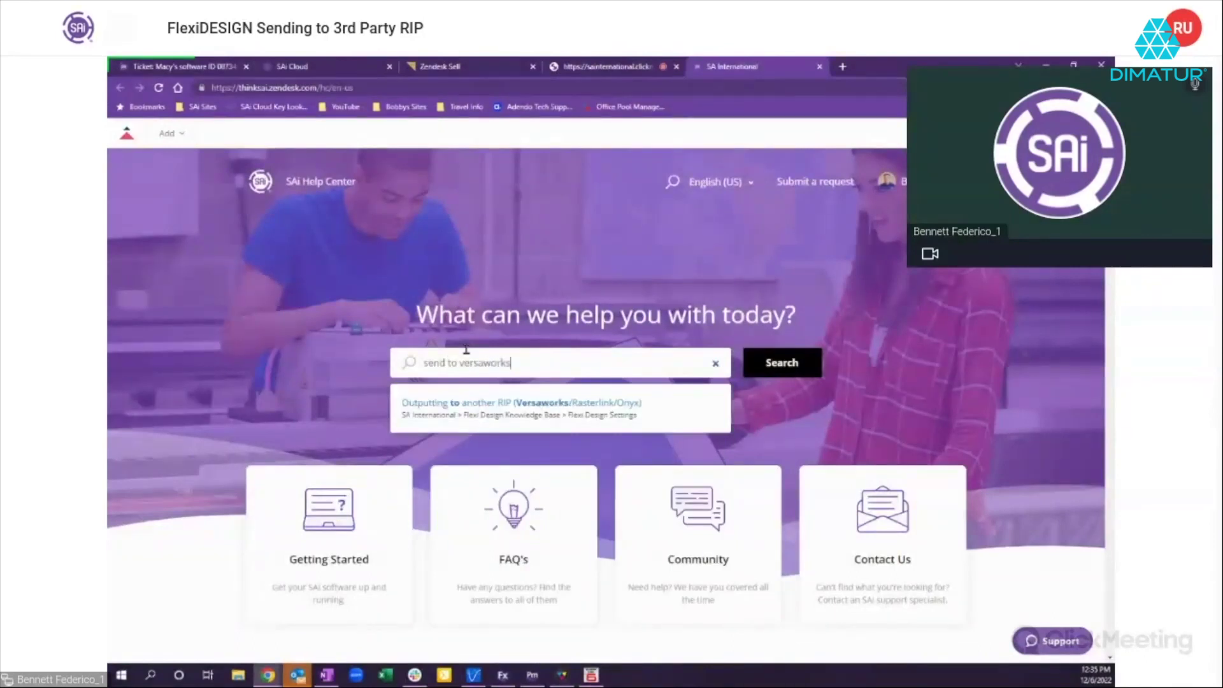
key(Return)
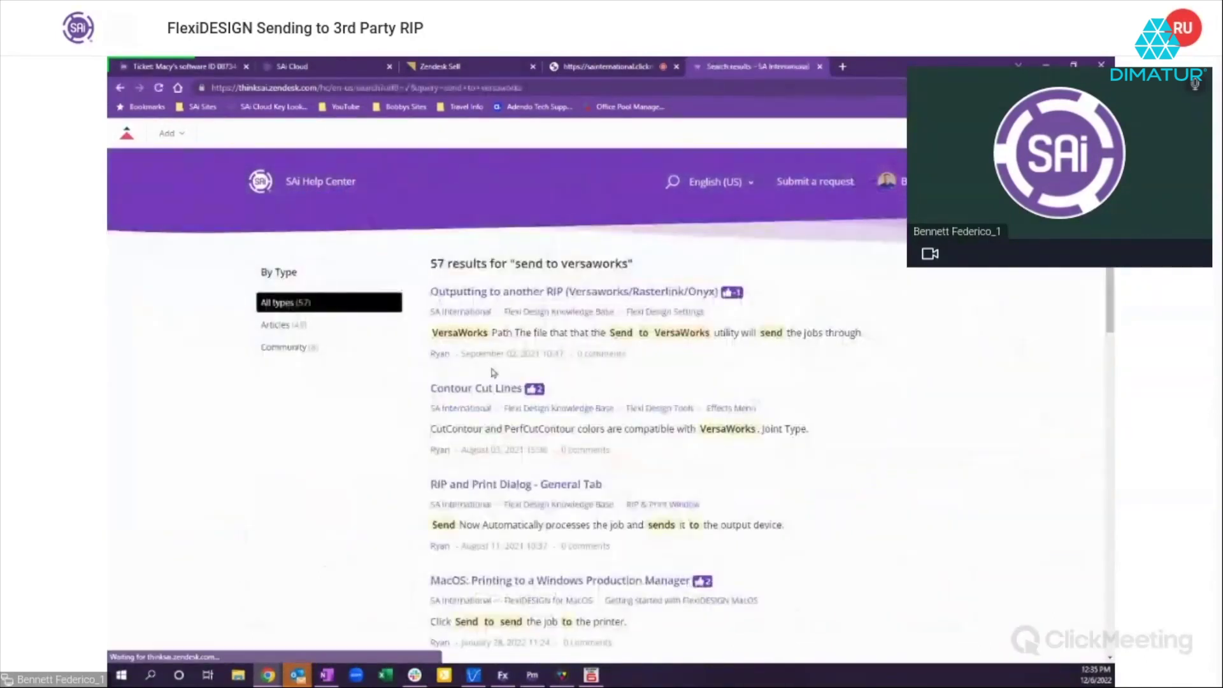
click(526, 297)
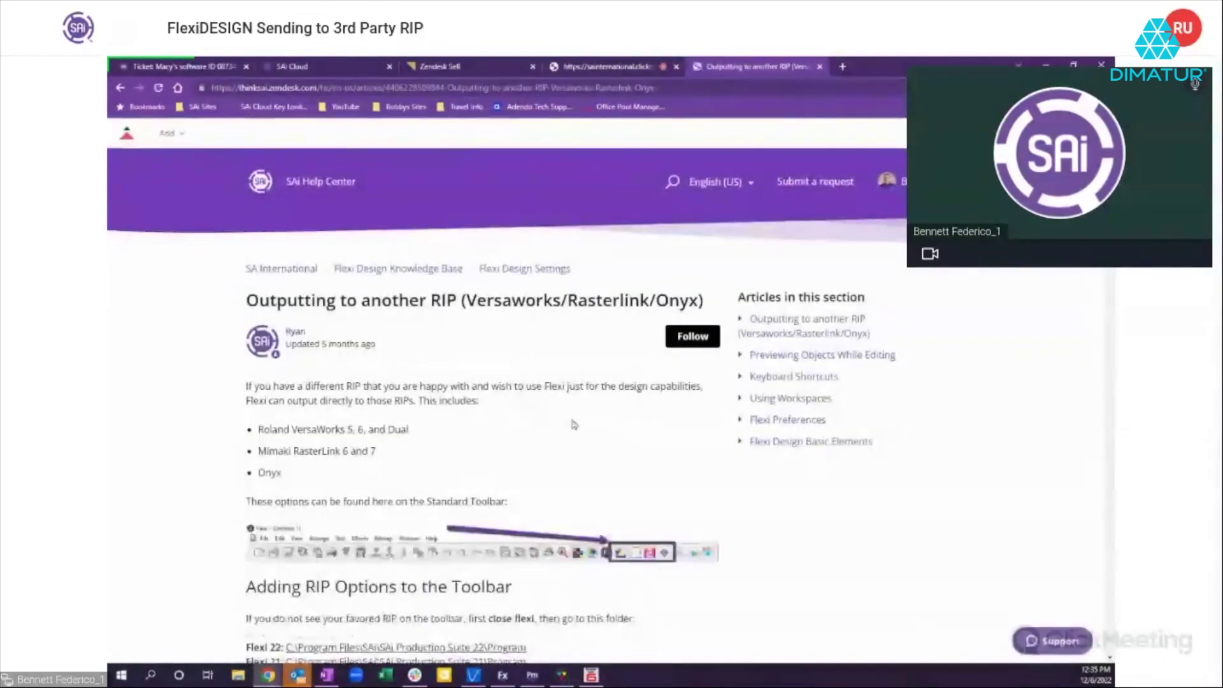
Step: Review the article's instructions for adding RIP options to the toolbar and setting up VersaWorks and RasterLink 6 and 7
scroll(573, 424, down, 3)
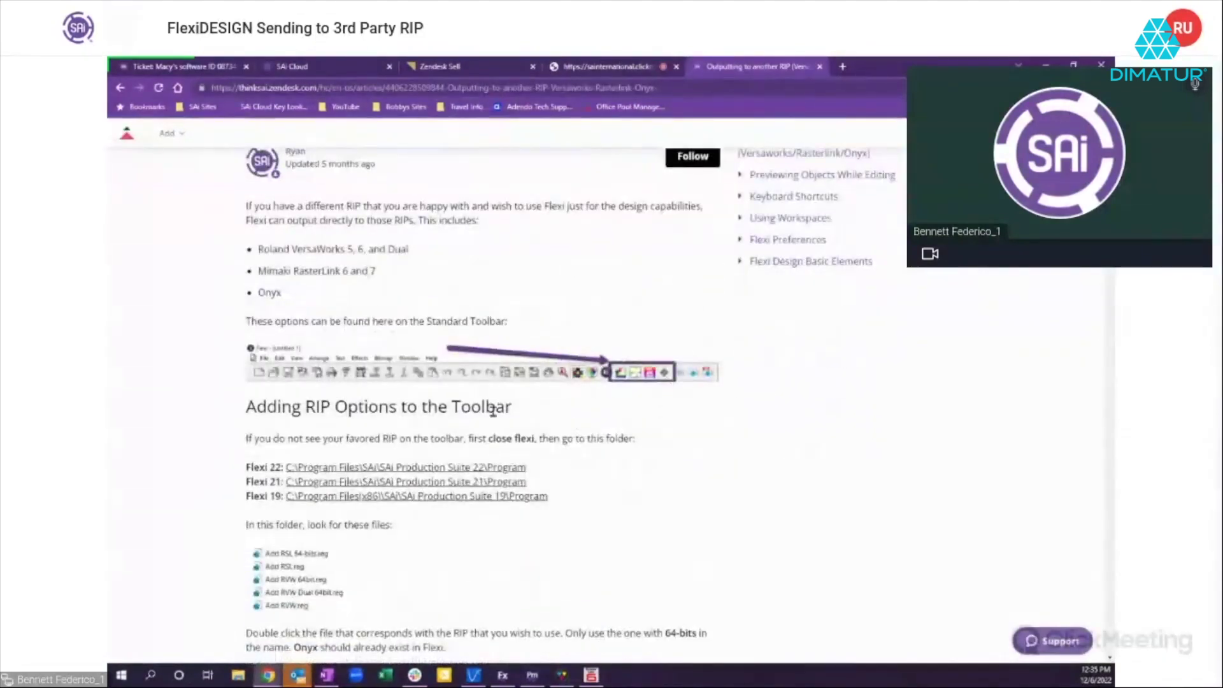
scroll(713, 463, down, 3)
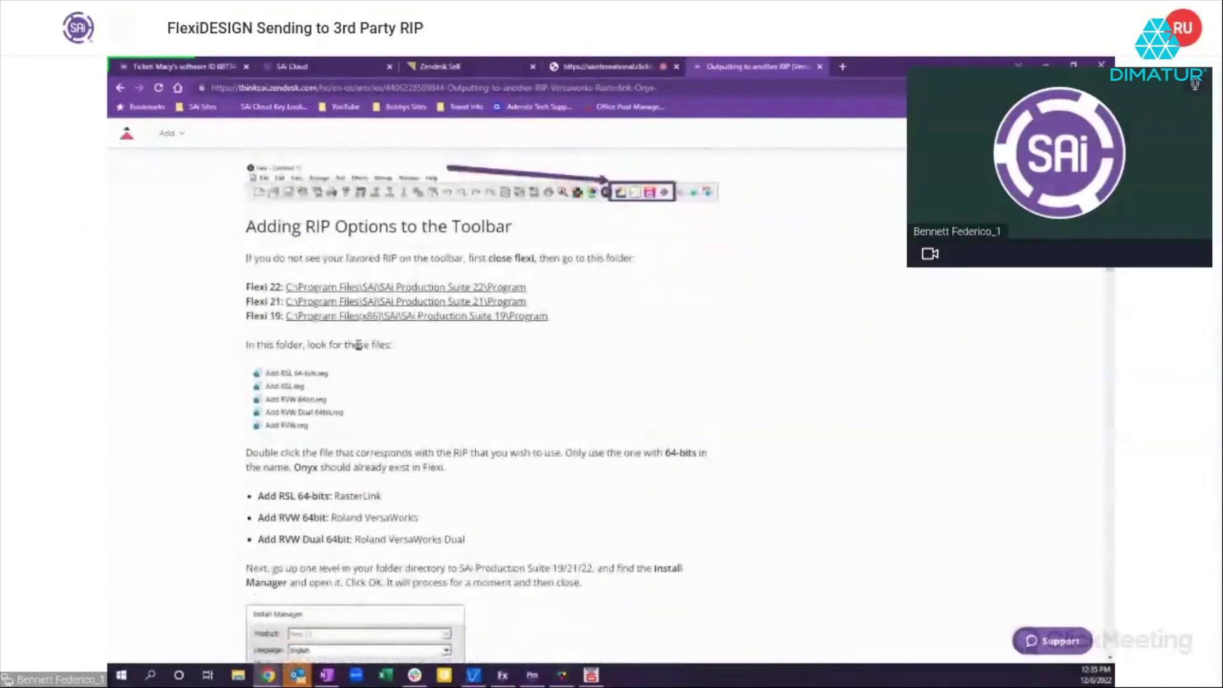
scroll(582, 450, down, 5)
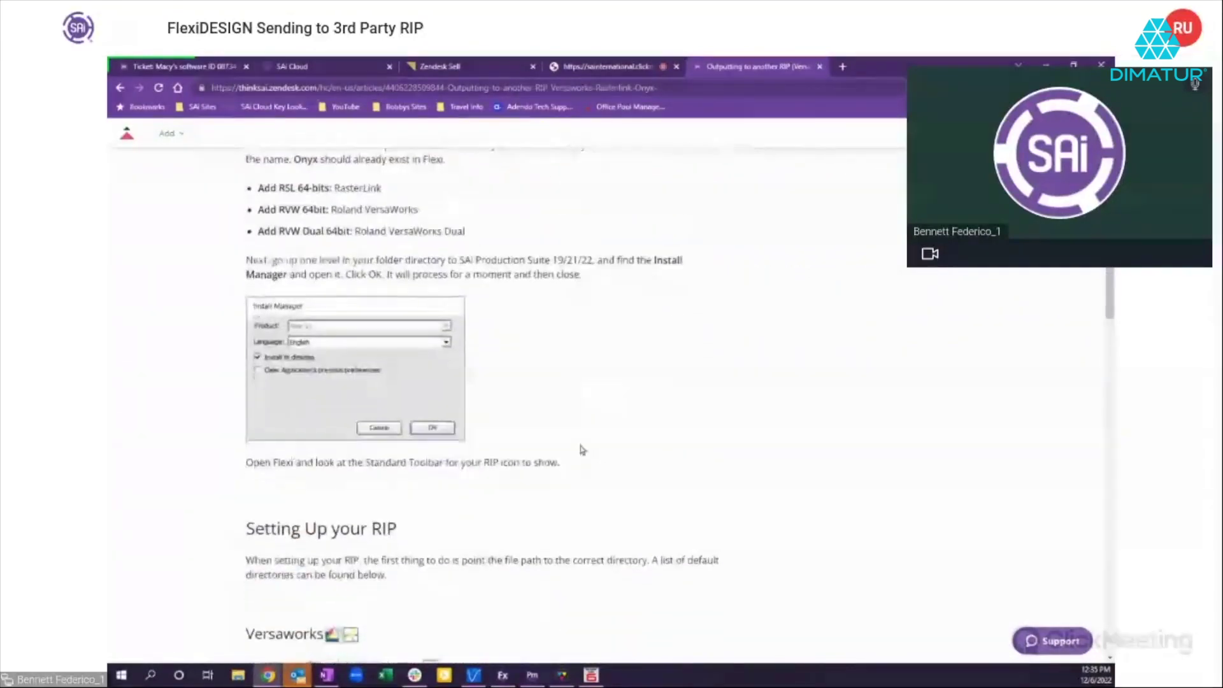
scroll(581, 450, down, 8)
scroll(582, 449, down, 7)
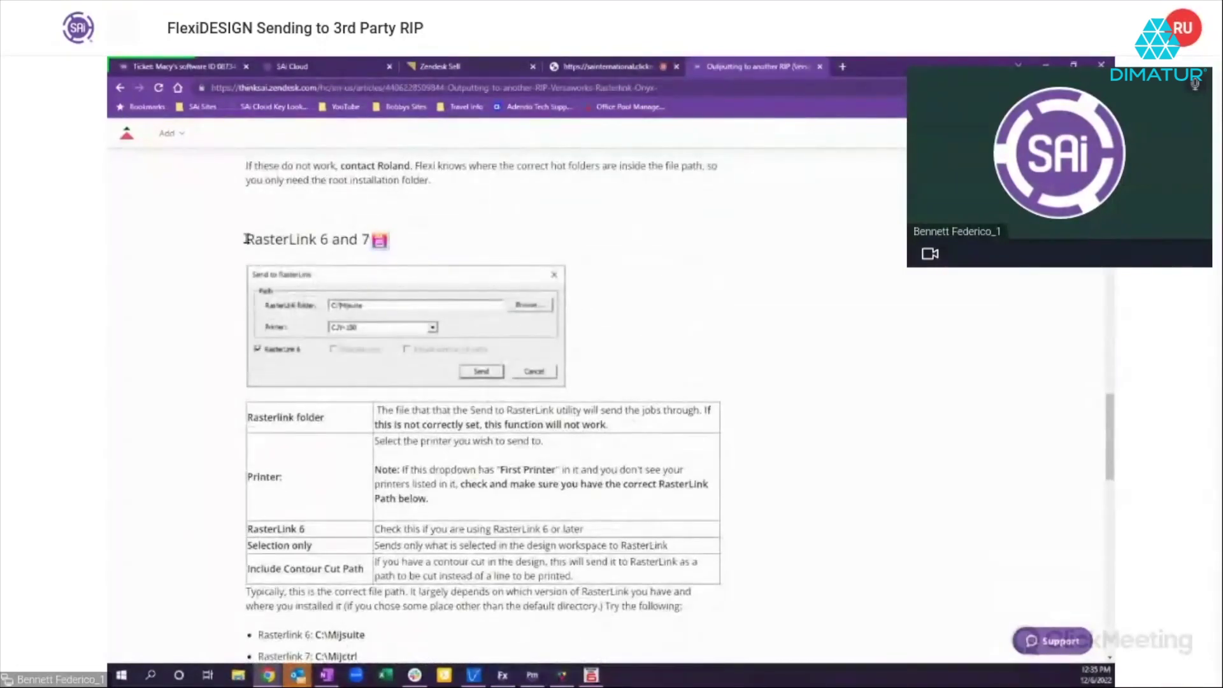
drag(248, 238, 426, 248)
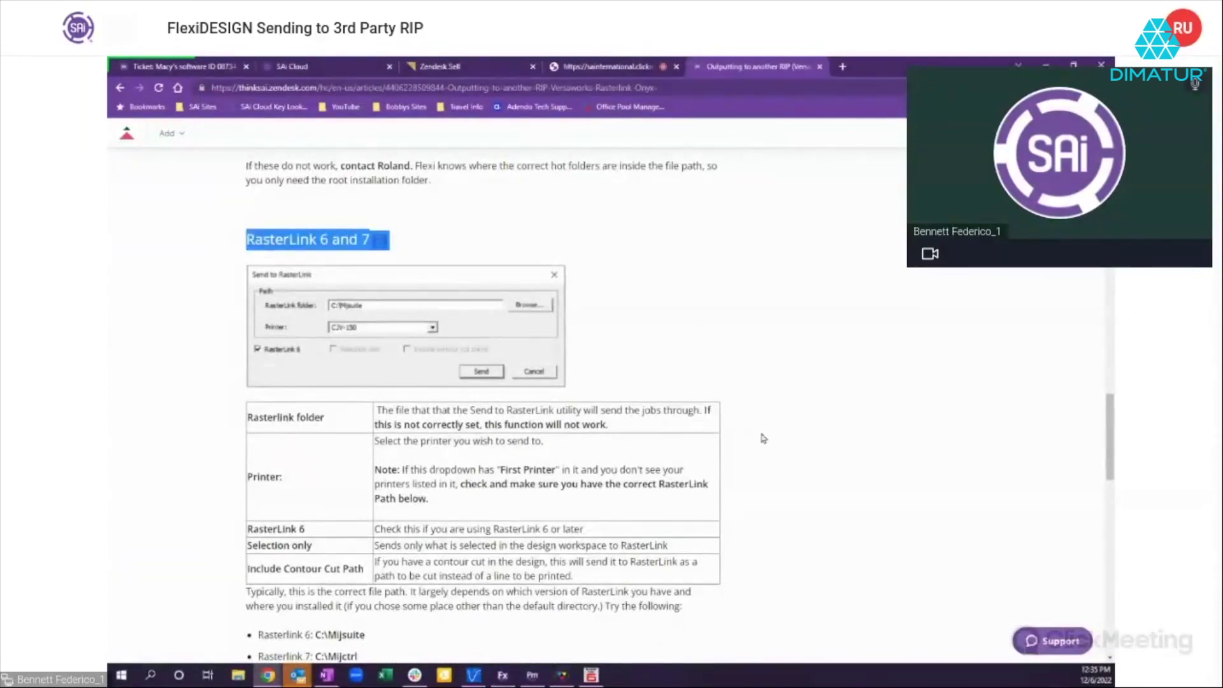
scroll(764, 440, down, 3)
scroll(764, 440, up, 9)
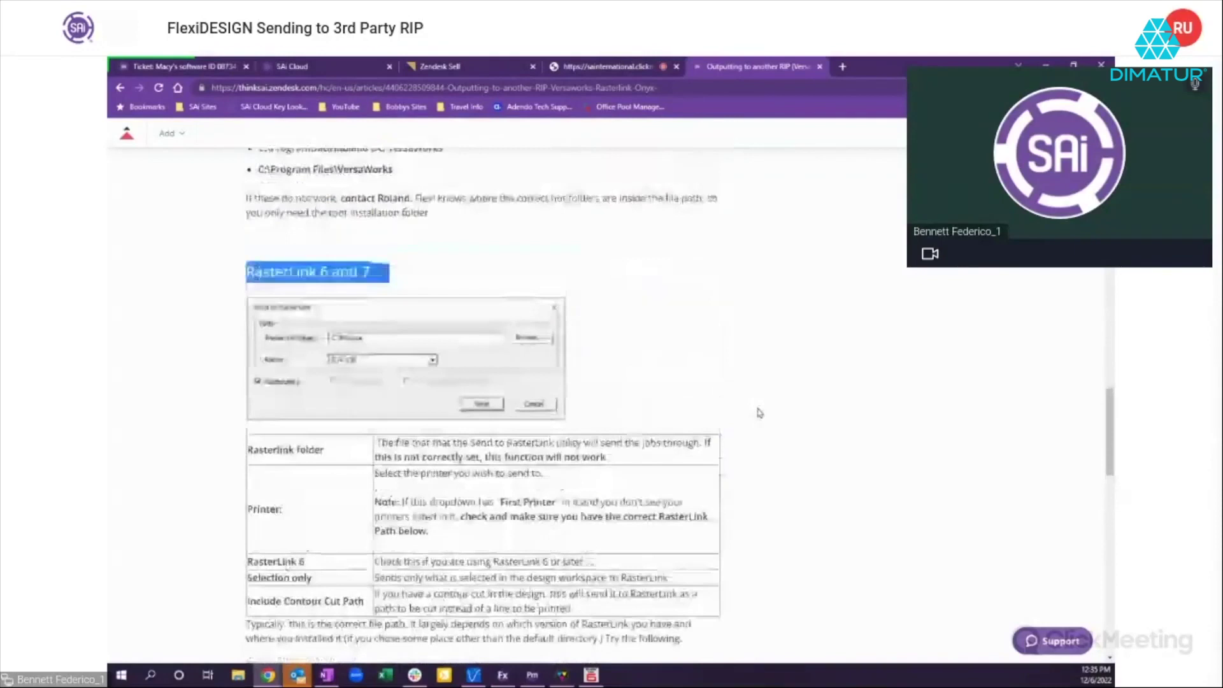
scroll(757, 390, up, 12)
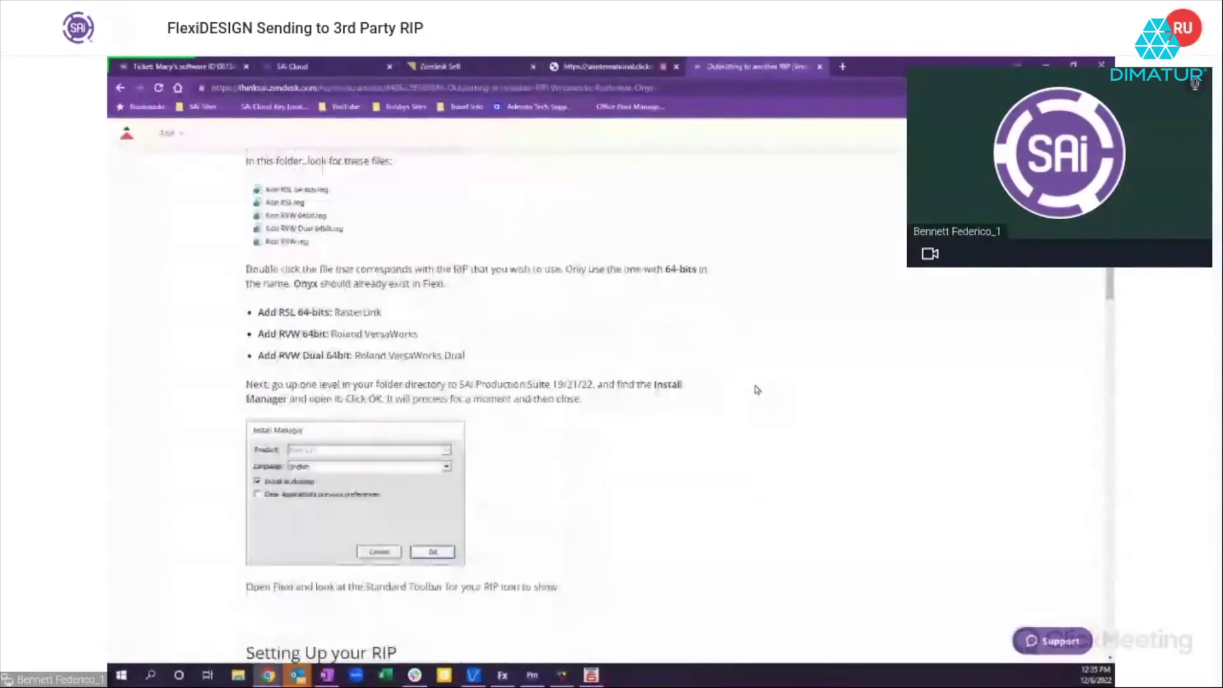
scroll(757, 389, up, 1)
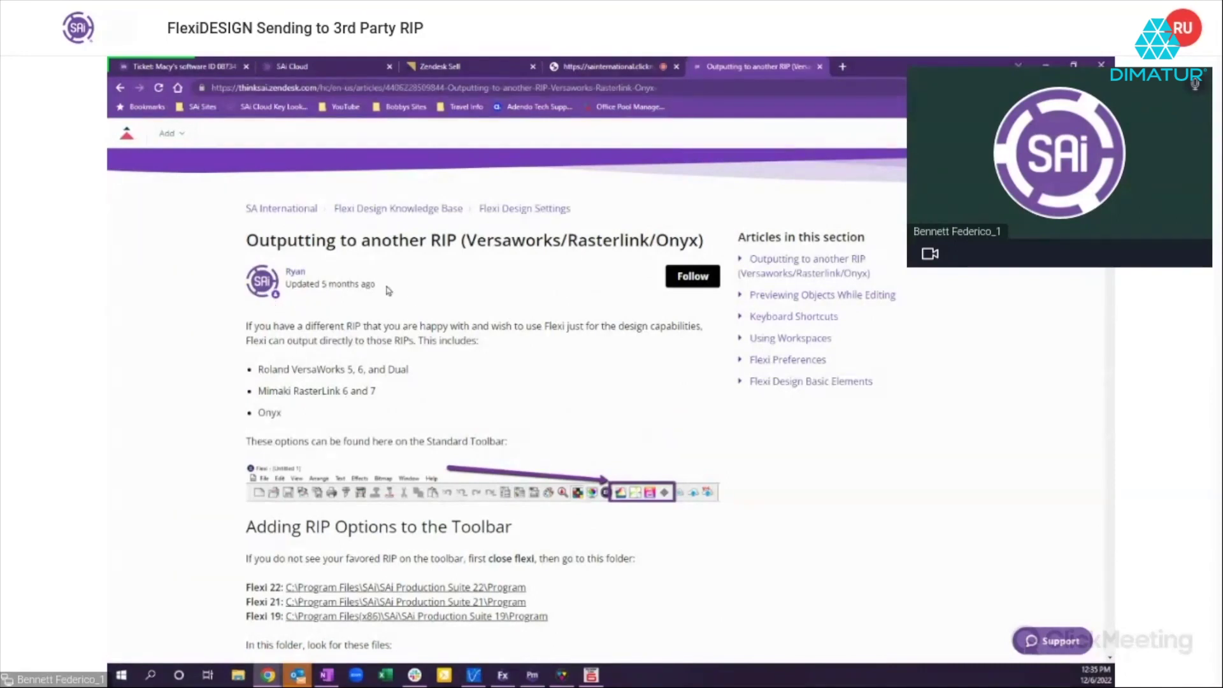
scroll(388, 291, up, 1)
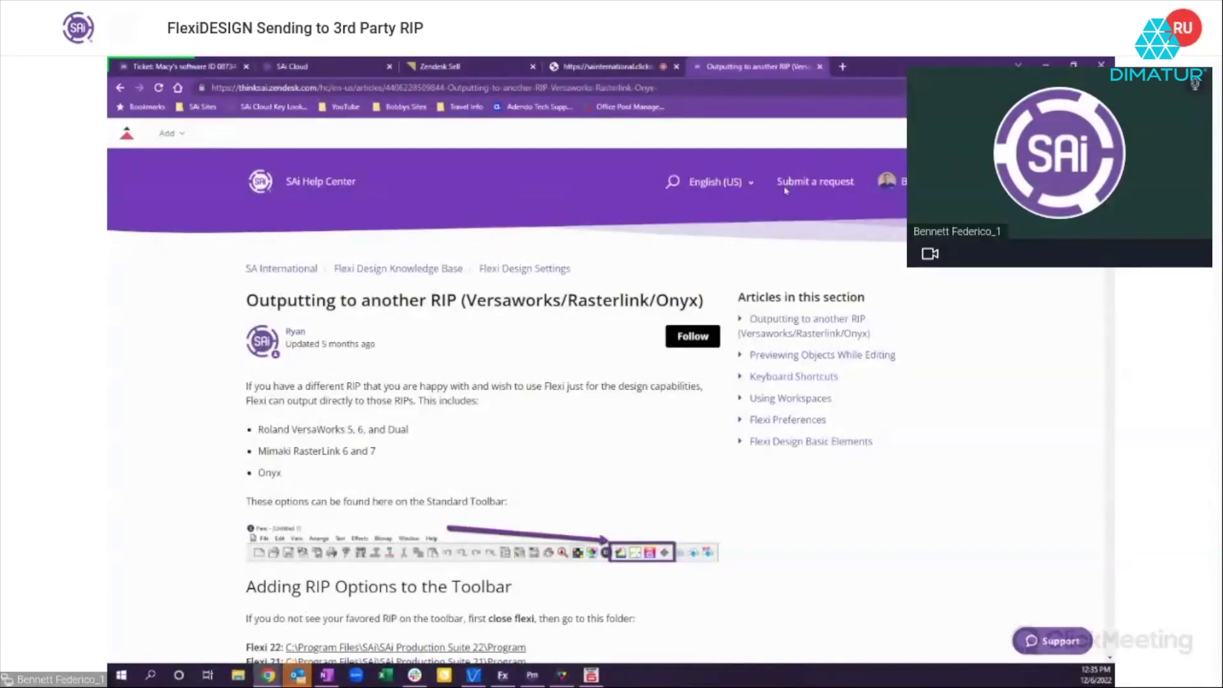
Step: Minimize the browser and Flexi, and open the file location of the Flexi 22.0.2 desktop shortcut
click(1045, 66)
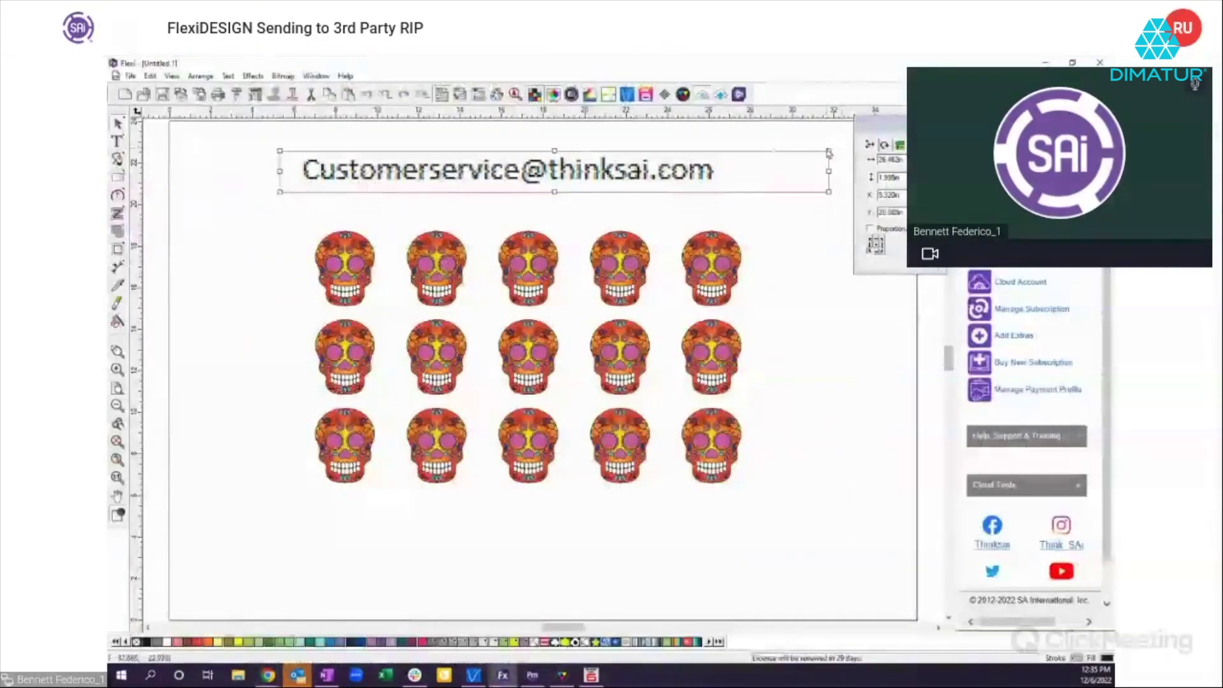
click(1045, 64)
drag(822, 138, 592, 199)
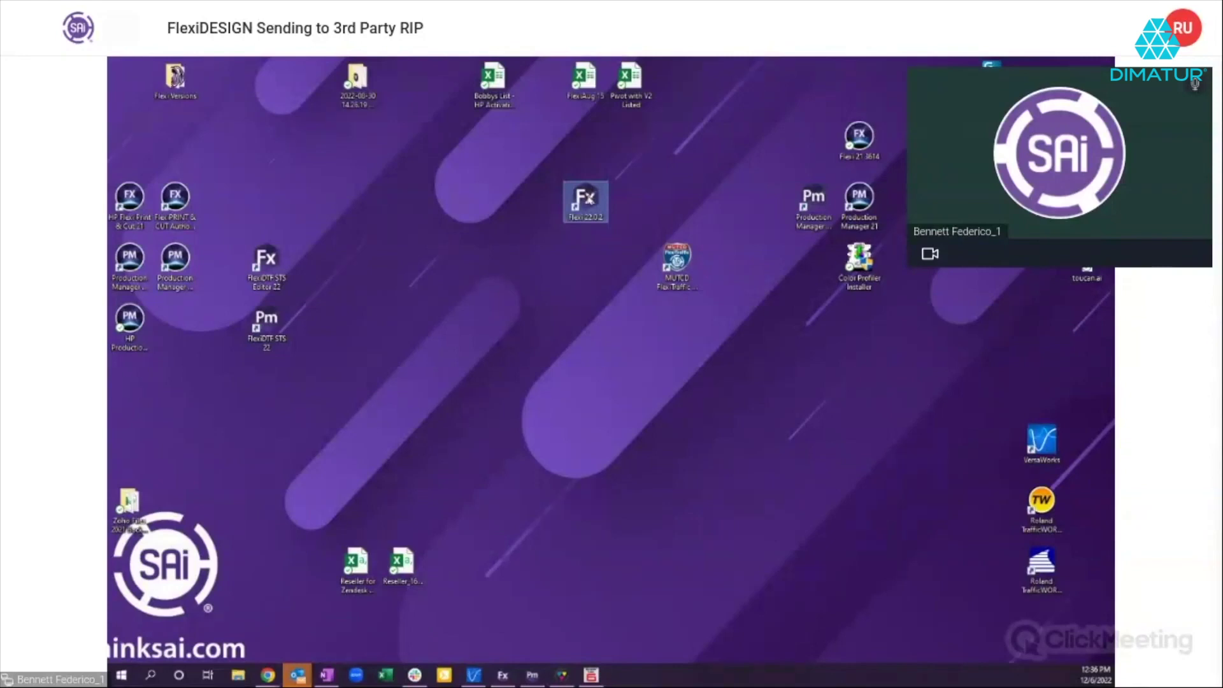
right_click(591, 205)
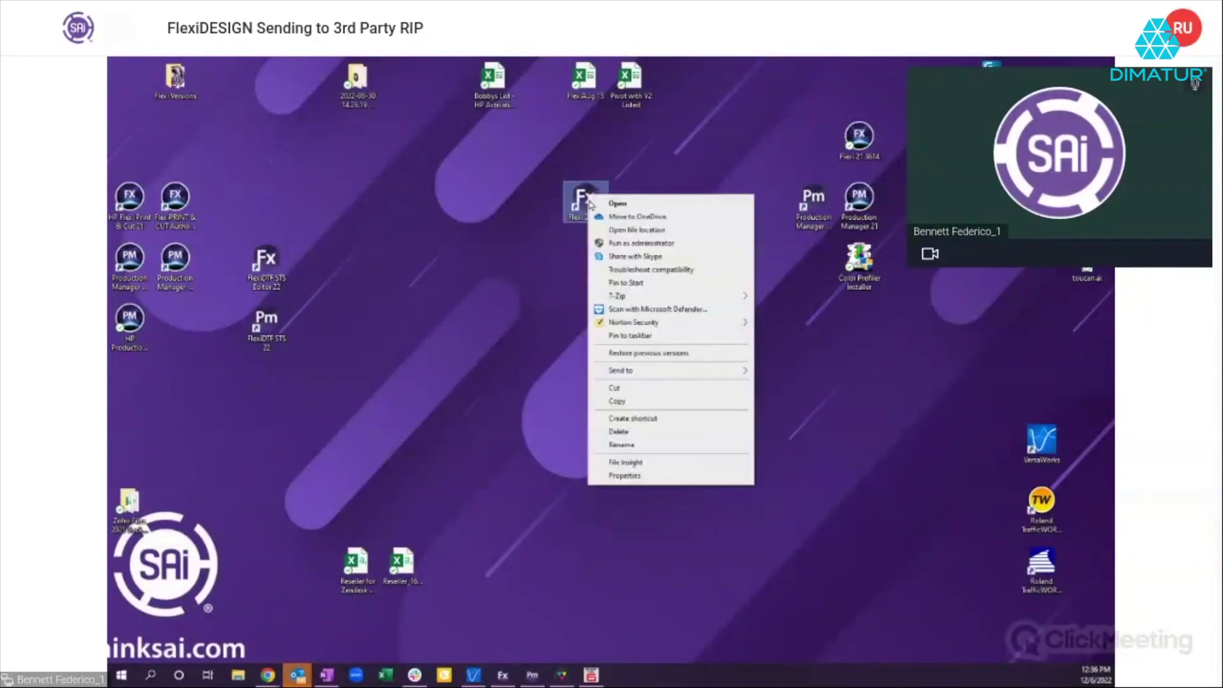
click(626, 232)
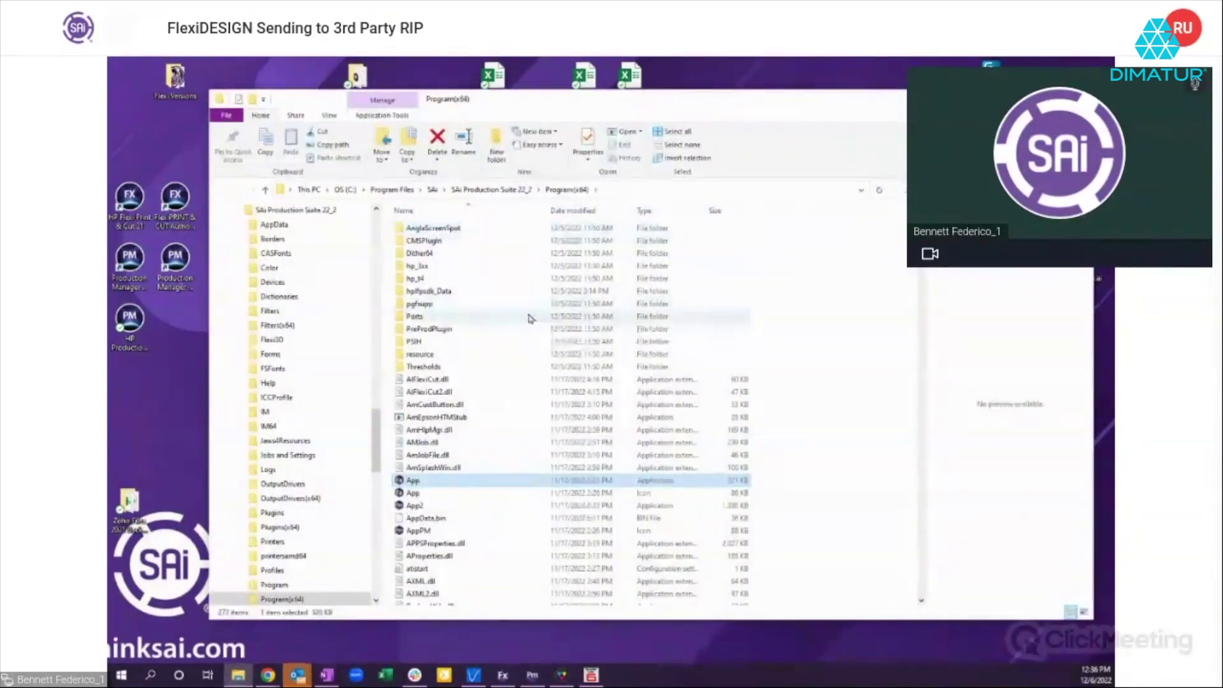
Step: Look through Program(x64), switch to the Program folder of SAi Production Suite 22_2 and select the Add RSL 64-bits registry file
scroll(557, 367, down, 1)
scroll(560, 373, down, 4)
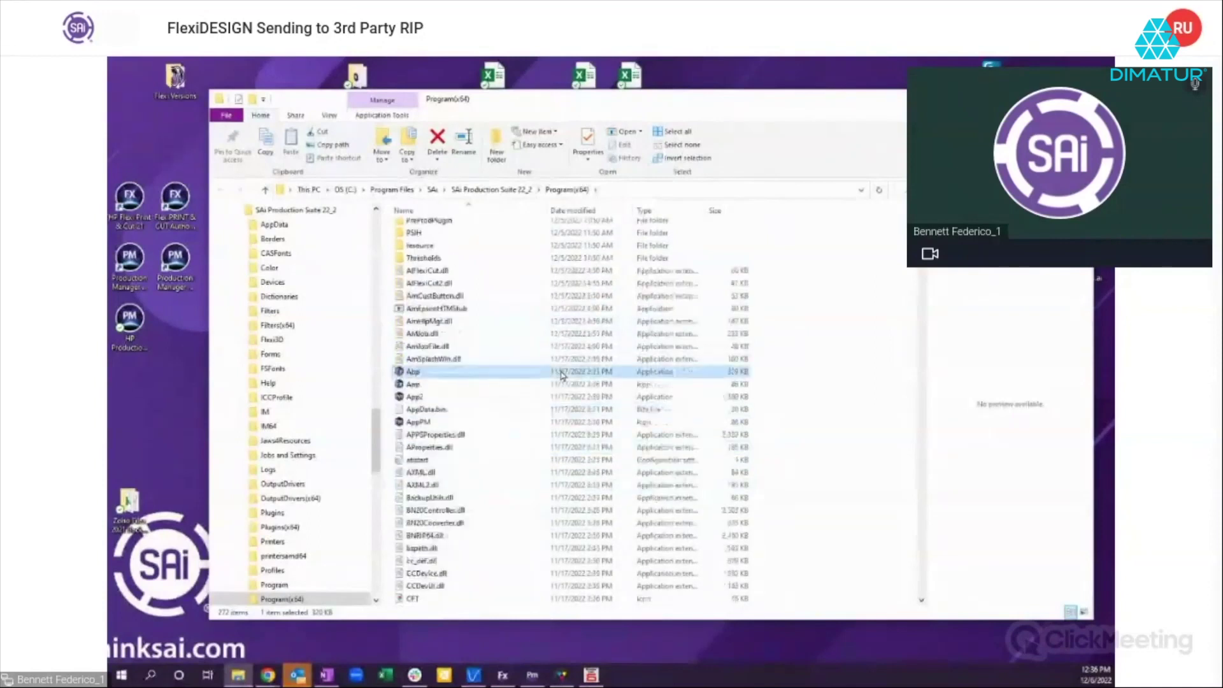
scroll(563, 374, down, 4)
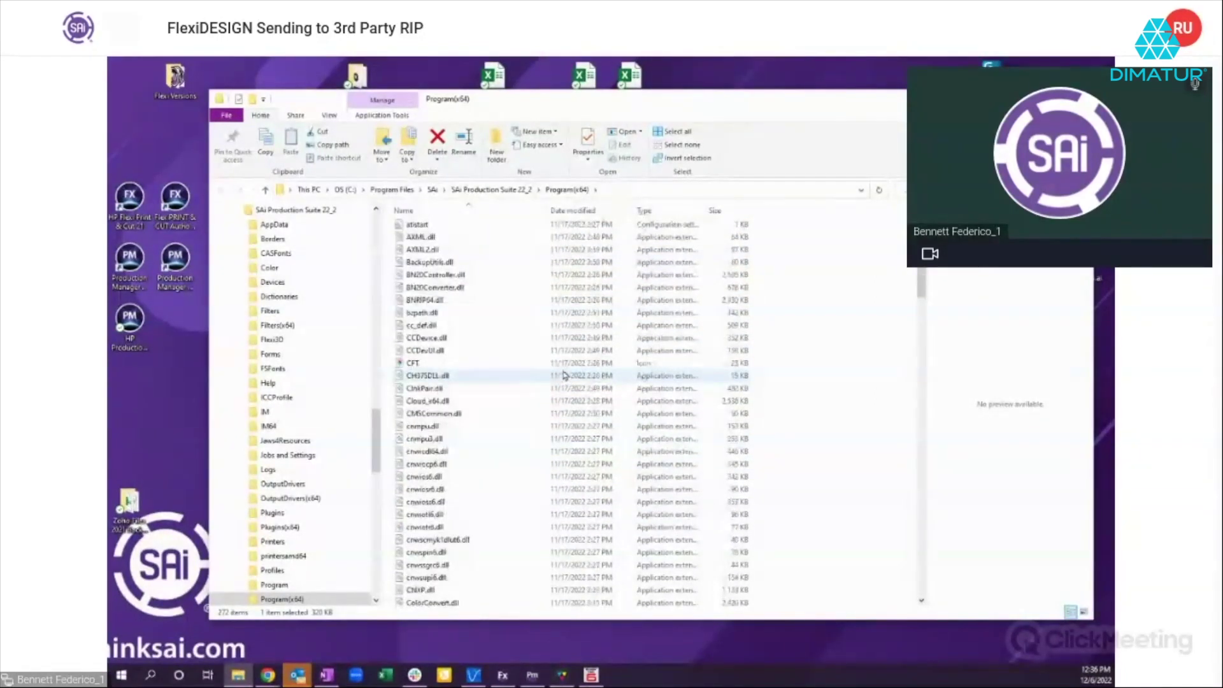
scroll(563, 375, up, 9)
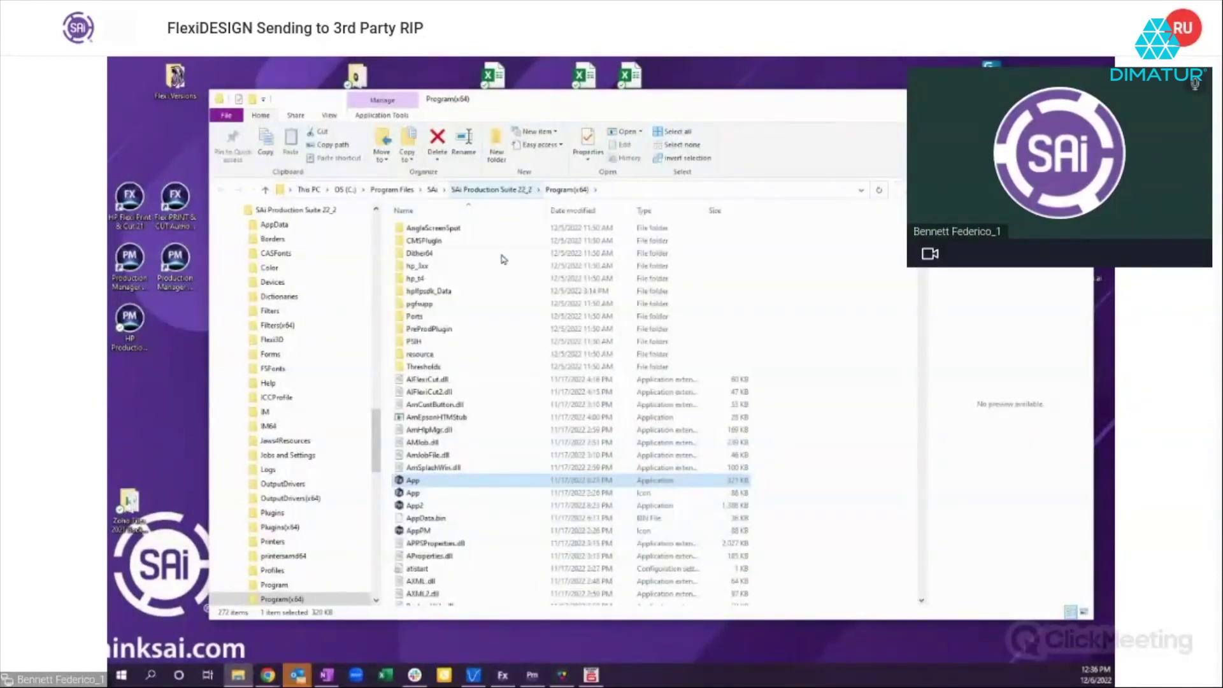
click(276, 589)
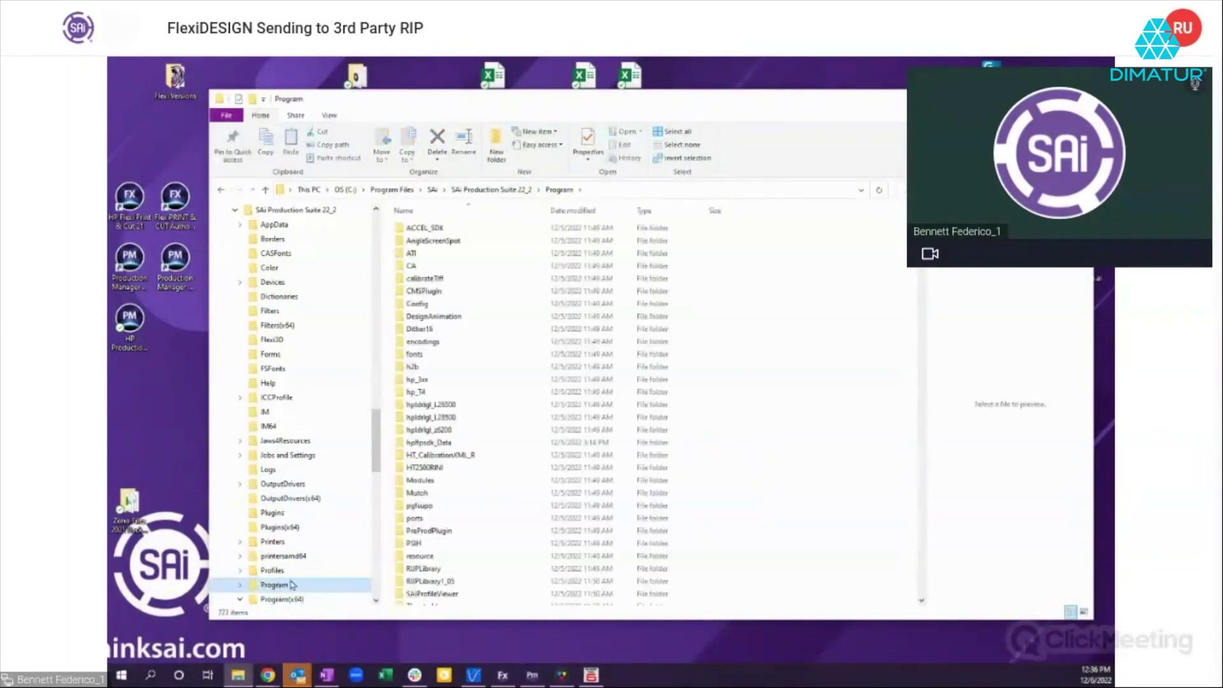
scroll(455, 460, down, 5)
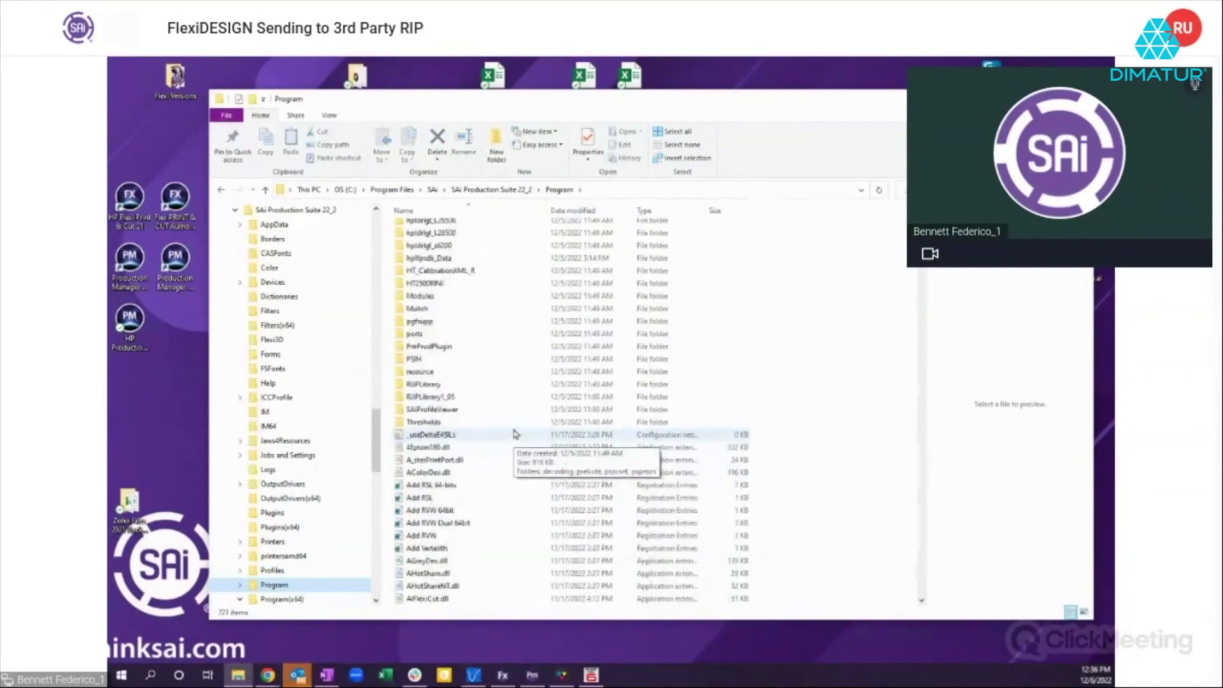
scroll(516, 433, down, 4)
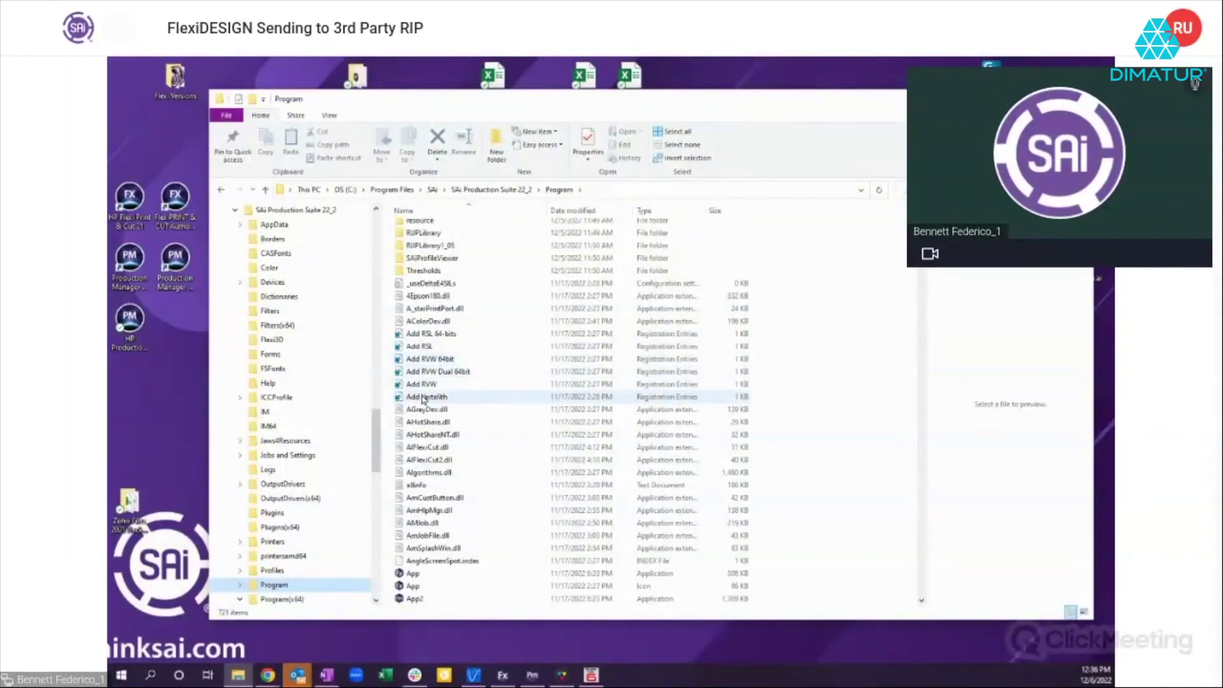
click(427, 336)
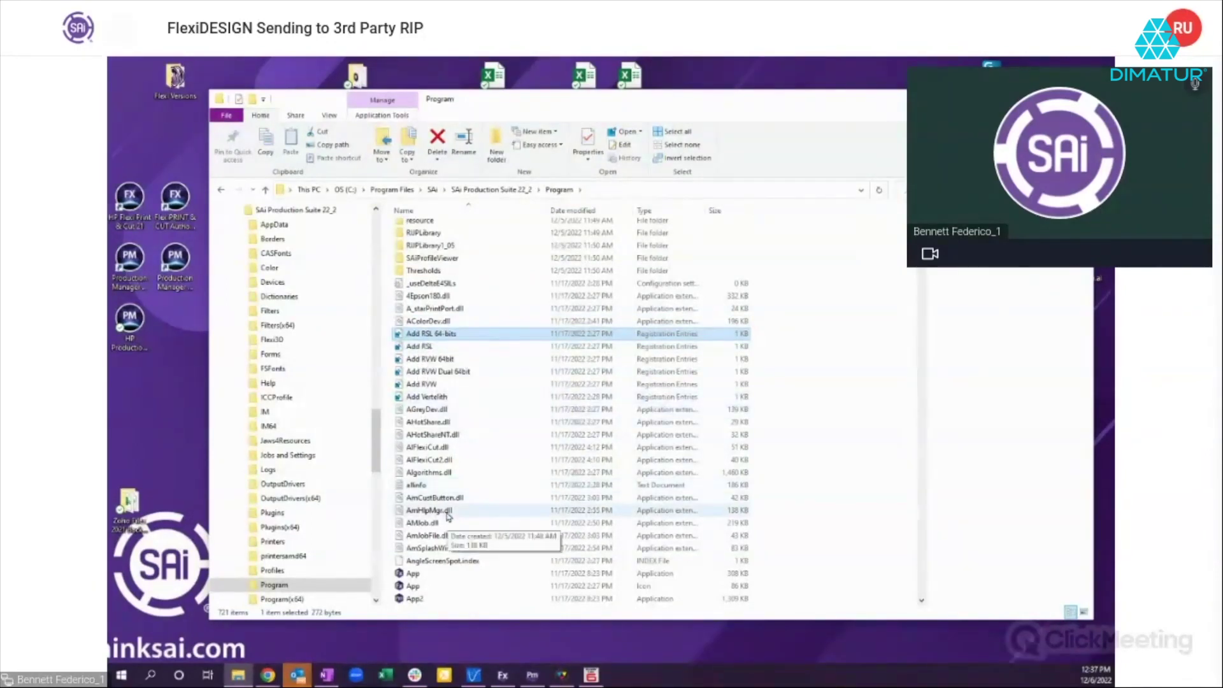
Step: Look through the Program(x64) and Program folders for the Add RSL, RVW and VersaWorks-related registry files
click(287, 600)
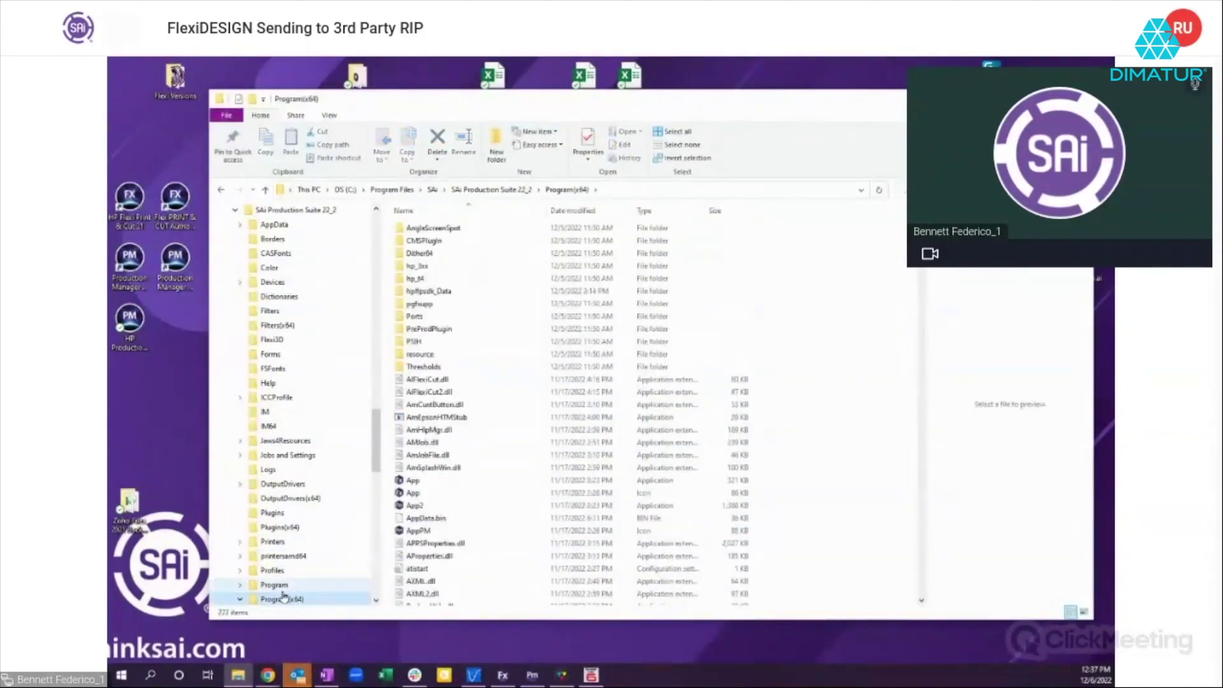
click(276, 586)
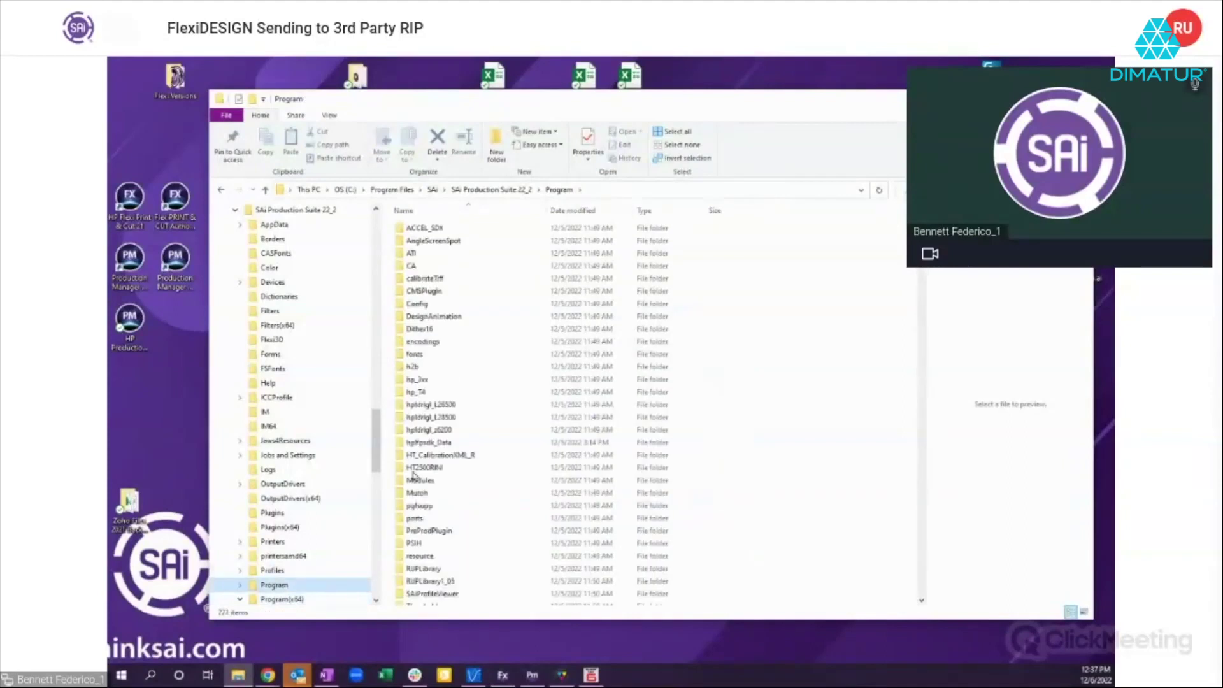
scroll(456, 419, down, 1)
scroll(456, 419, down, 5)
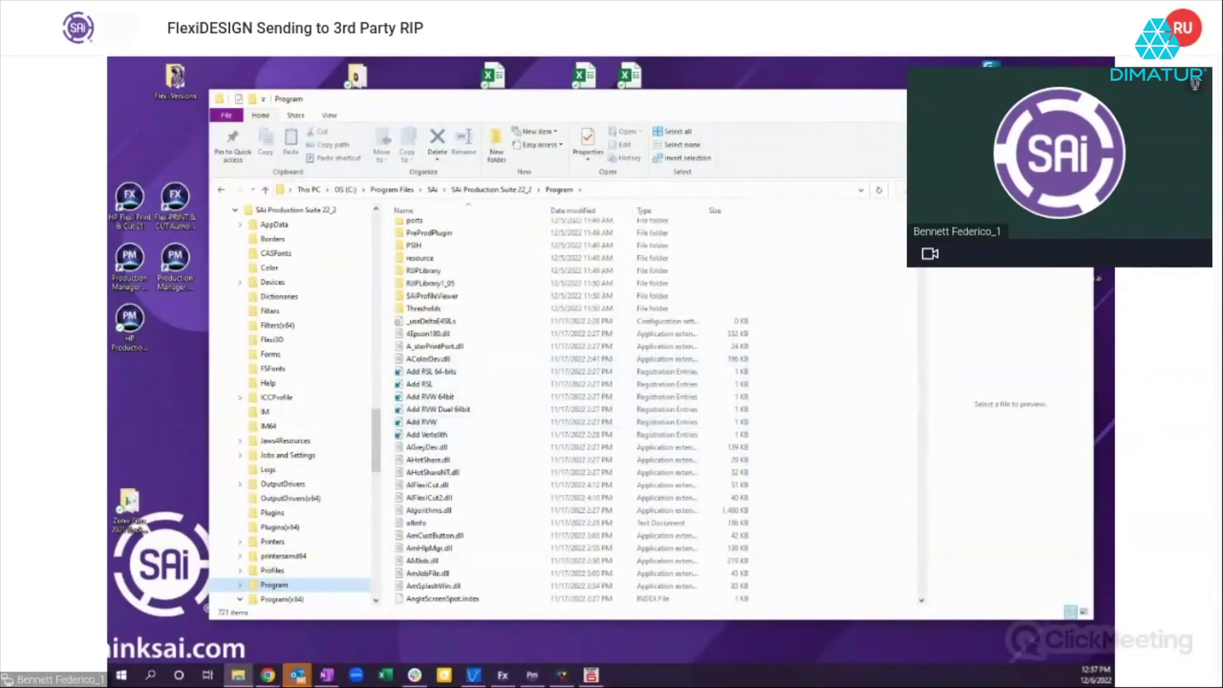
Step: Switch to Flexi and delete the contact e-mail text above the skulls
key(super+d)
click(500, 672)
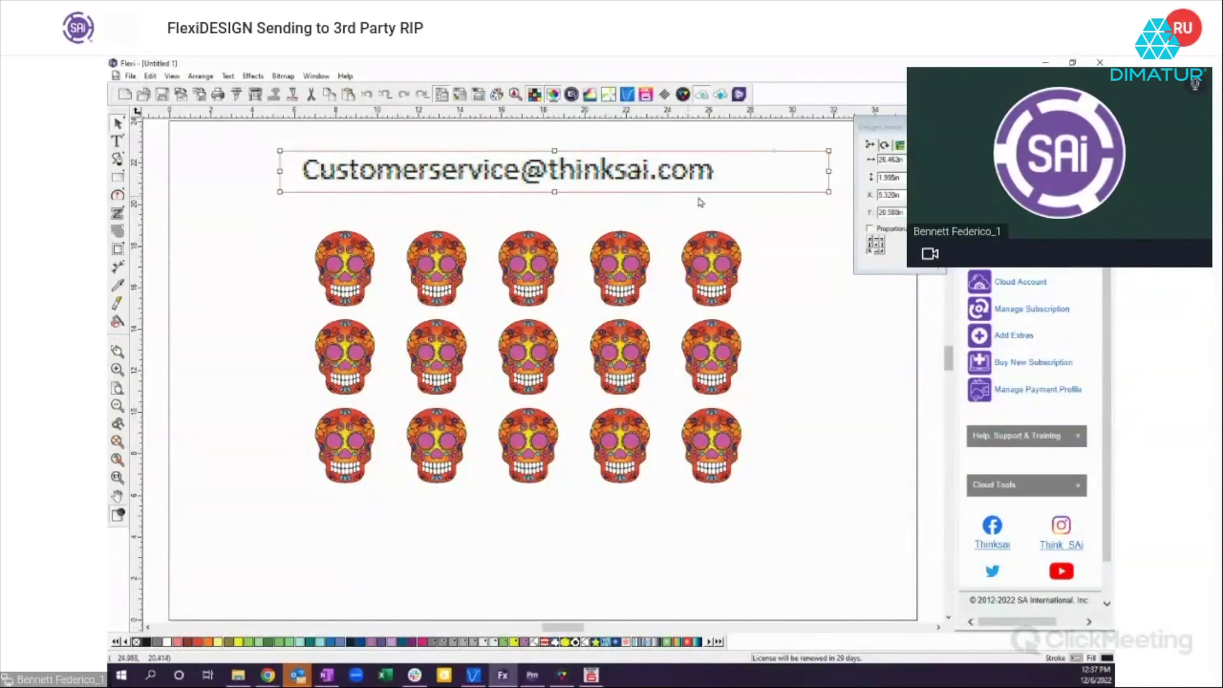
key(Delete)
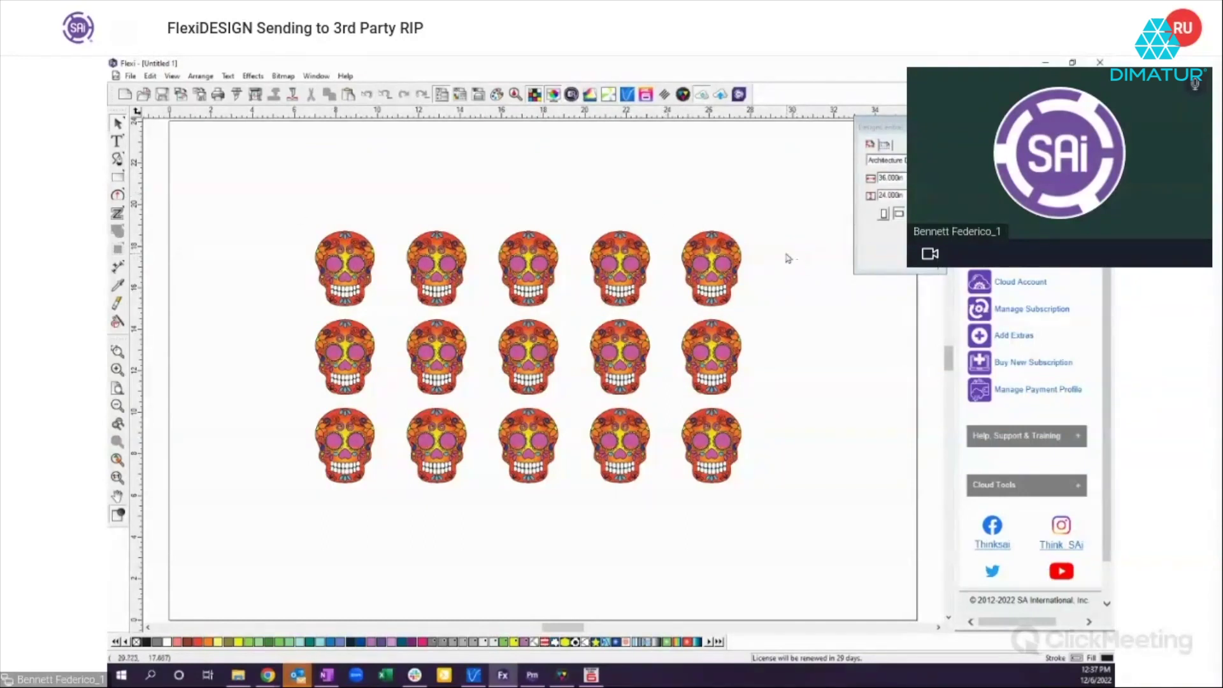
Step: Apply a contour cut with a 0.190 in offset to the whole grid of skulls
drag(262, 199, 810, 517)
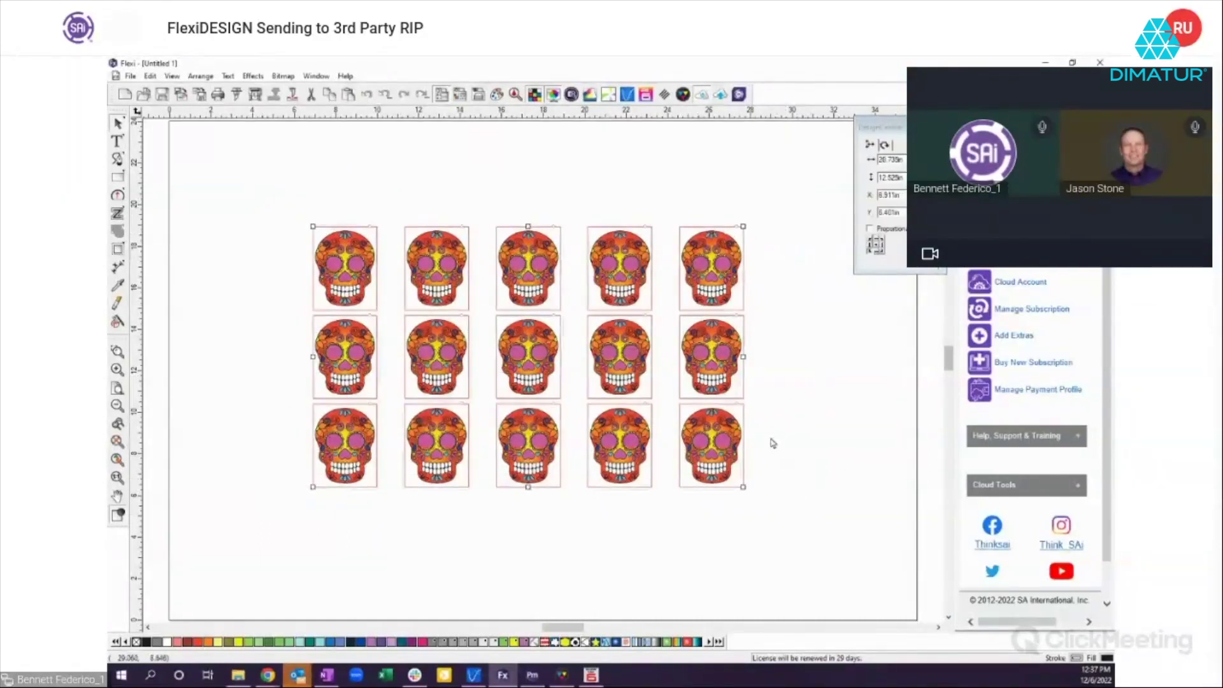
key(ctrl+z)
key(ctrl+y)
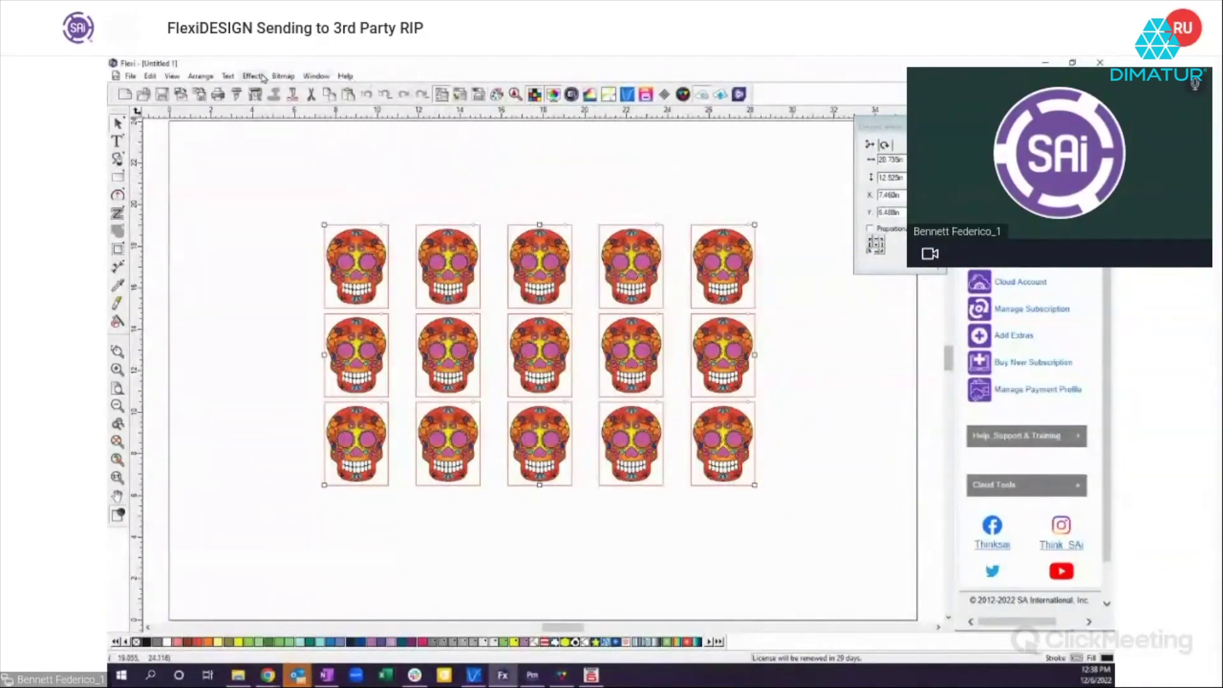
click(254, 76)
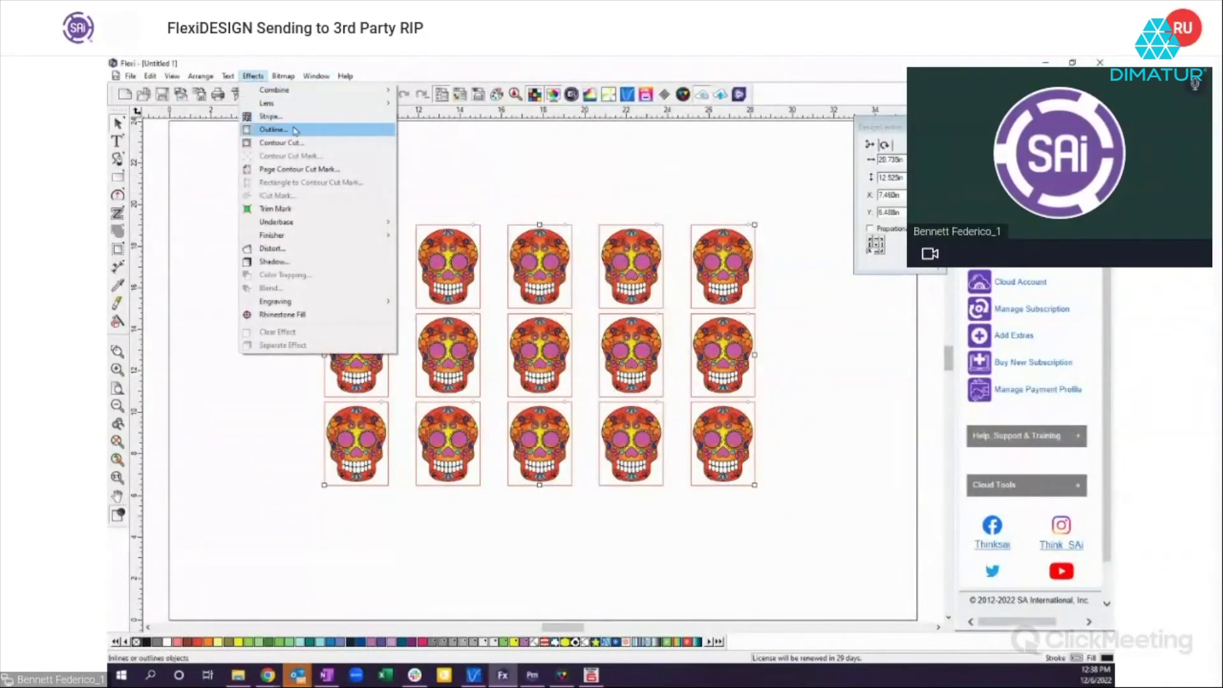
click(274, 143)
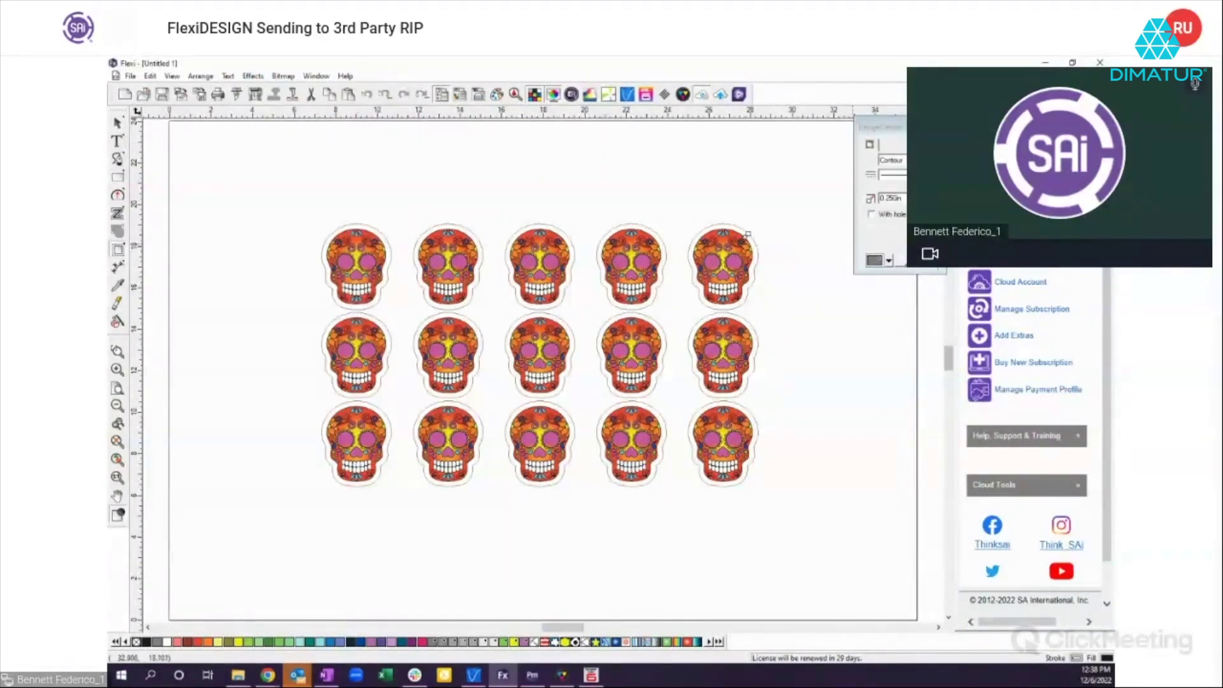
click(937, 200)
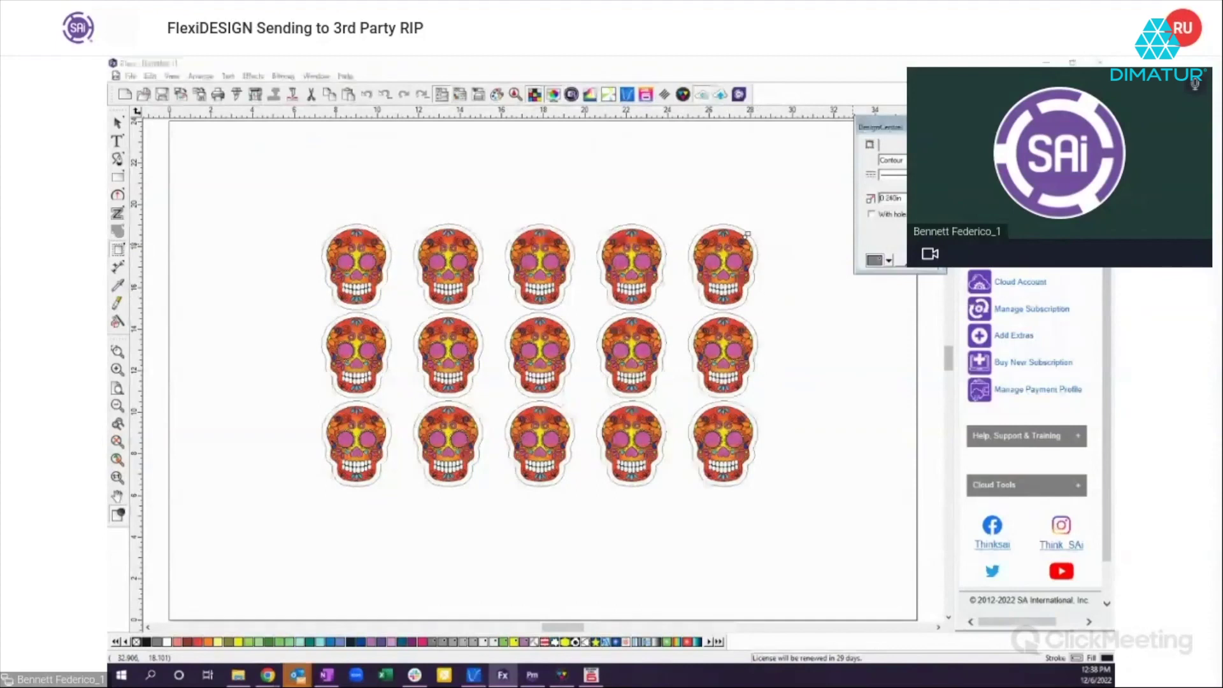
key(Down)
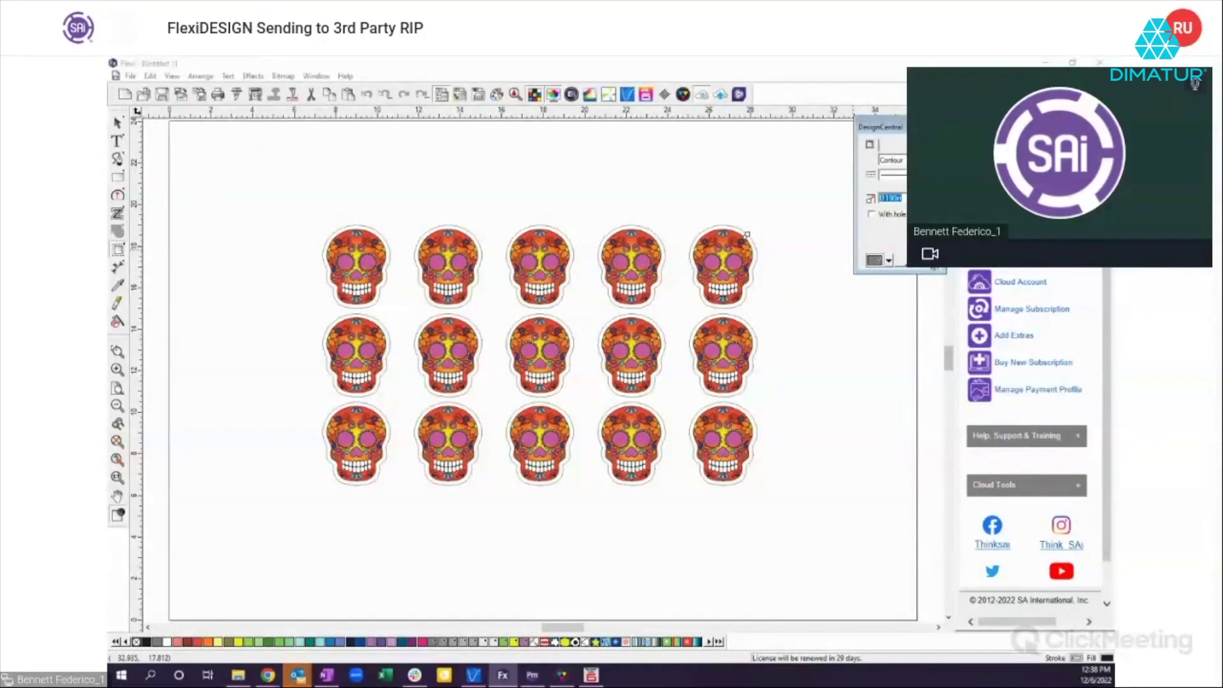
click(894, 319)
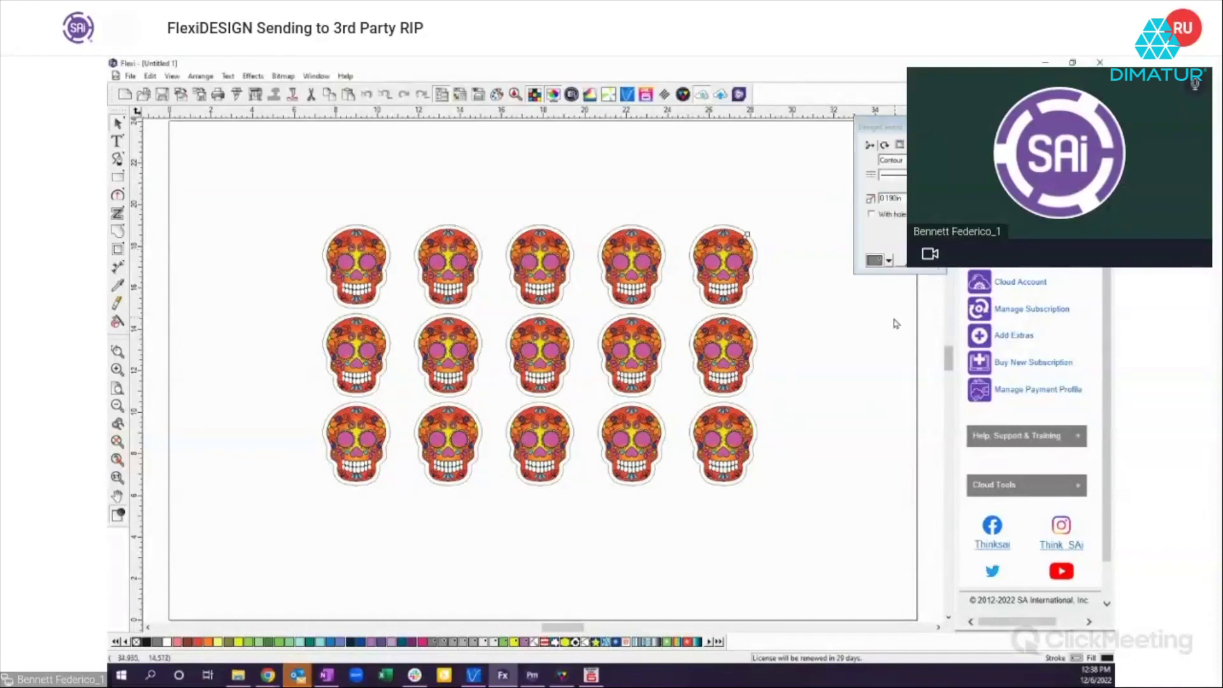
Step: Select all skulls with their contour cuts, open the Send to VersaWorks Six dialog and check the VersaWorks path
click(284, 199)
drag(284, 197, 802, 494)
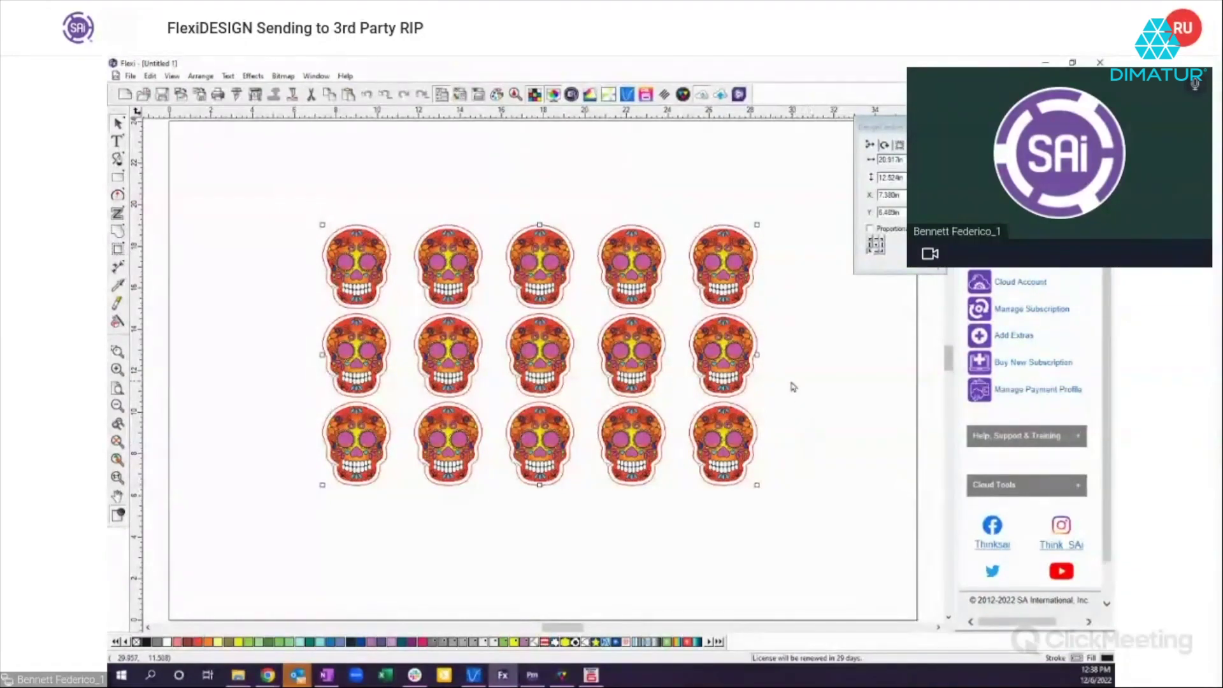
click(627, 96)
drag(630, 358, 585, 169)
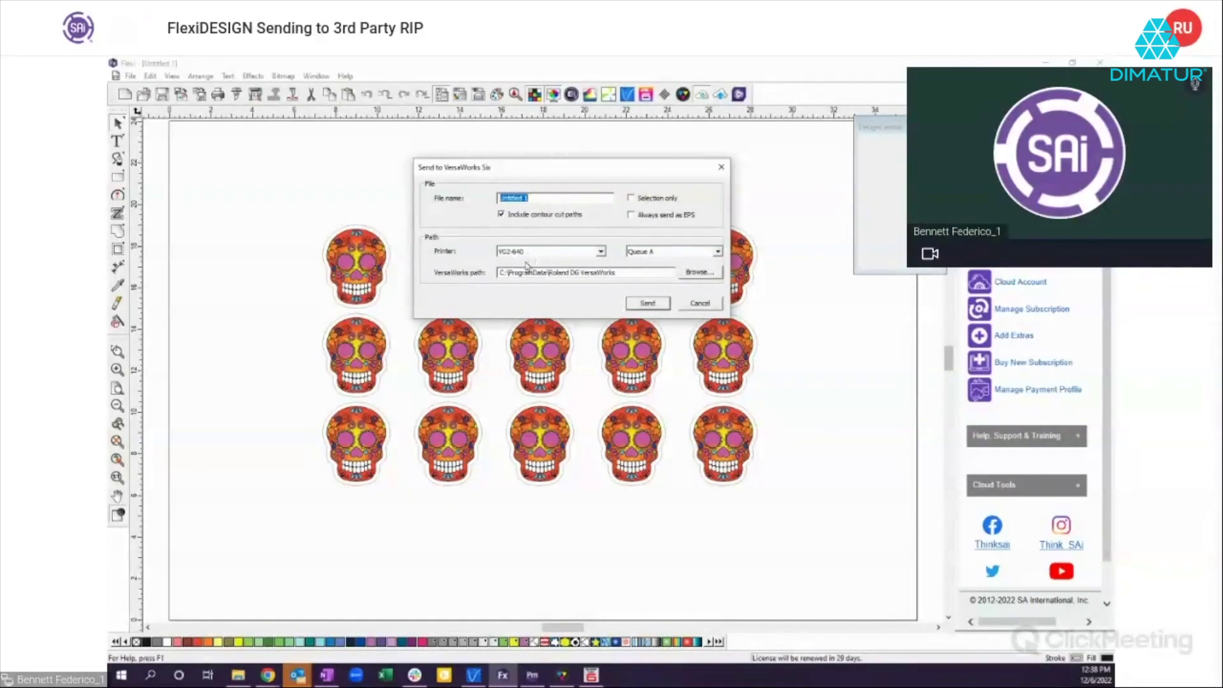
click(615, 273)
drag(615, 273, 475, 264)
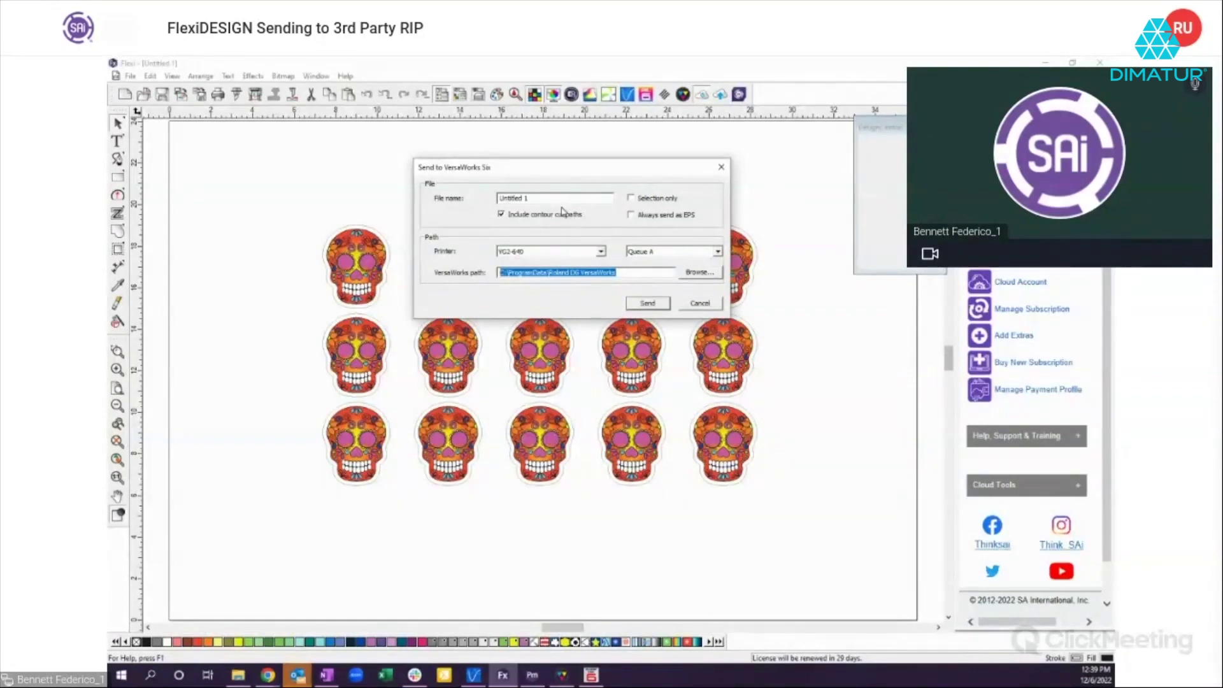
Step: Name the file Day of Dead Skull, choose Queue A and send the job to VersaWorks
drag(547, 201, 467, 198)
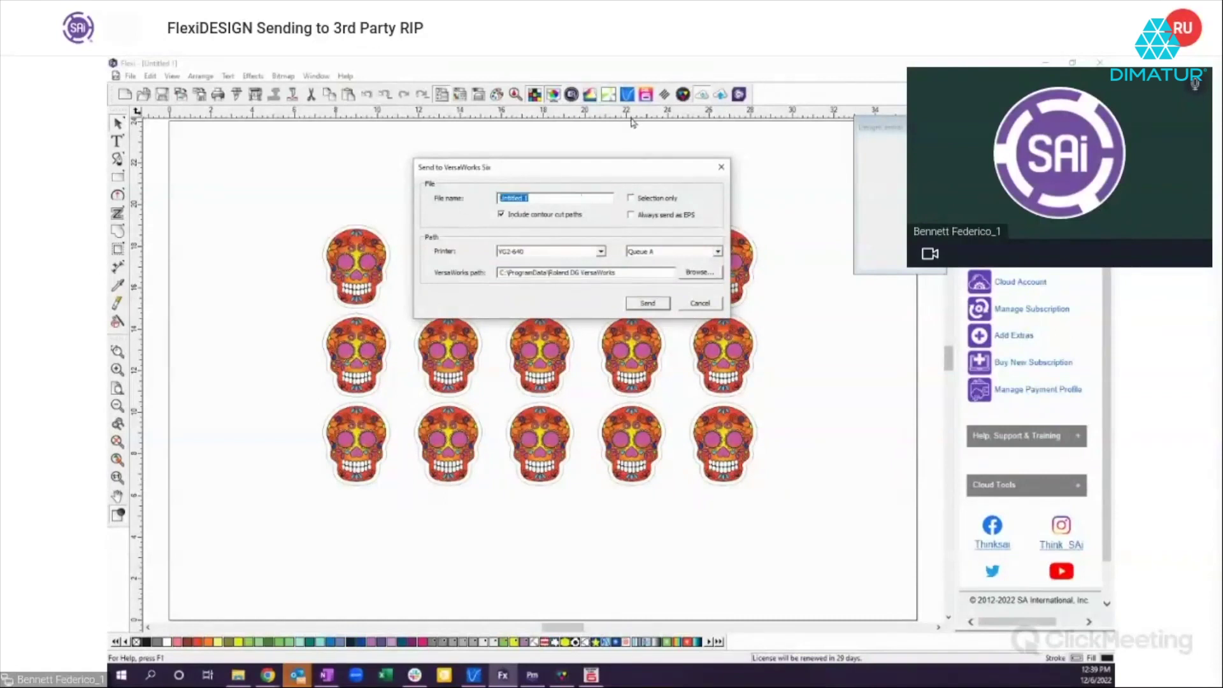
text(Day of Dead Skull)
double_click(545, 198)
click(551, 198)
click(667, 252)
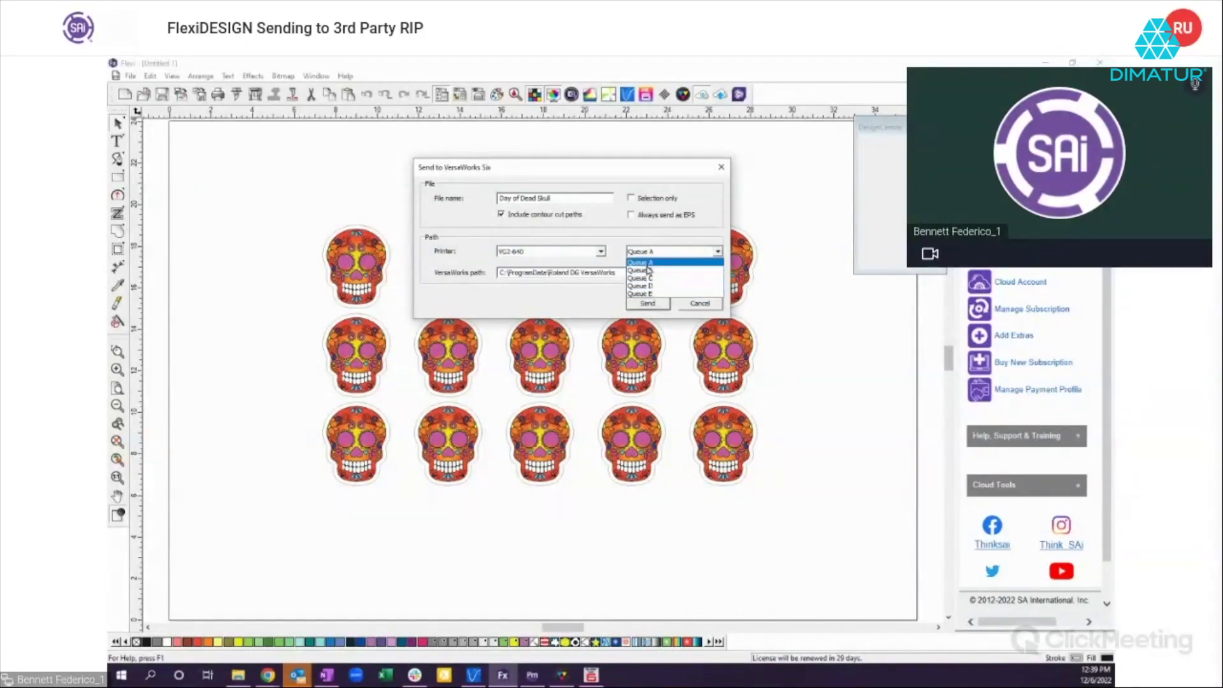
click(649, 263)
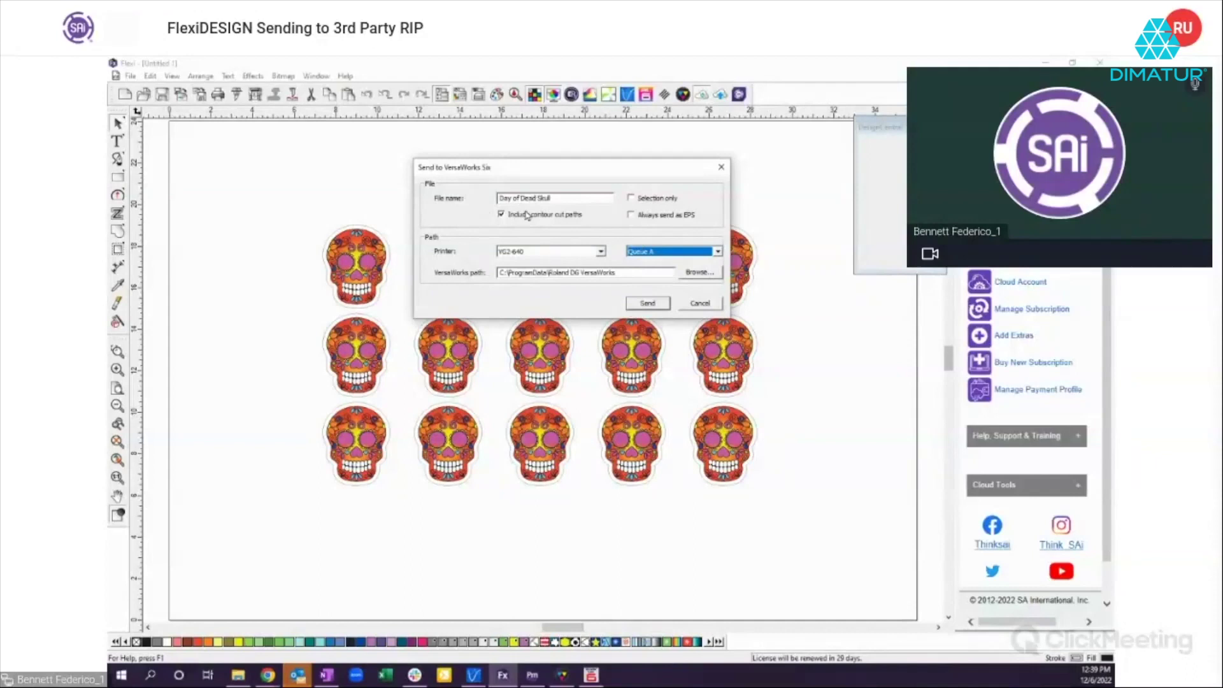
click(647, 304)
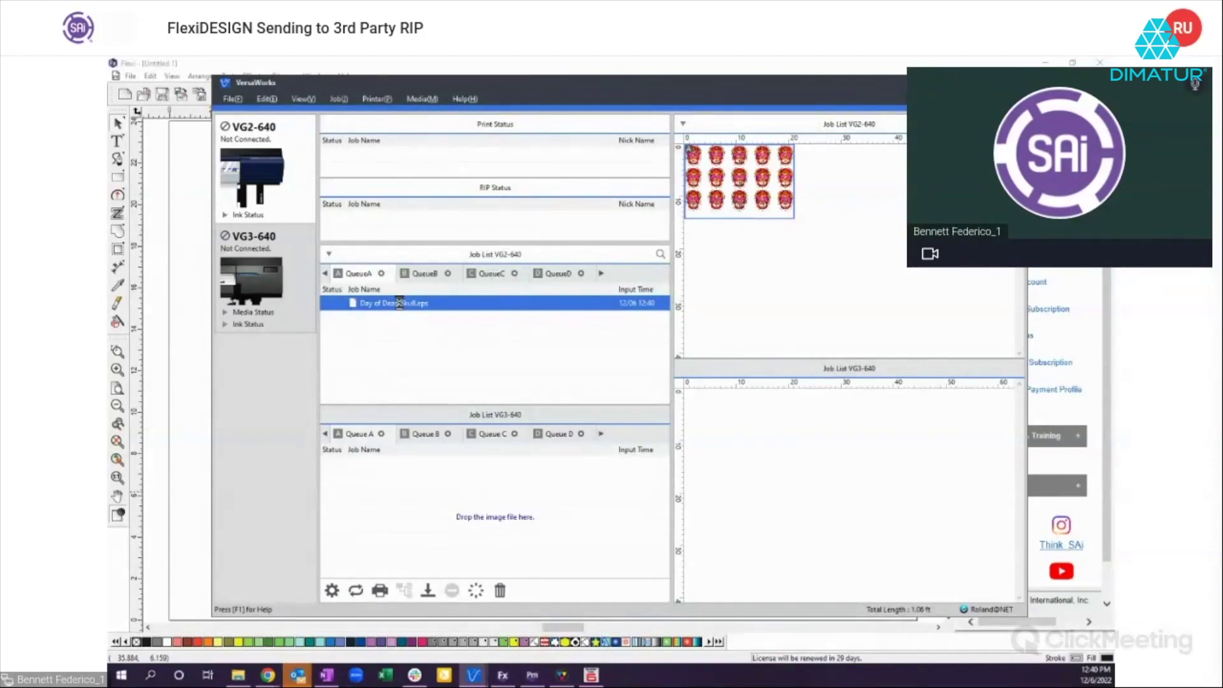
Step: Review the mark, quality and file format settings of the Day of Dead Skull job in VersaWorks and close them
double_click(400, 303)
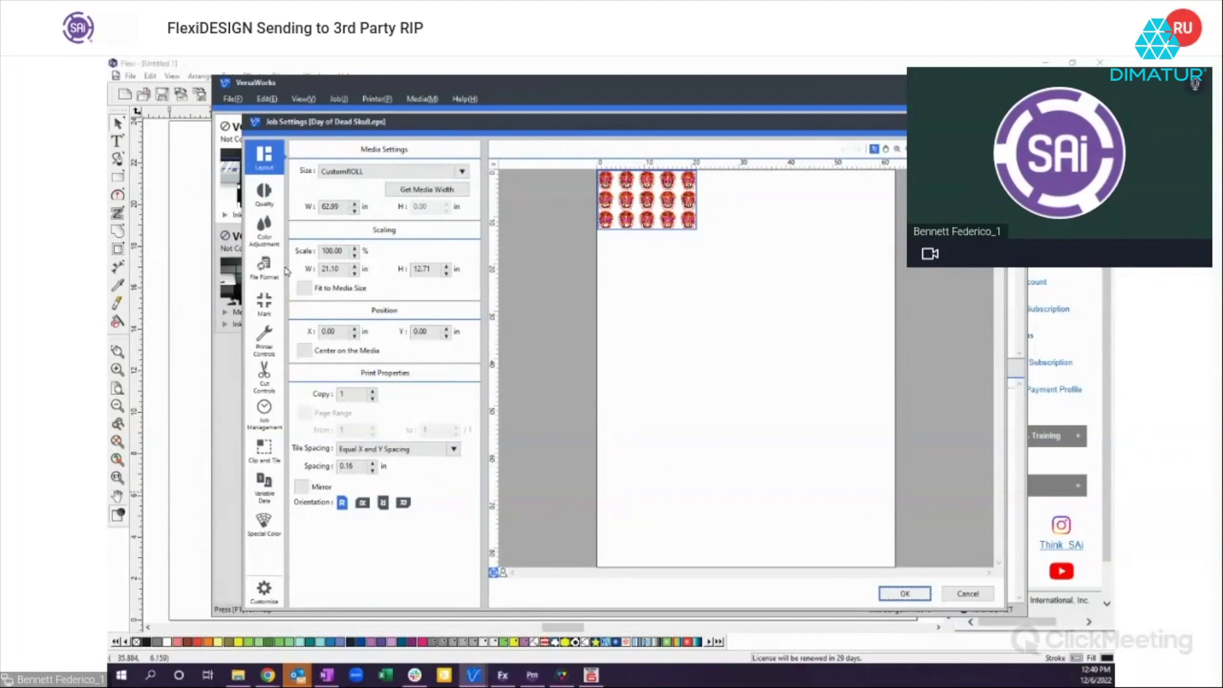
click(264, 300)
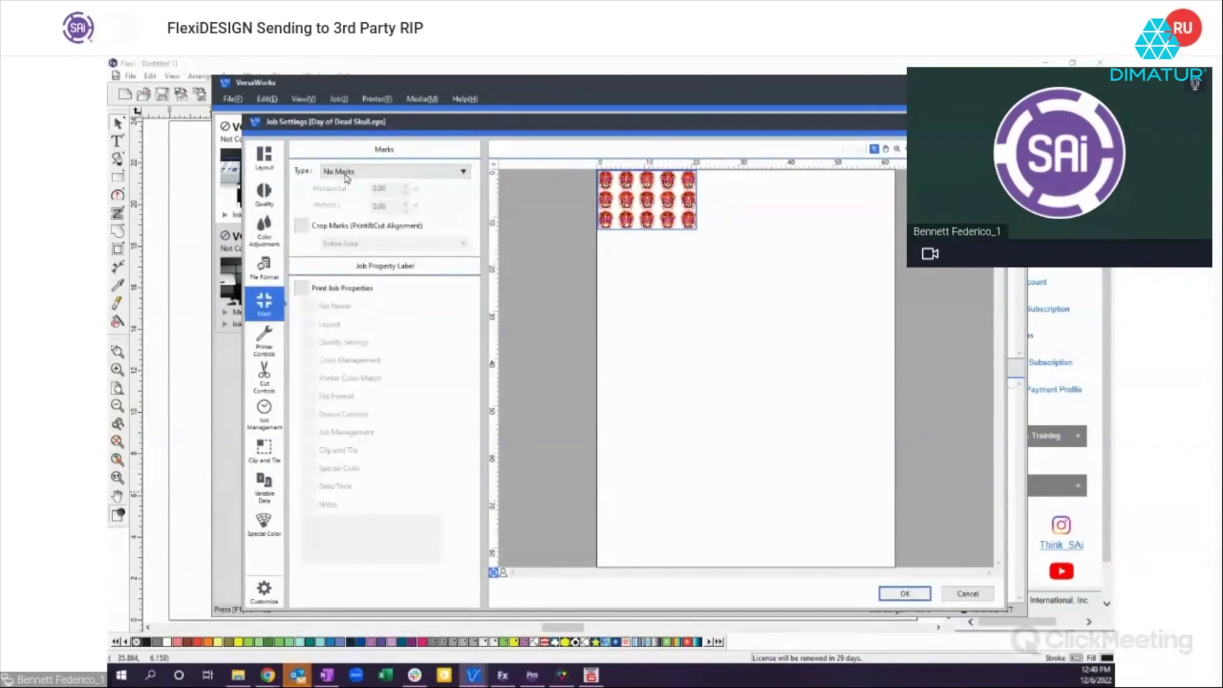
click(302, 226)
click(302, 225)
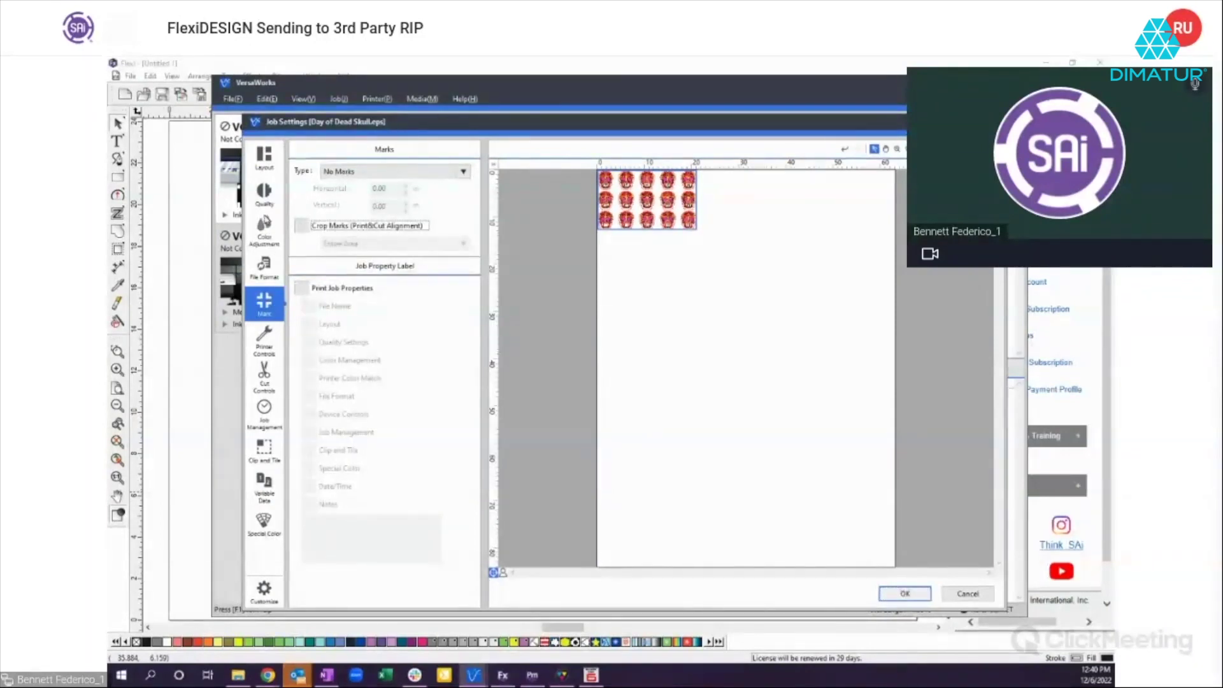
click(260, 198)
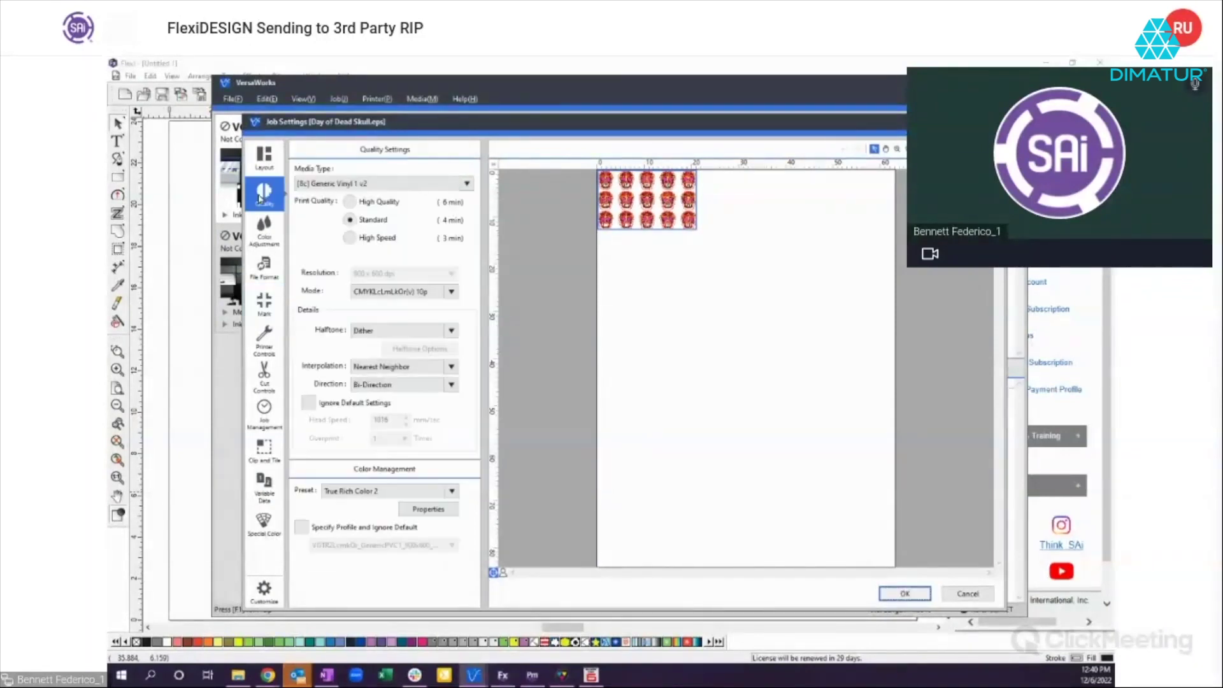
click(264, 267)
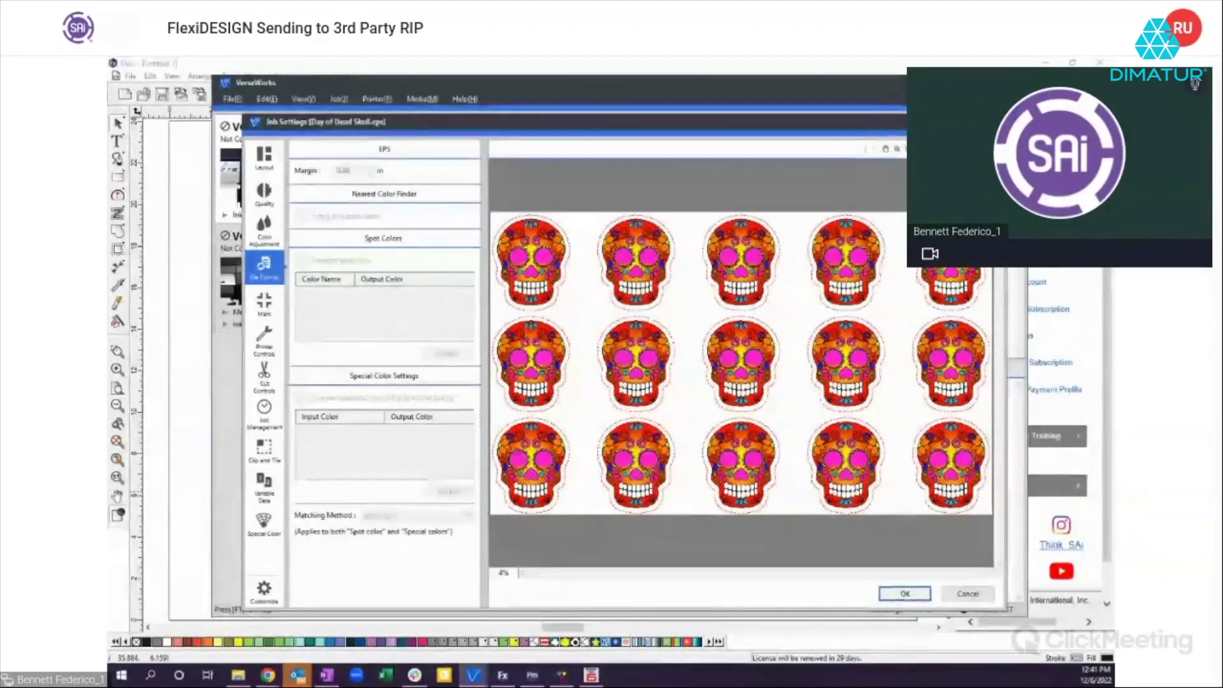
click(904, 594)
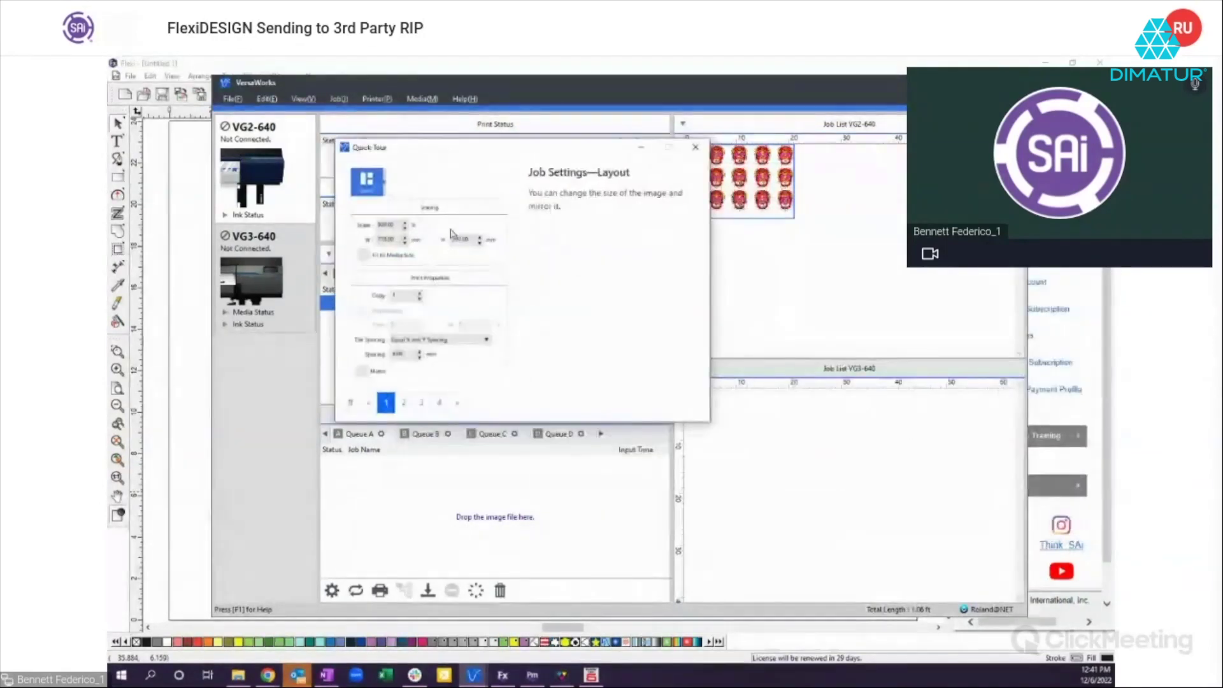
click(696, 147)
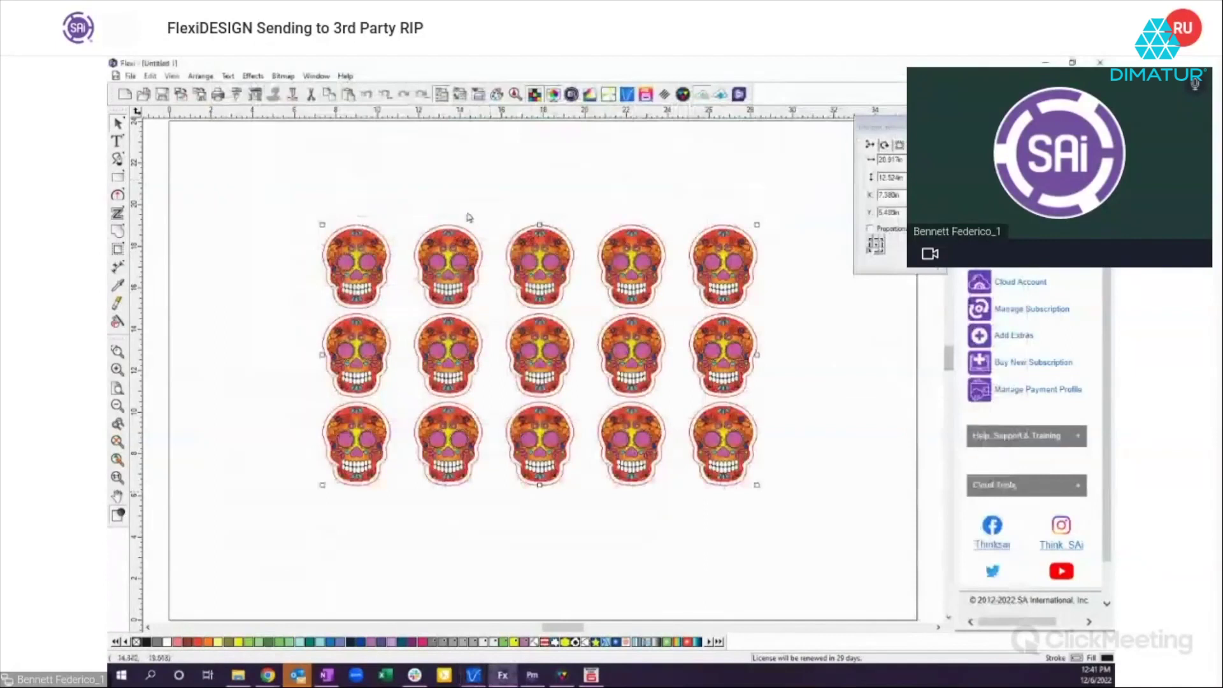
click(472, 675)
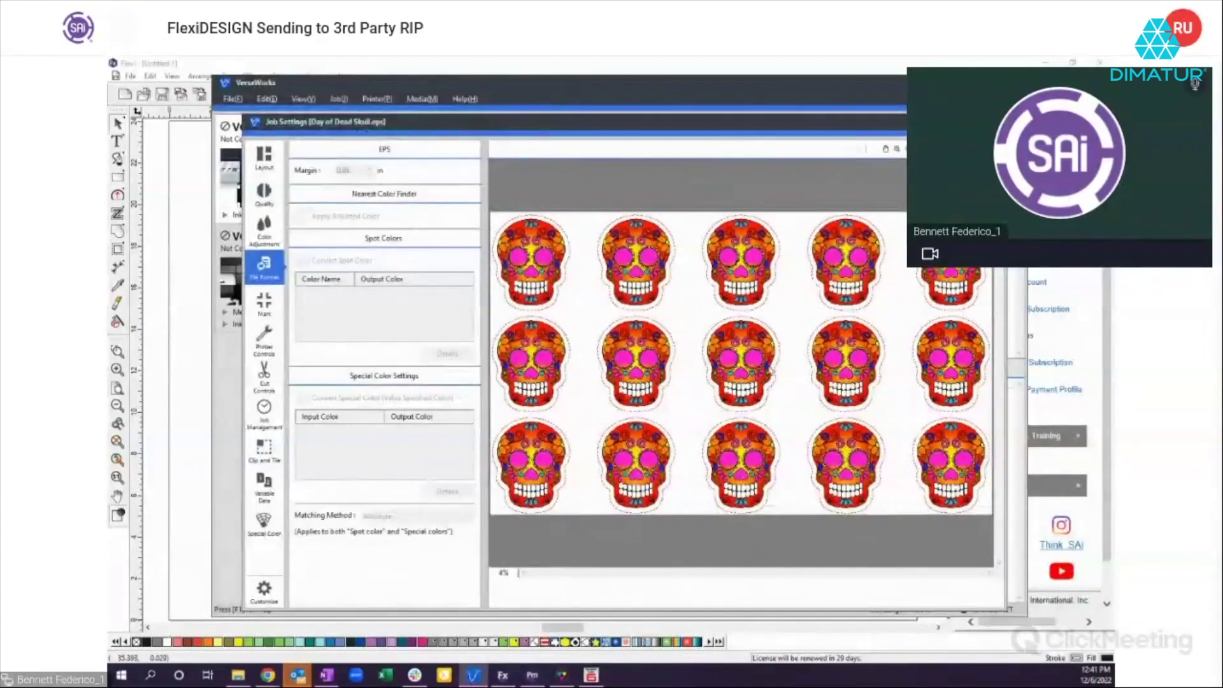
key(Return)
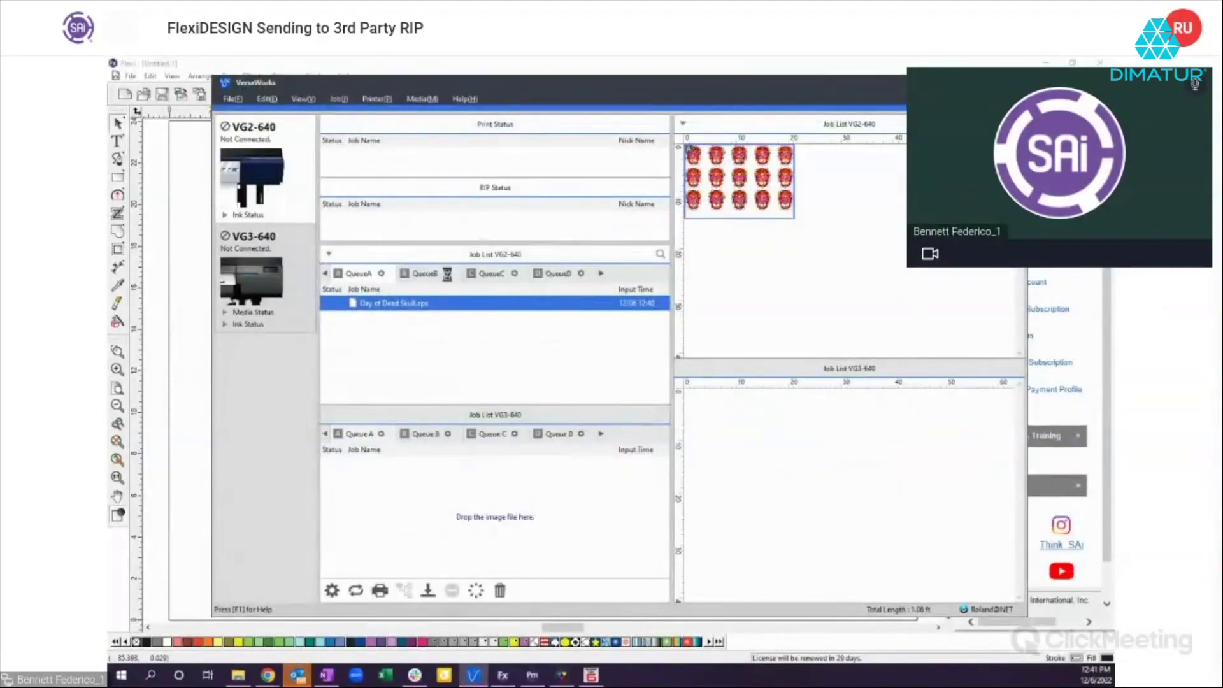
Step: Try an EPS margin of 0.1 in the file format properties of the VG2-640's Queue B and close the properties
click(448, 276)
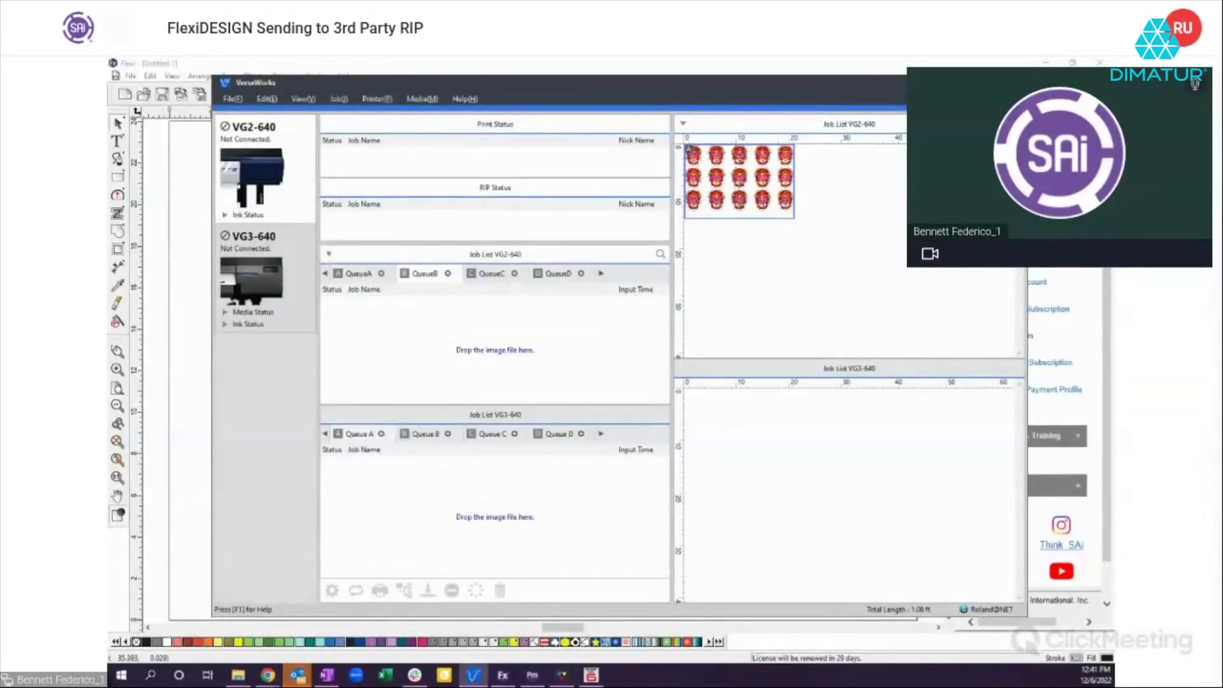
click(448, 274)
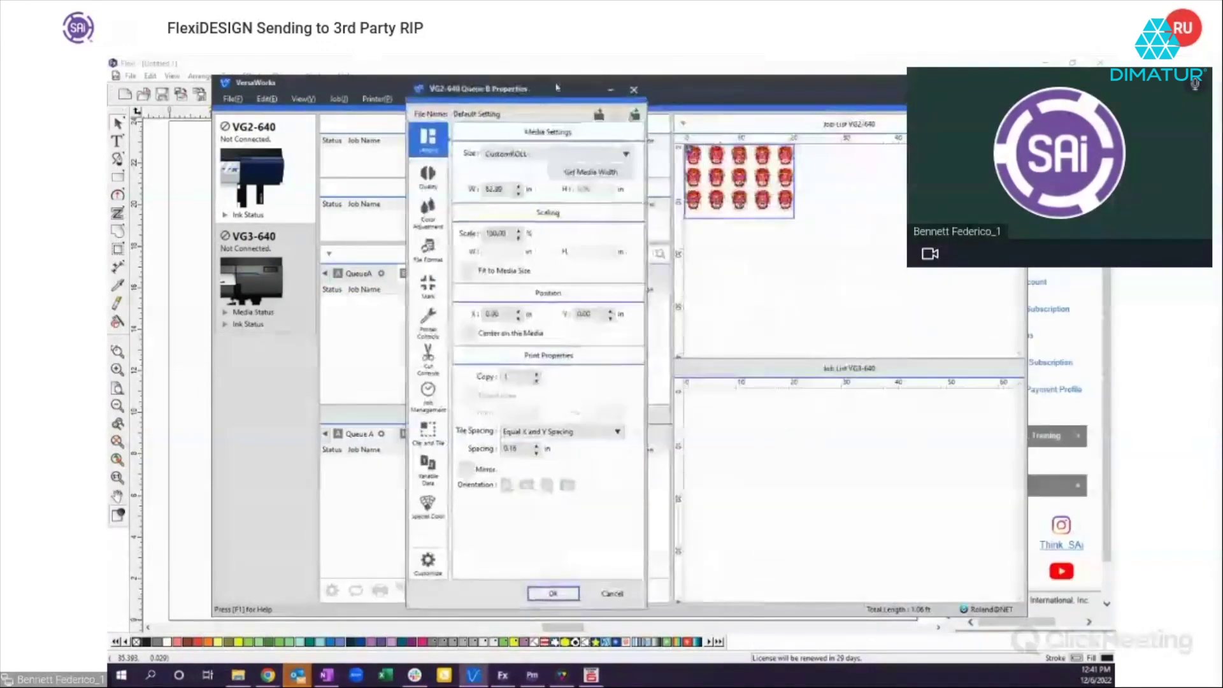
click(428, 249)
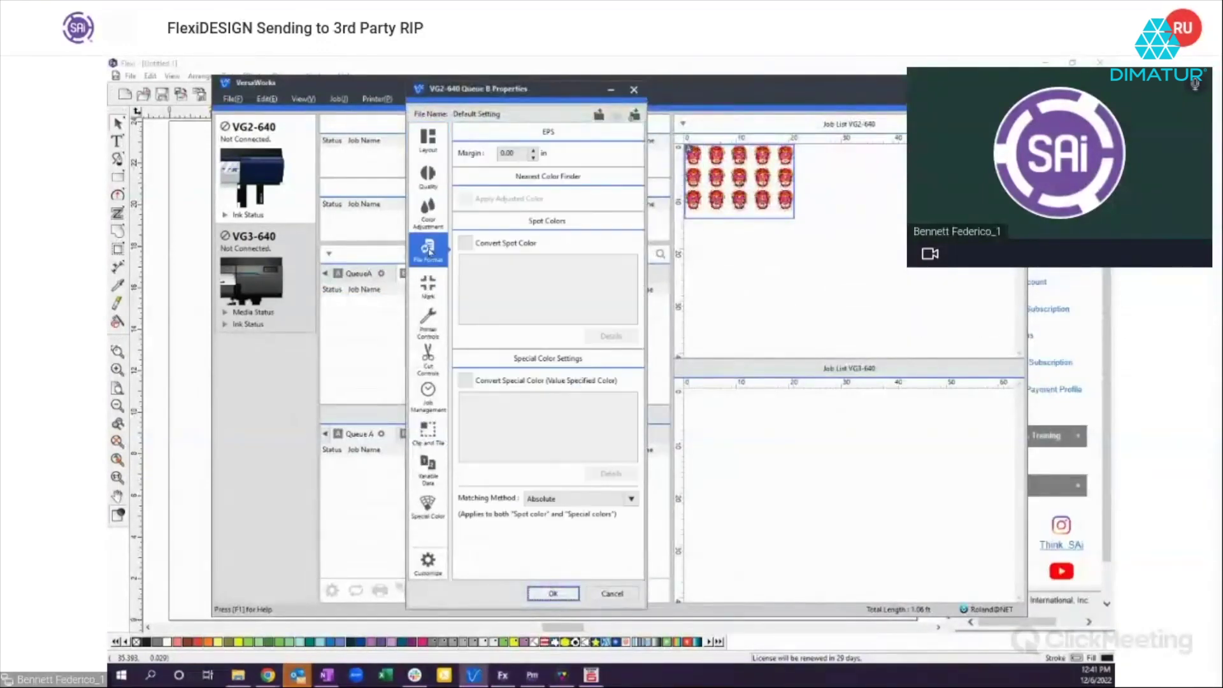
click(535, 151)
text(.1)
key(Tab)
click(634, 89)
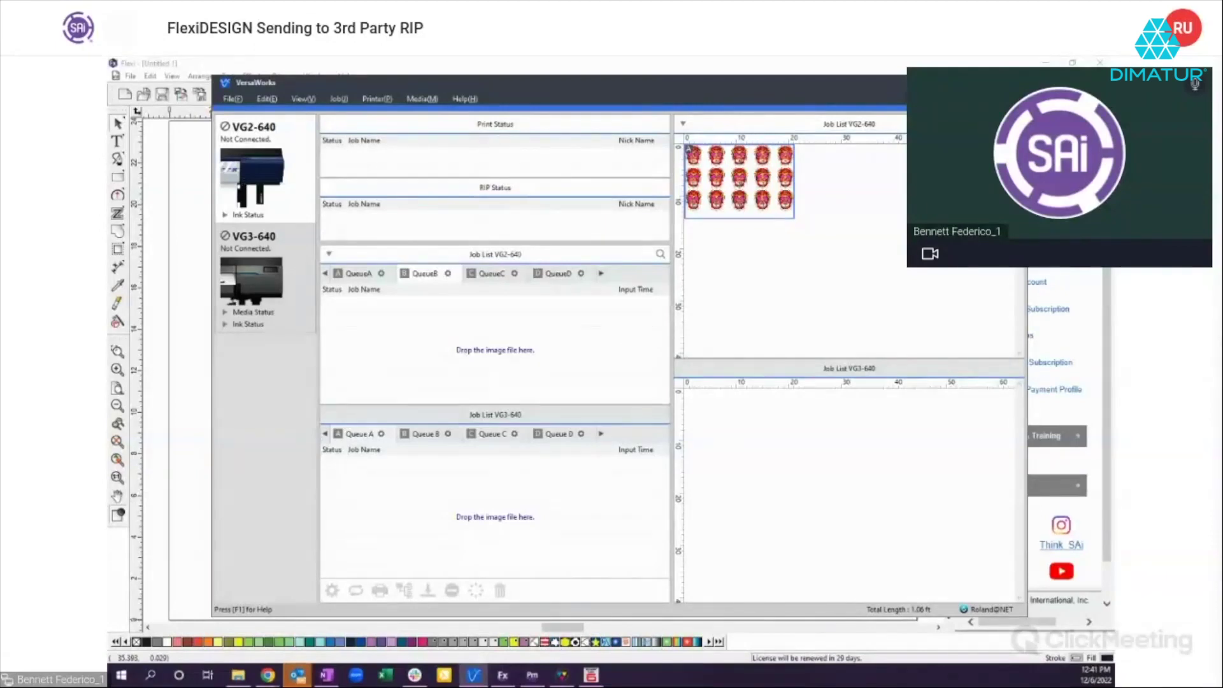
Step: Return to Flexi, try VG3-640 as the printer in the Send to VersaWorks Six dialog and cancel the dialog
click(1014, 83)
click(661, 374)
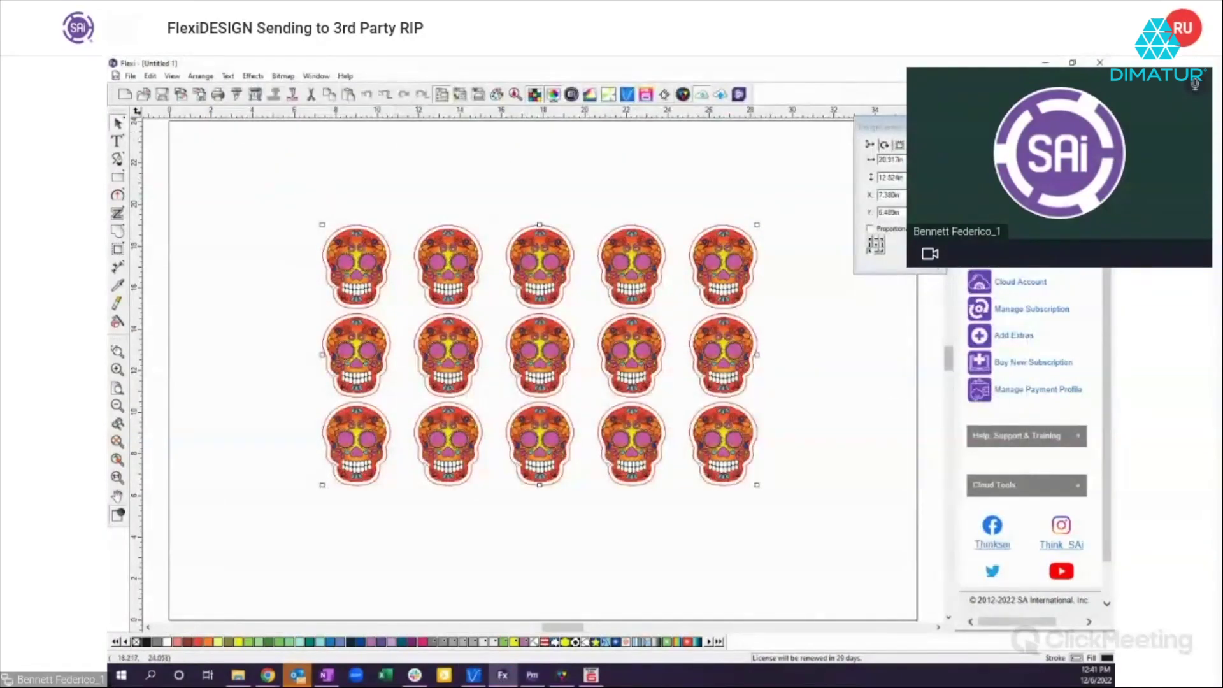
click(627, 95)
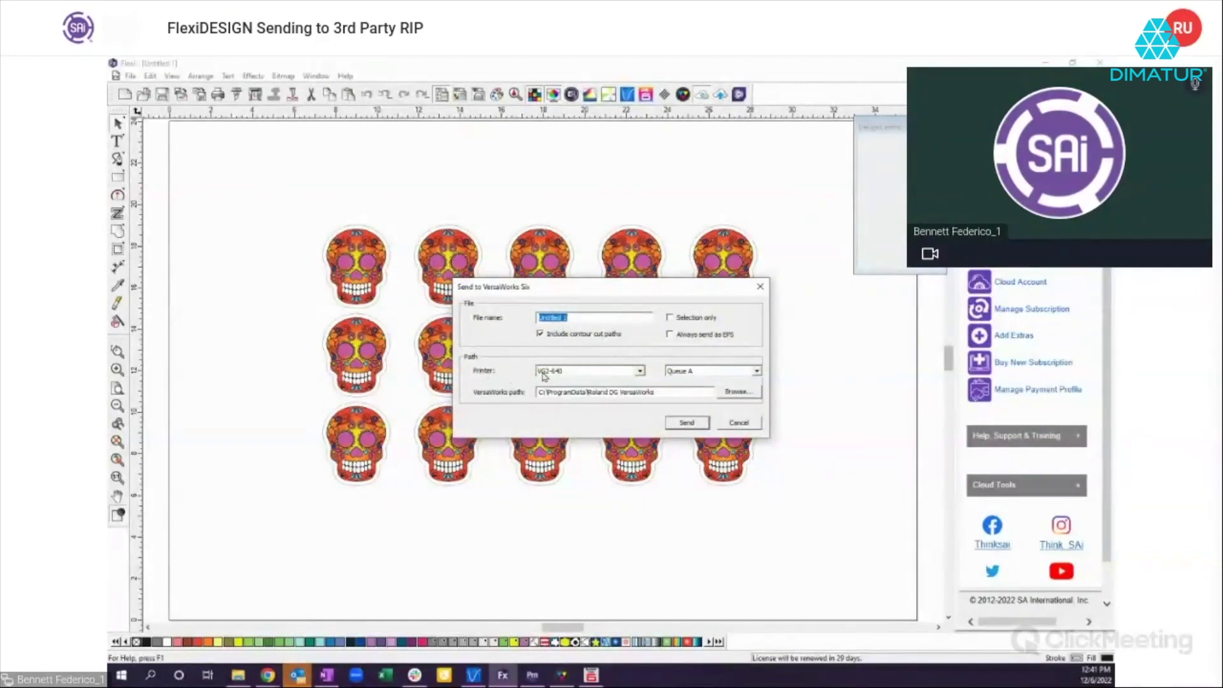
click(640, 371)
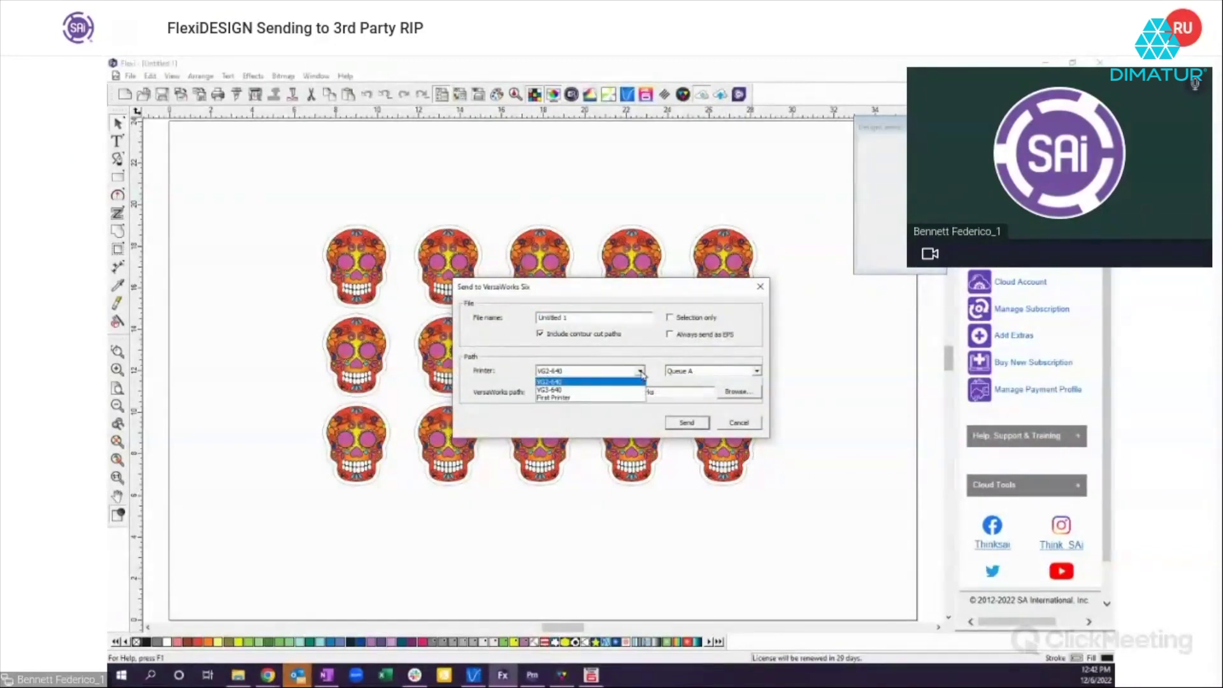
click(559, 390)
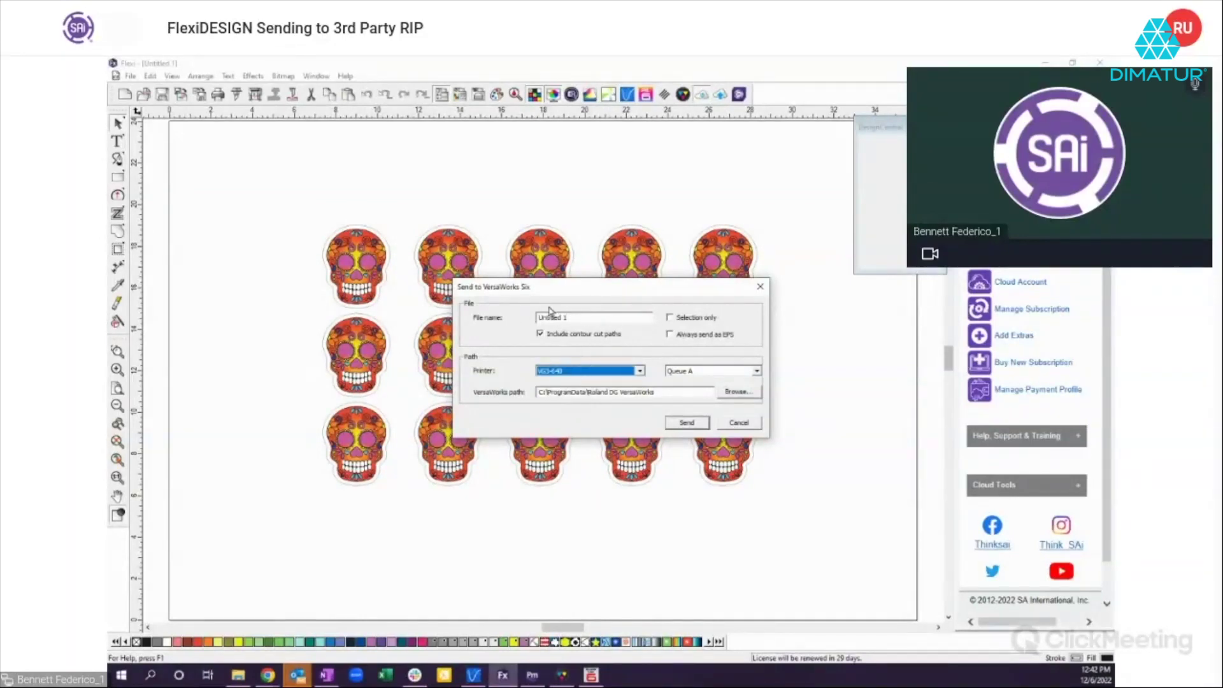
click(639, 371)
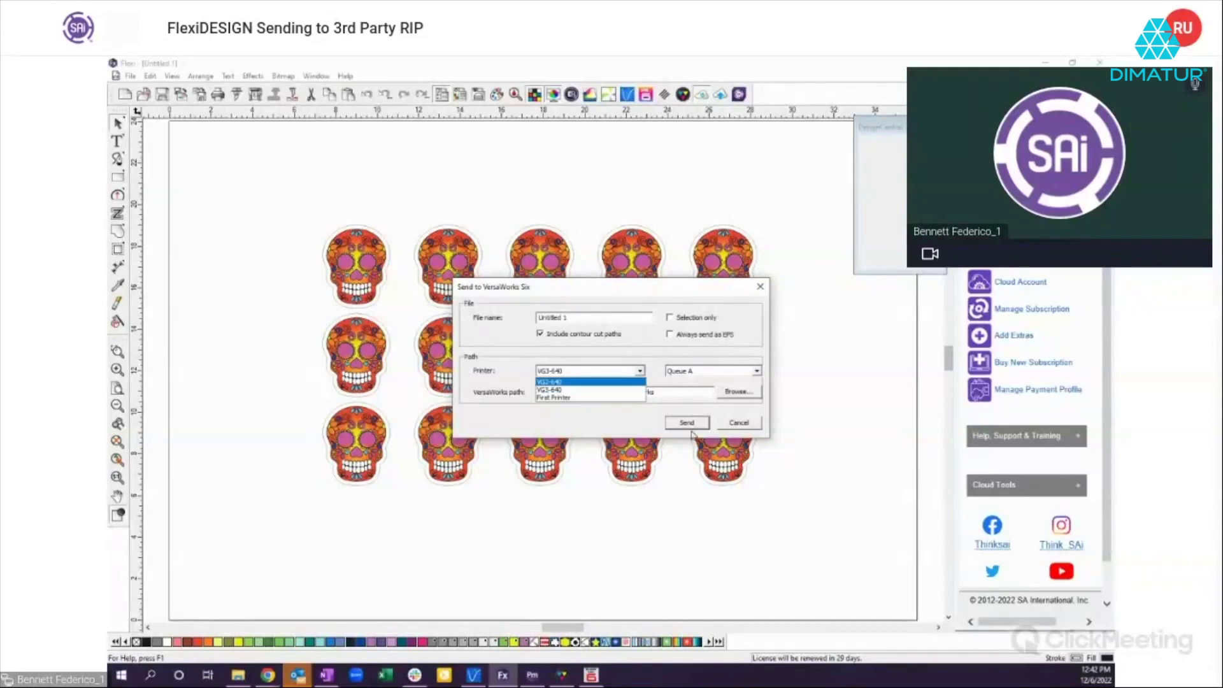
click(746, 425)
click(745, 425)
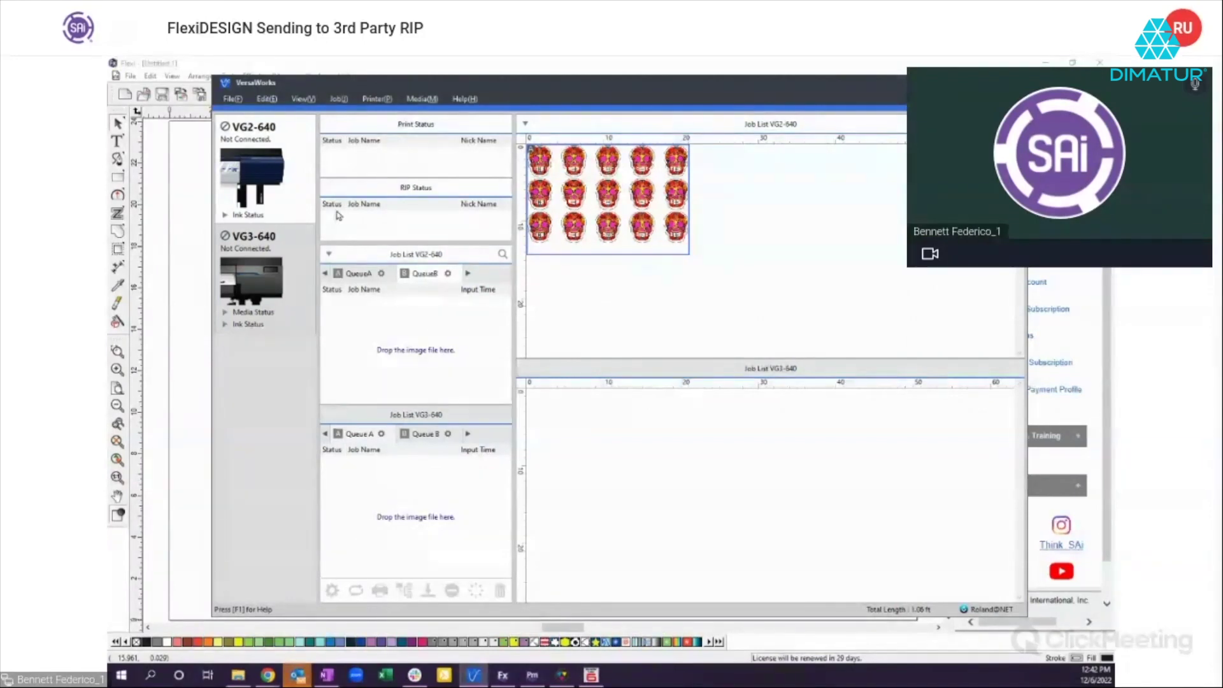
Step: Check the VG3-640 printer and the VG2-640's Queue A job list in VersaWorks, and return to Flexi
click(264, 288)
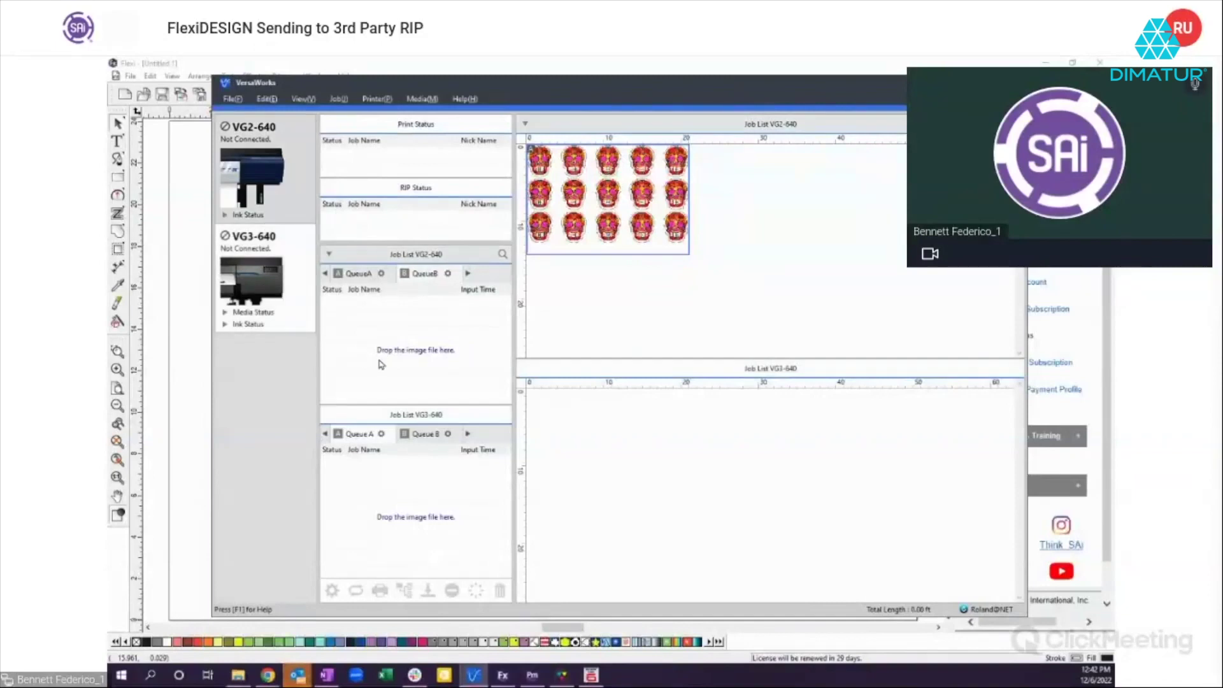
click(359, 274)
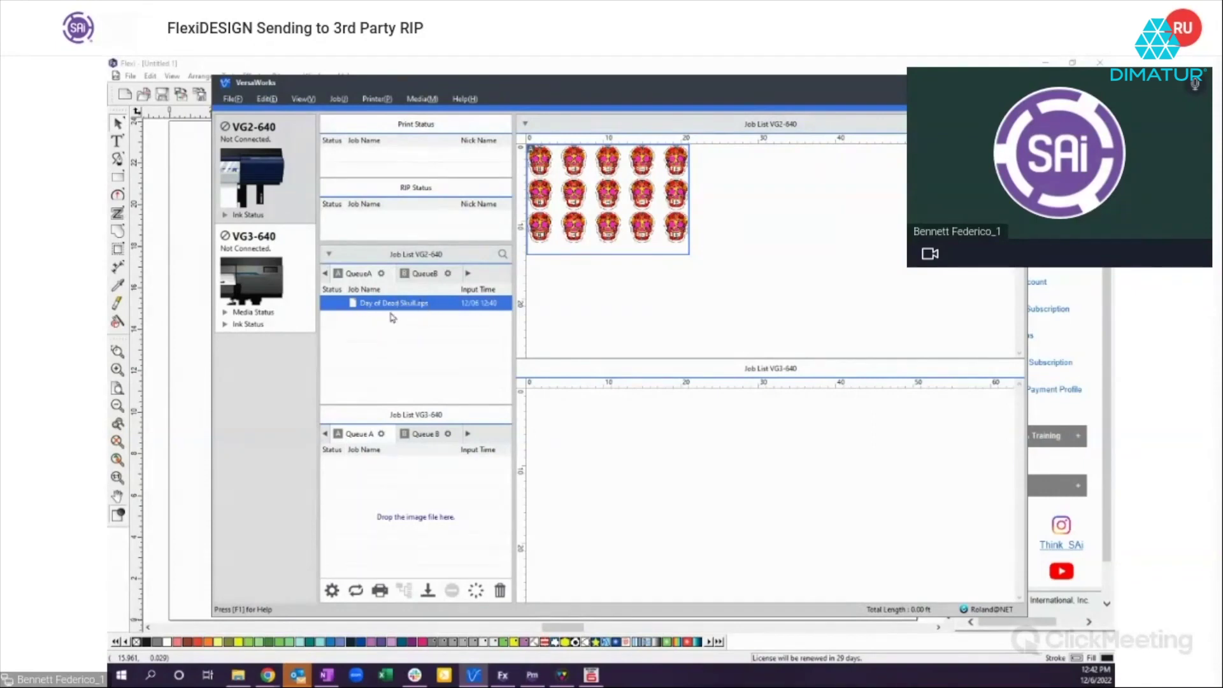
key(alt+Tab)
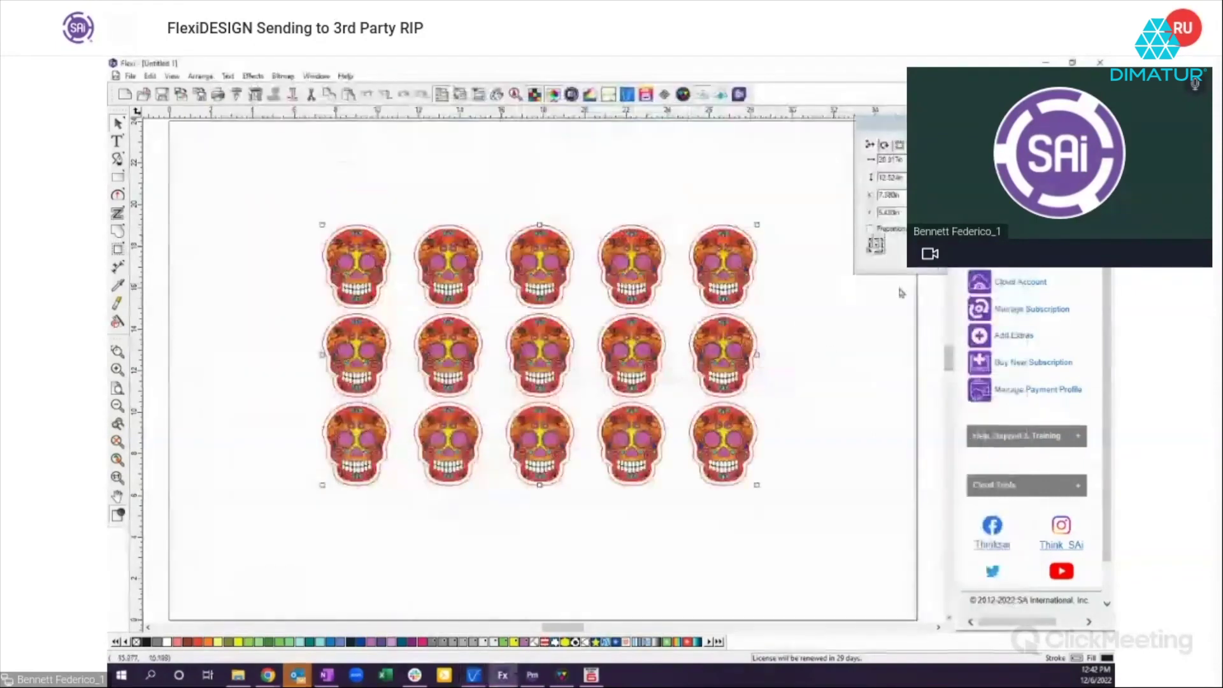
Step: Select all skulls with their contour cuts, open the Send to RasterLink dialog and check the RasterLink folder path
drag(281, 184, 801, 528)
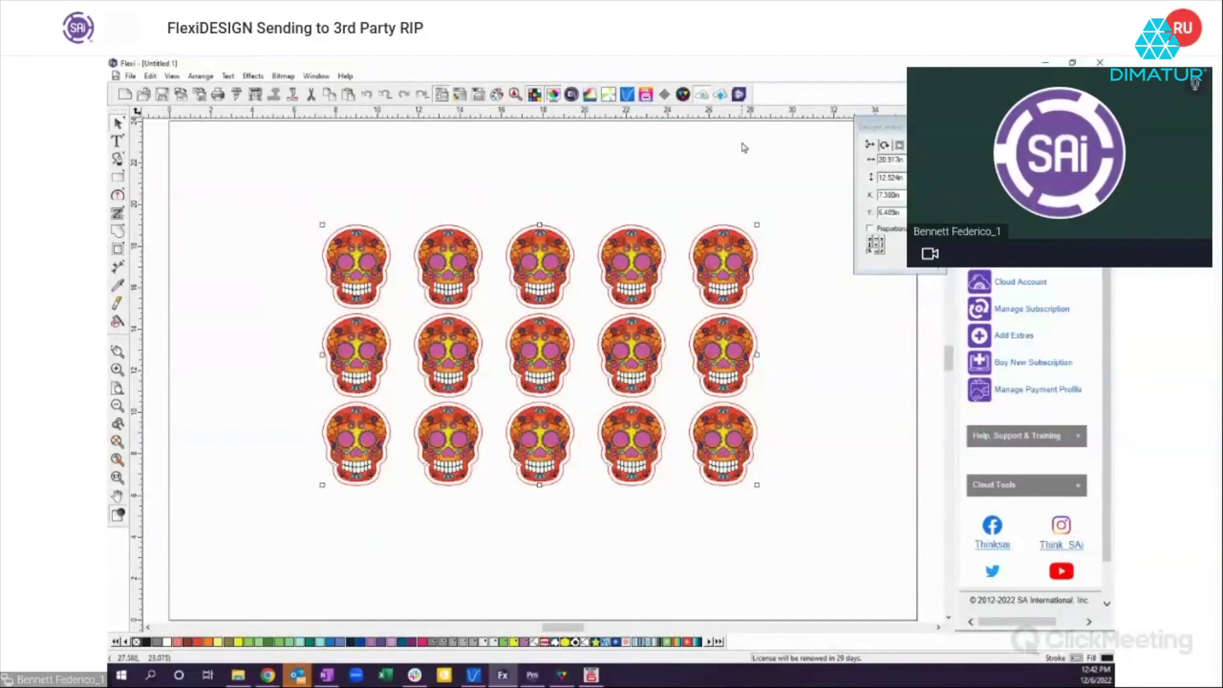
click(646, 96)
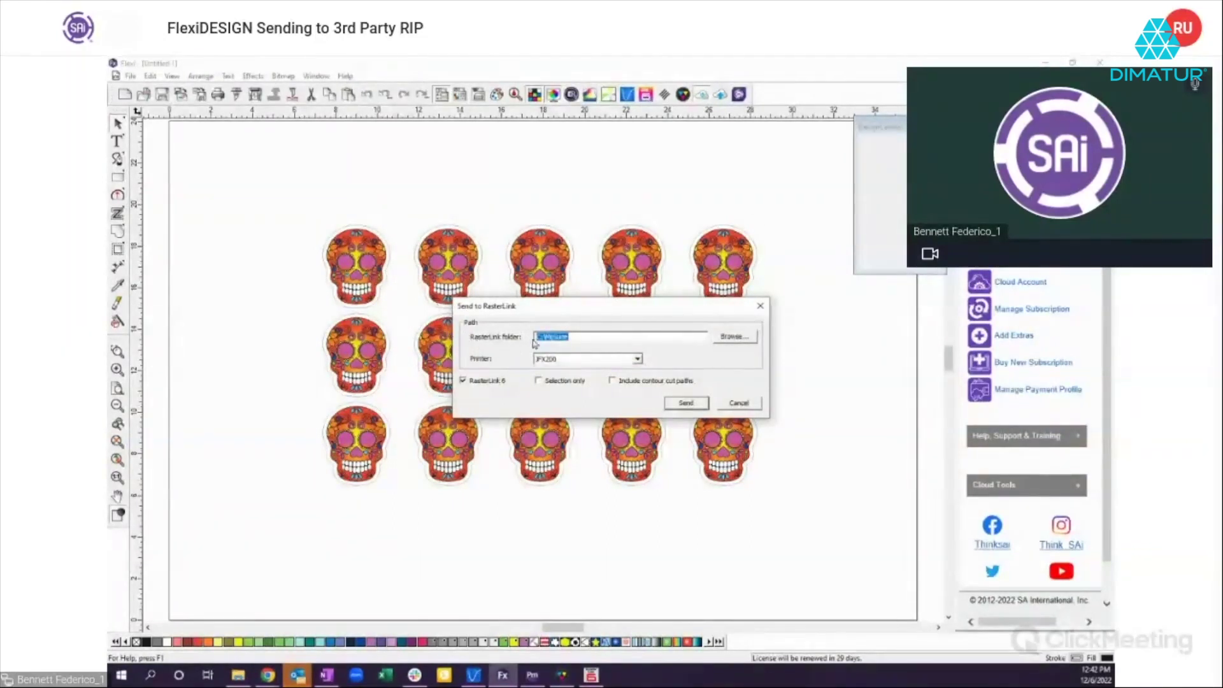
click(581, 336)
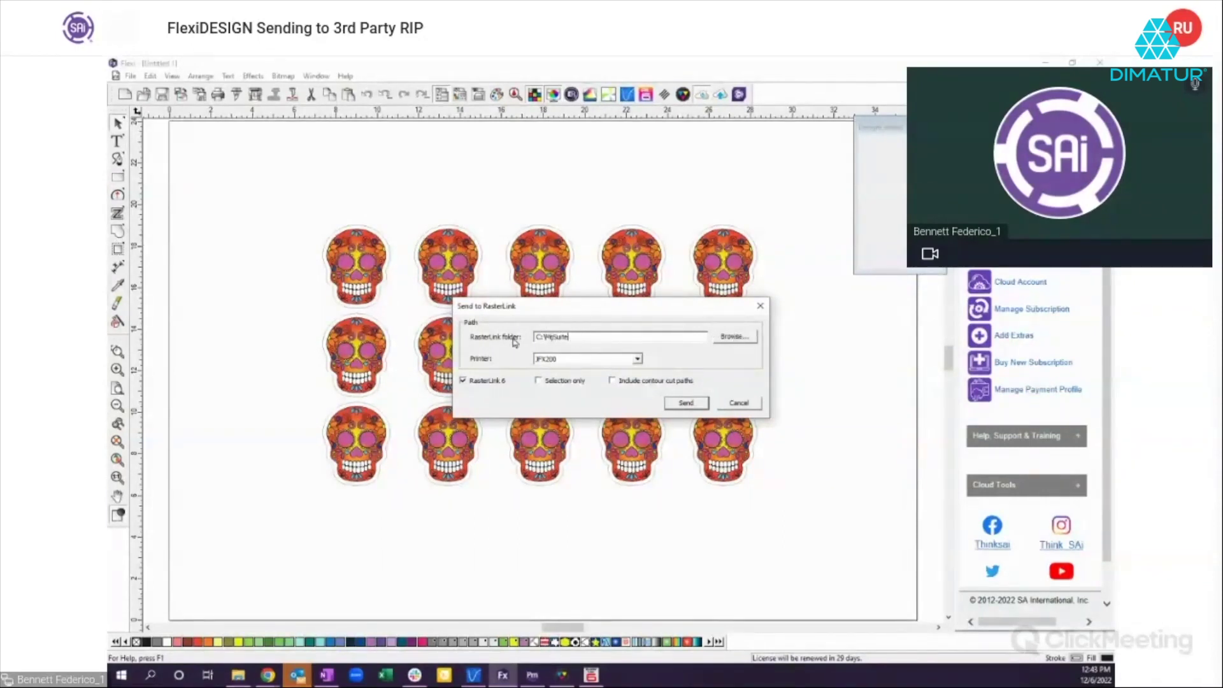
Step: Choose the JV300 printer and send the job to RasterLink without contour cut paths
click(637, 359)
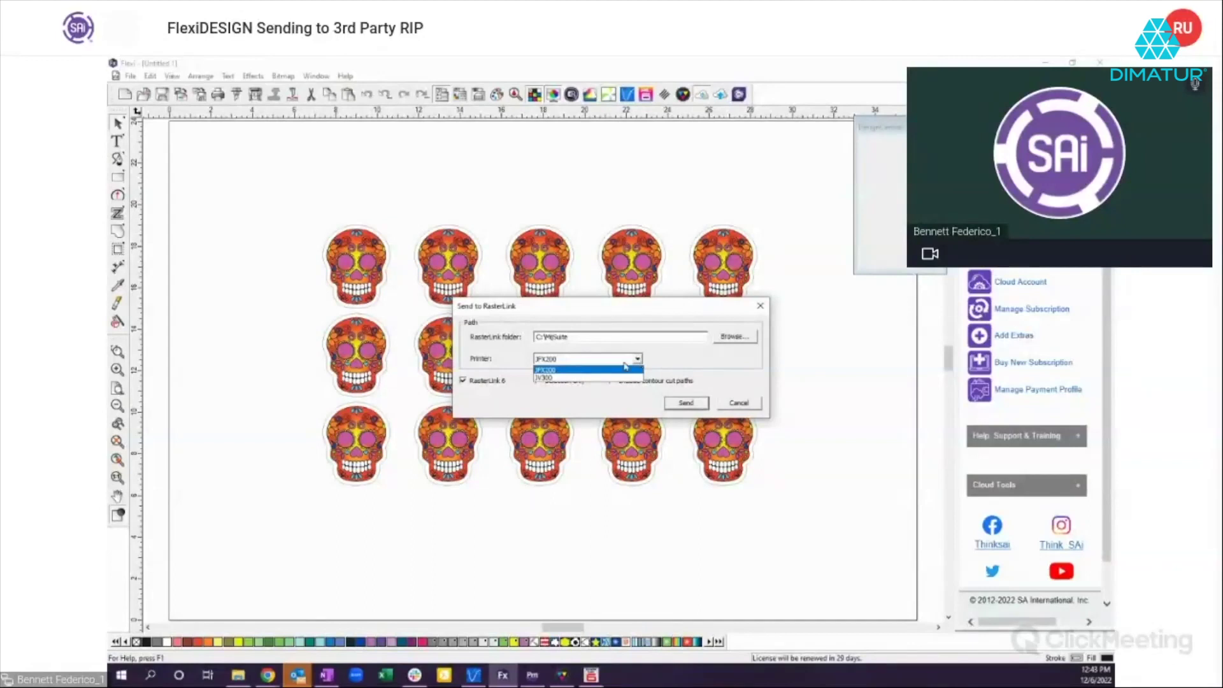
click(542, 379)
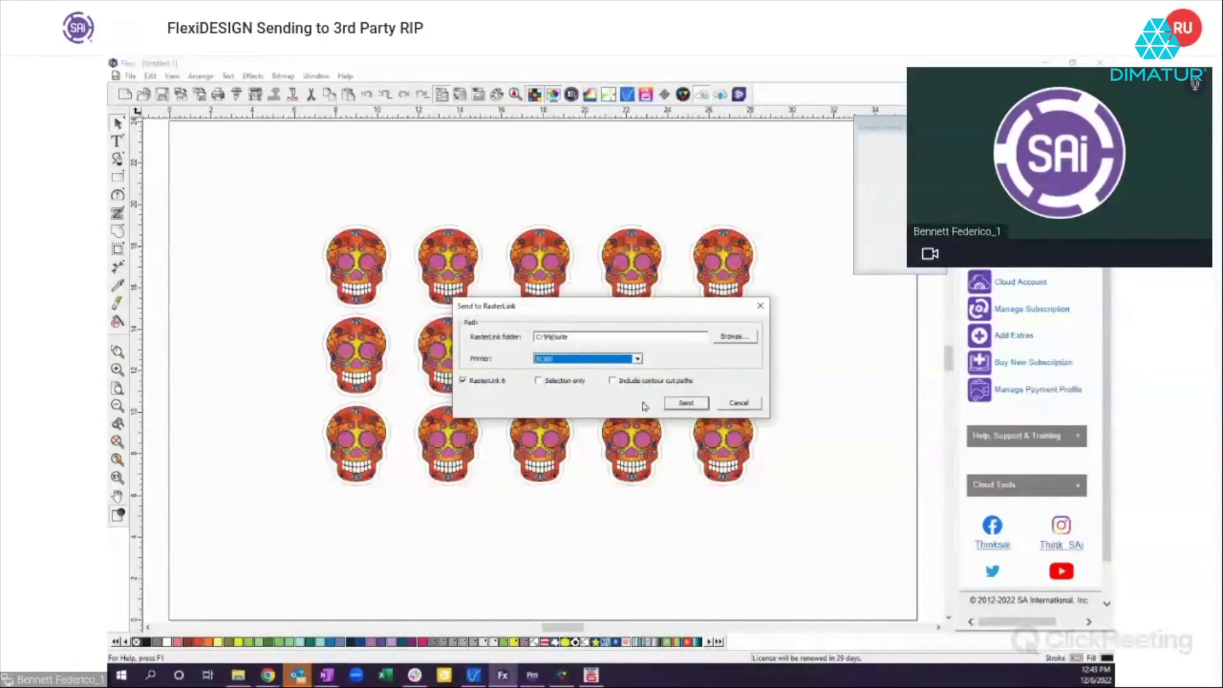
click(612, 381)
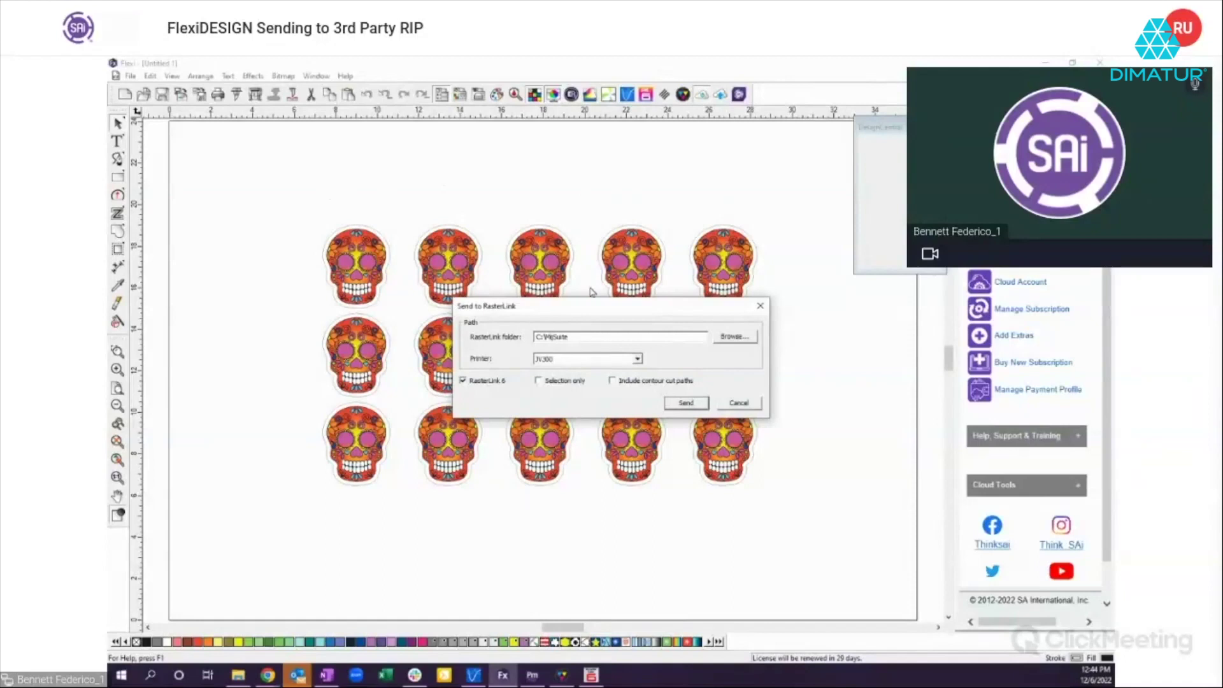
click(684, 405)
click(690, 406)
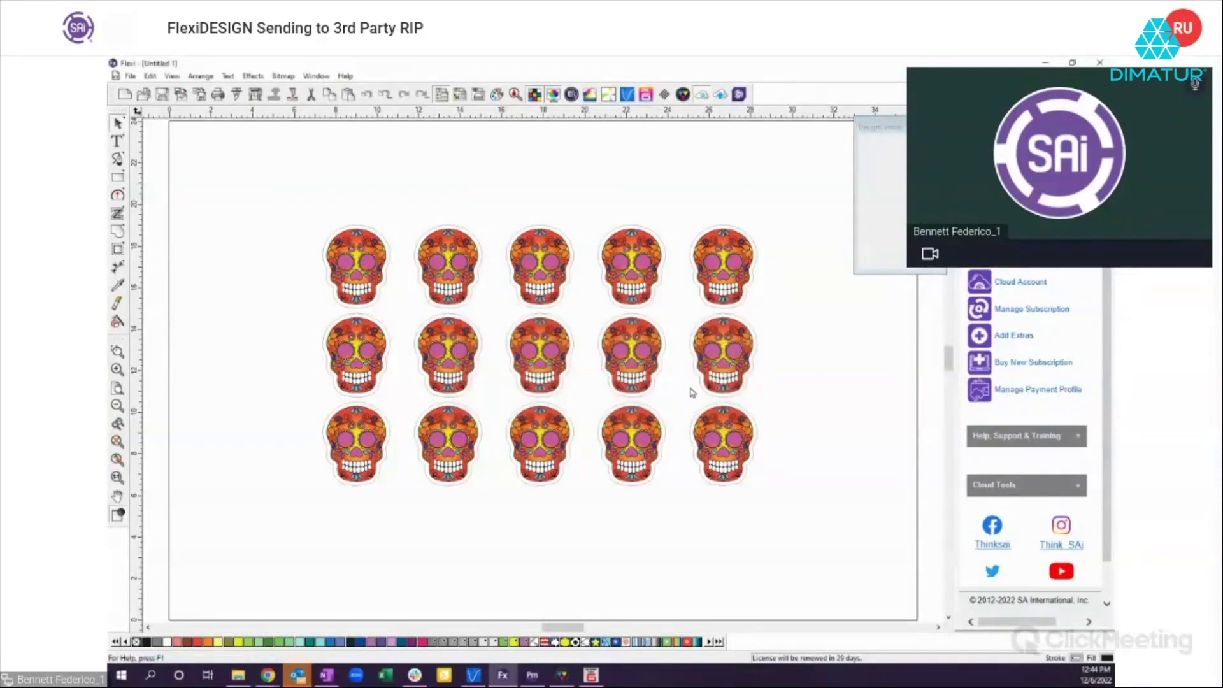
Step: Send the skulls to the JV300 in RasterLink again with contour cut paths included
click(661, 95)
click(636, 358)
click(550, 378)
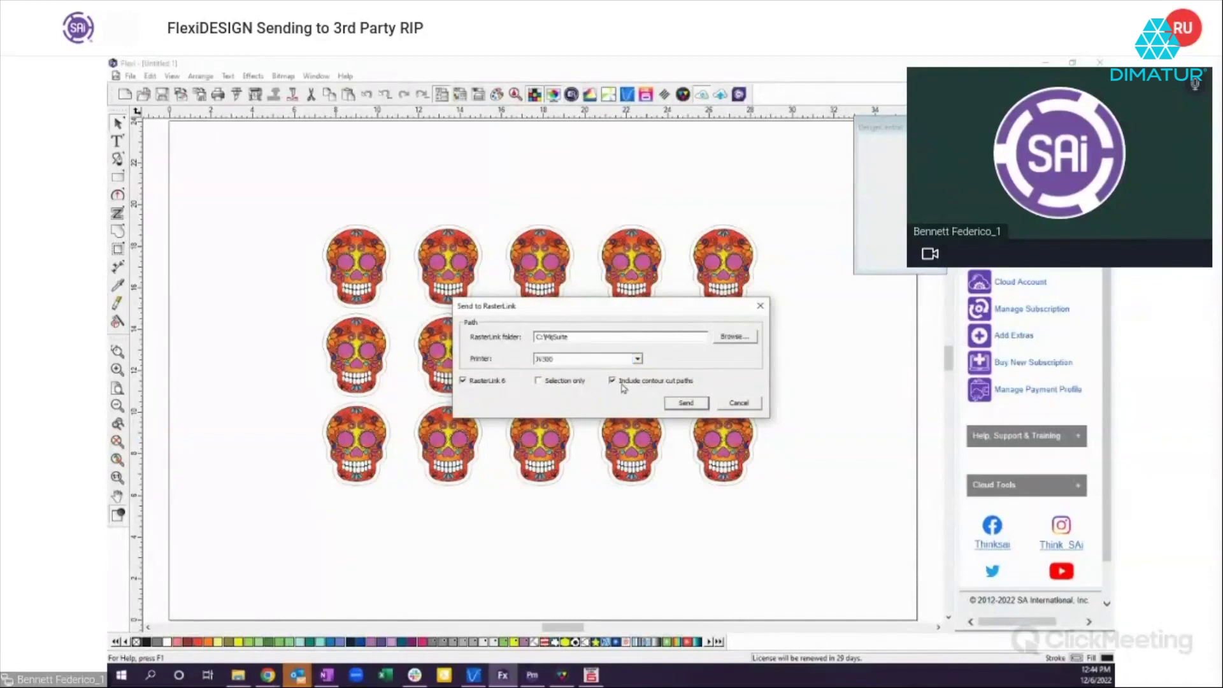
click(685, 404)
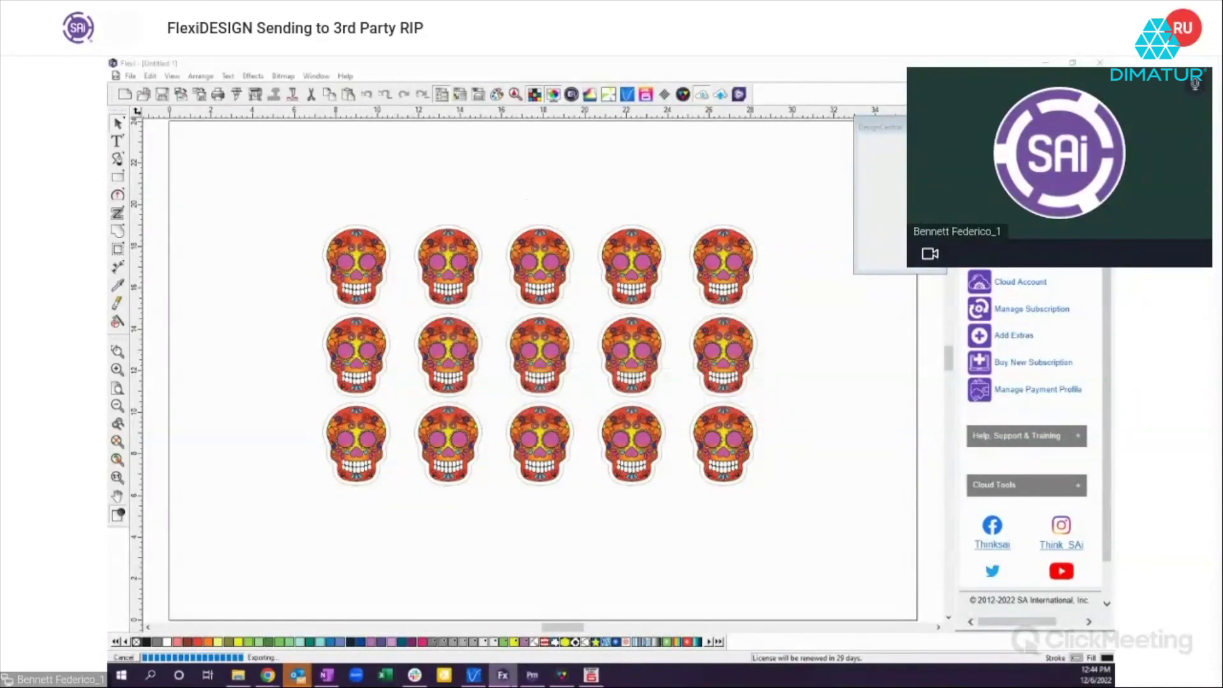
Step: Switch to RasterLink6Plus and open the unlayered Untitled 1.eps job in General Print to examine its image settings
click(592, 676)
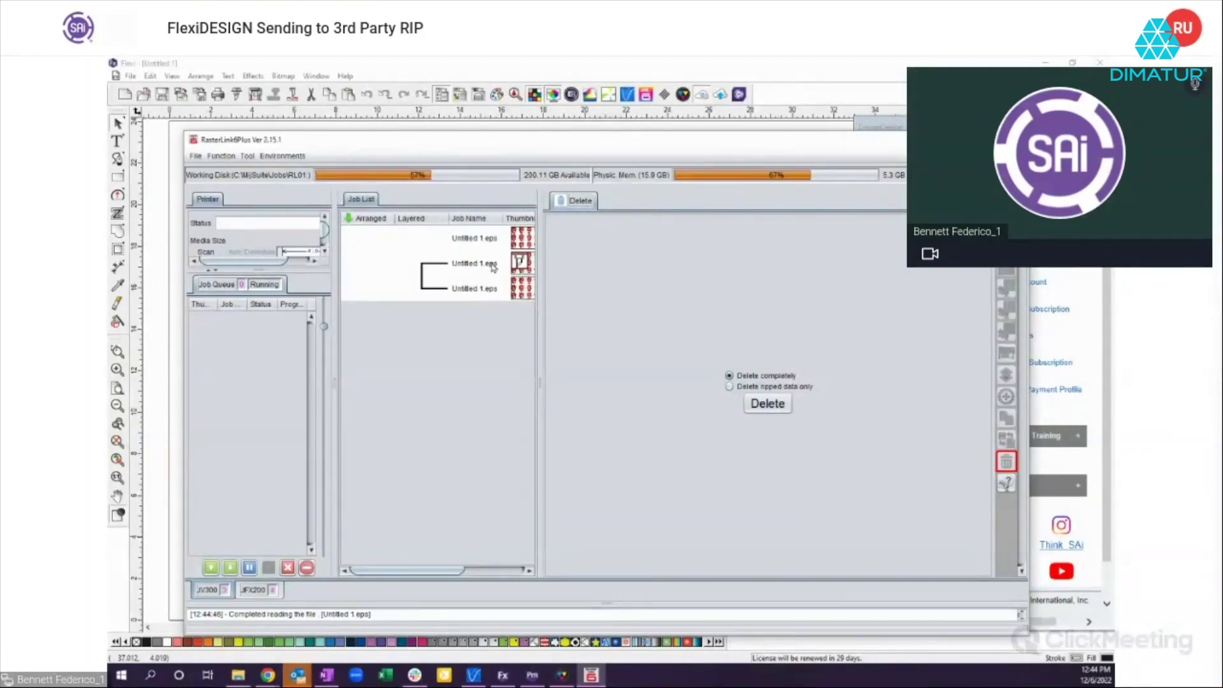
mouse_move(532, 293)
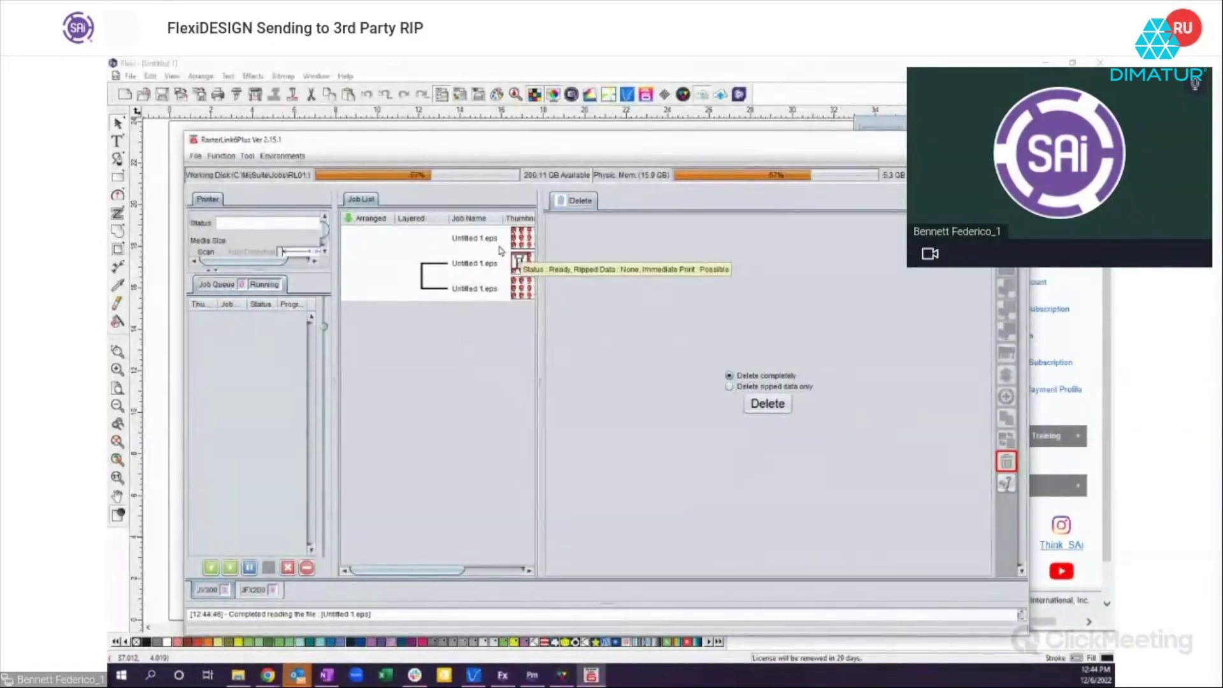
click(476, 244)
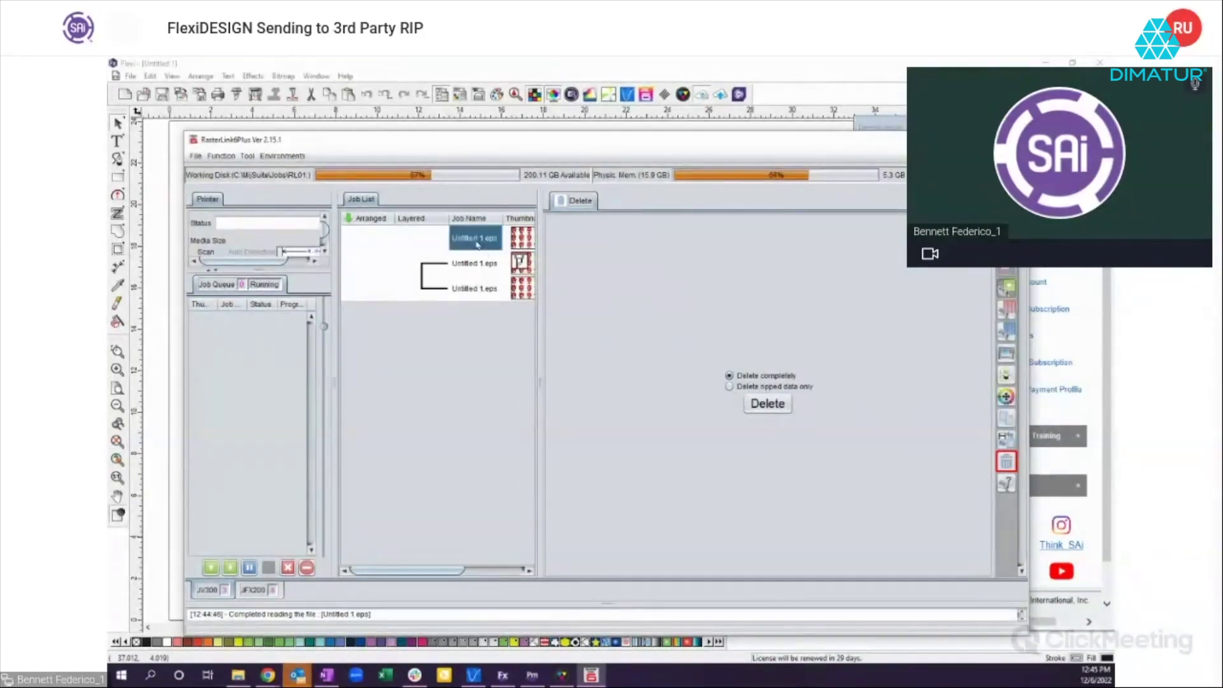
double_click(477, 243)
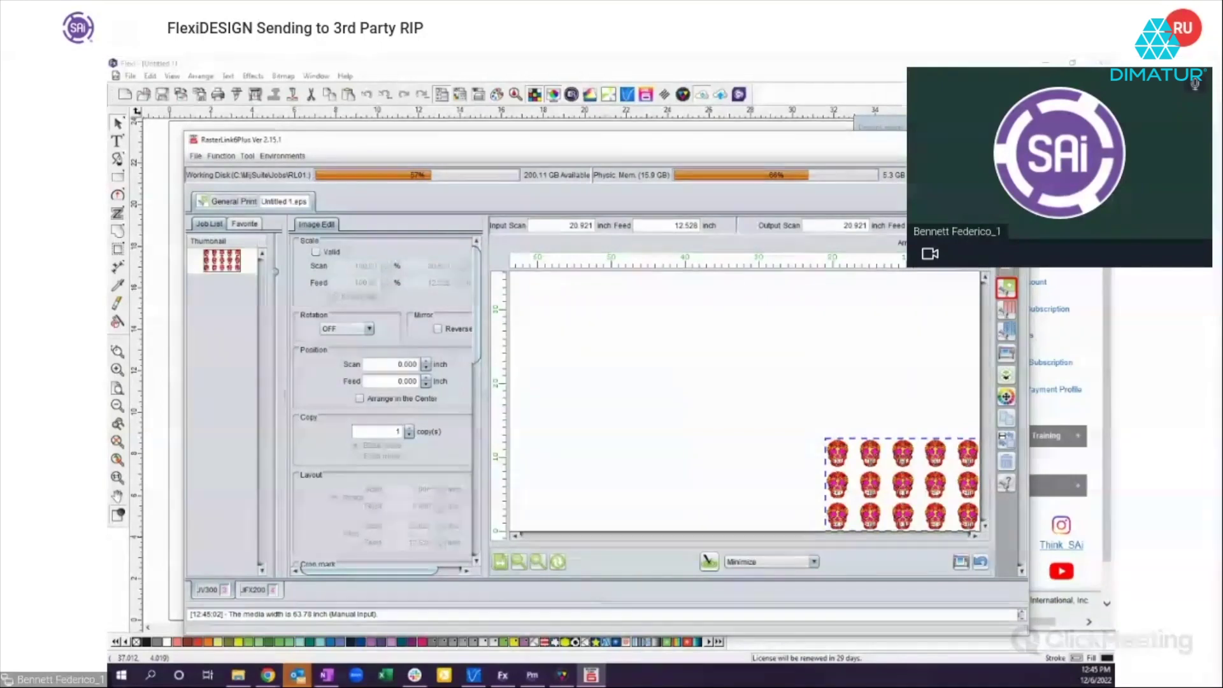
Step: Review the quality and media options of the unlayered job and its print execution settings
click(1007, 261)
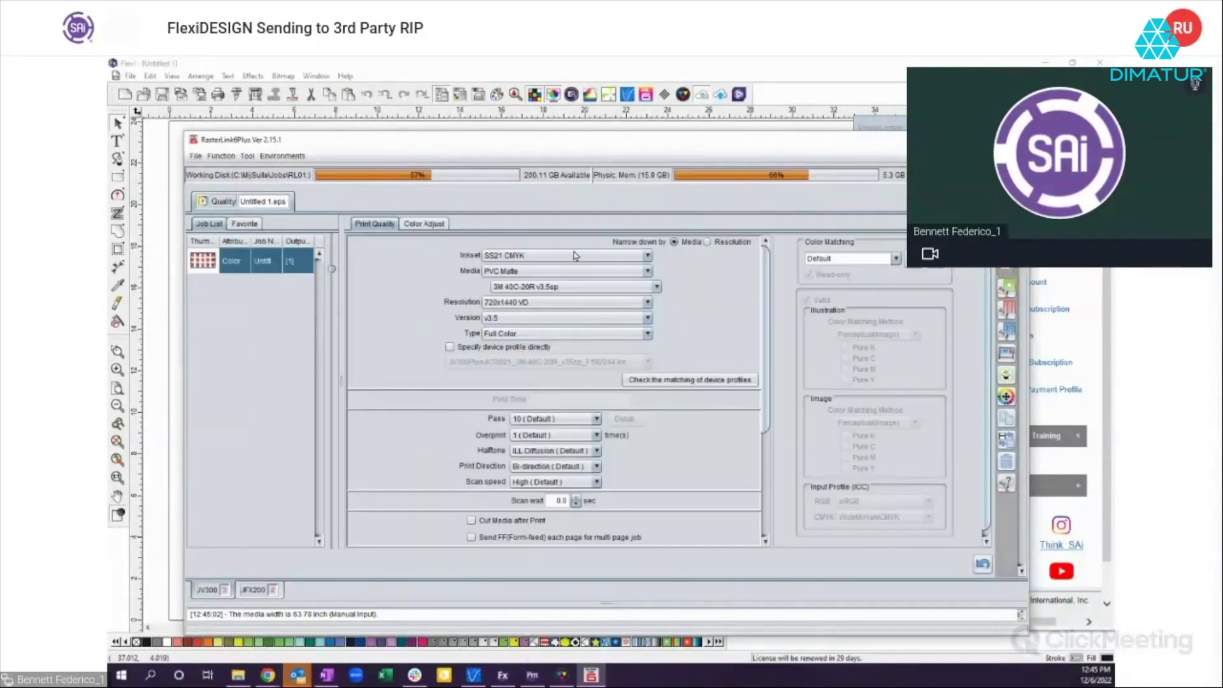
click(648, 271)
click(652, 277)
click(656, 287)
click(658, 290)
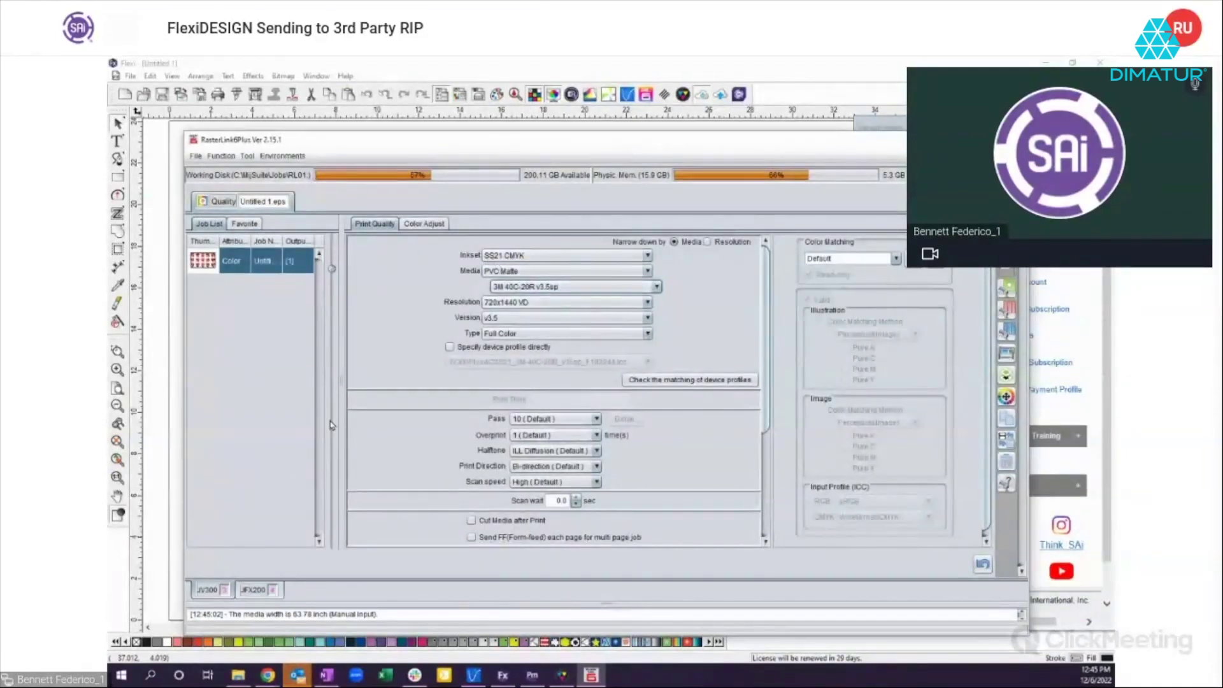
click(1006, 354)
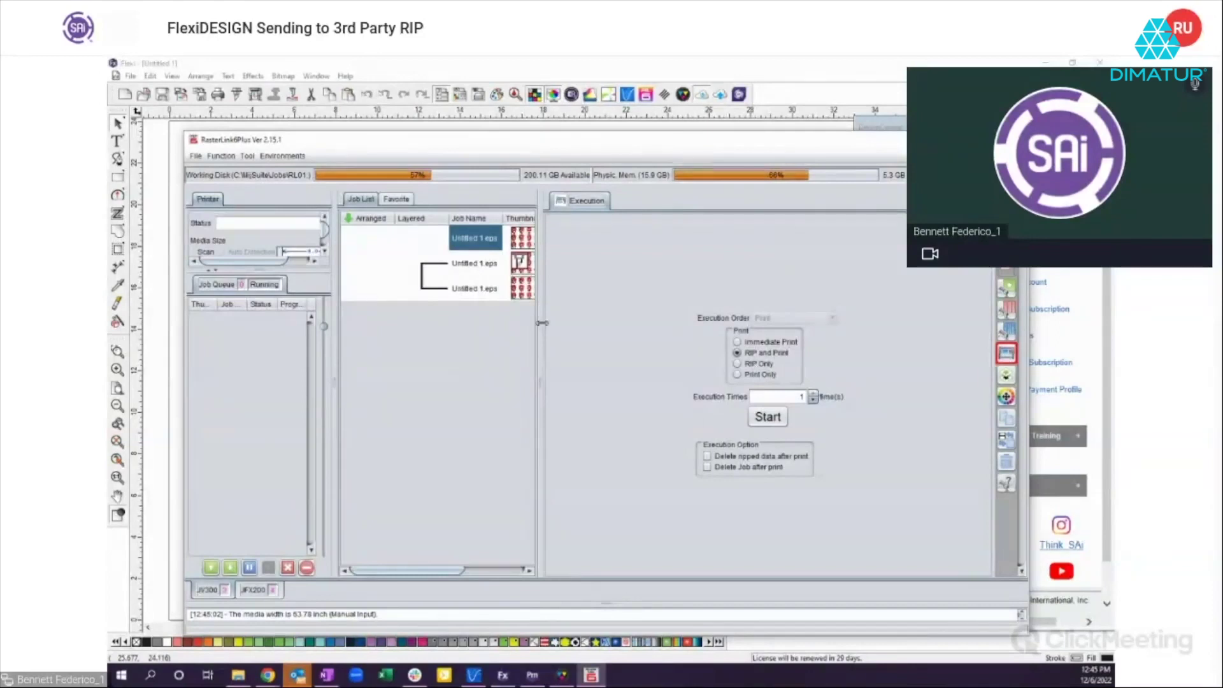
Step: Open the layered Untitled 1.eps job pair in General Print, examine its enlarged preview and return to Flexi
click(472, 266)
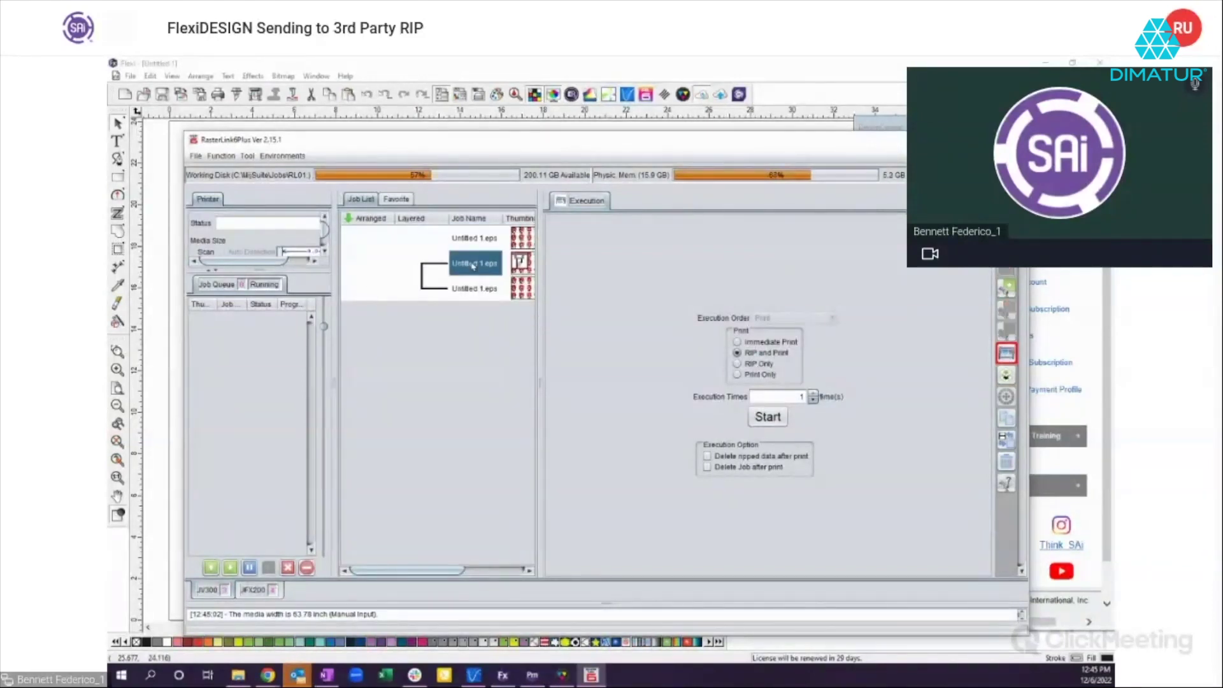
double_click(472, 267)
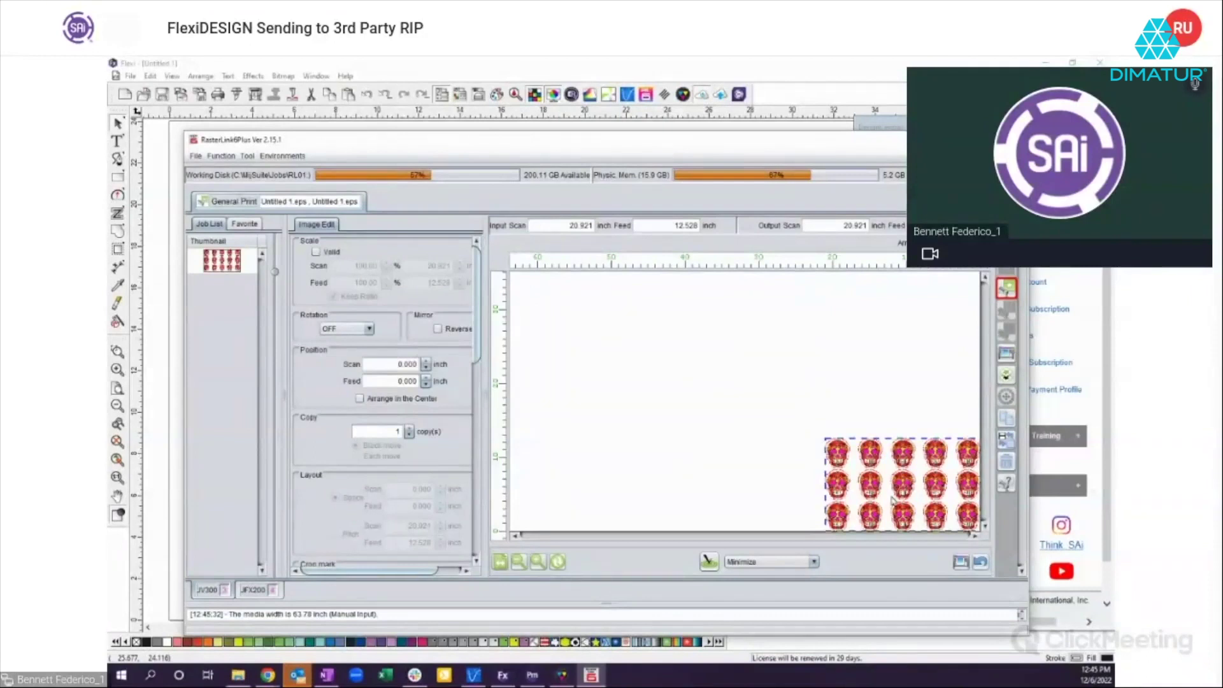
click(538, 561)
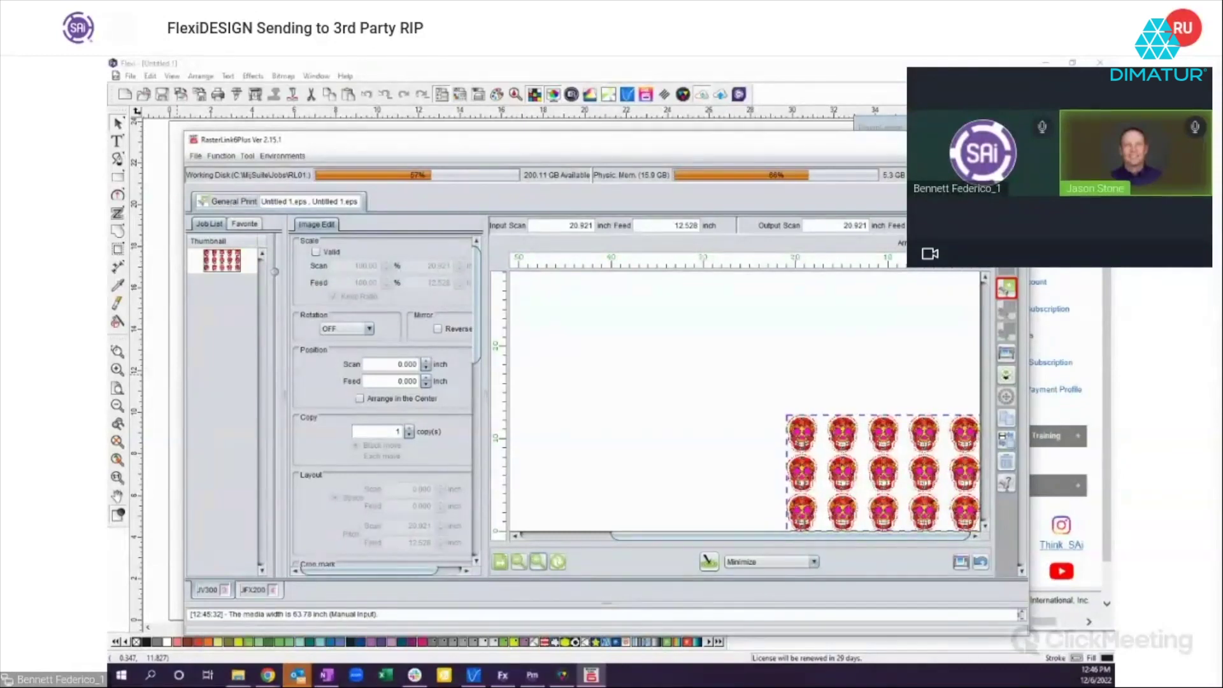
click(959, 140)
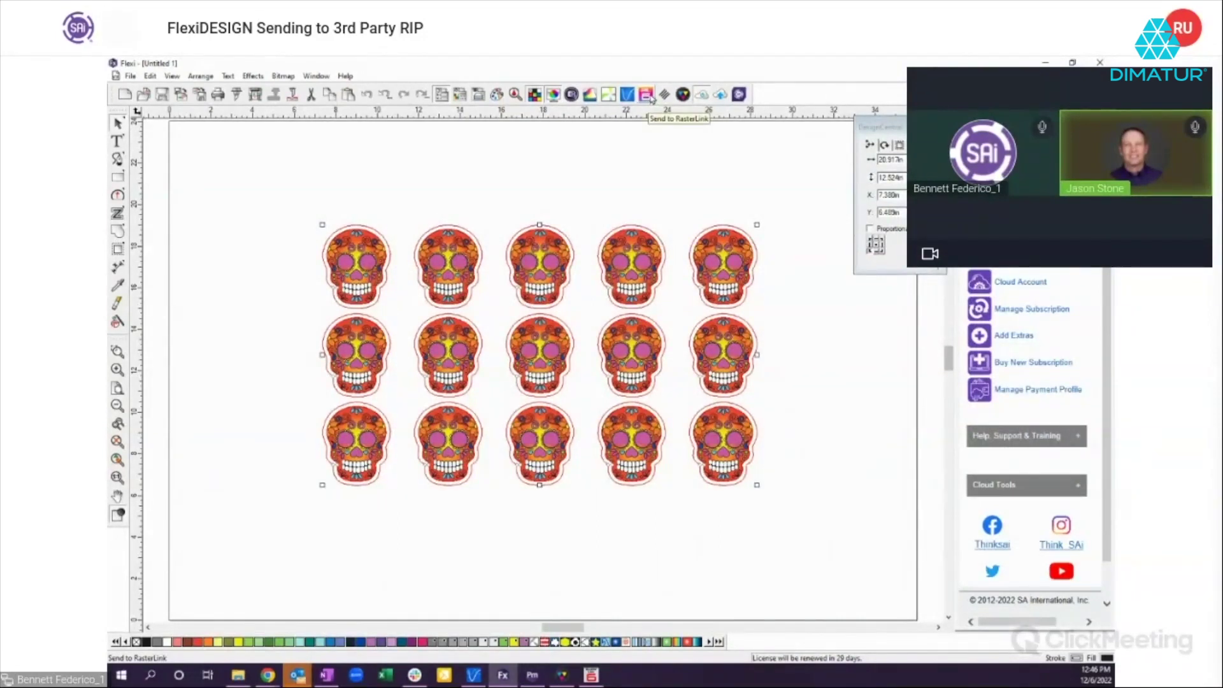
click(679, 147)
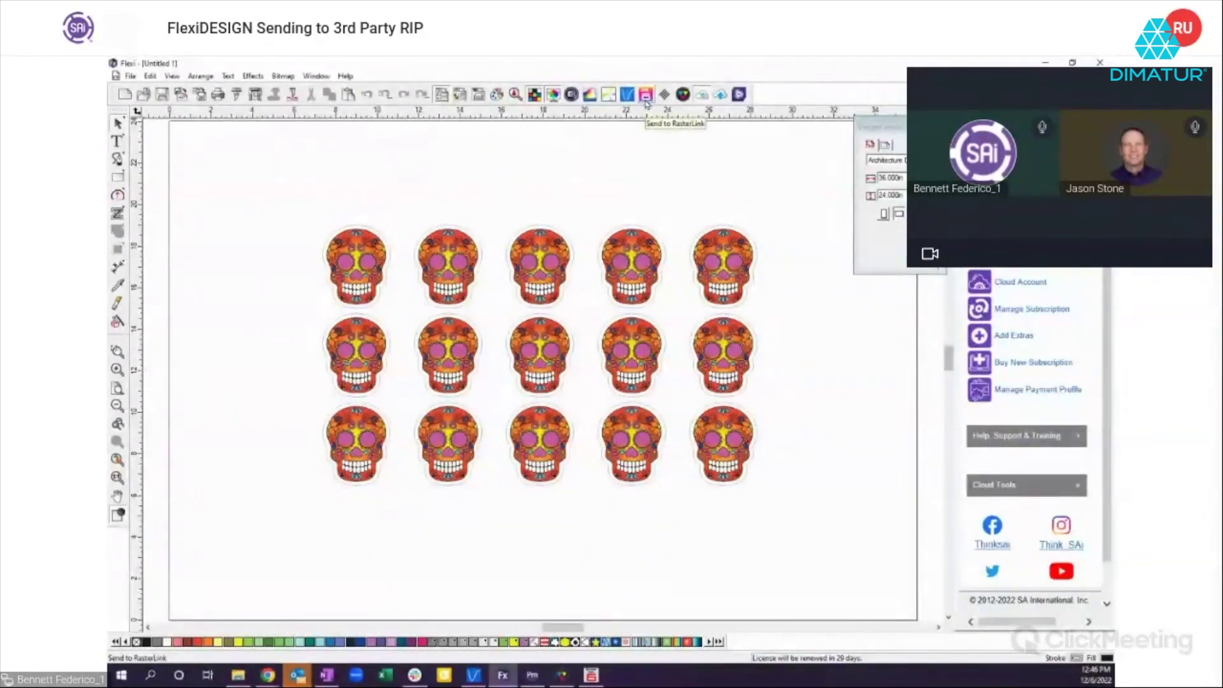
Step: Open the SAi Help Center from Flexi, search for "send to rasterlink" and examine the article on outputting to another RIP
click(344, 76)
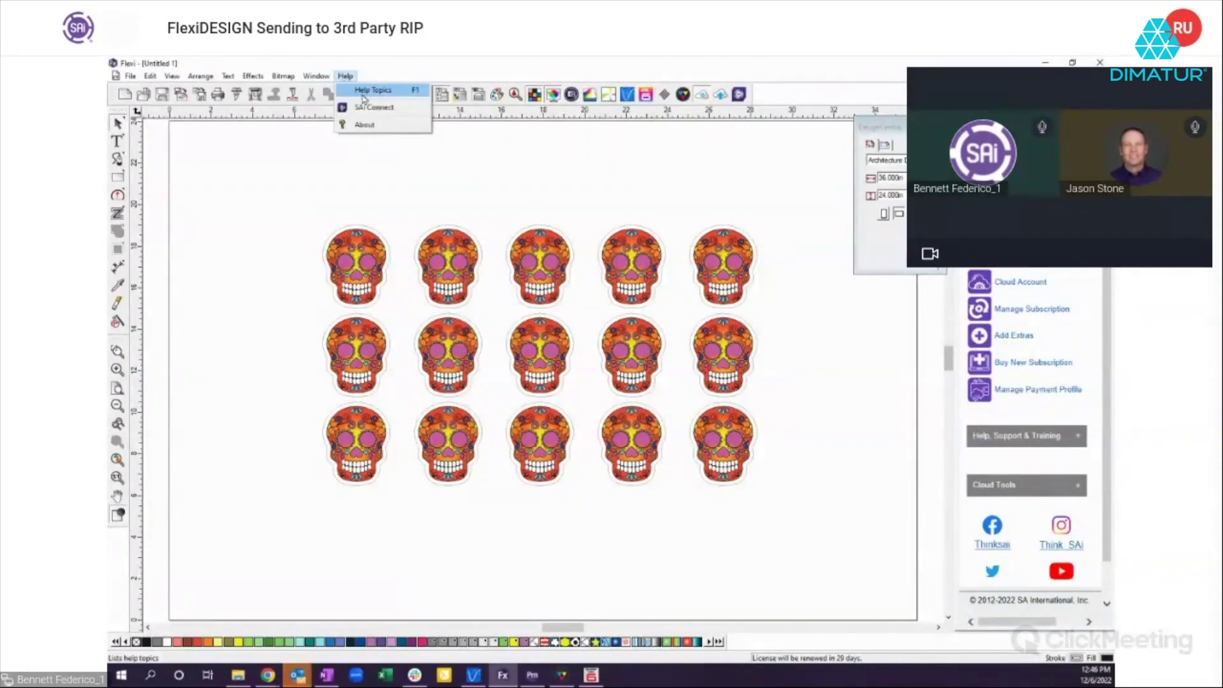
click(364, 97)
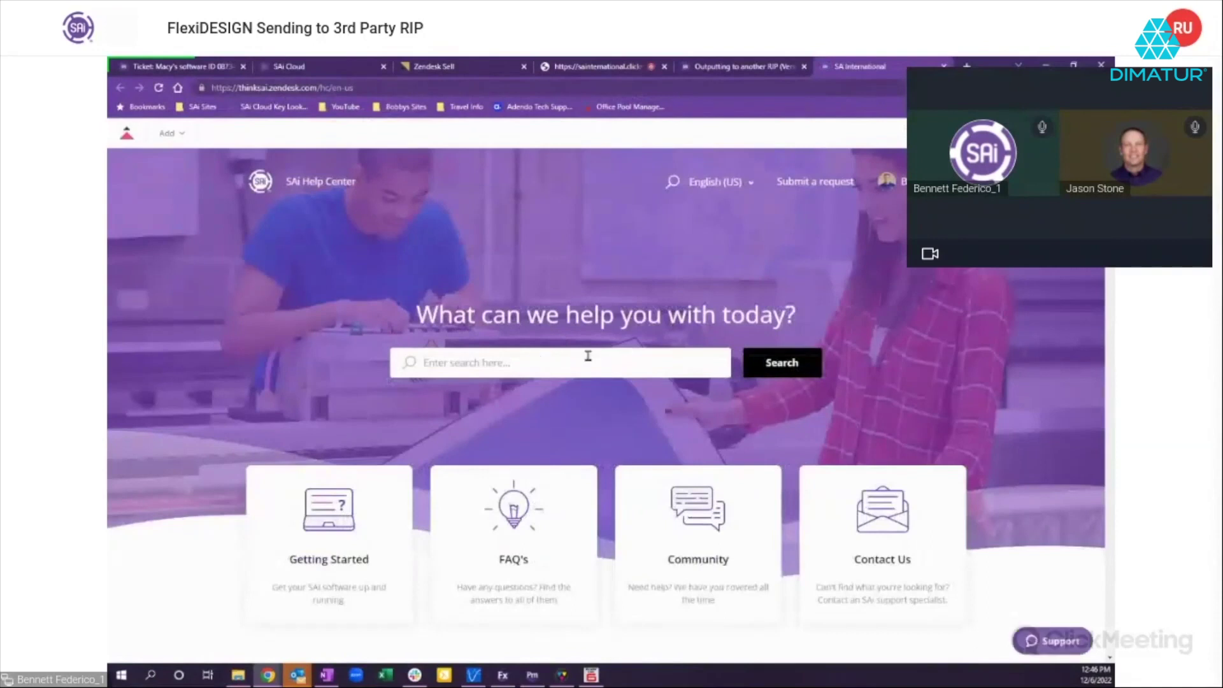
text(send to ras)
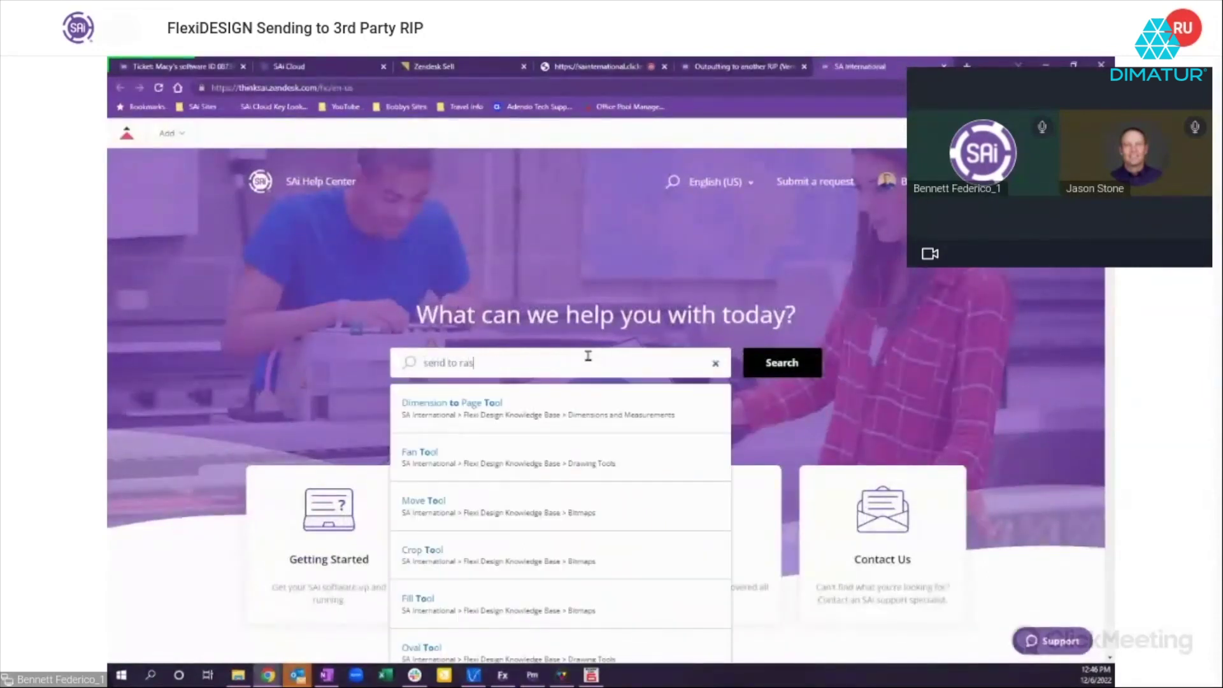
text(terlink)
key(Return)
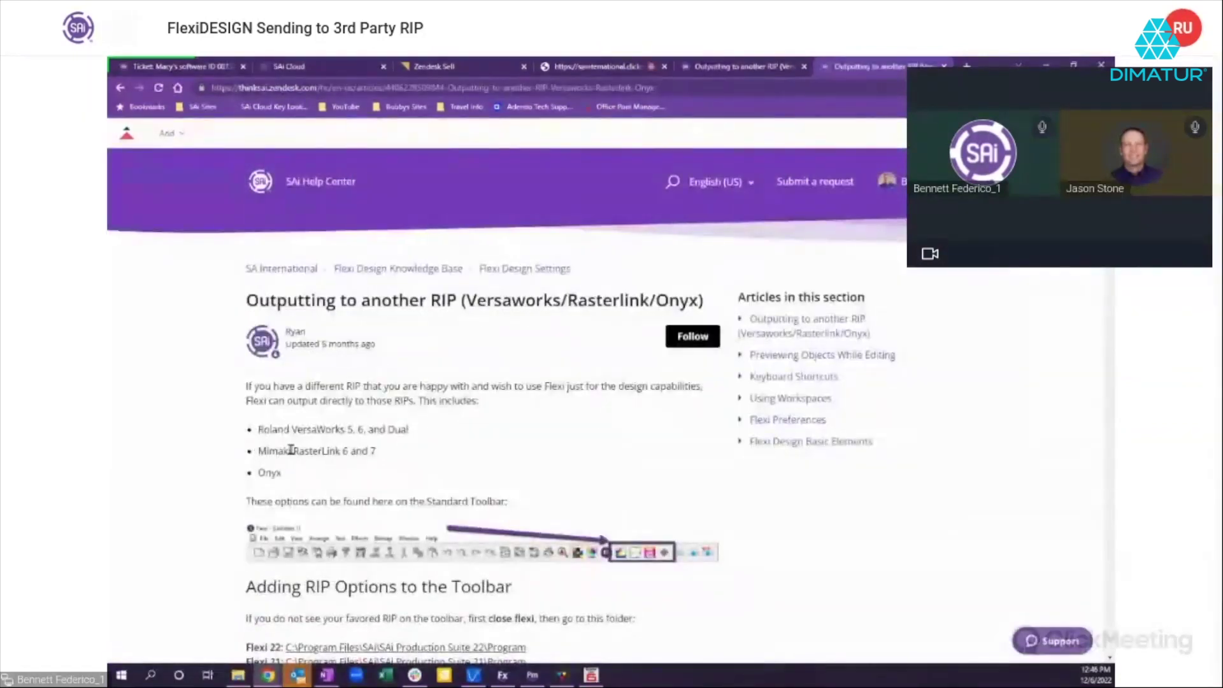
scroll(538, 456, down, 12)
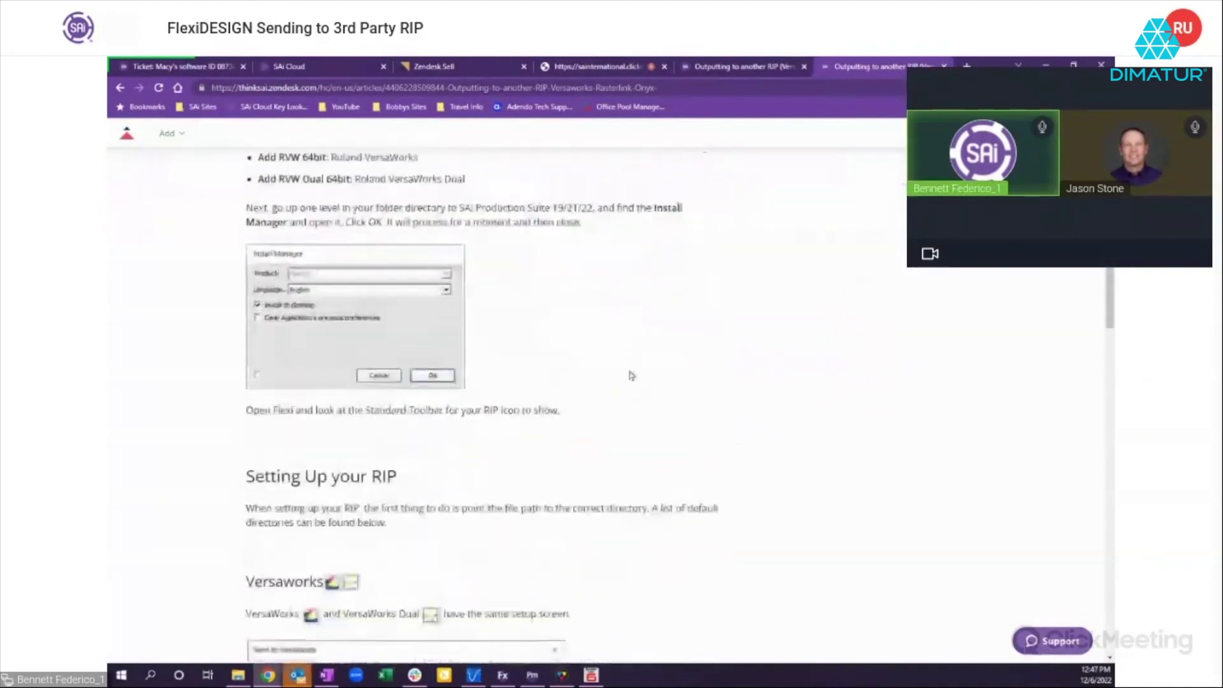
Step: Read the article's VersaWorks, RasterLink 6 and 7 and Onyx sections, highlight the Rasterlink 7 path C:\Mijctrl, and return to Flexi
scroll(631, 375, down, 7)
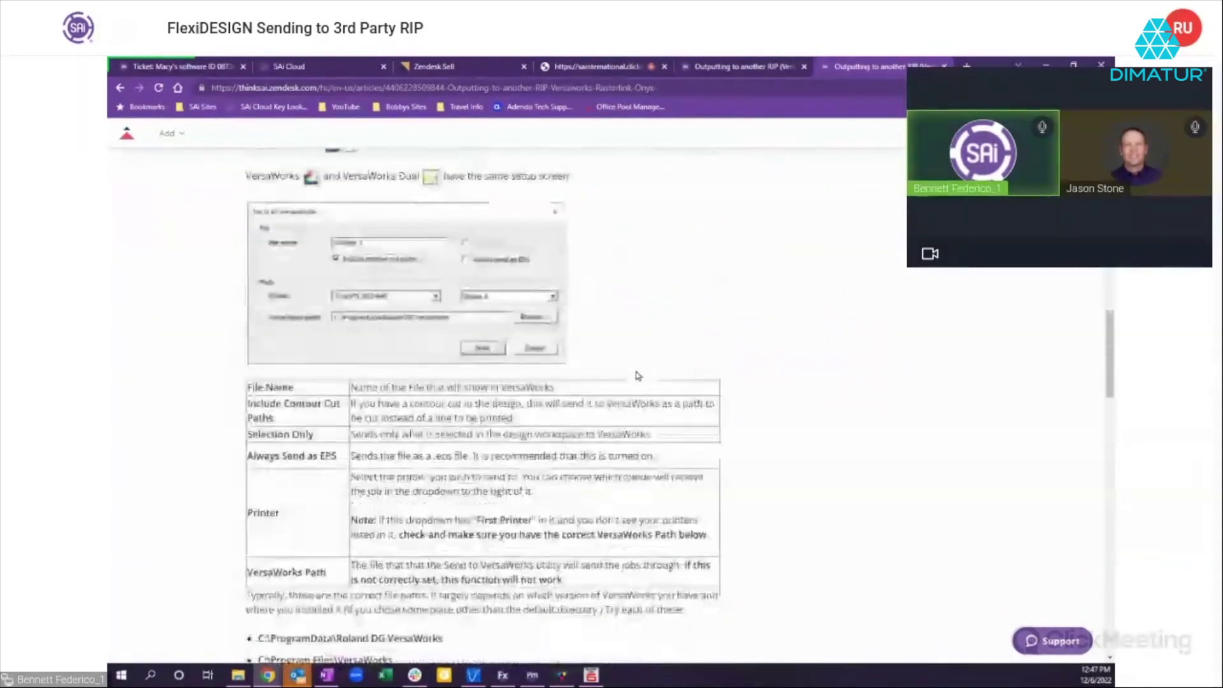
scroll(636, 370, down, 10)
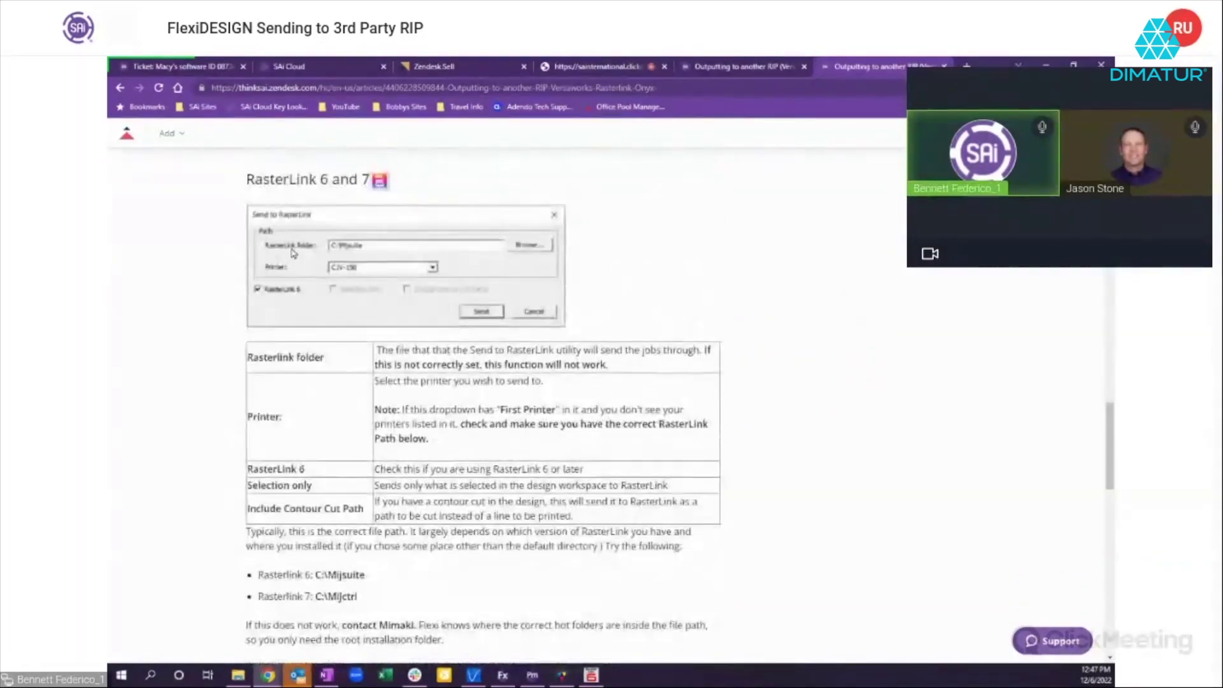
scroll(300, 357, down, 2)
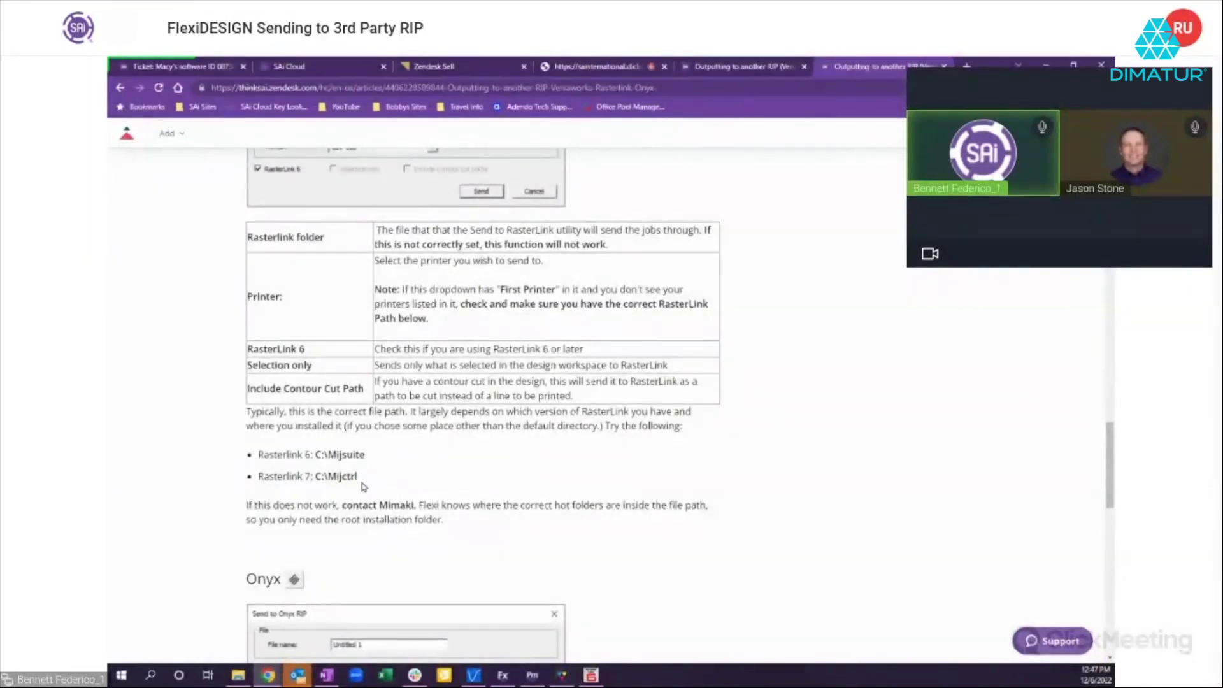
drag(369, 479, 259, 478)
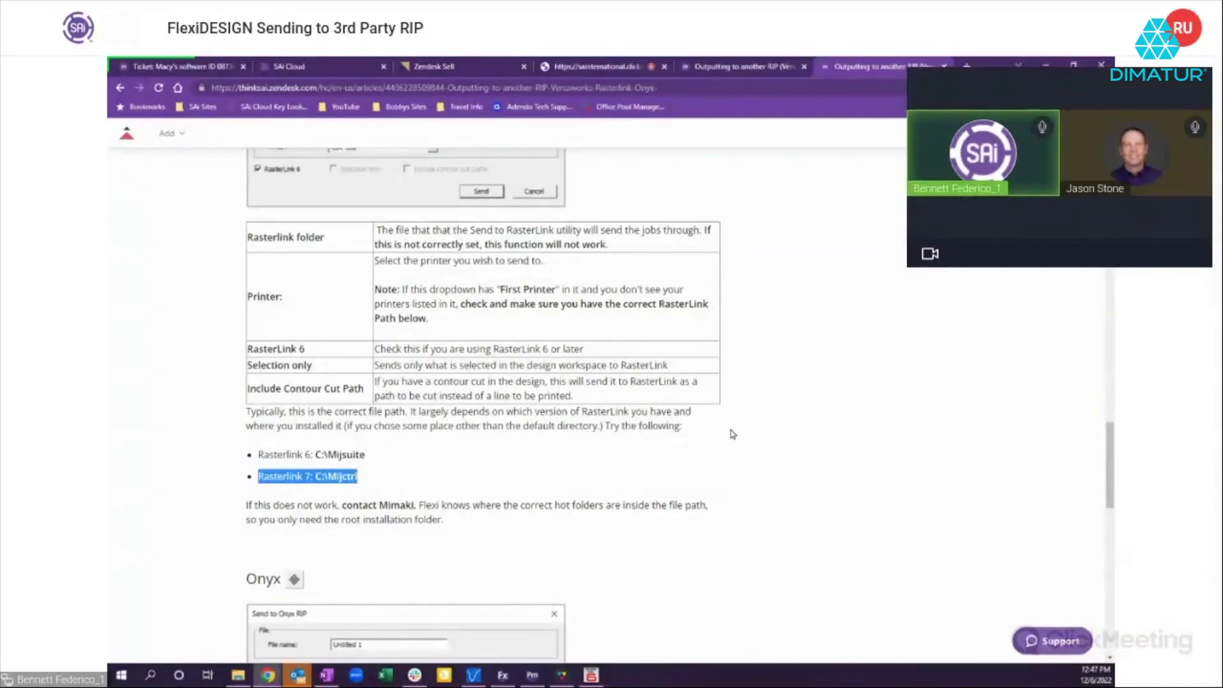
scroll(740, 431, down, 6)
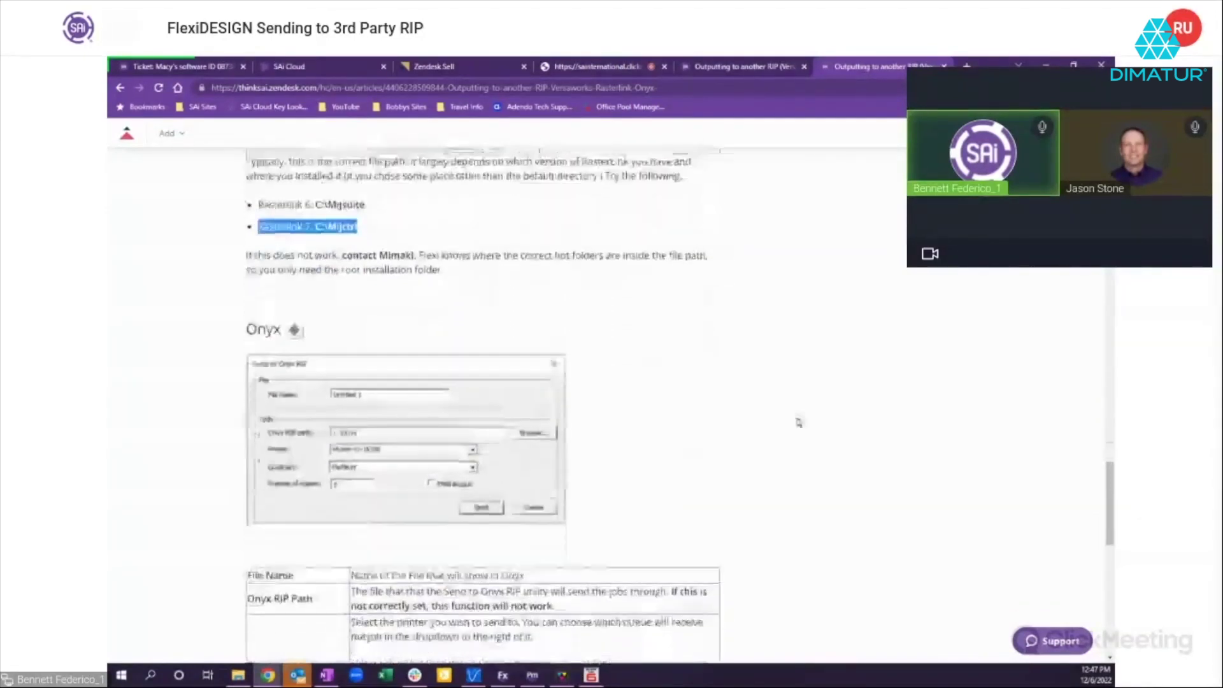
scroll(809, 415, up, 1)
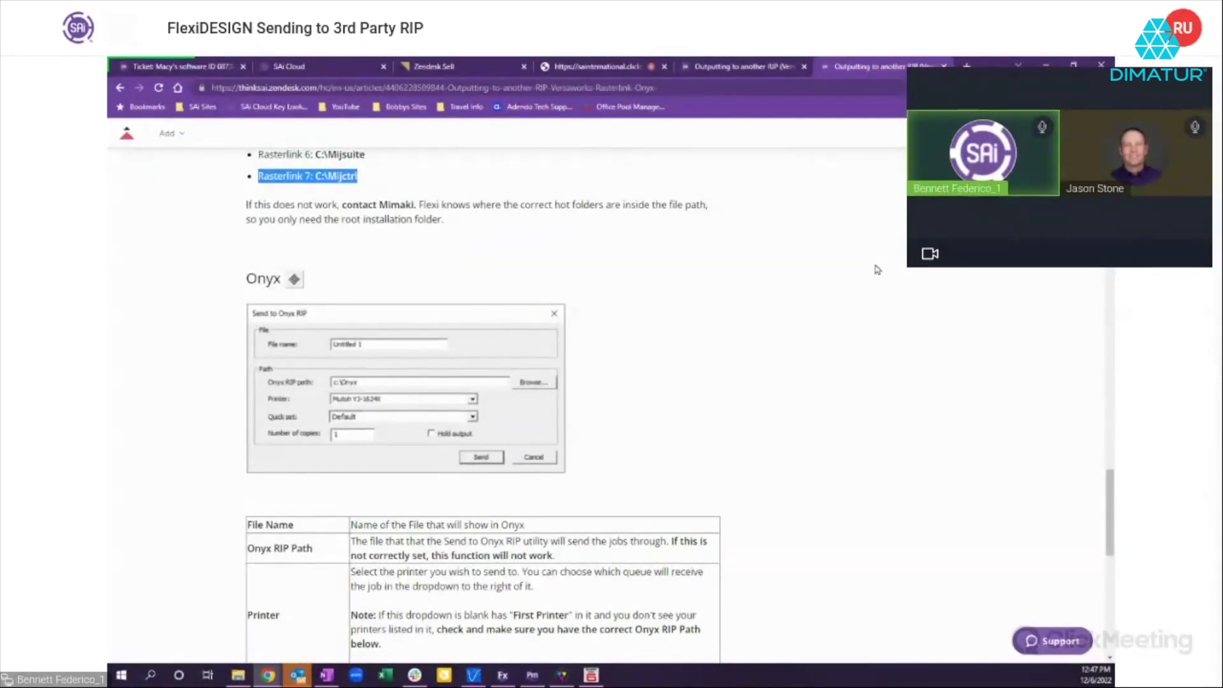
key(alt+Tab)
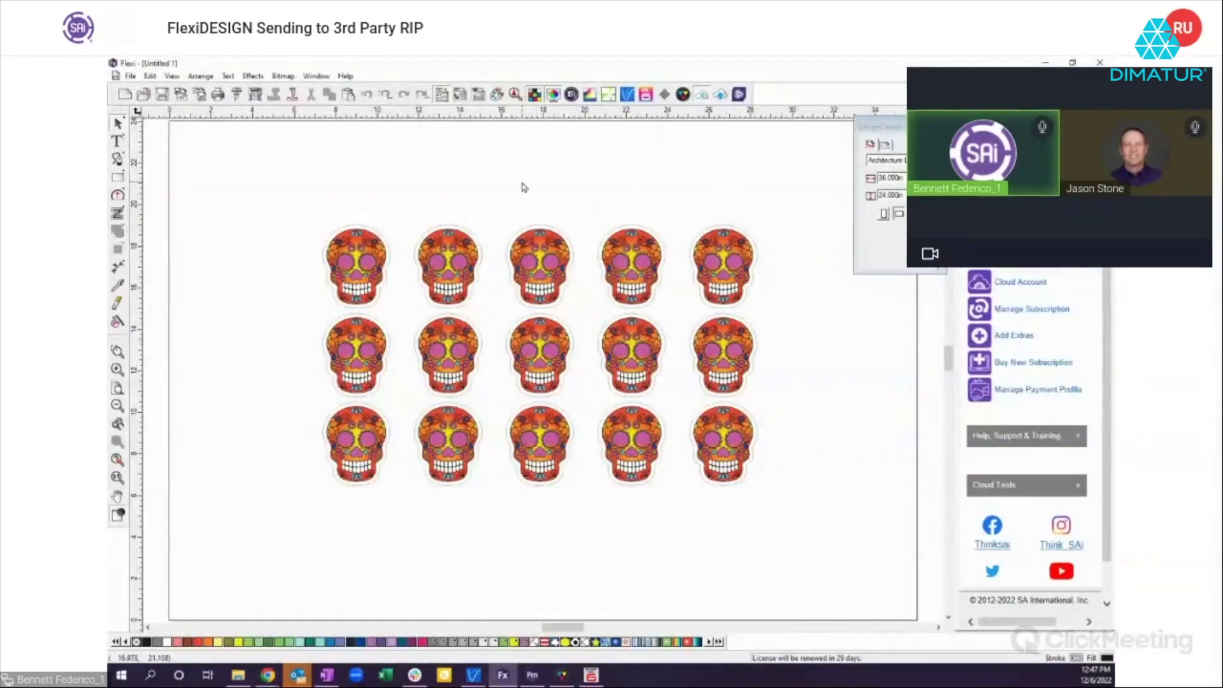
Step: Check the skull job in RasterLink6Plus, return to Flexi and select all skulls to examine their contour outlines
click(591, 676)
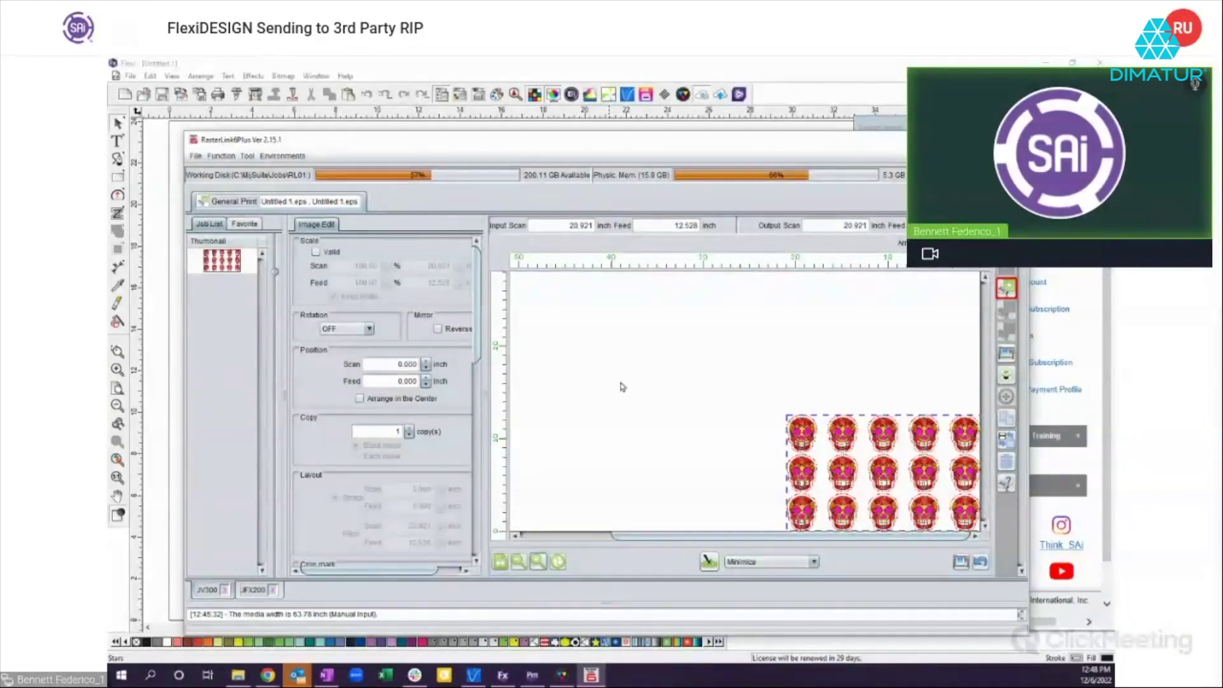
key(alt+Tab)
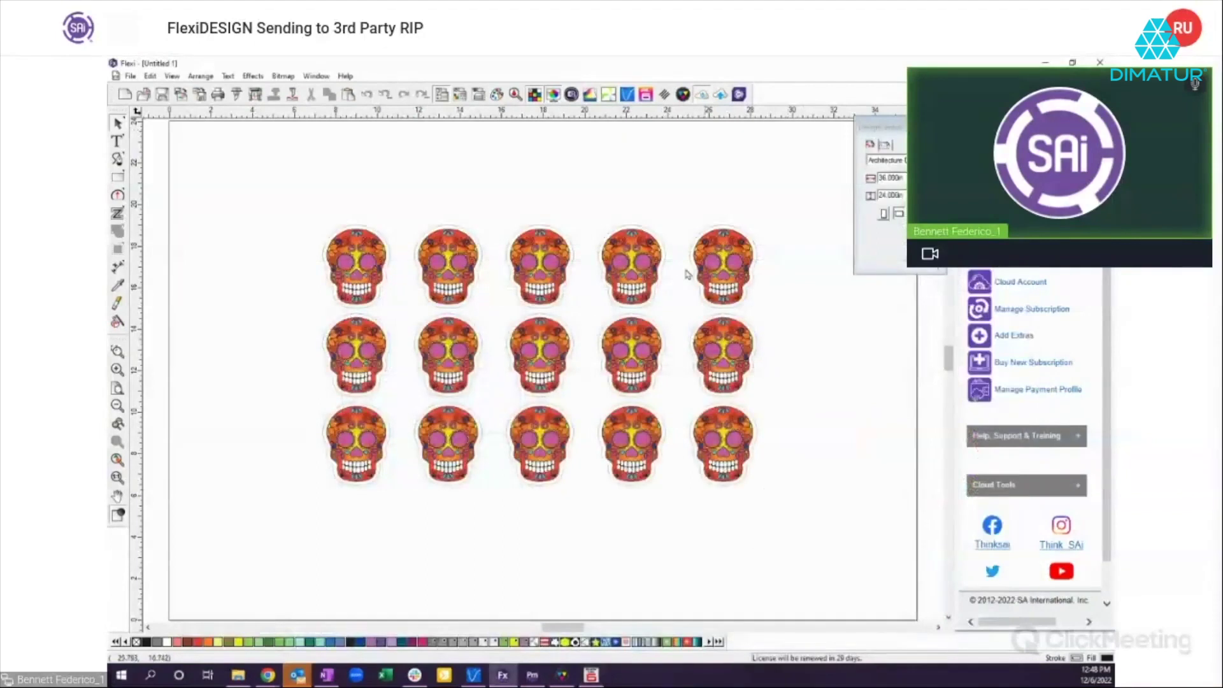
drag(301, 190, 820, 539)
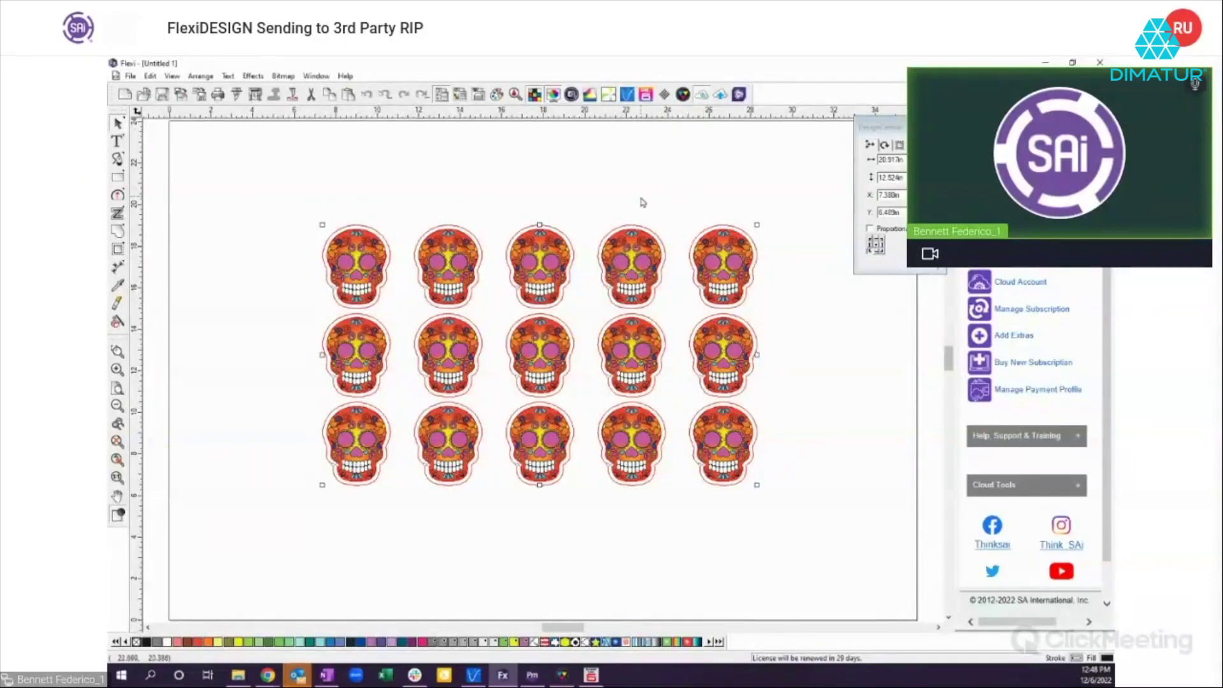
click(489, 219)
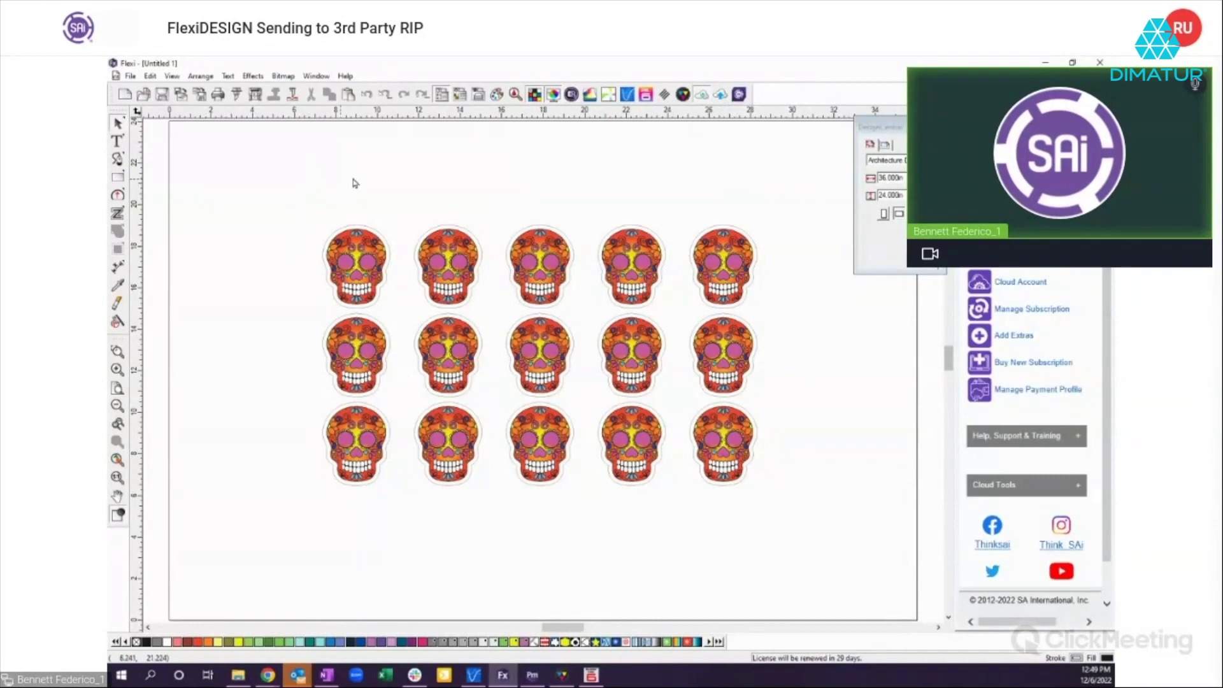
Step: Send the skull design to VerteLith RIP for printer XPJ-661UF_1 with PrintEnvironment_1 and output to the HOLD queue
click(683, 94)
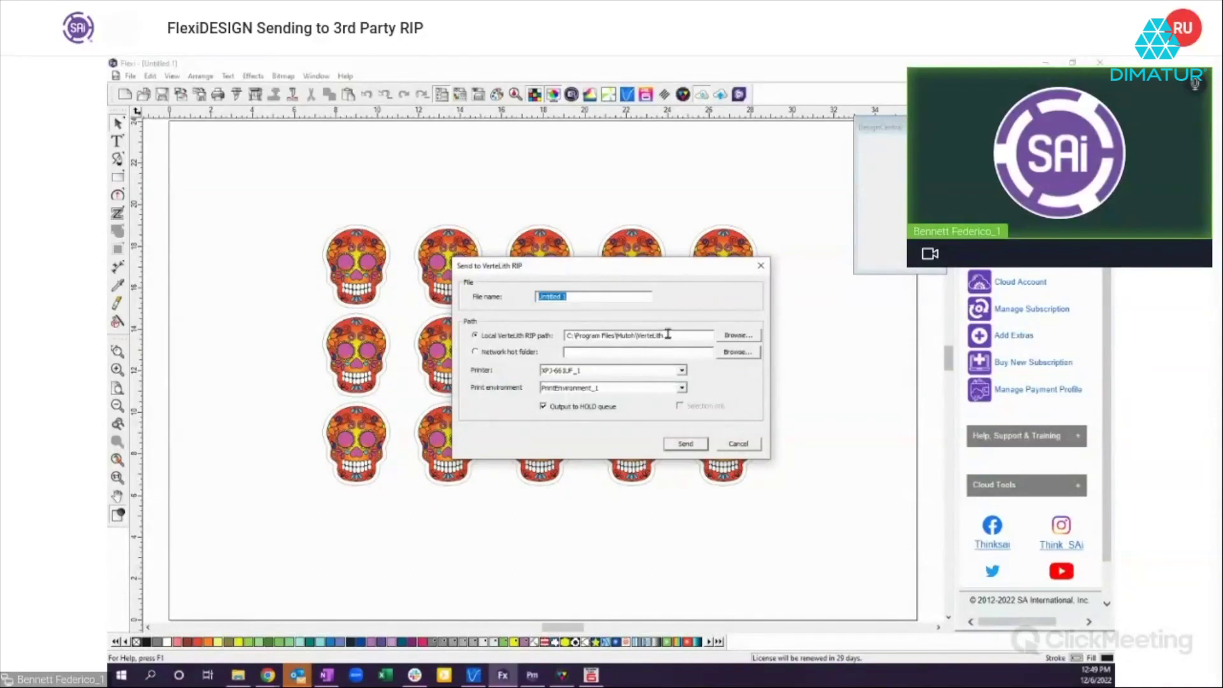
click(604, 372)
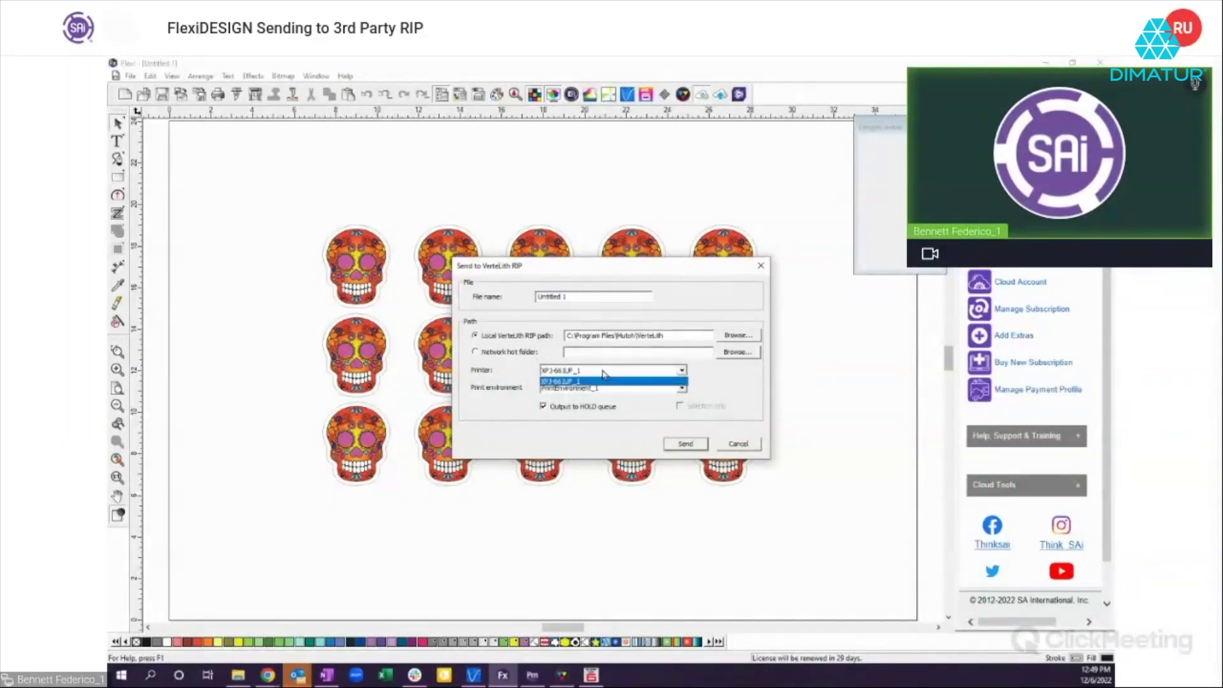
click(603, 376)
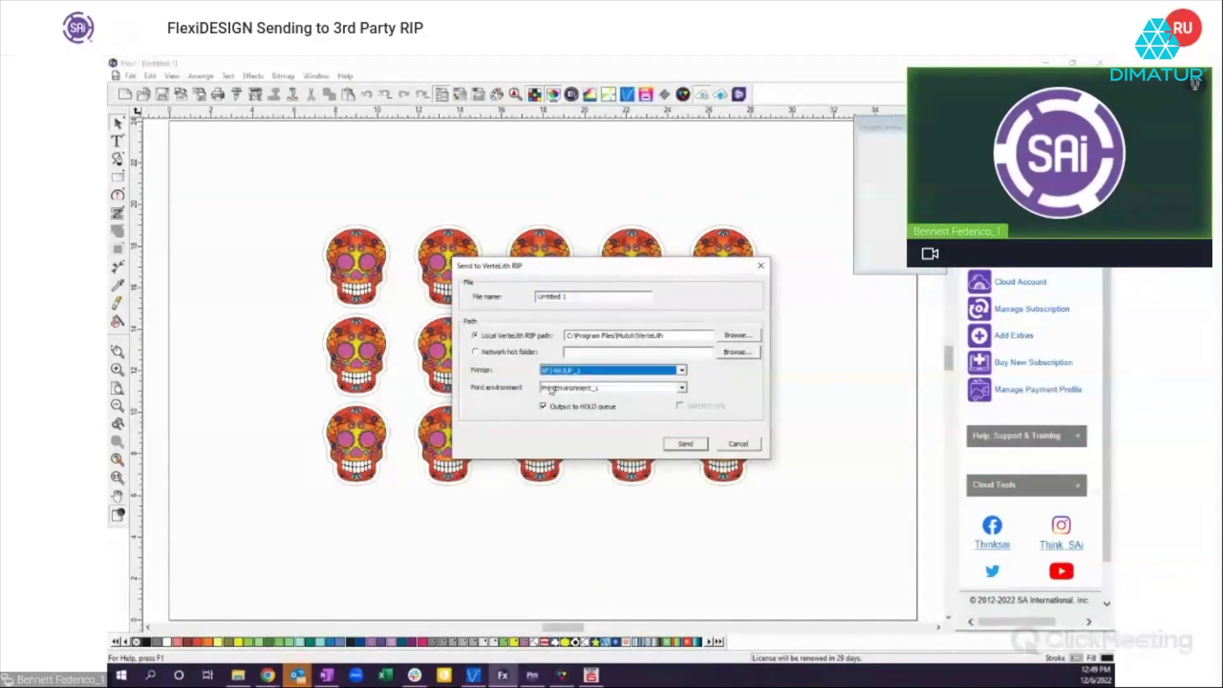
click(570, 388)
click(577, 391)
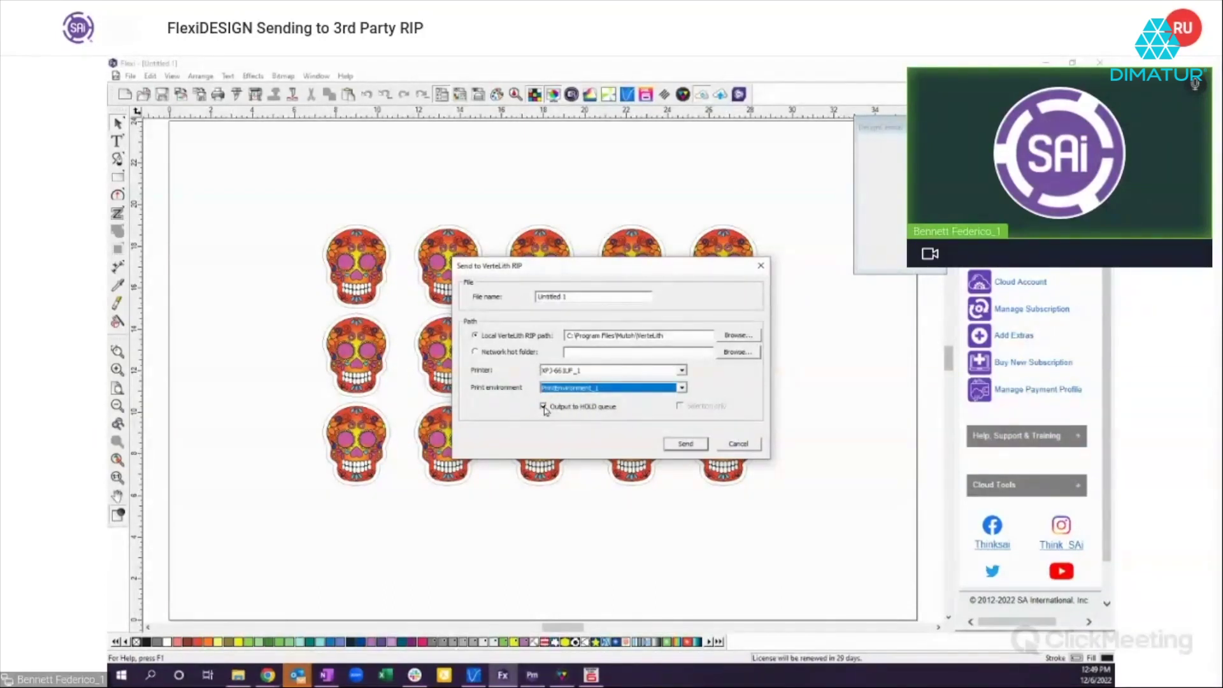
click(684, 445)
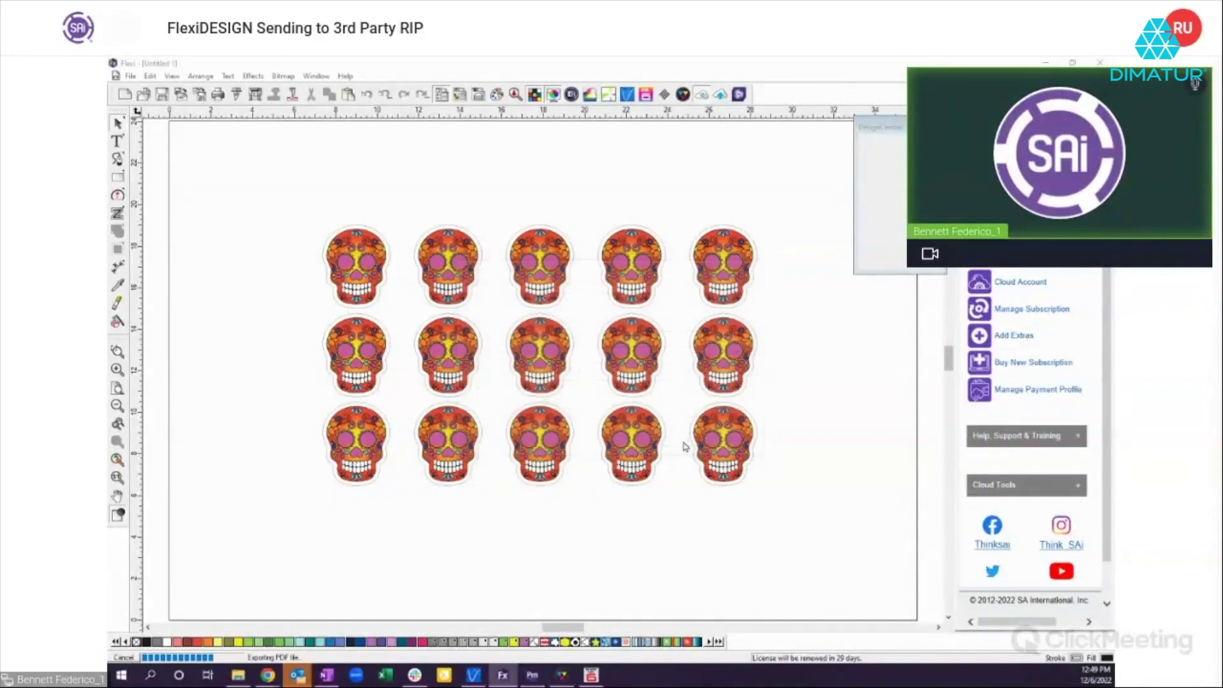
Step: Switch to VerteLith, open the Untitled 1.pdf job to examine its general settings and preview, and return to Flexi
click(562, 677)
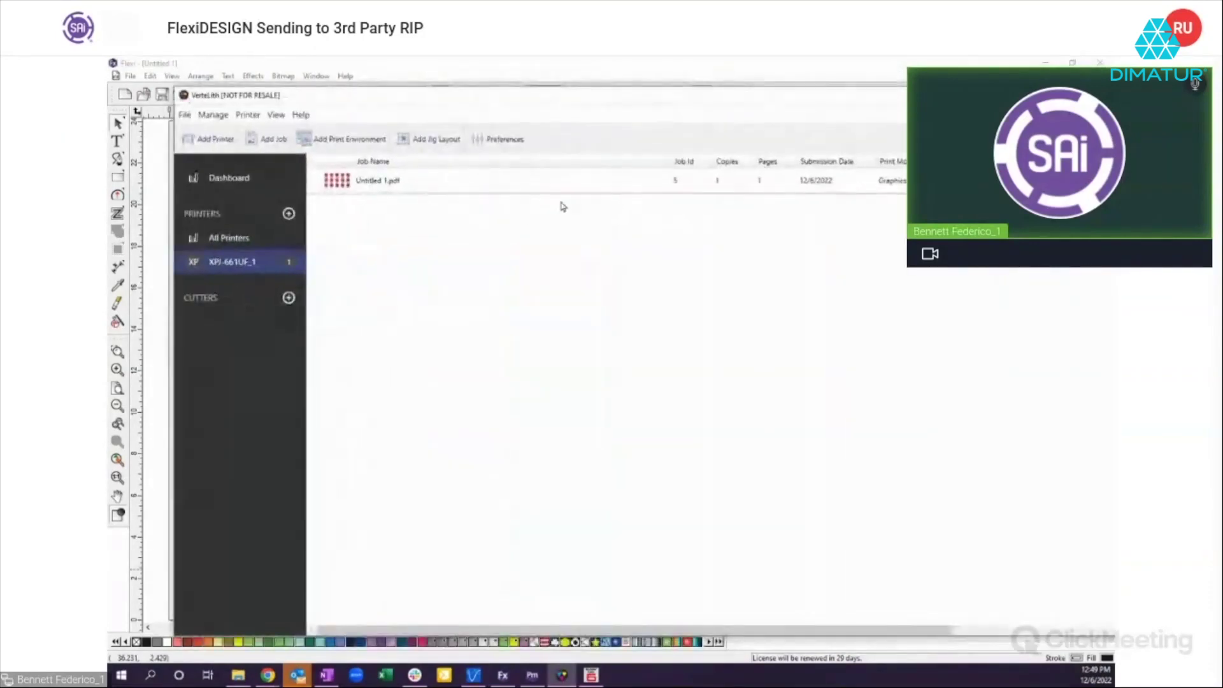
click(375, 181)
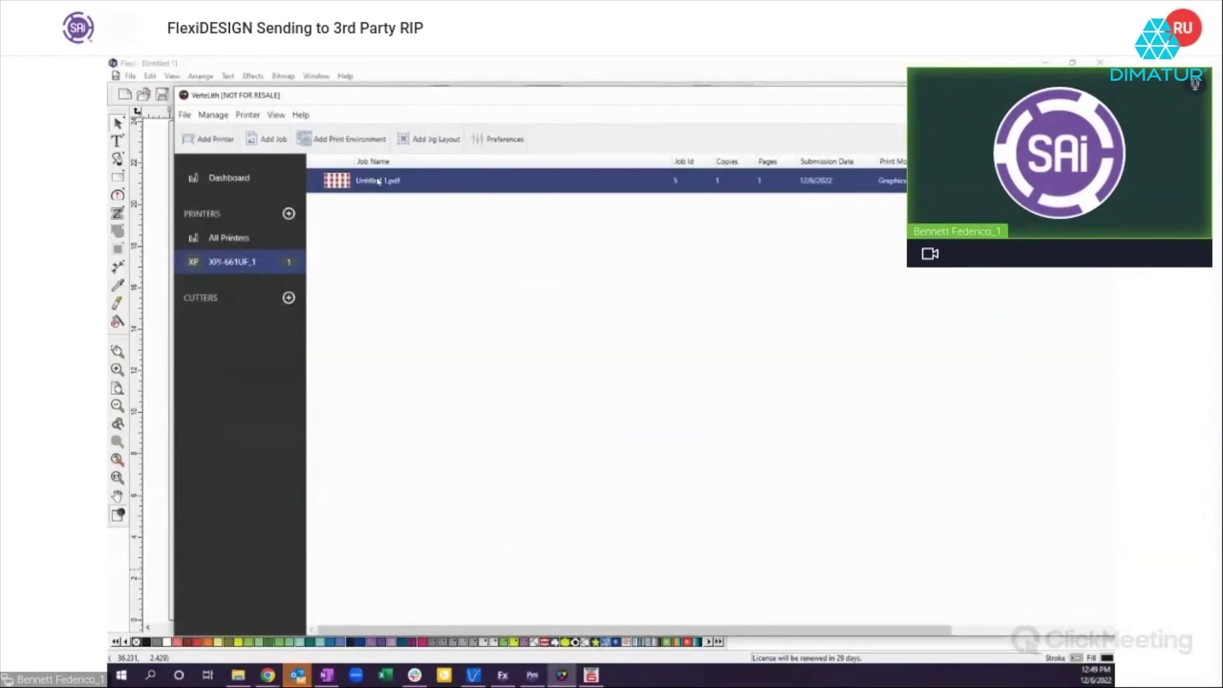
double_click(357, 184)
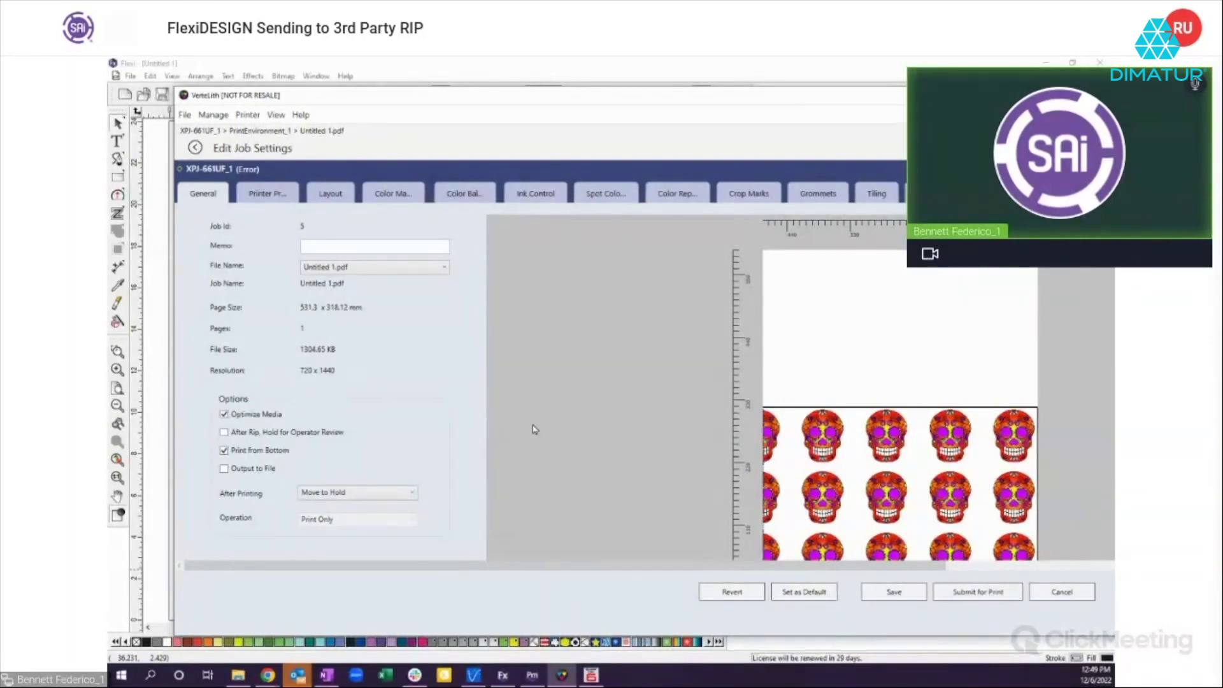
click(1062, 592)
click(158, 460)
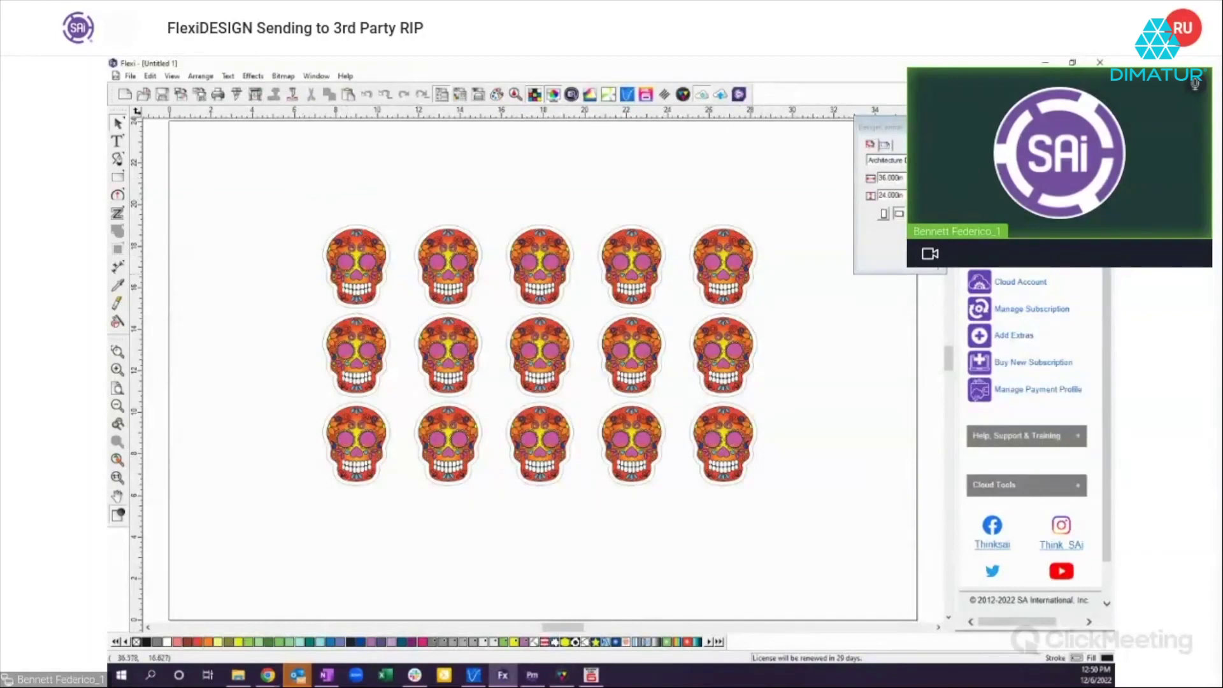
Step: Set the page width to 531 mm
click(890, 177)
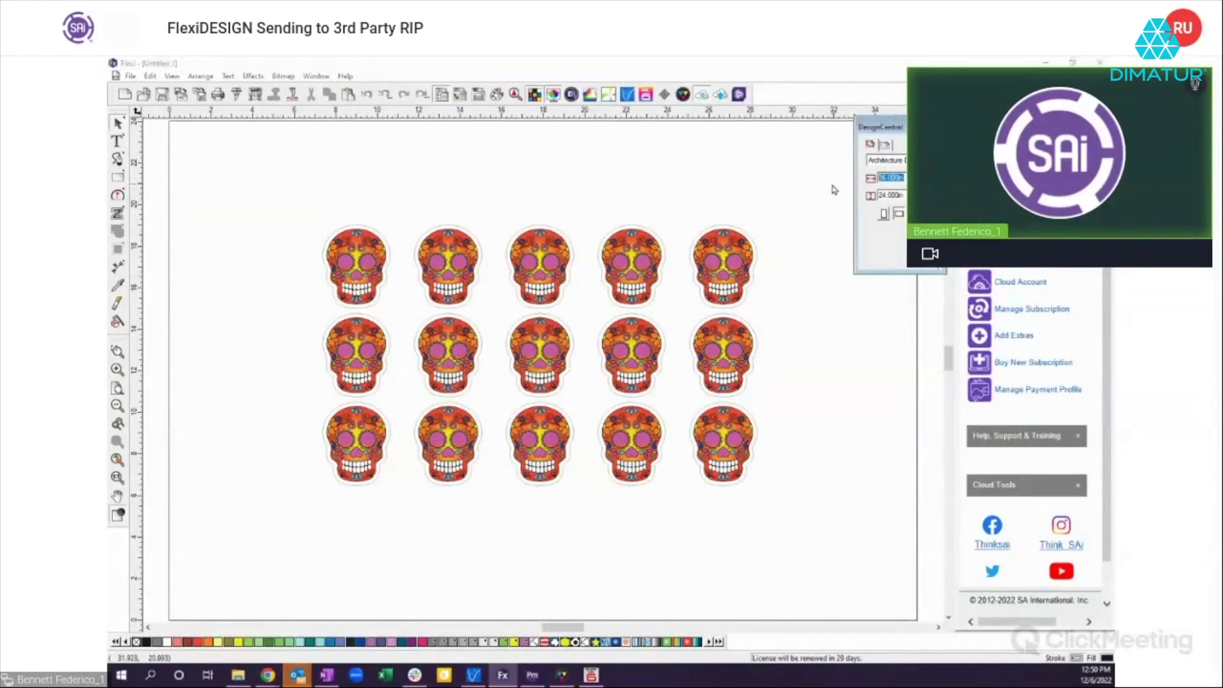
text(531mm)
key(Return)
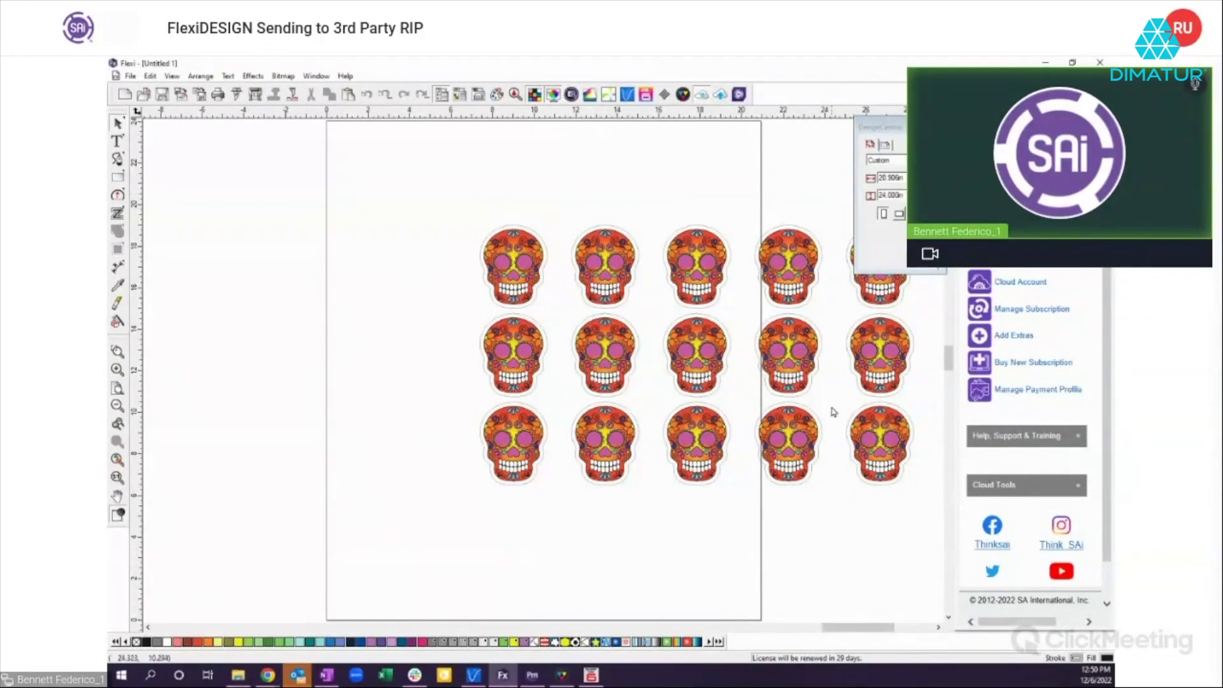
Step: Select all the skulls, scale them down to about 14.2 by 8.5 in and place them inside the page's upper area
drag(451, 196, 930, 507)
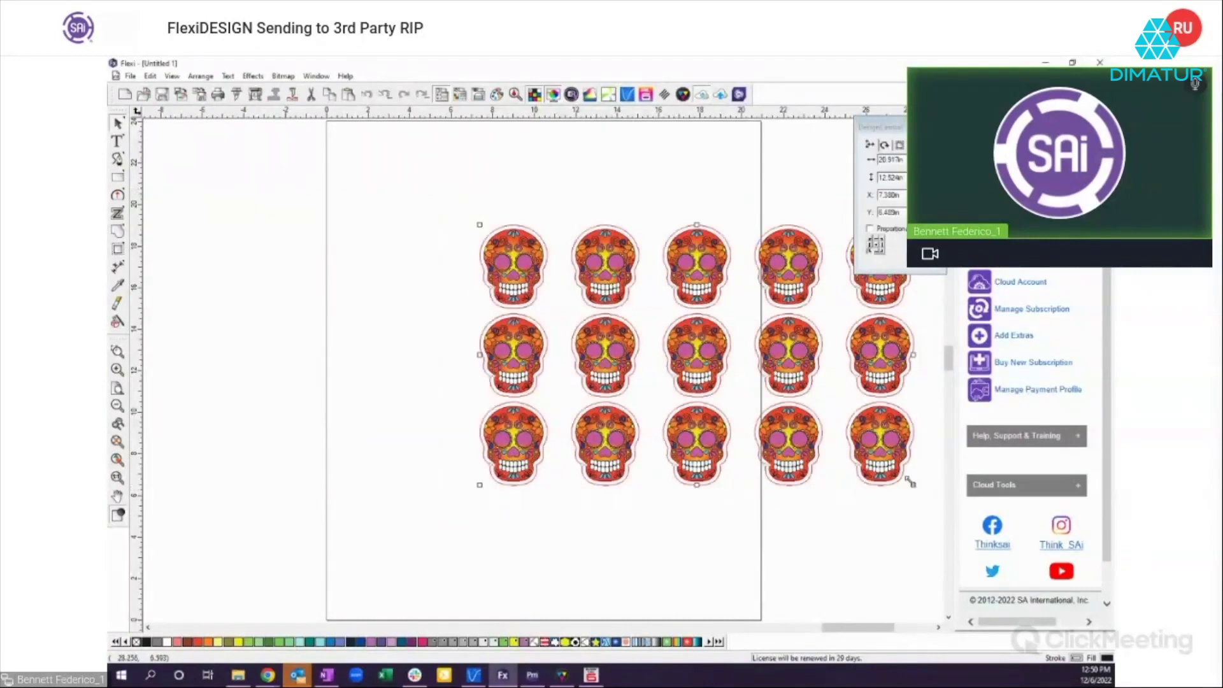
click(728, 401)
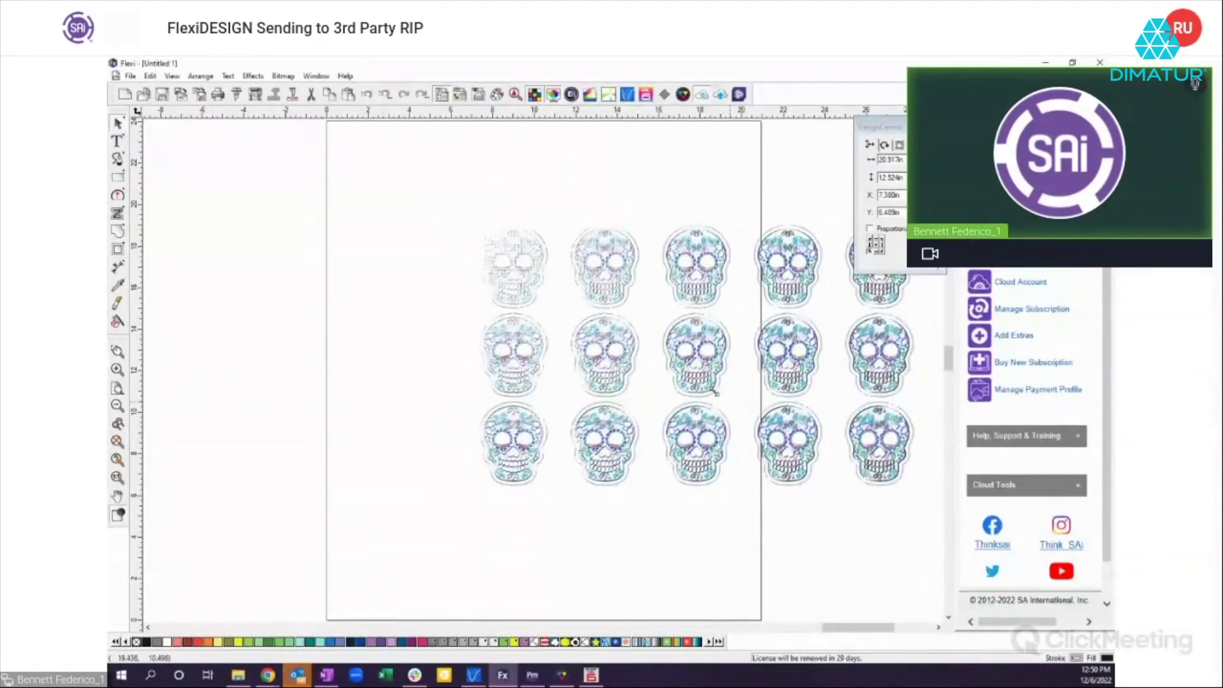
drag(746, 310, 631, 265)
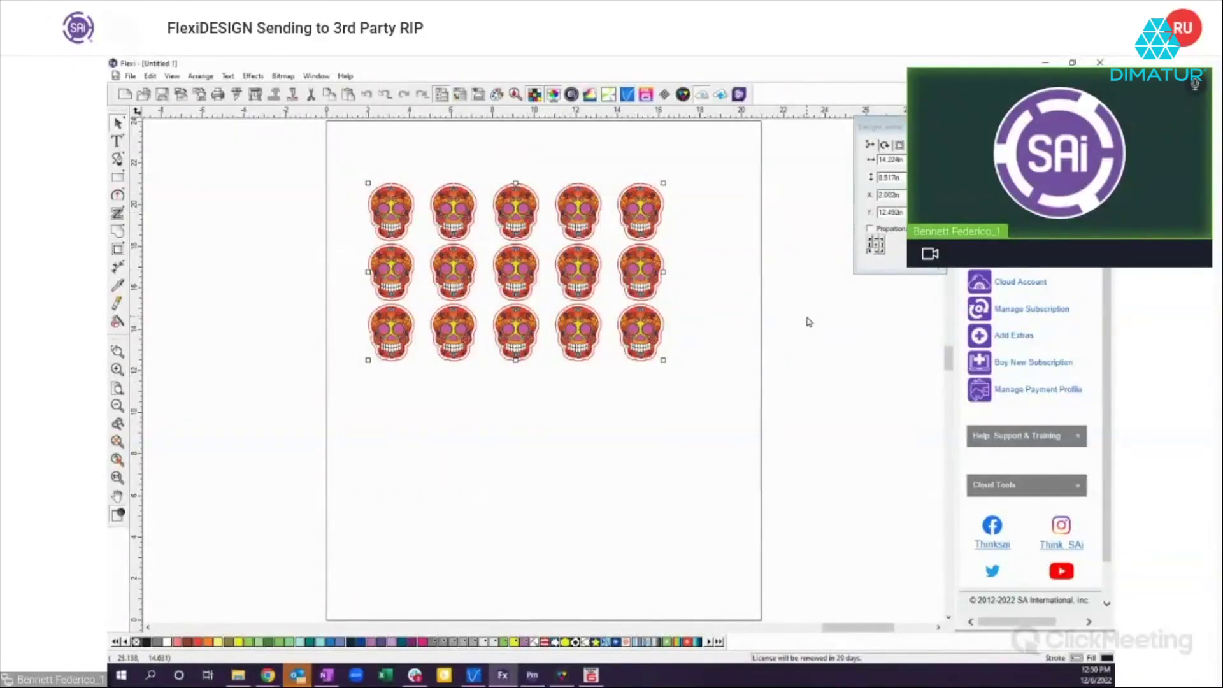
Step: Send the reduced skull design as Untitled 1 to the VerteLith HOLD queue and switch to VerteLith
click(681, 96)
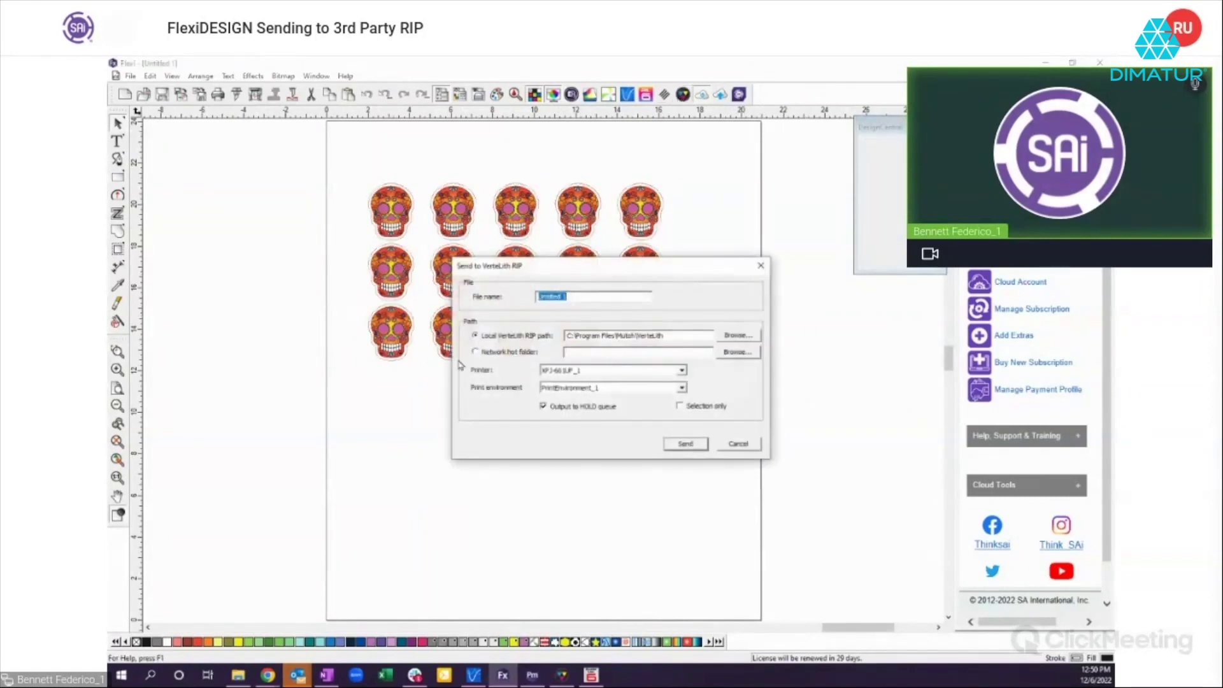
click(694, 449)
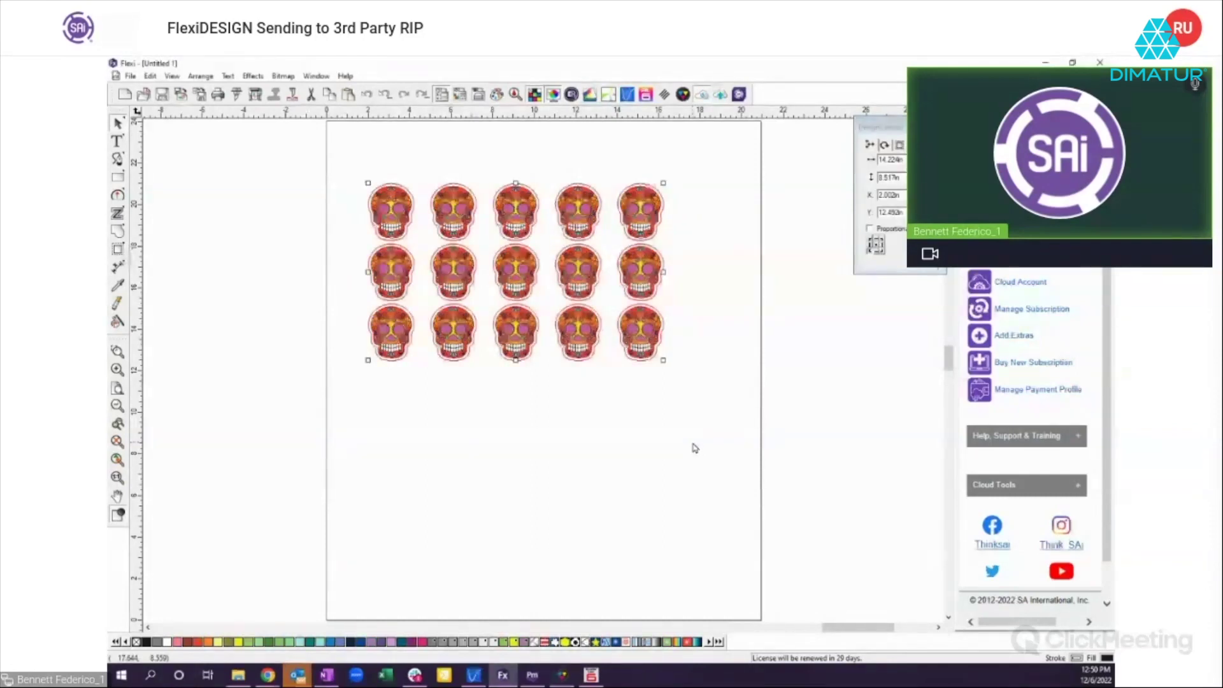
mouse_move(561, 675)
click(577, 633)
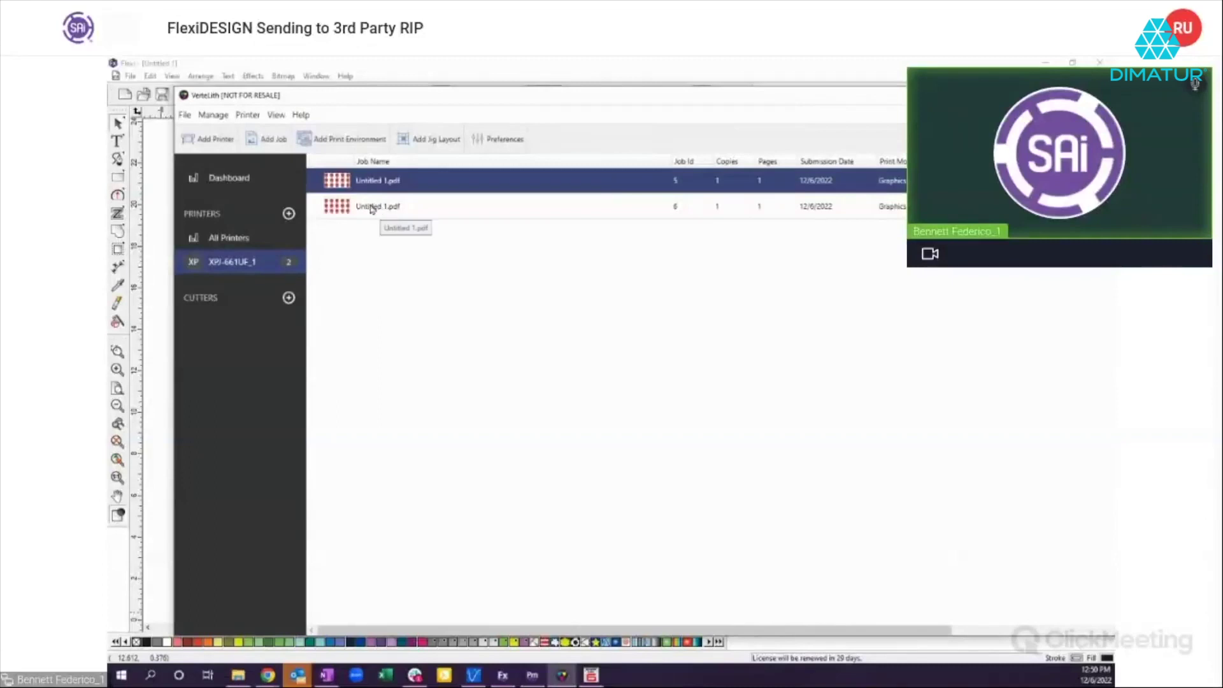
Step: Open the job settings of the newly sent Untitled 1.pdf and examine the full skull layout in the preview
click(371, 207)
double_click(372, 208)
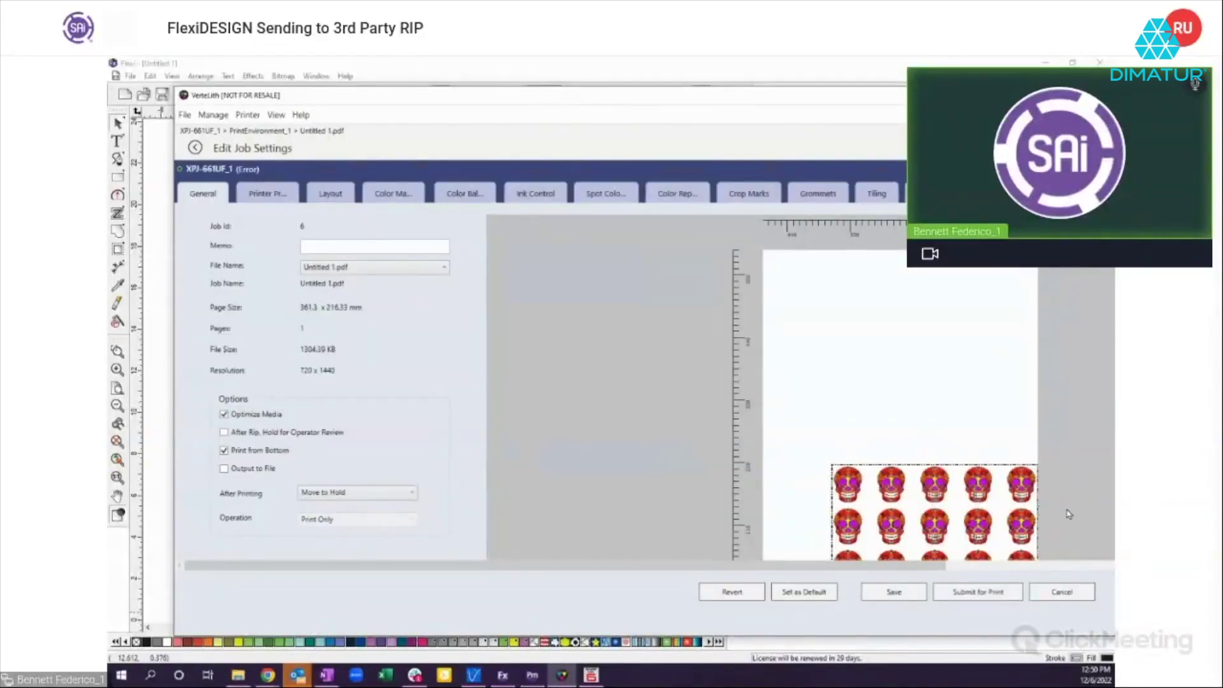
scroll(979, 522, down, 1)
scroll(980, 522, right, 3)
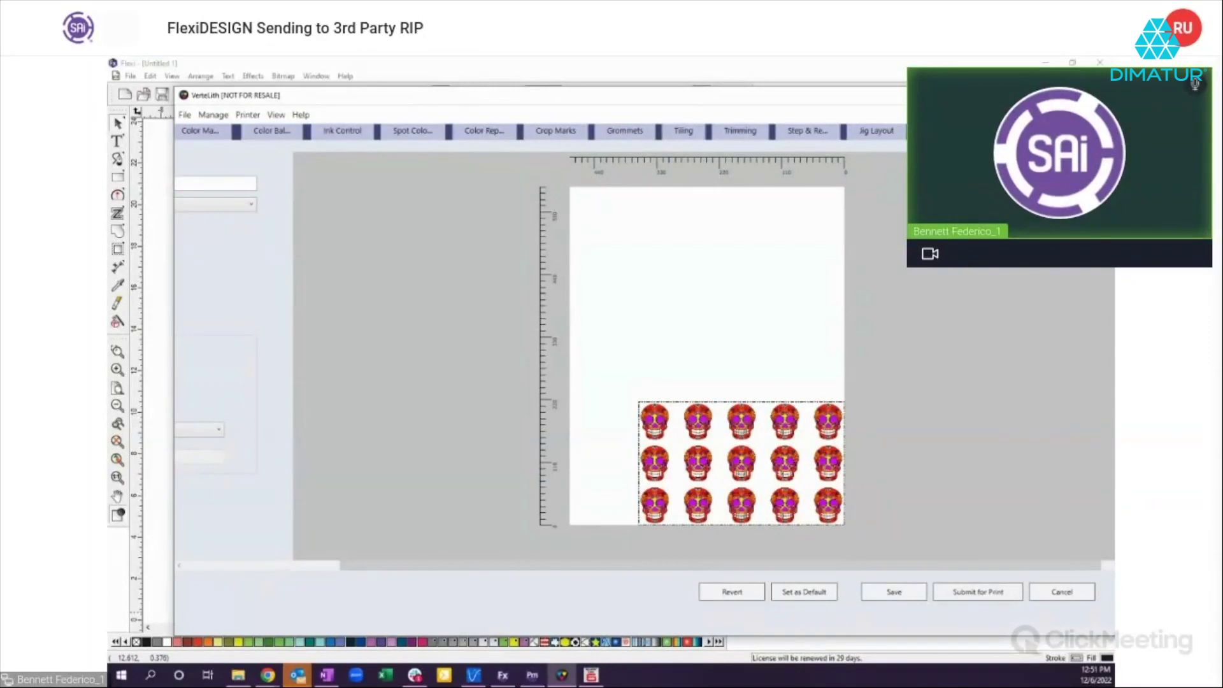
click(977, 592)
Step: Open the Onyx RIP send settings for the skulls, check the quick set choices, enable hold output and cancel without sending
drag(344, 161, 736, 386)
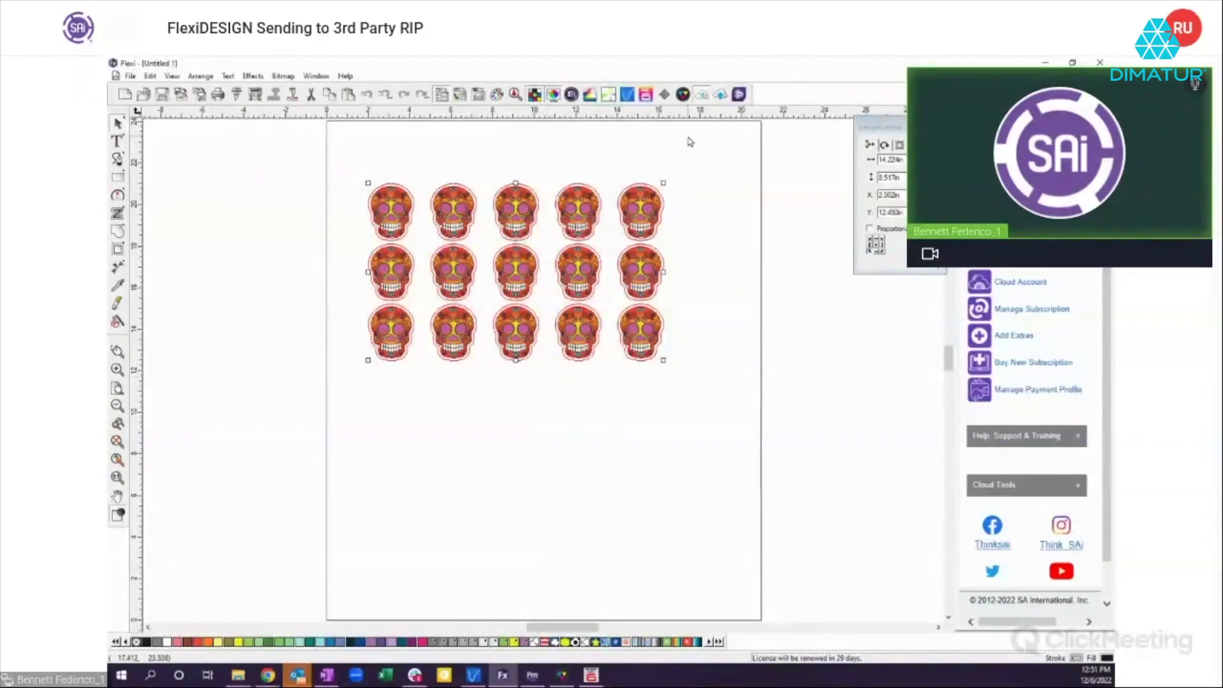
click(665, 96)
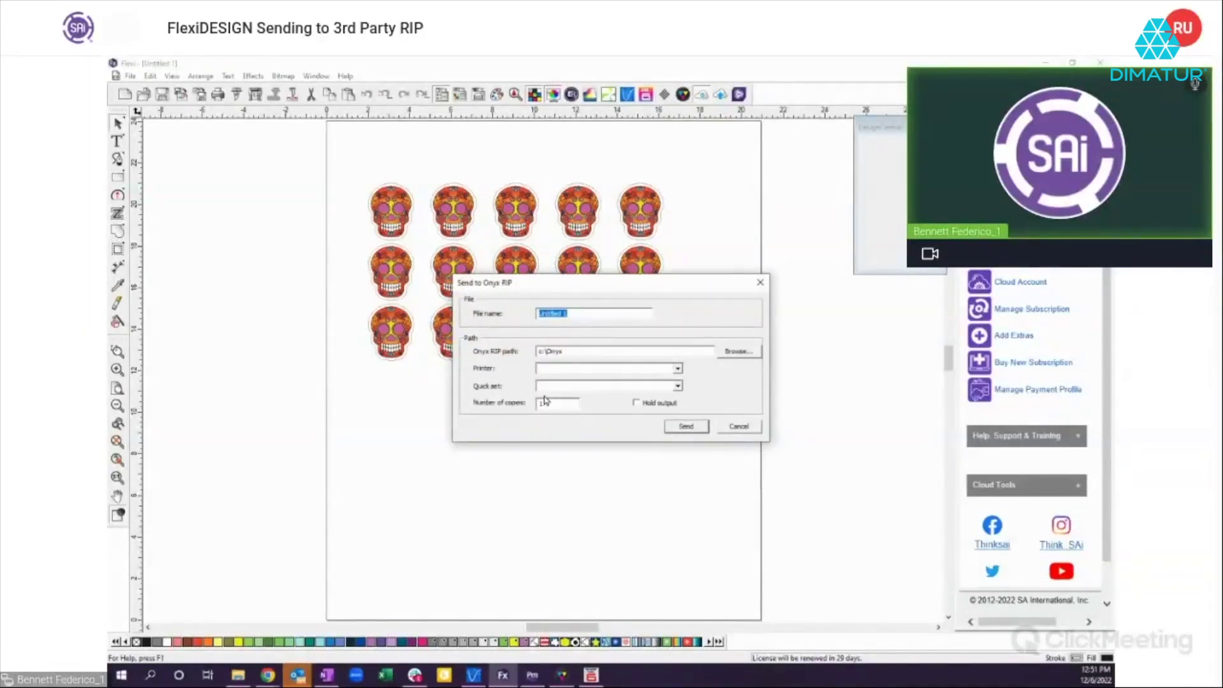
click(678, 387)
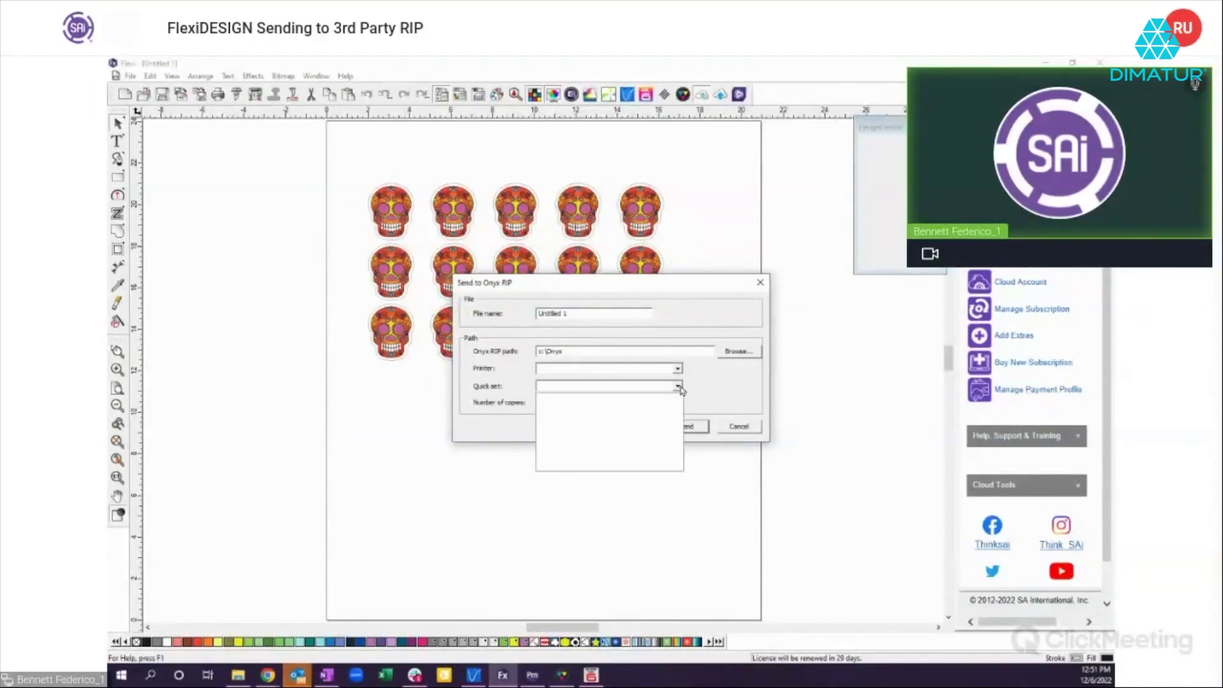
click(679, 387)
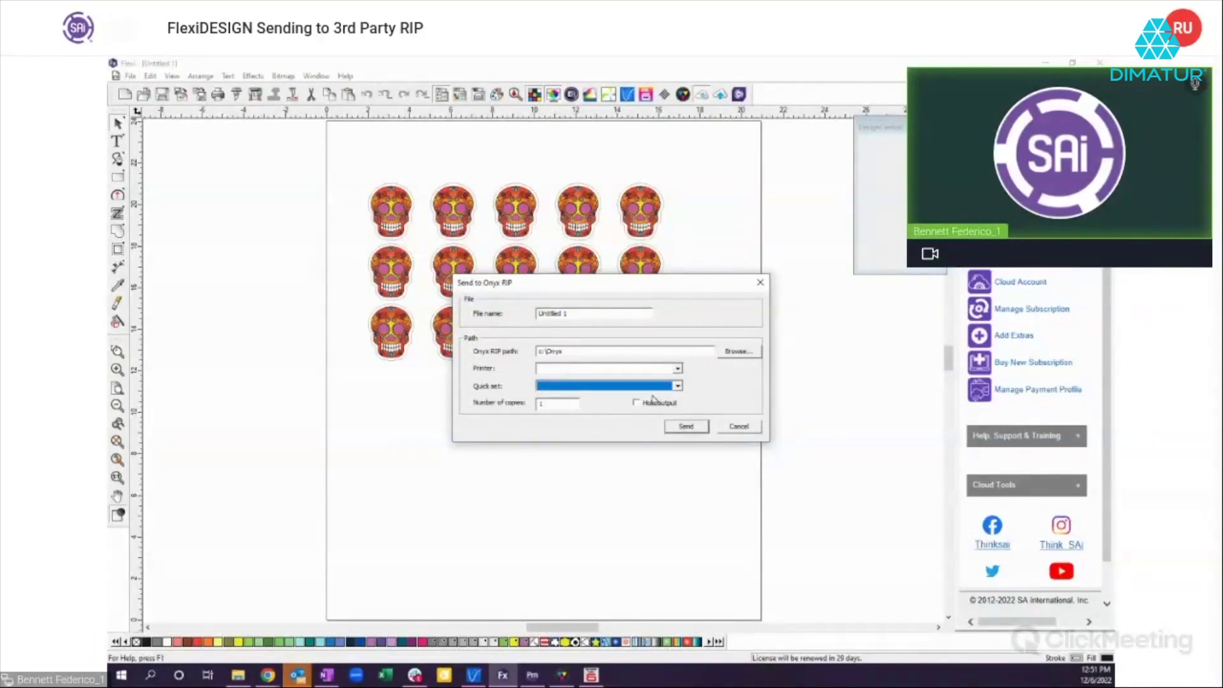
click(639, 404)
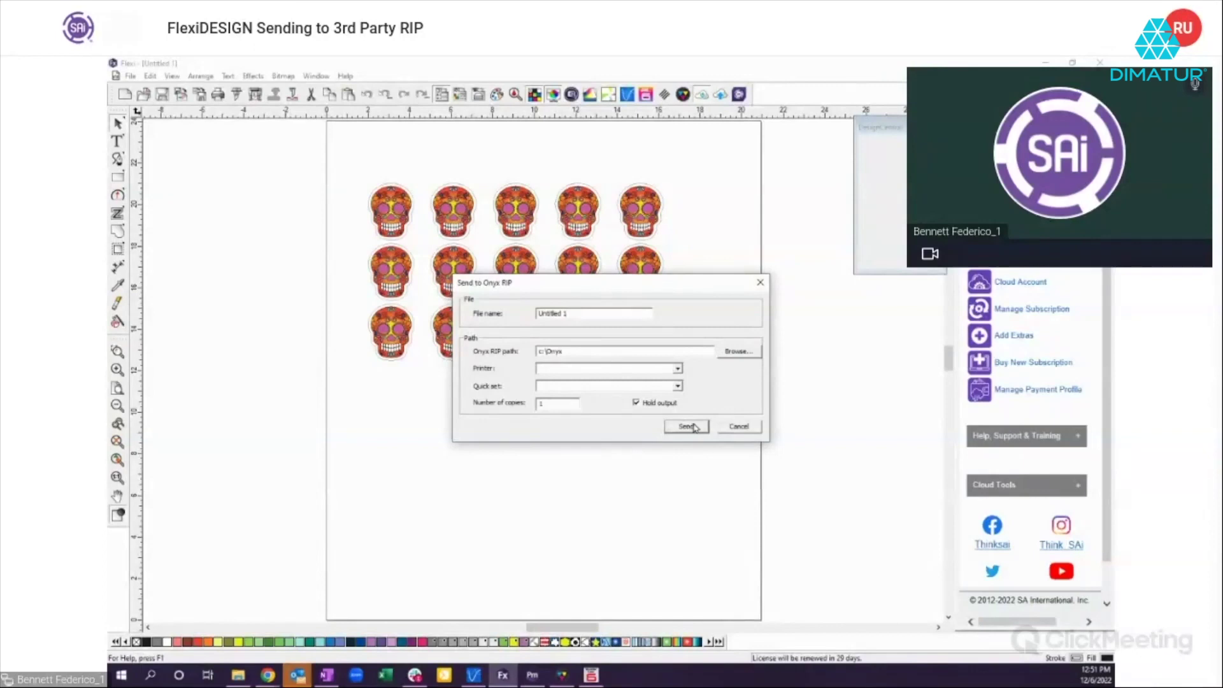
click(745, 428)
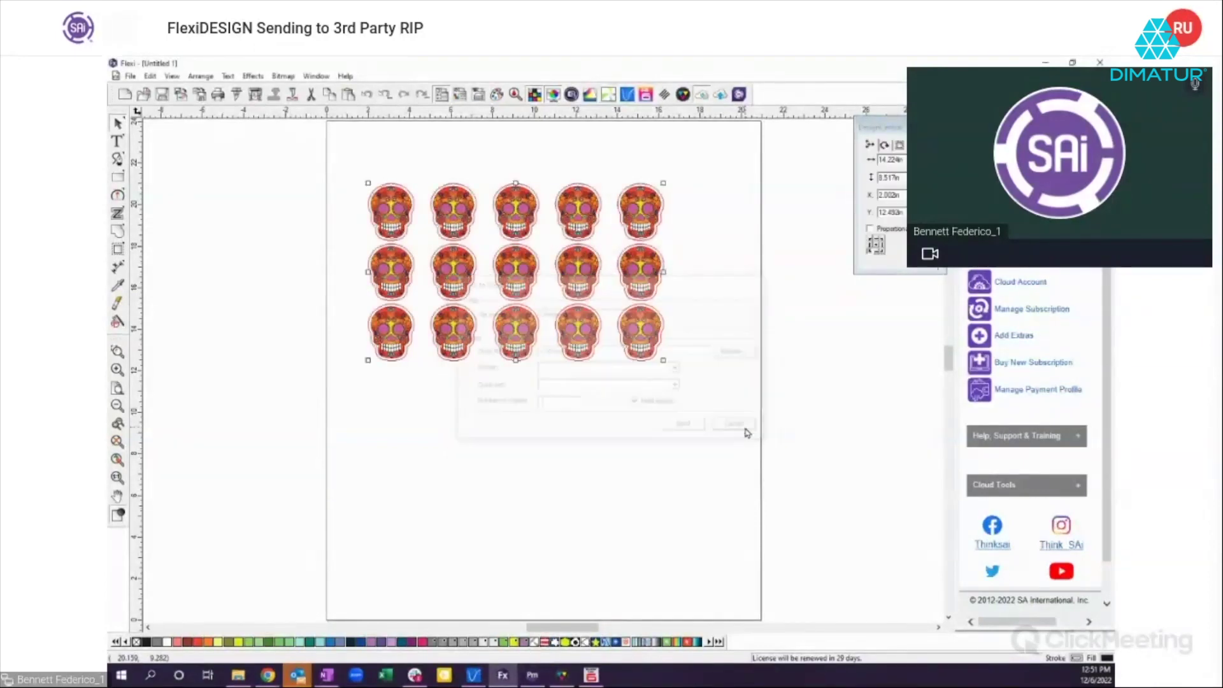
Step: Move all the skulls down toward the middle of the page, to about X 2.8 in and Y 8.5 in
drag(346, 180, 752, 398)
drag(578, 256, 596, 338)
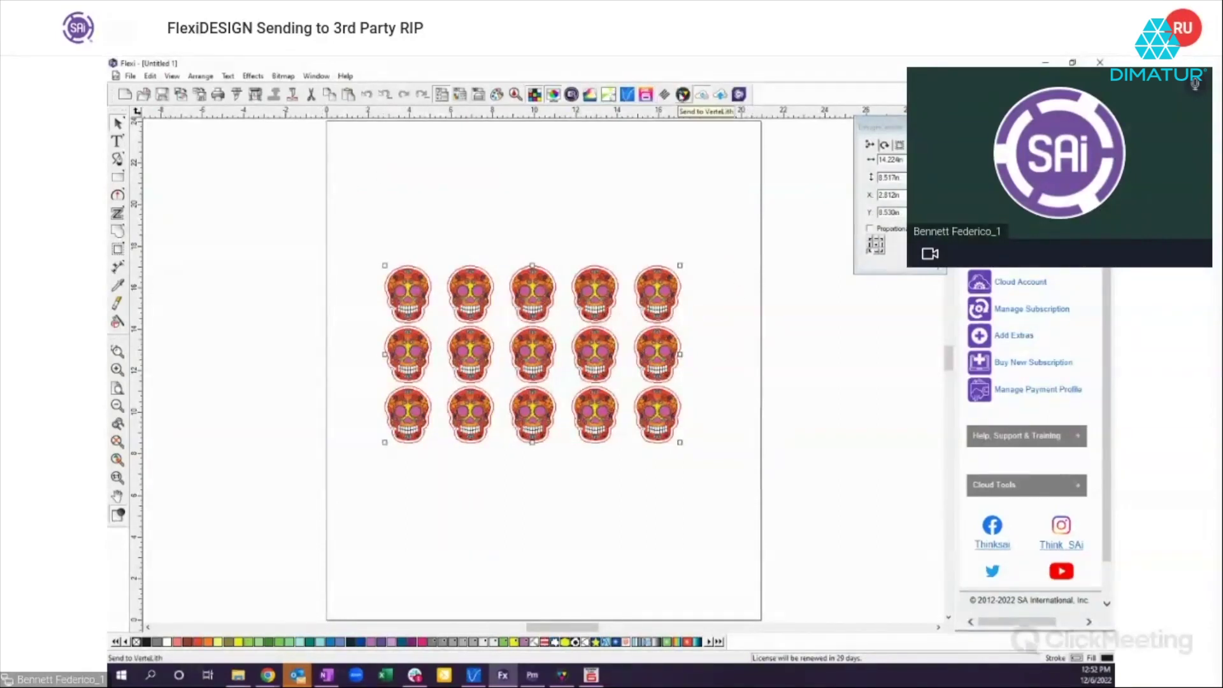
click(322, 219)
drag(356, 231, 717, 478)
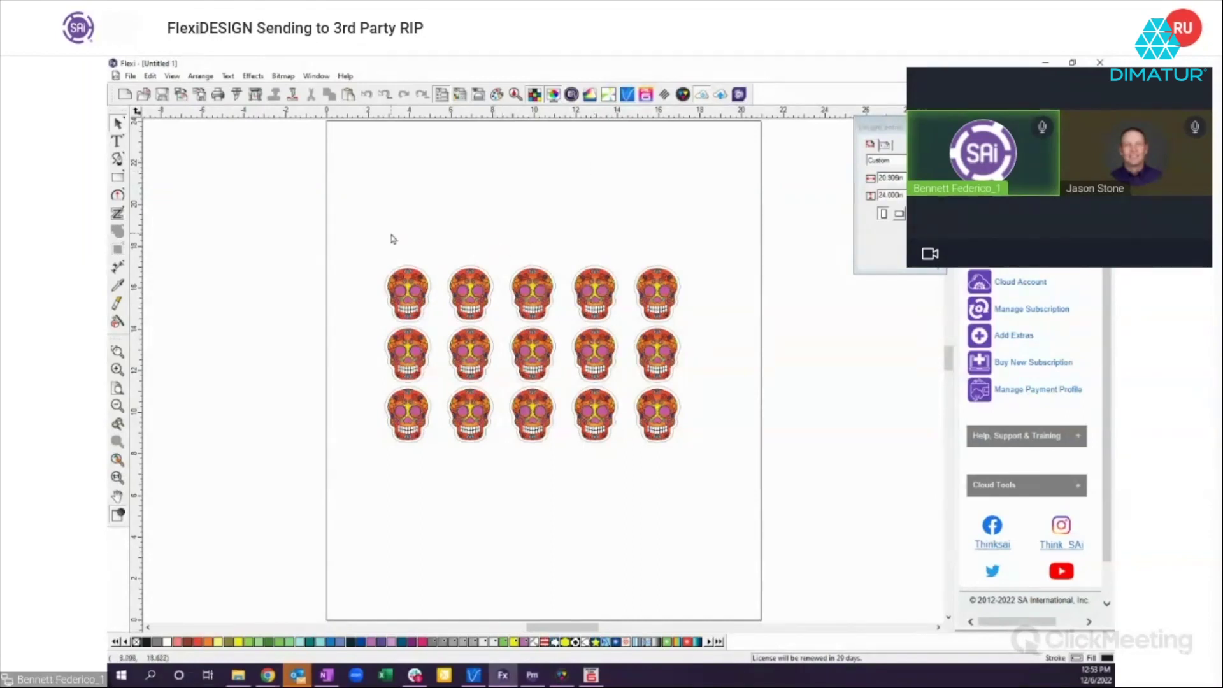
drag(366, 235, 719, 487)
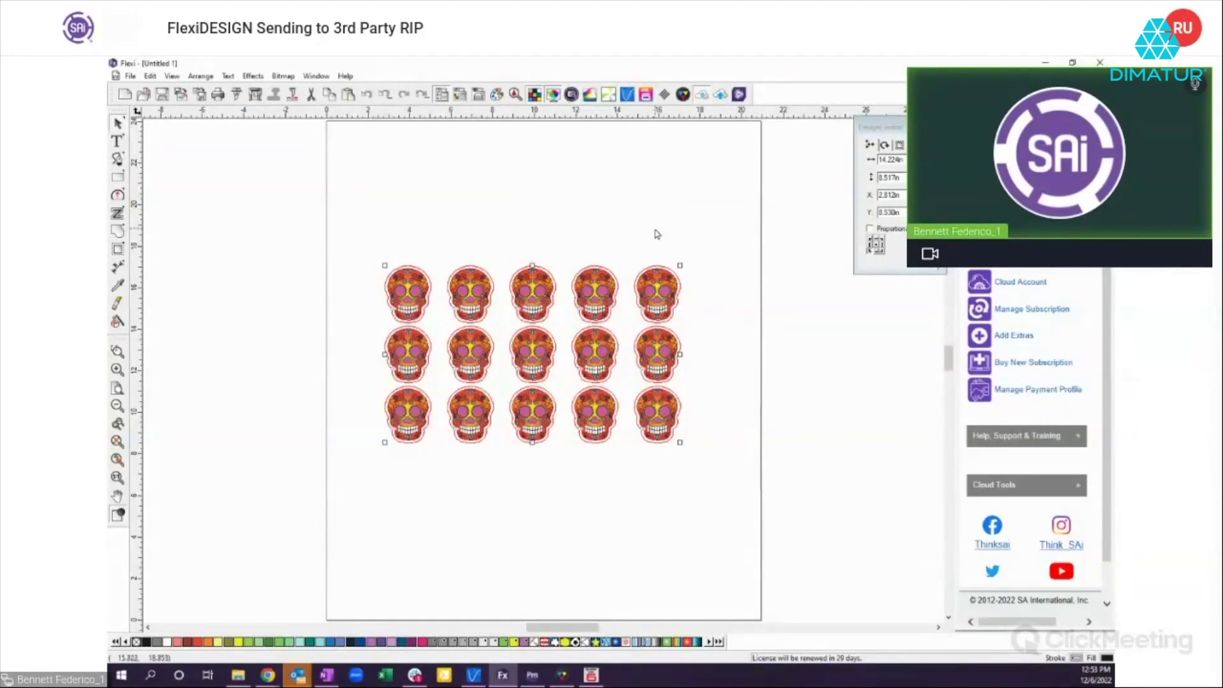
Step: Select all the skulls and add Mutoh contour cut marks around them
click(440, 205)
drag(381, 253, 741, 462)
click(252, 76)
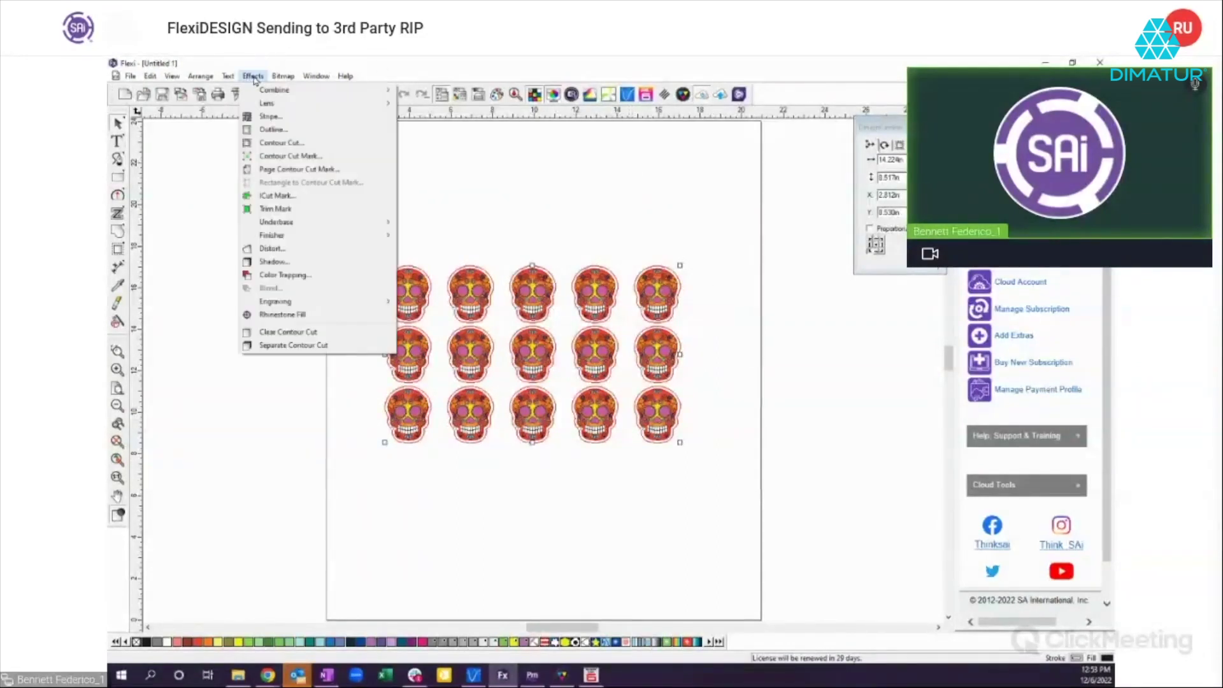
click(281, 158)
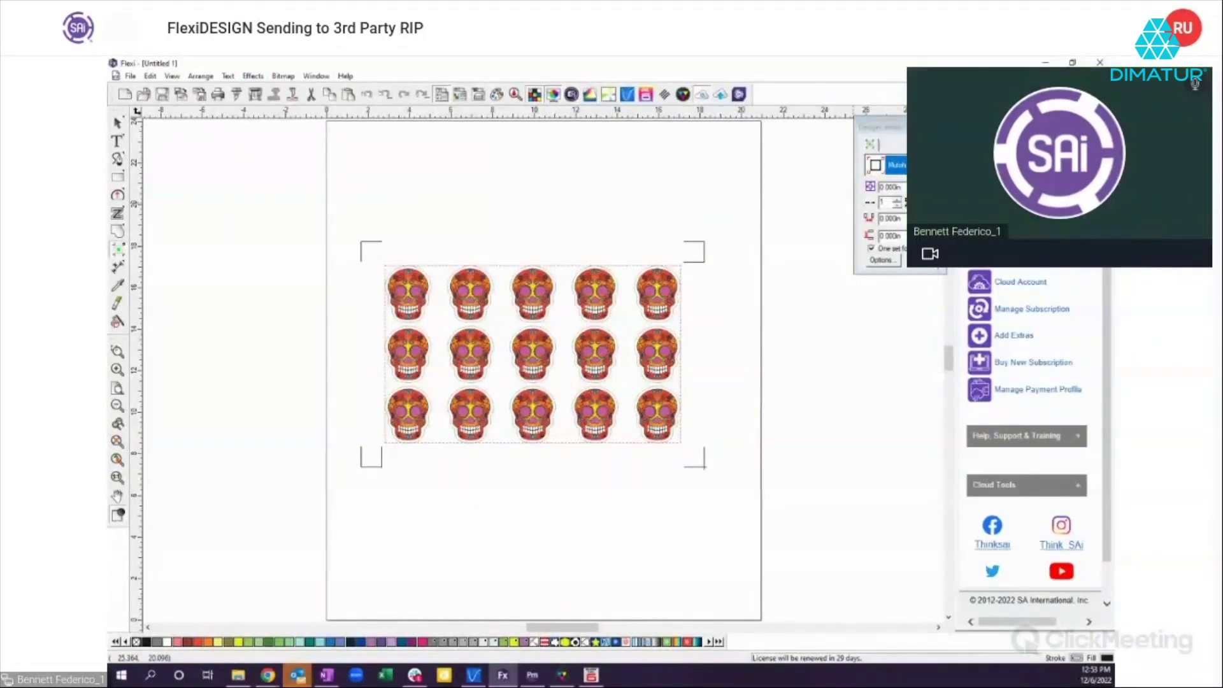
click(917, 165)
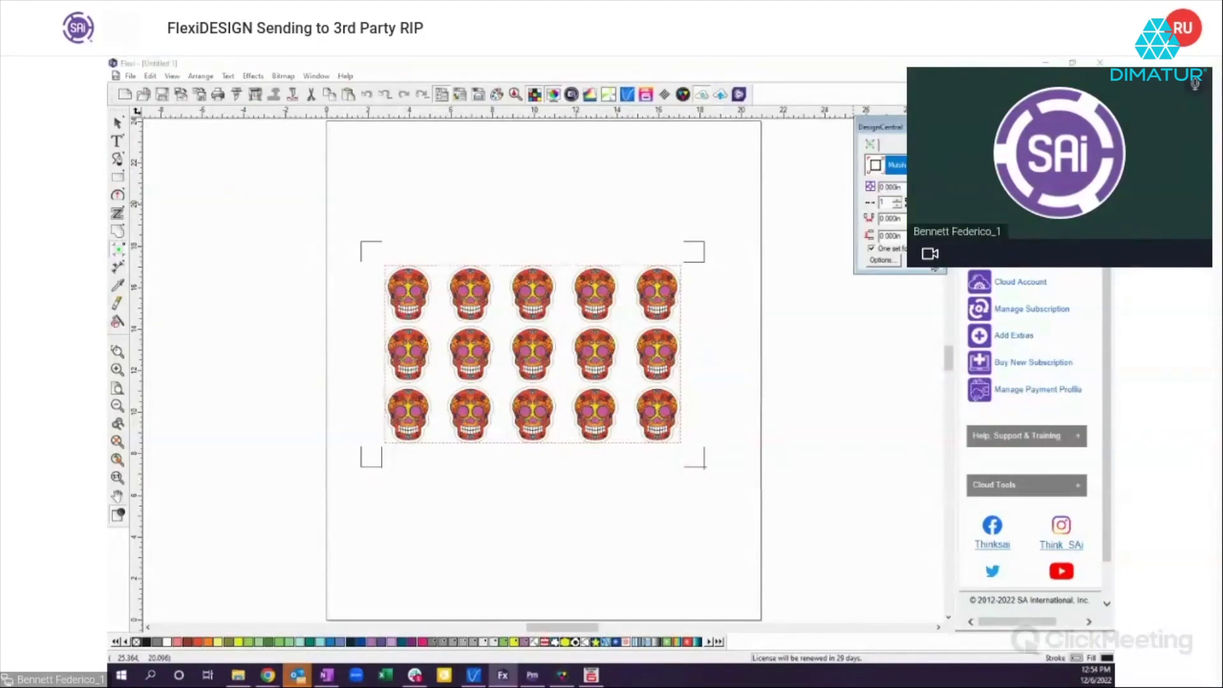
click(800, 404)
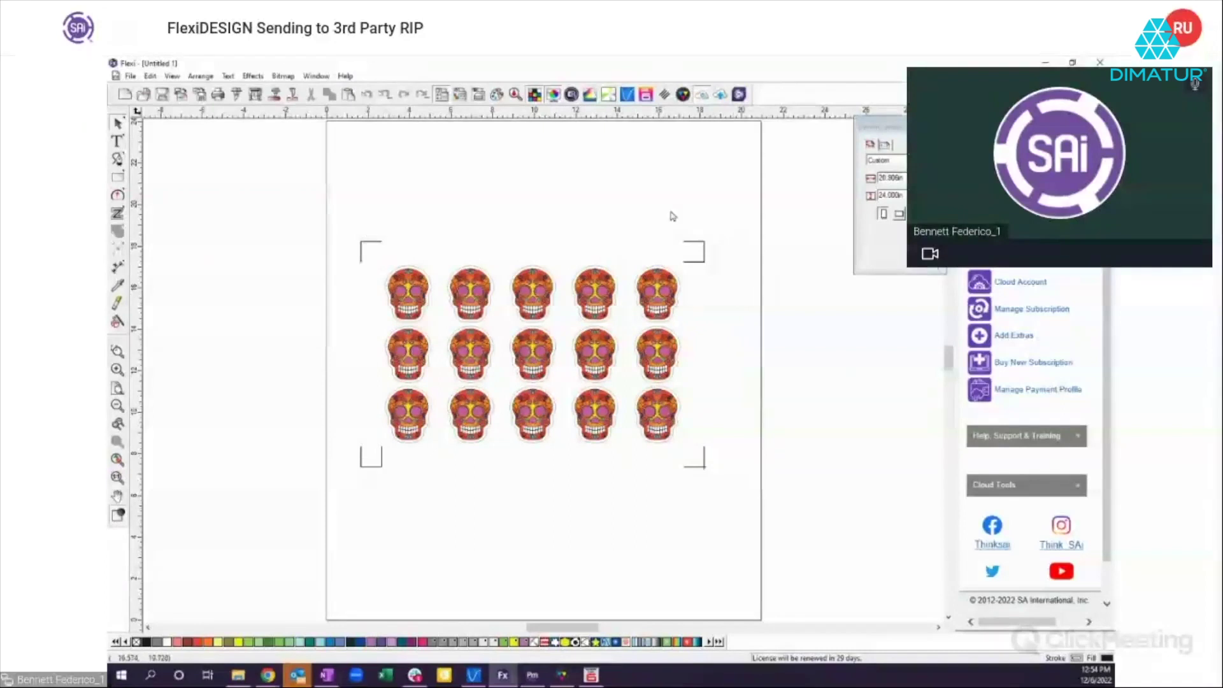
Step: Change the contour cut marks around the skulls to an OPOS type and finally to HP Barcode
click(704, 255)
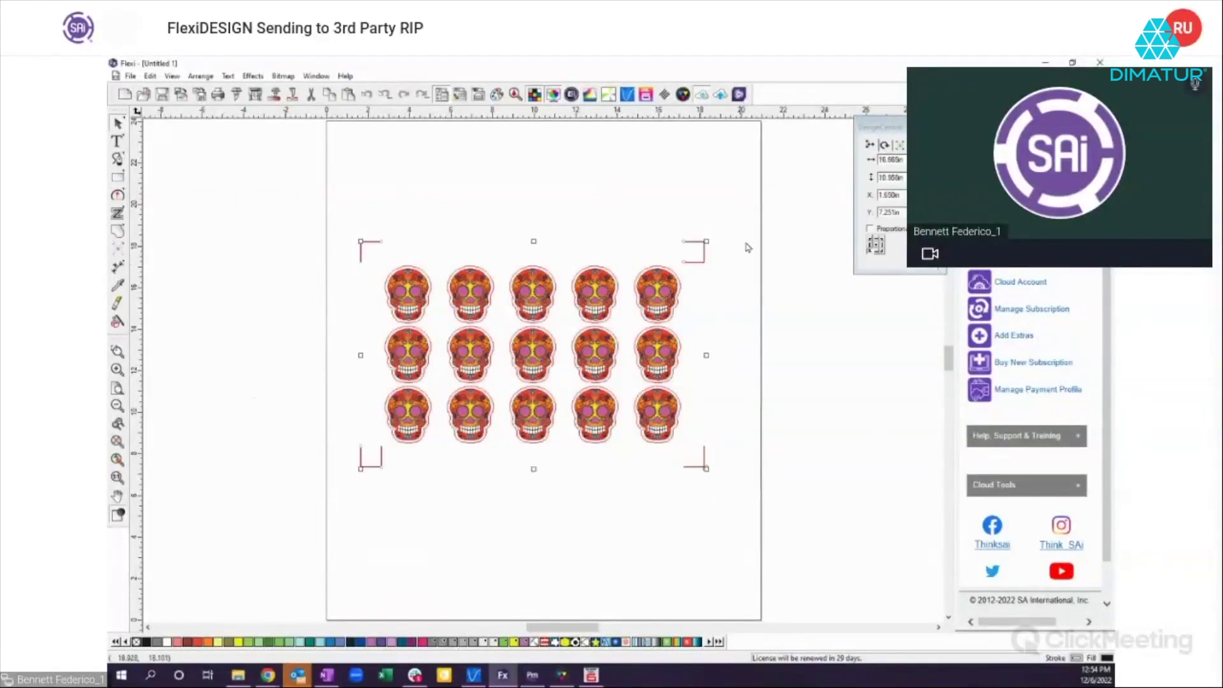
click(898, 146)
click(897, 165)
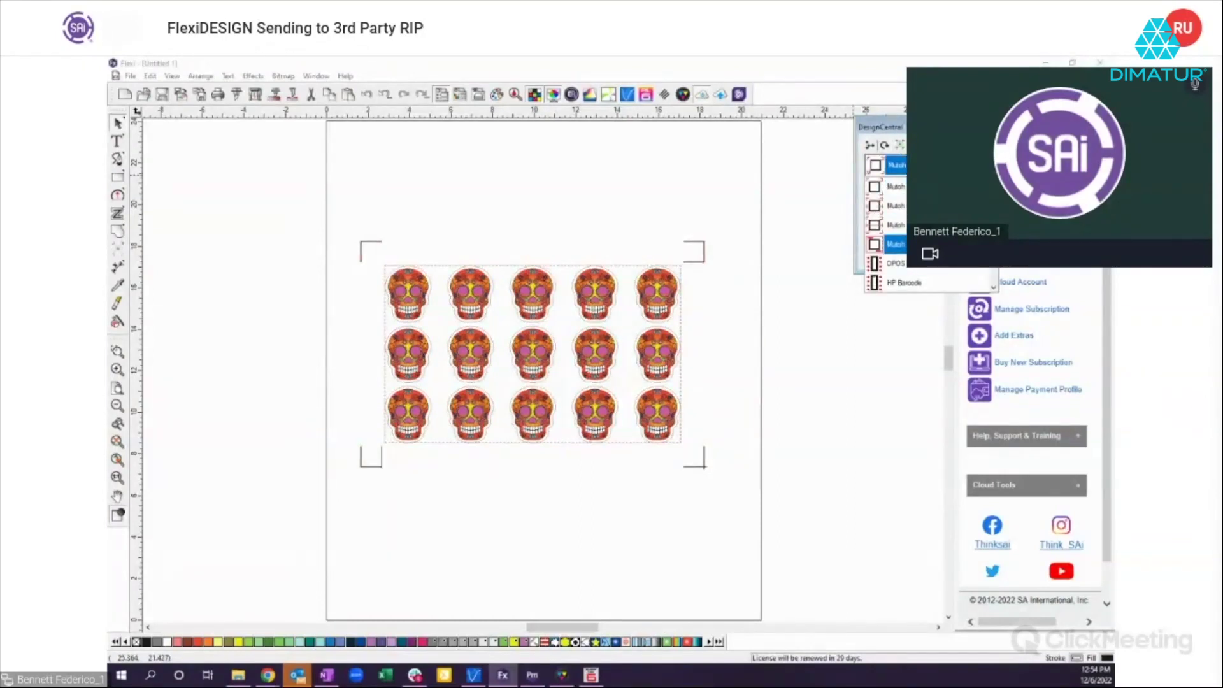
click(901, 267)
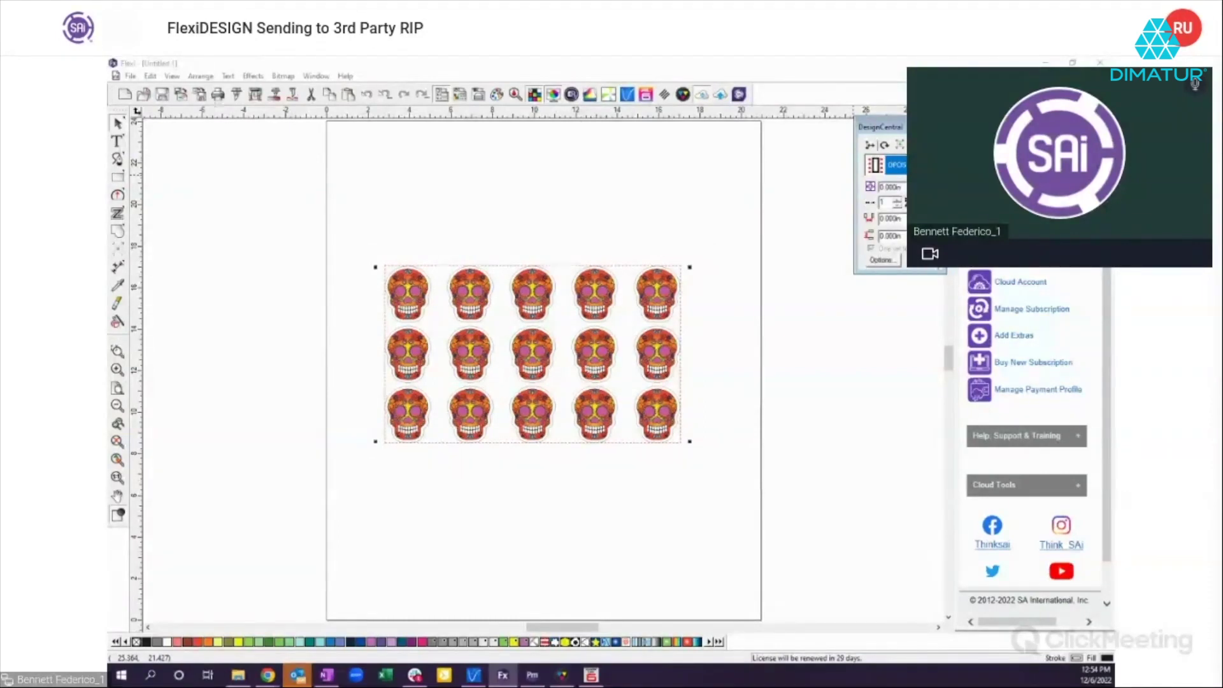
click(914, 164)
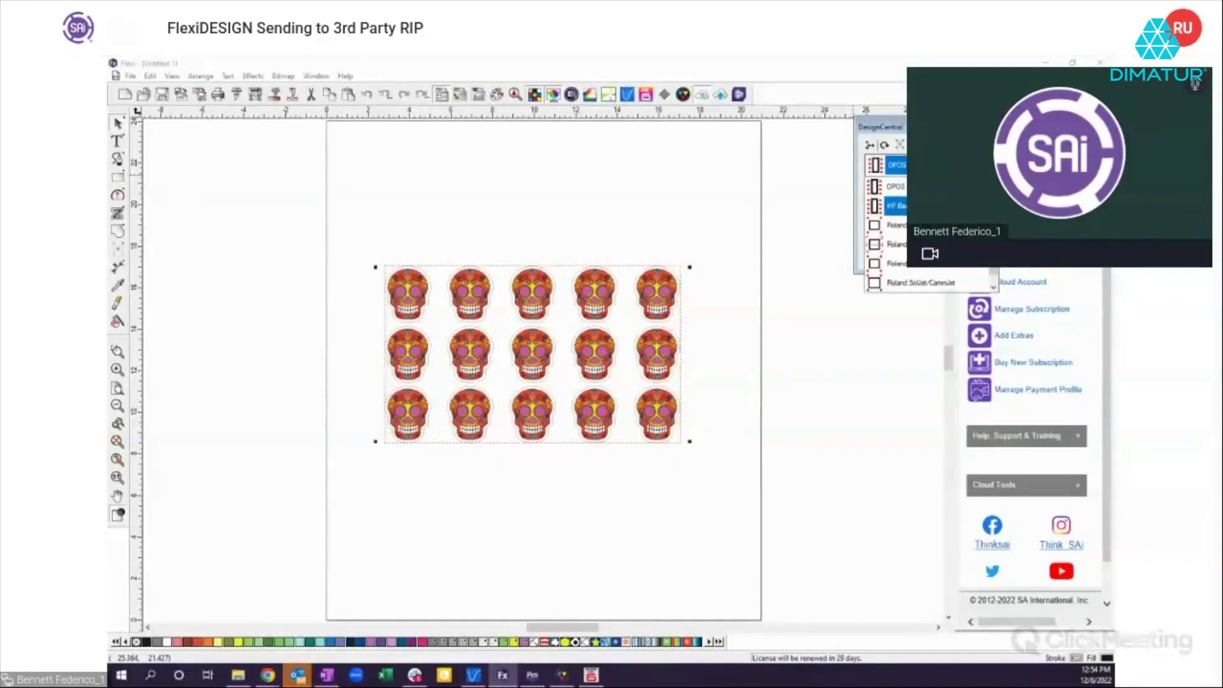
click(895, 185)
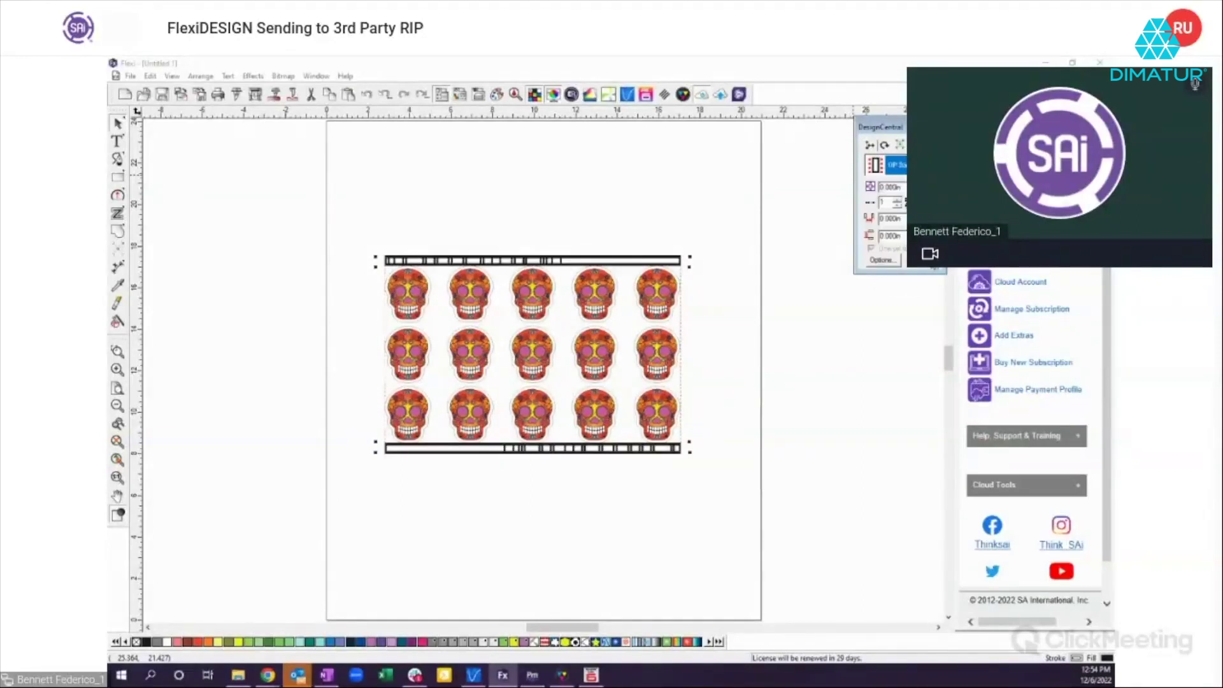
click(873, 349)
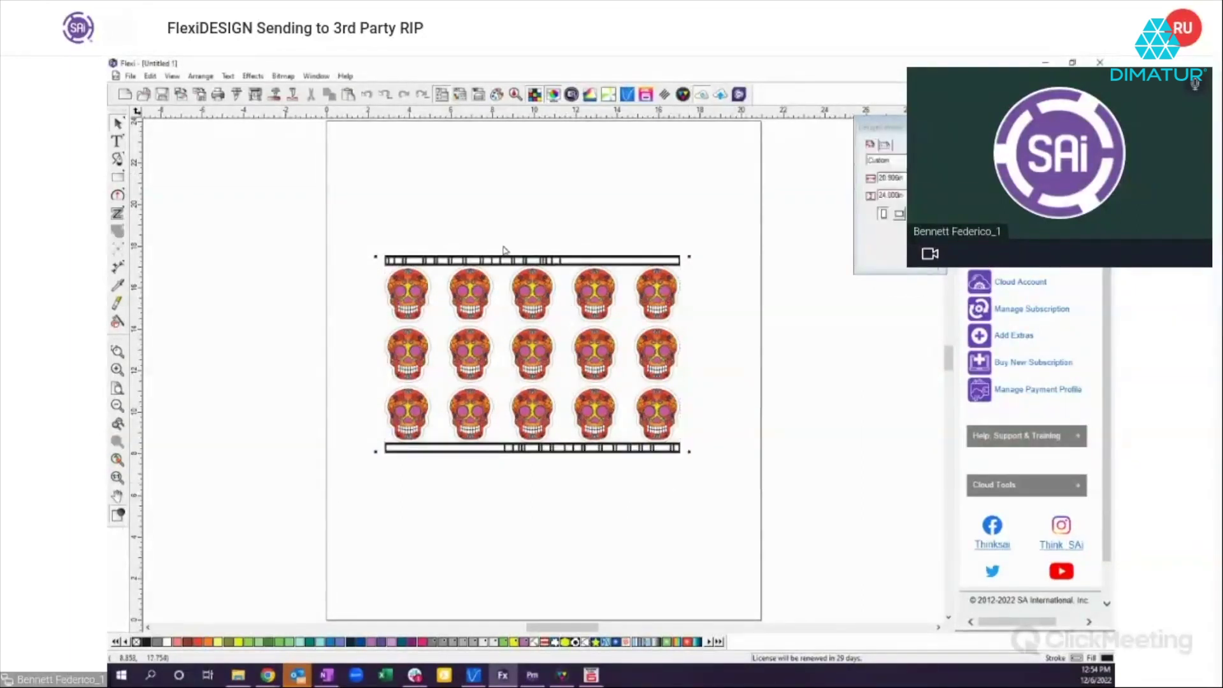
Step: Adjust the space between barcode and job in the HP Barcode mark options and apply it
drag(355, 238, 739, 487)
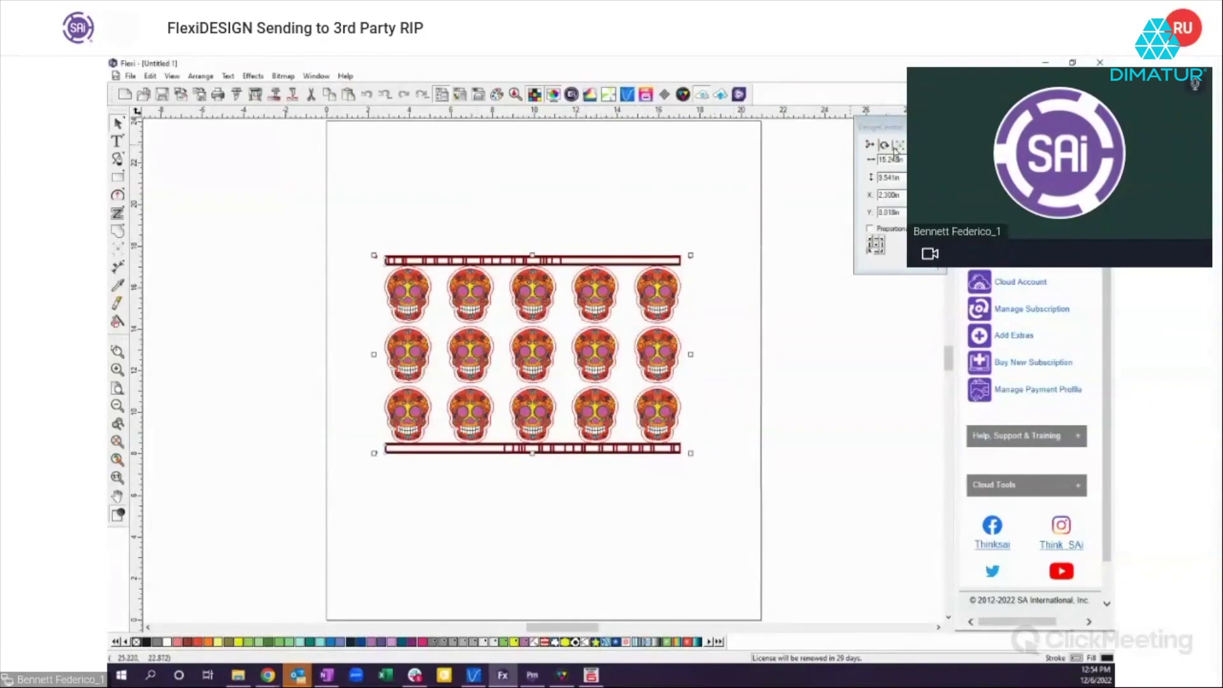
click(899, 147)
click(892, 261)
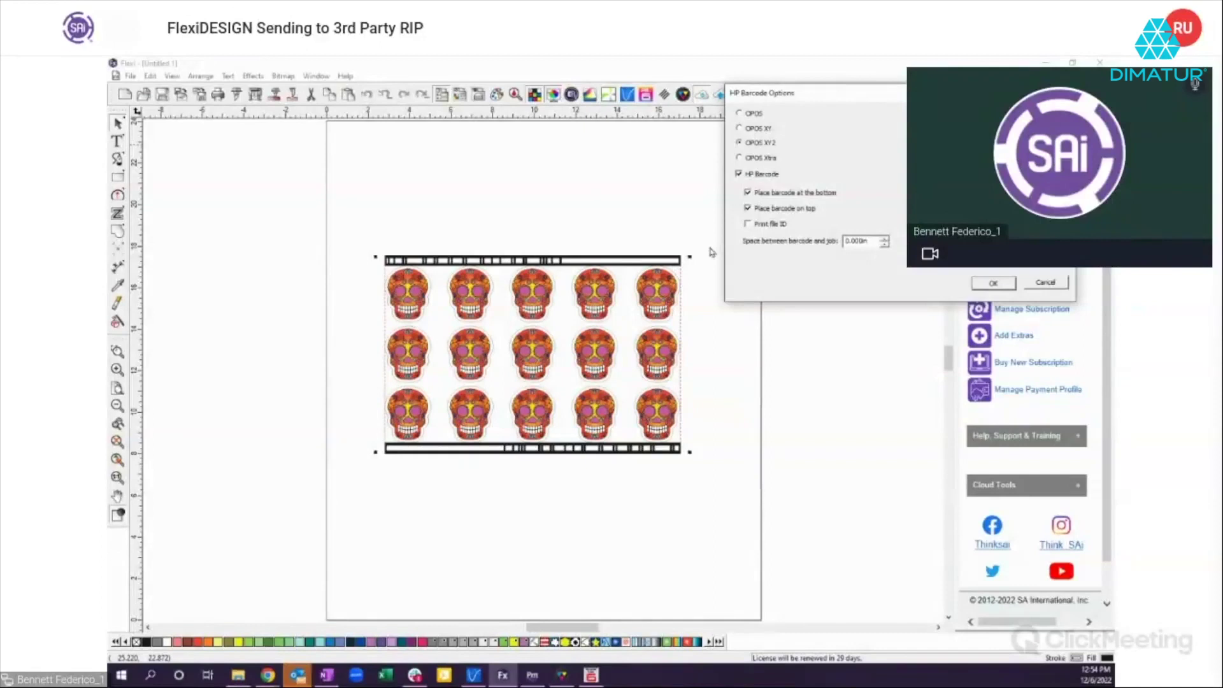
click(884, 241)
click(992, 283)
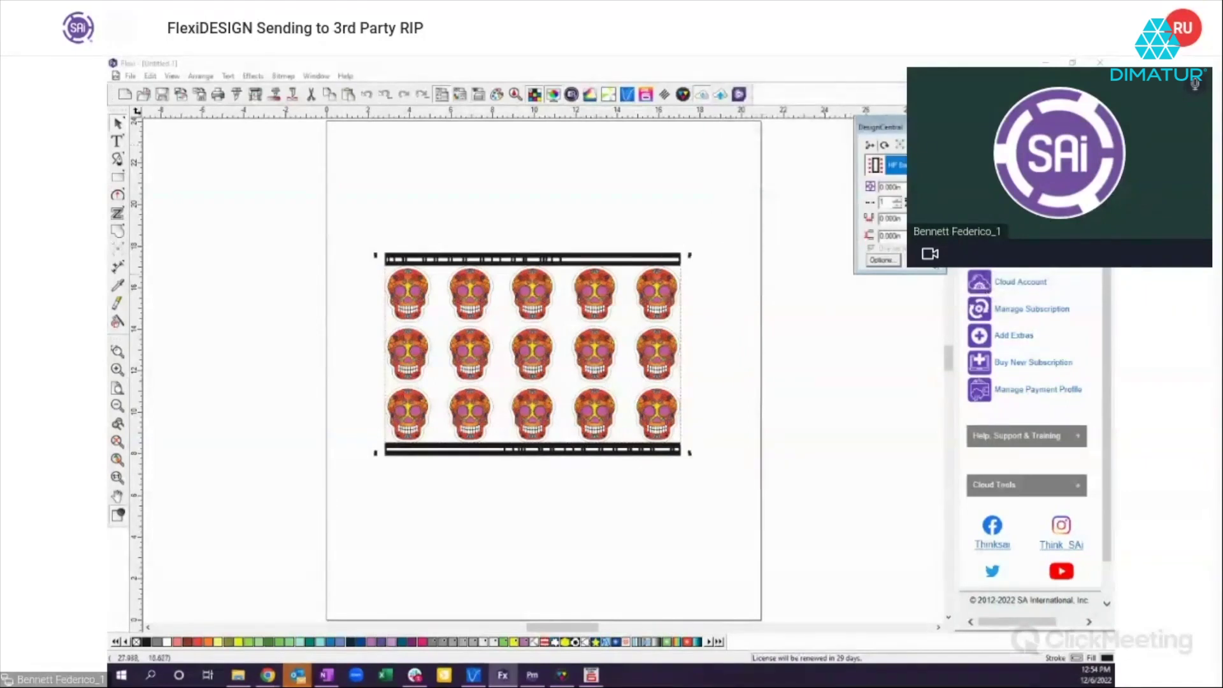
click(723, 403)
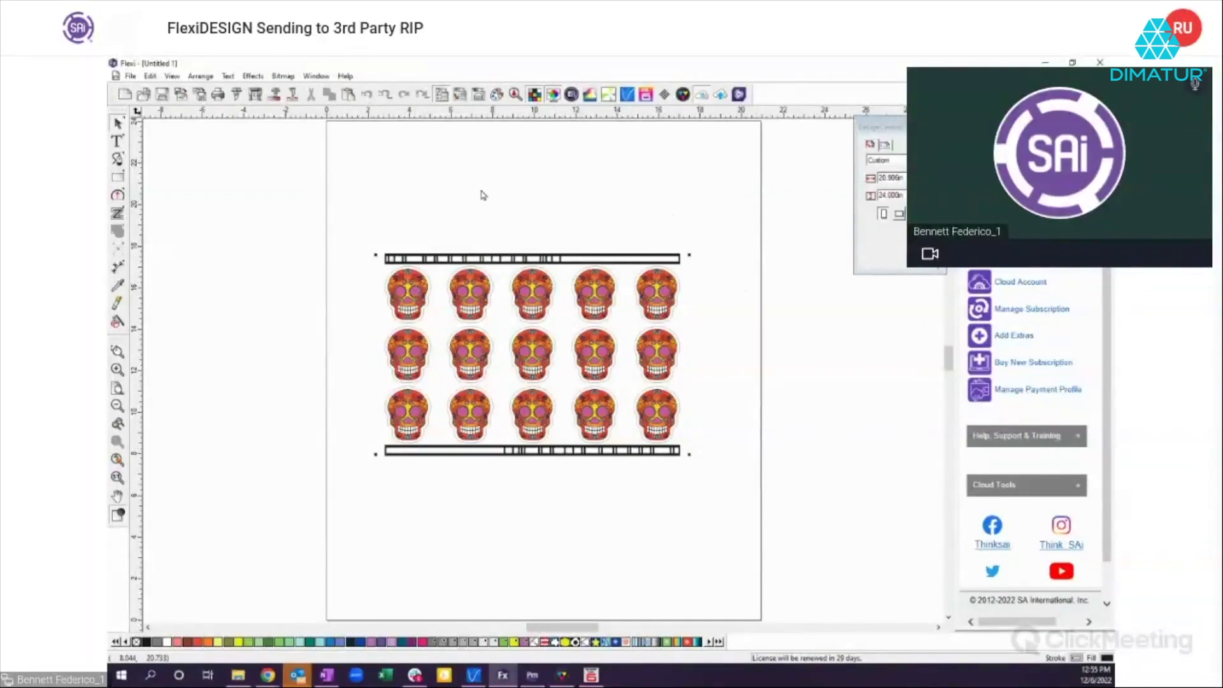
Step: Look through the available contour cut mark types and change the skulls' marks to a Graphtec corner type
click(689, 270)
click(900, 147)
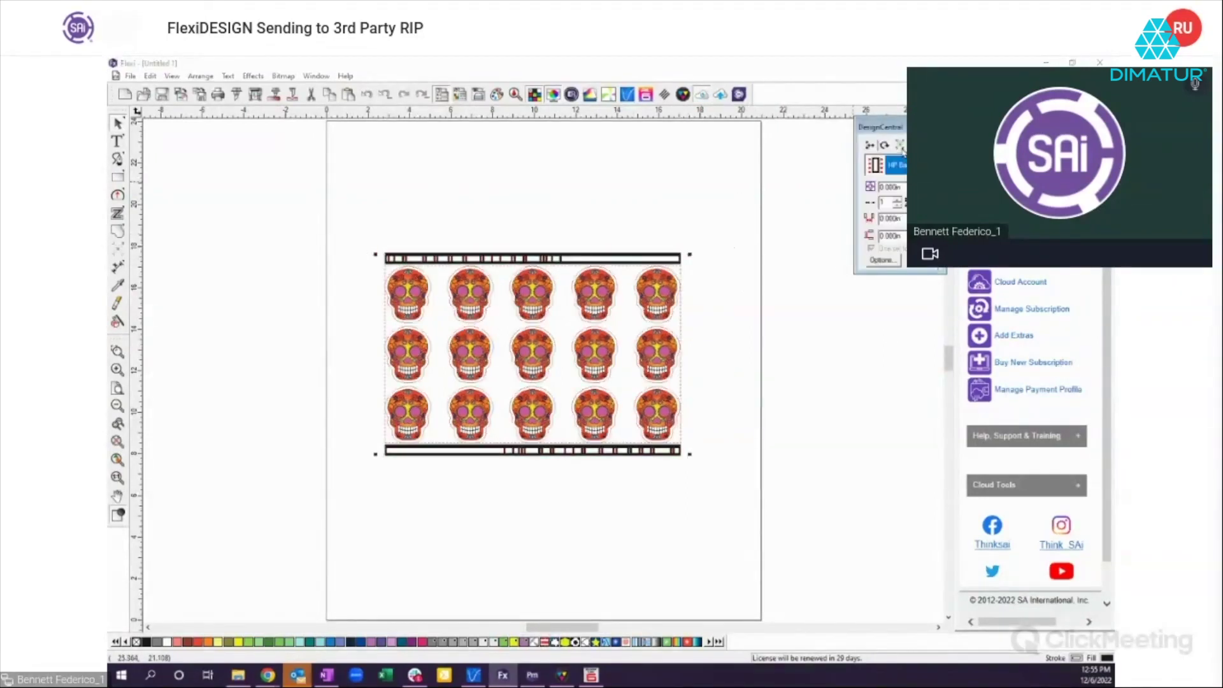
click(895, 164)
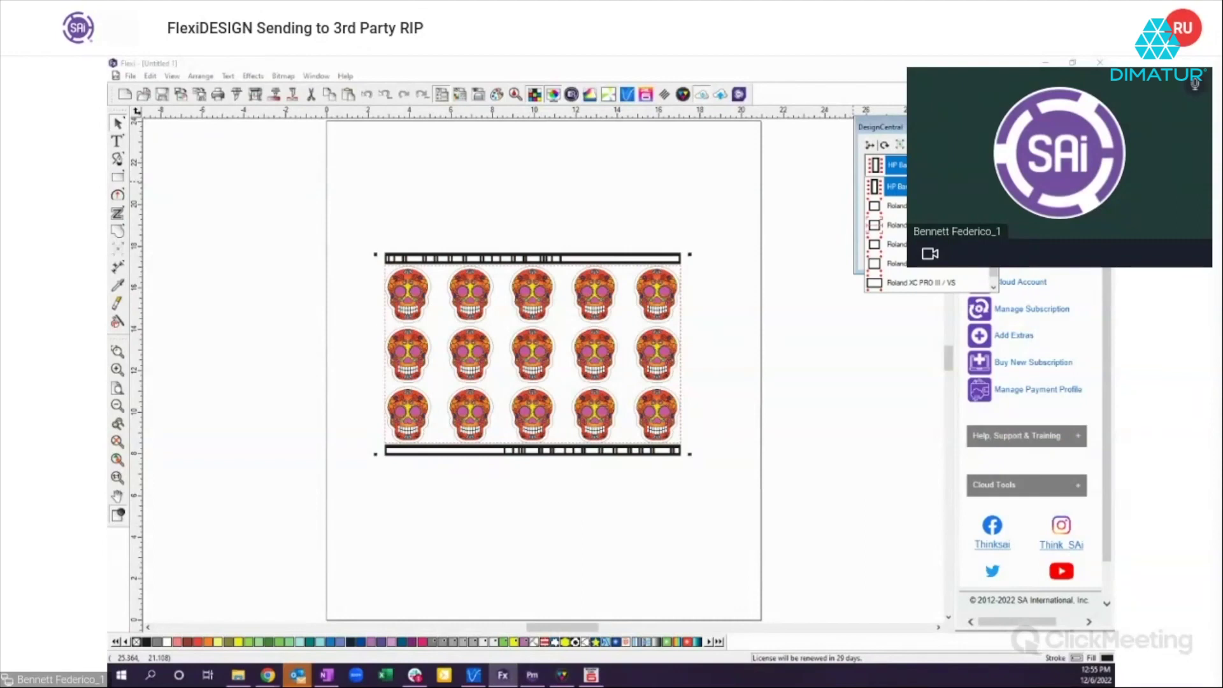
key(Down)
key(Down)
key(Down)
key(Down)
key(Down)
key(Down)
key(Down)
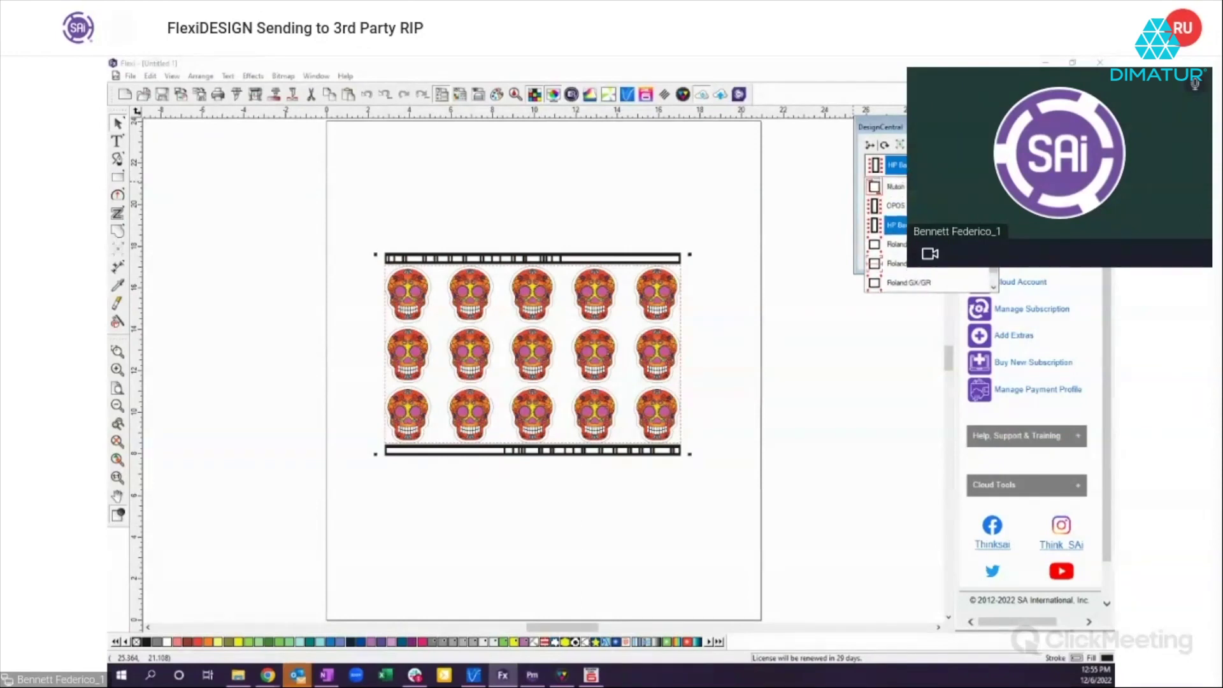
scroll(927, 236, down, 3)
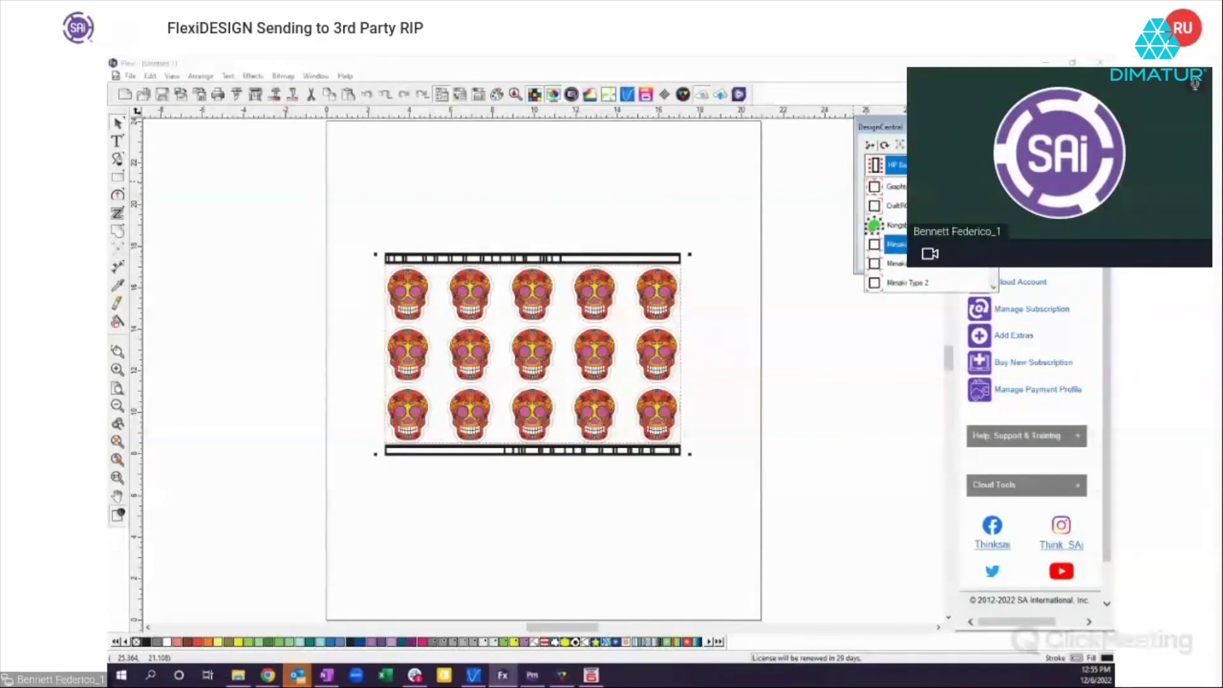
scroll(927, 235, up, 5)
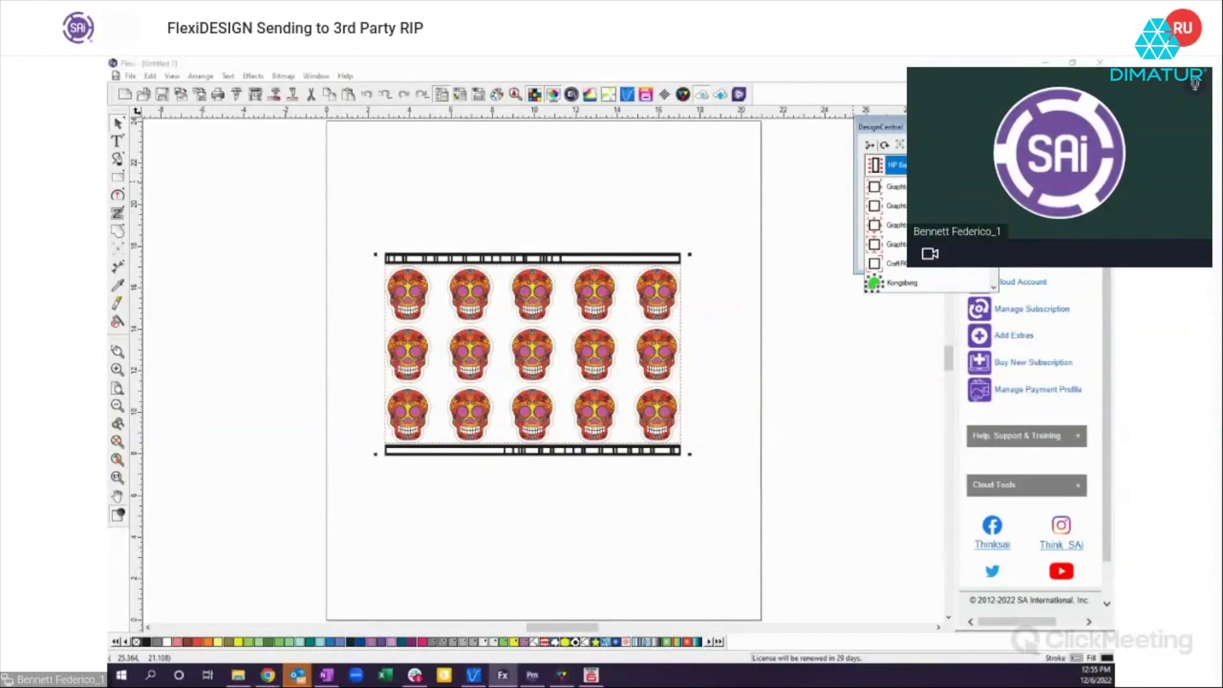
scroll(926, 235, up, 2)
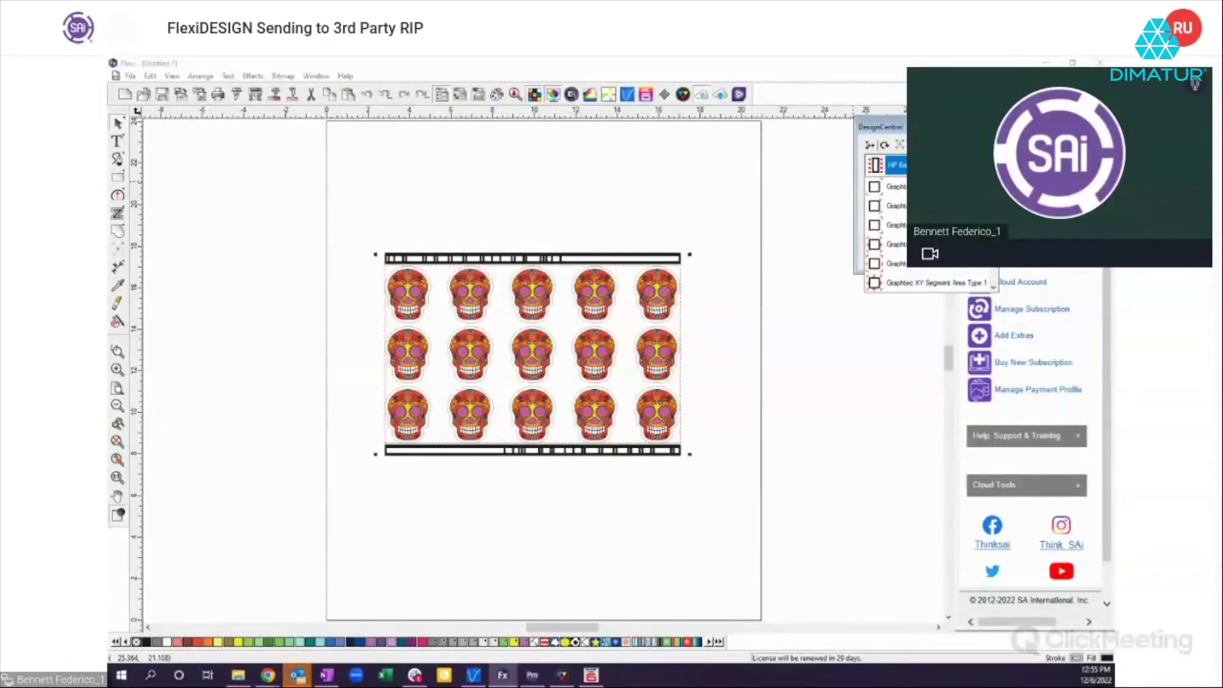
scroll(927, 236, up, 2)
click(927, 205)
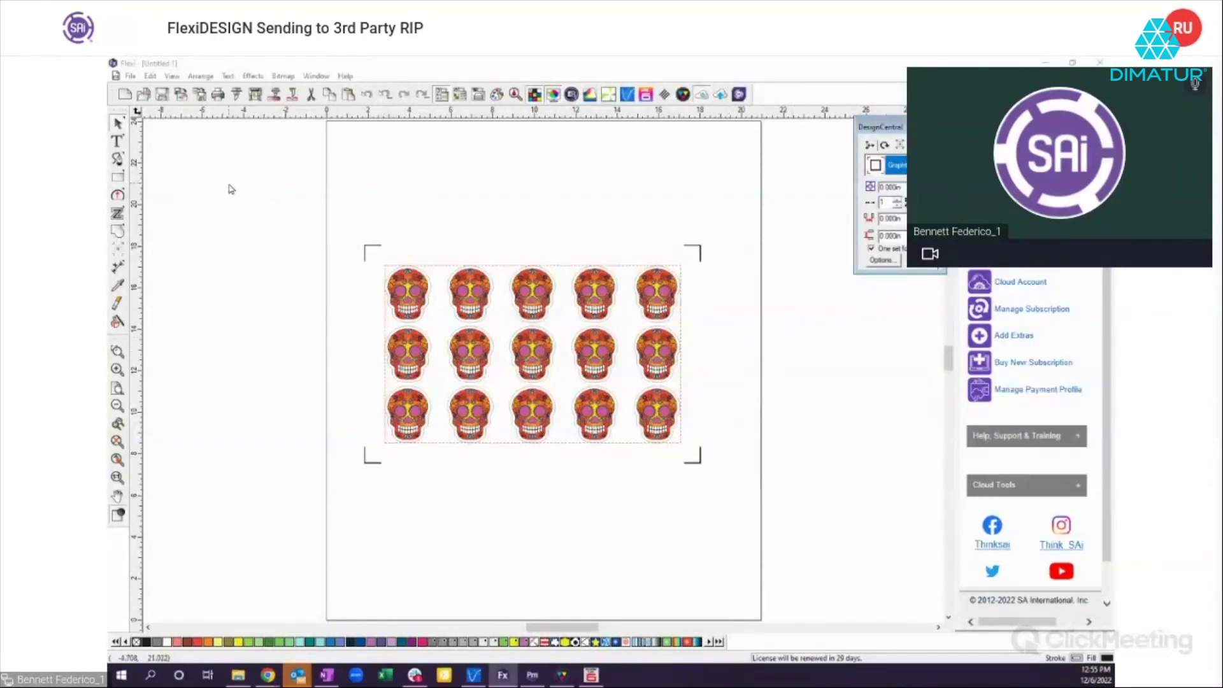
Step: Send all the skulls with their marks to RasterLink for the JV300 printer, with the contour cut paths option turned off
click(249, 195)
drag(295, 205, 747, 495)
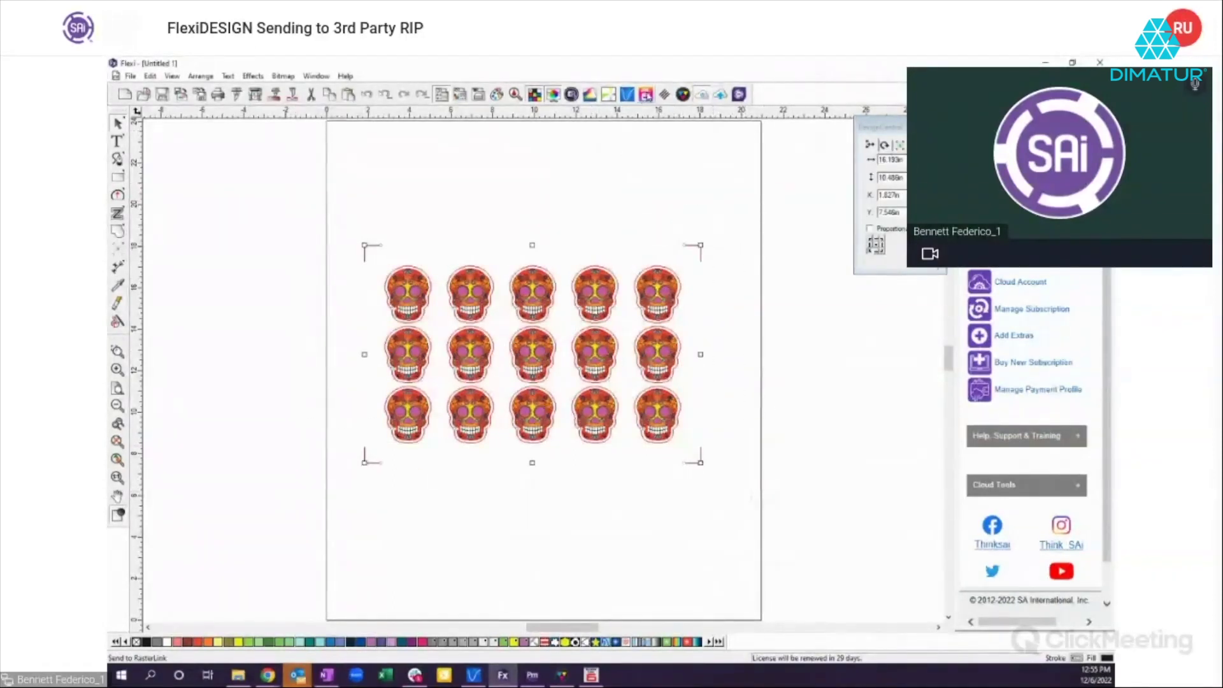
click(646, 94)
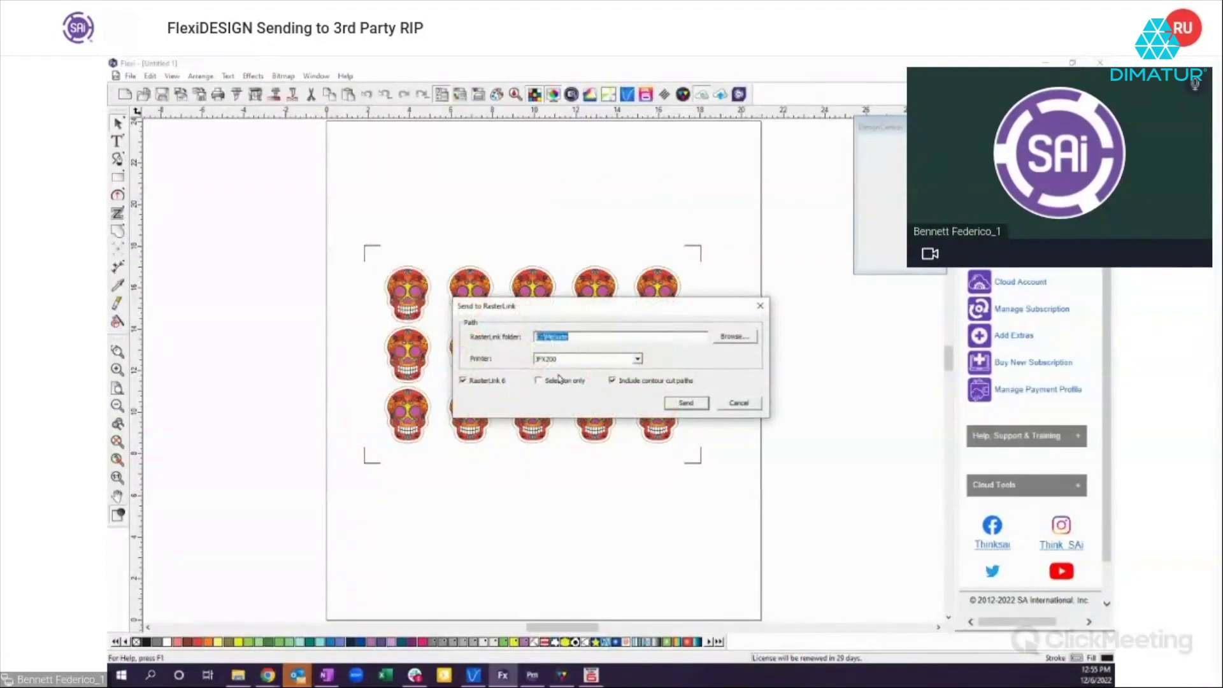
click(612, 382)
click(572, 360)
click(559, 378)
click(686, 404)
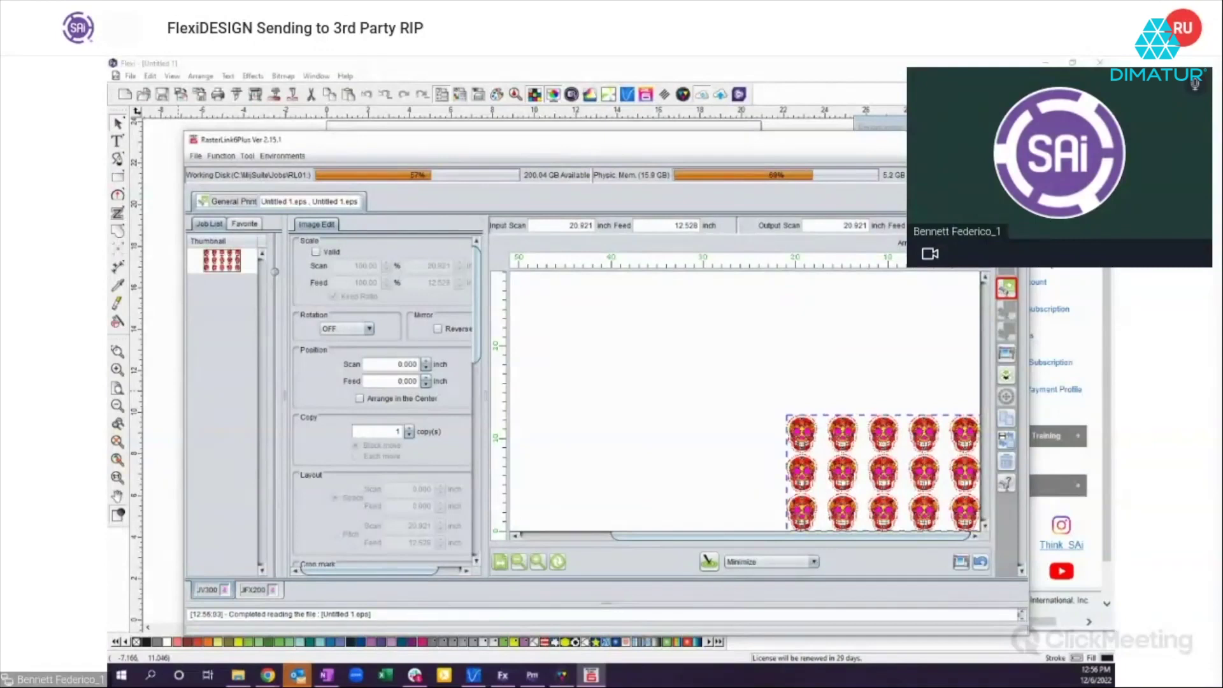
Step: Open the latest Untitled 1.eps job from RasterLink's job list to examine its print layout
click(1007, 354)
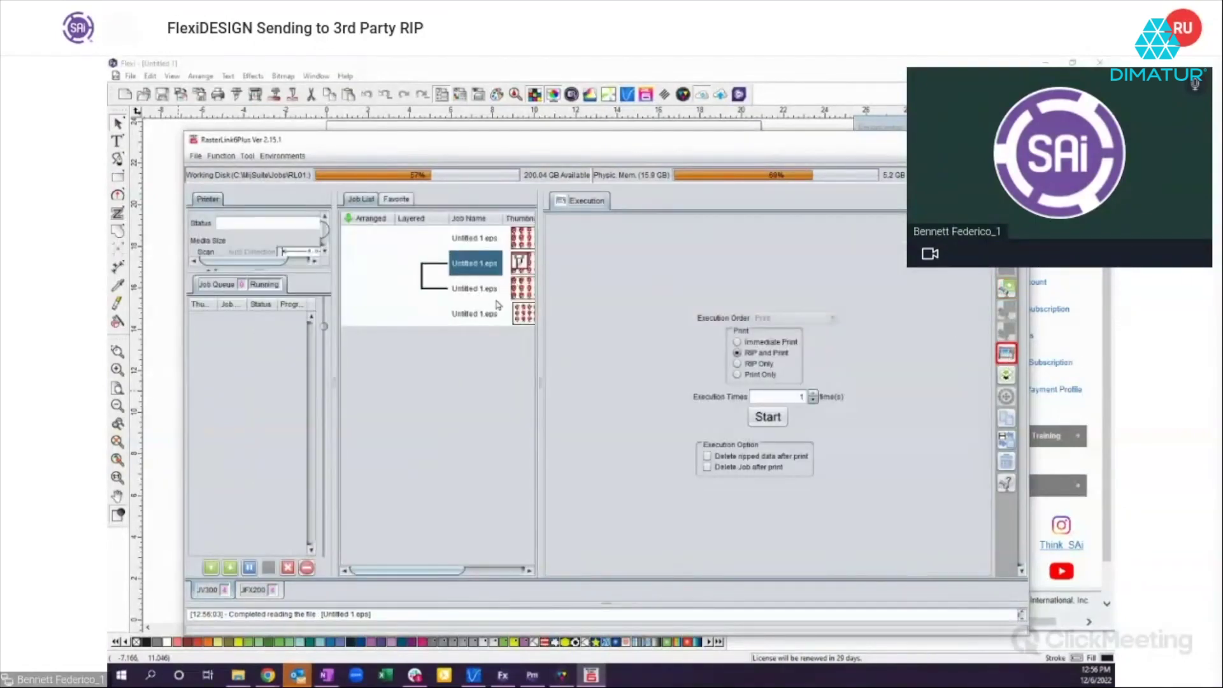
click(526, 316)
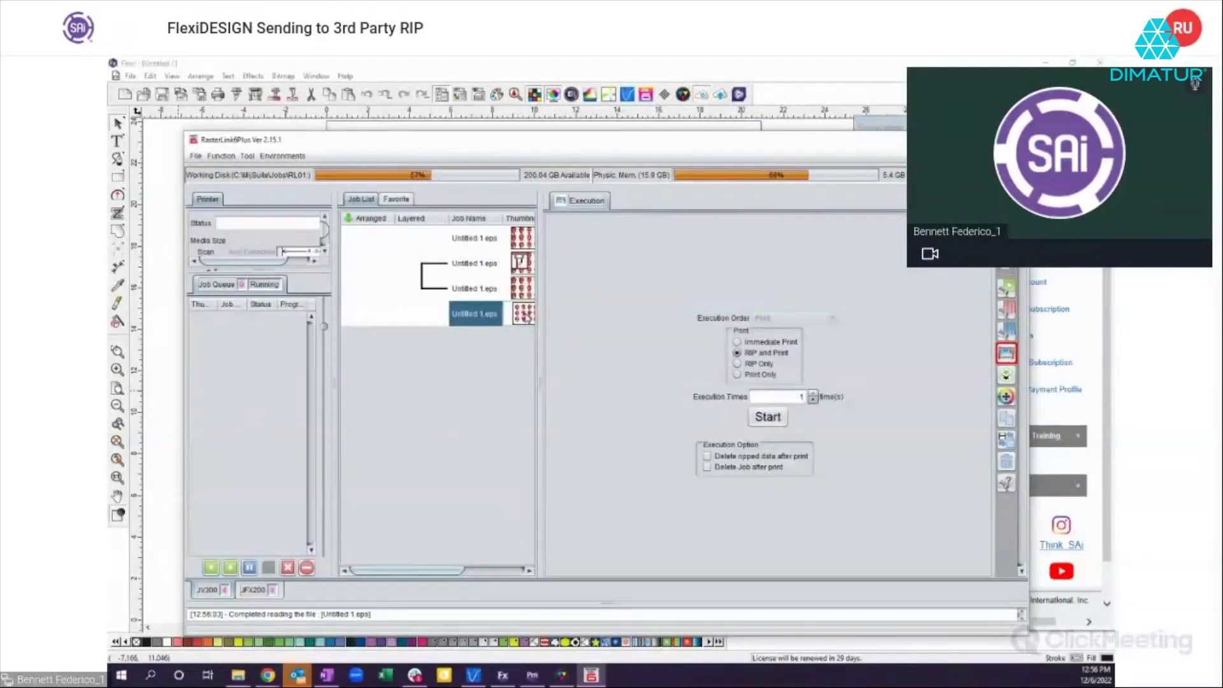
double_click(526, 317)
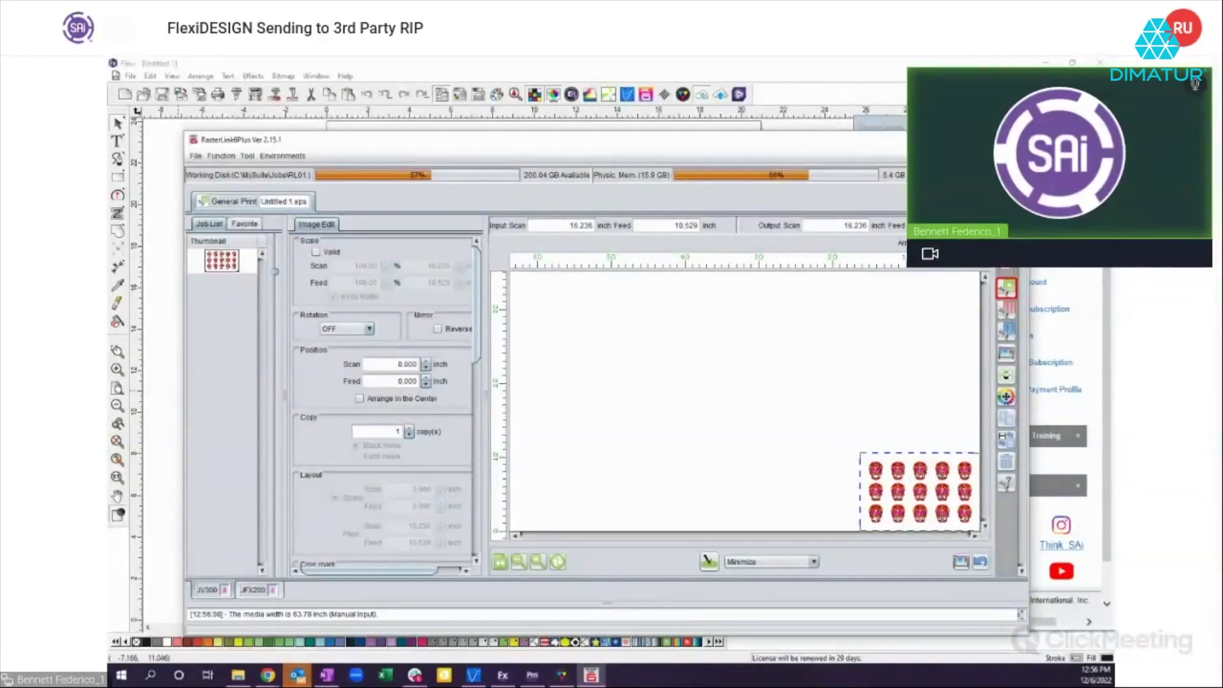
Step: Switch to Flexi, select all the skulls with their marks and send their cut contours to the FC9000-160@Graphtec USB cutter
click(502, 675)
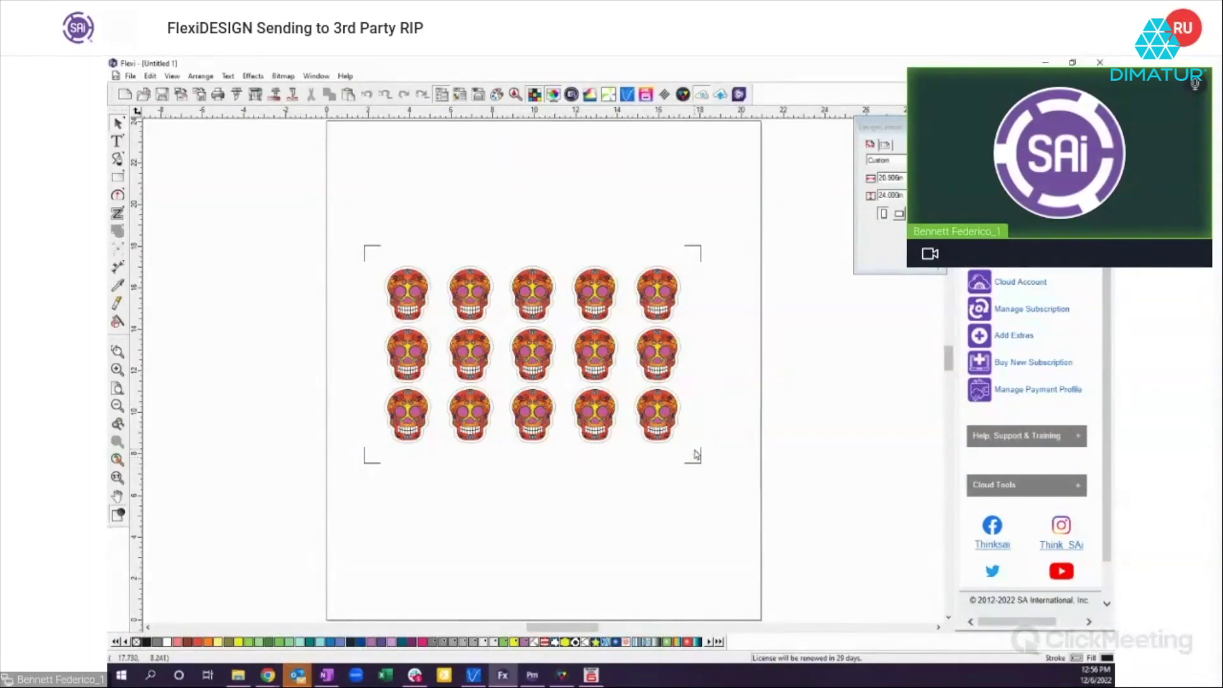
drag(338, 219, 775, 515)
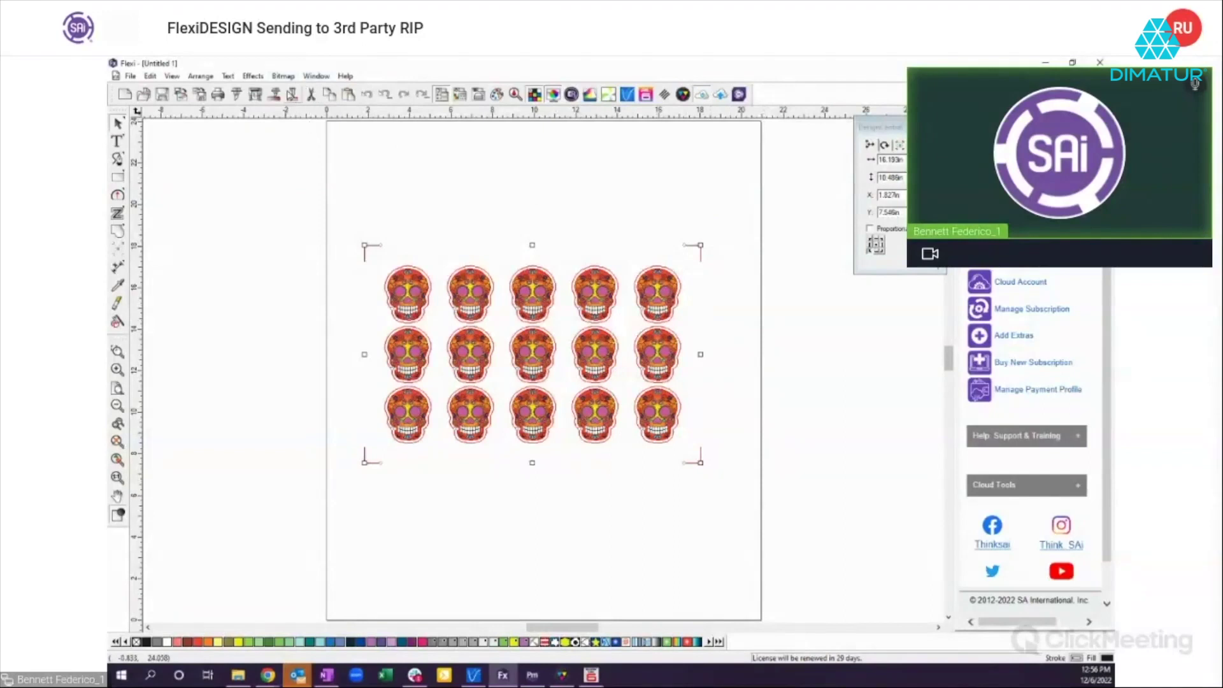
click(276, 95)
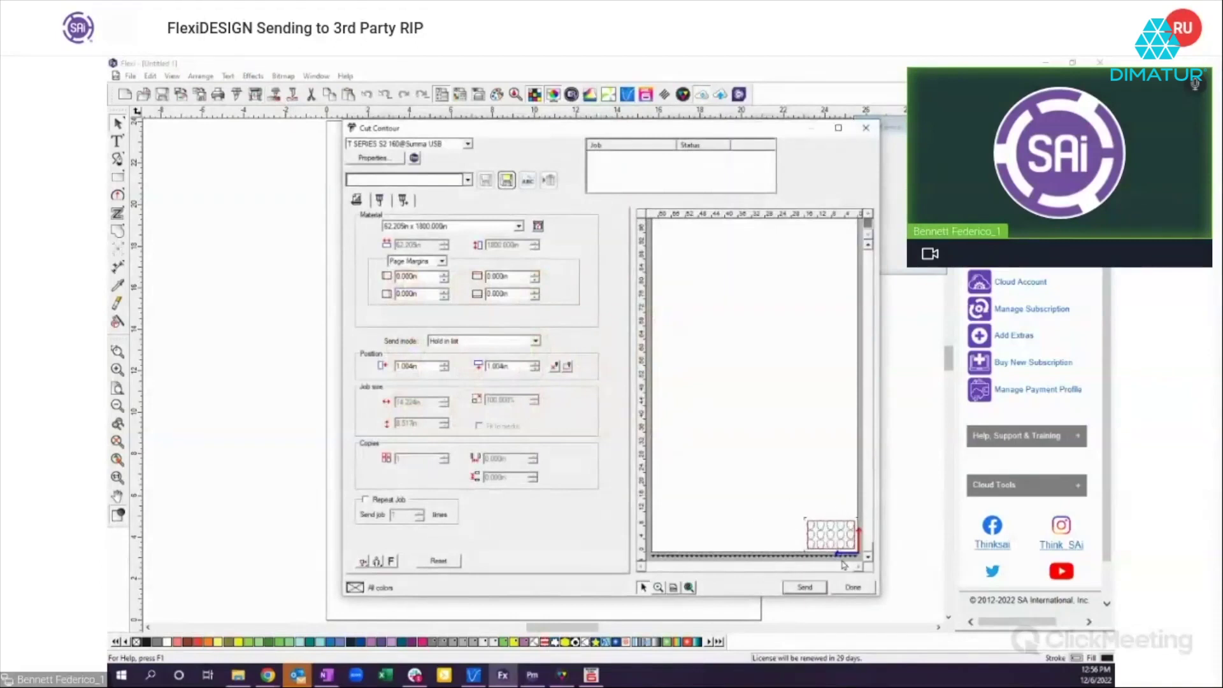
click(468, 145)
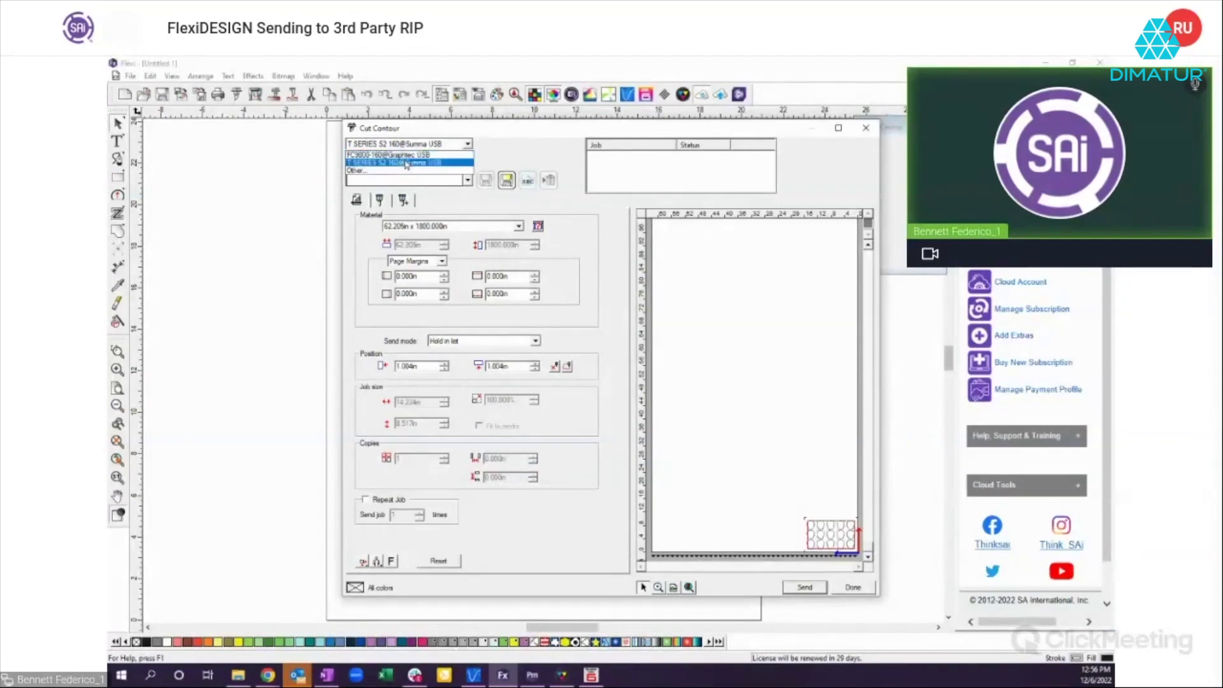
click(405, 156)
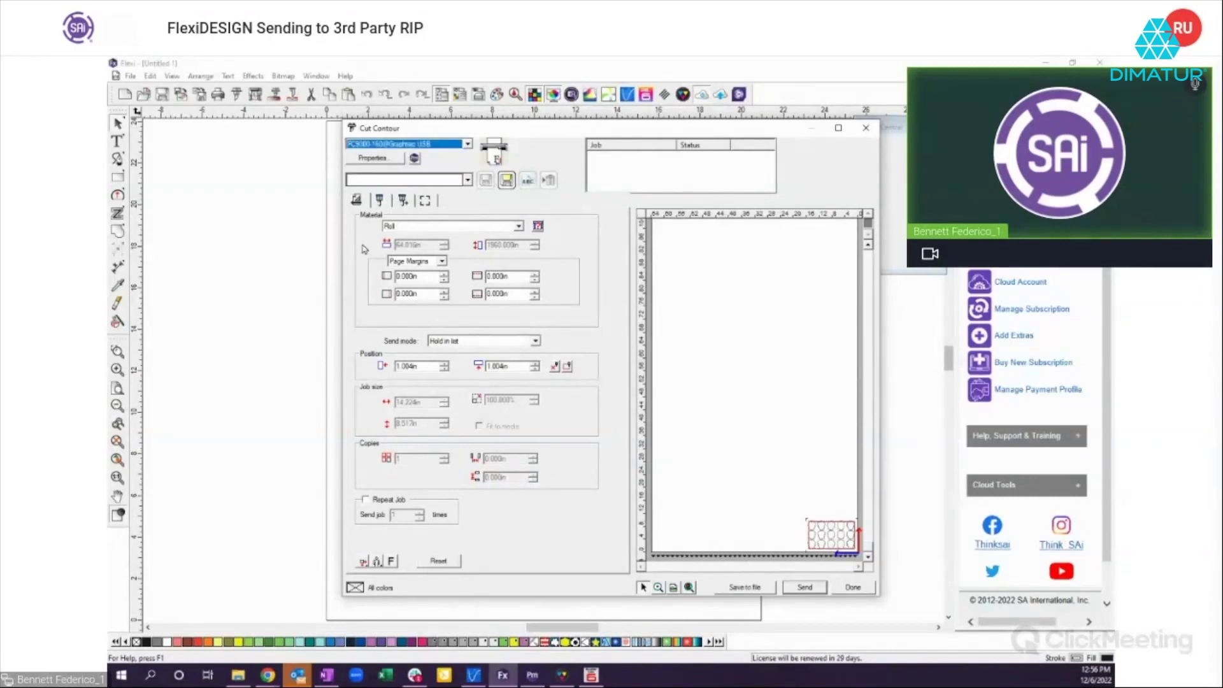
click(380, 201)
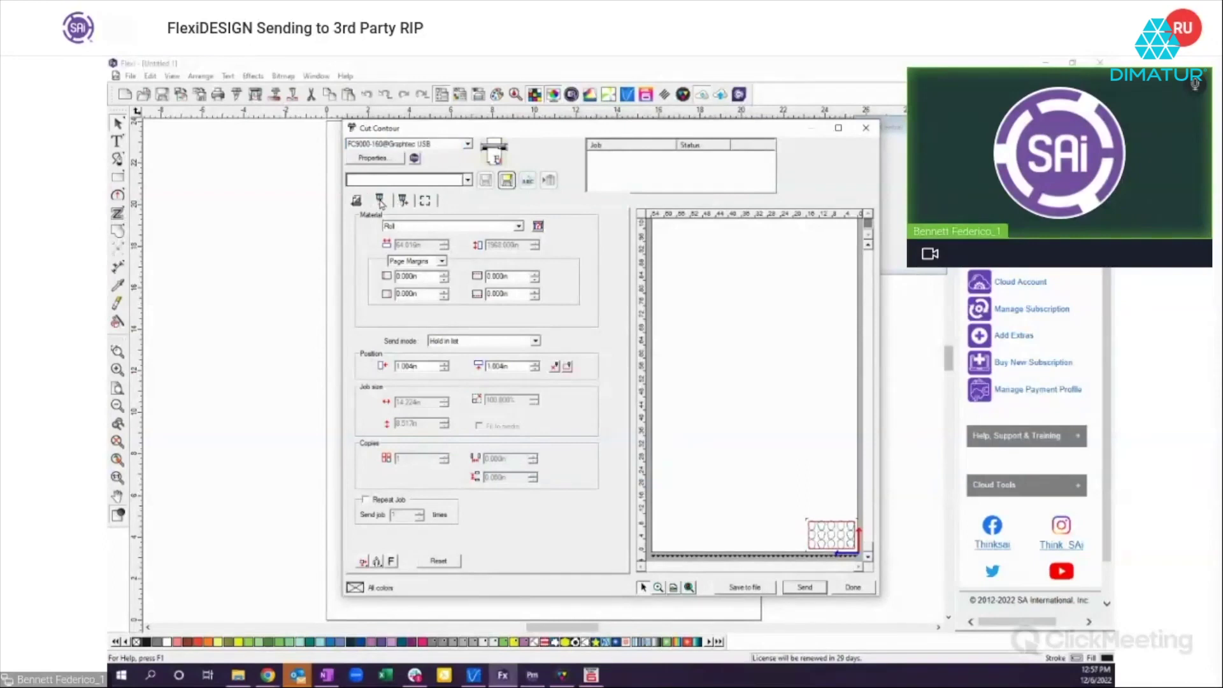
click(381, 201)
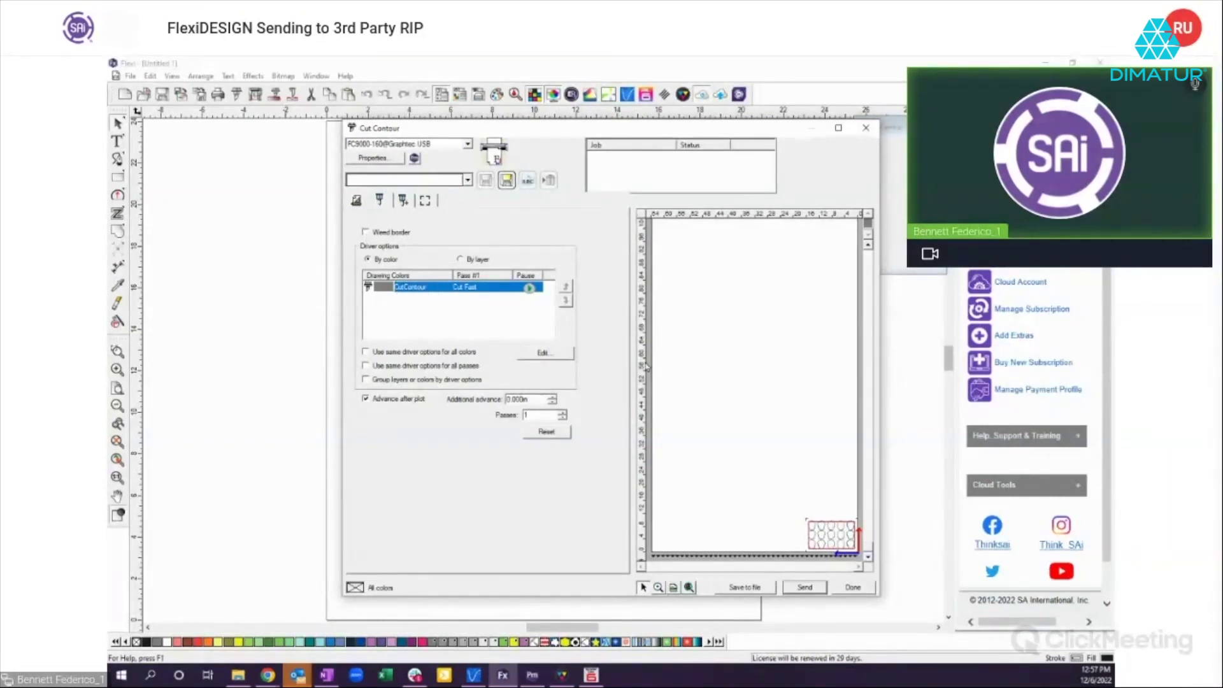
click(812, 587)
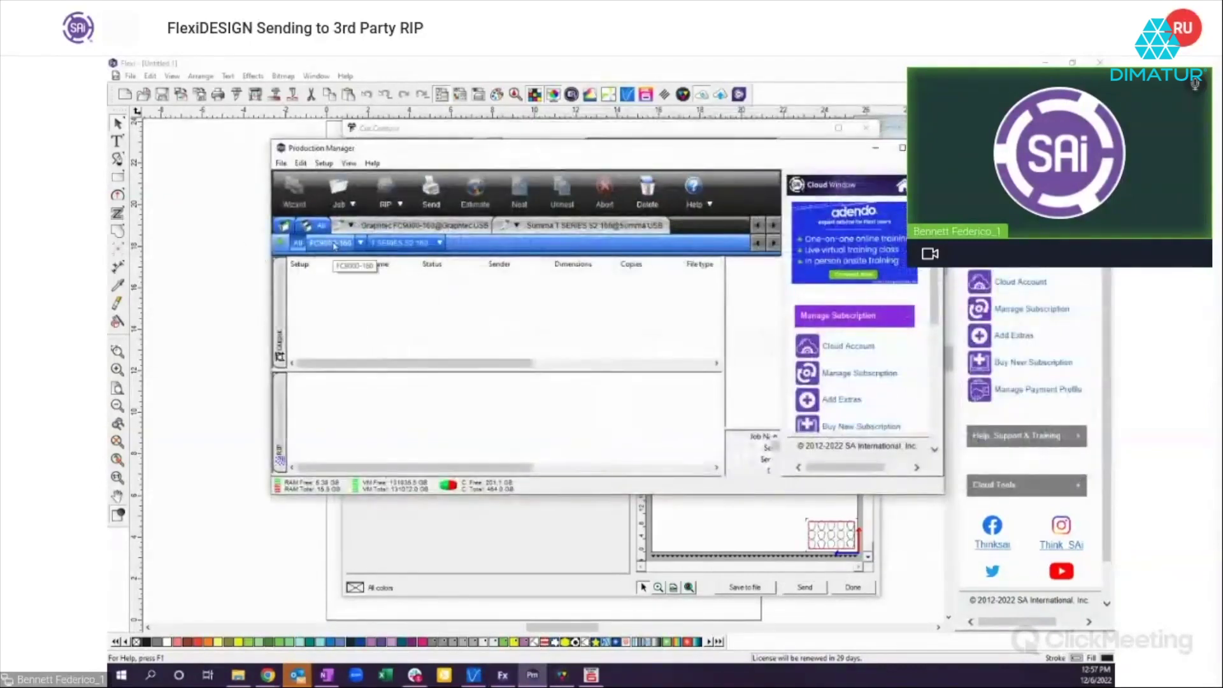
Step: Examine the held FC9000-160 cut job in Production Manager, return to Flexi and close the Cut Contour dialog
click(342, 252)
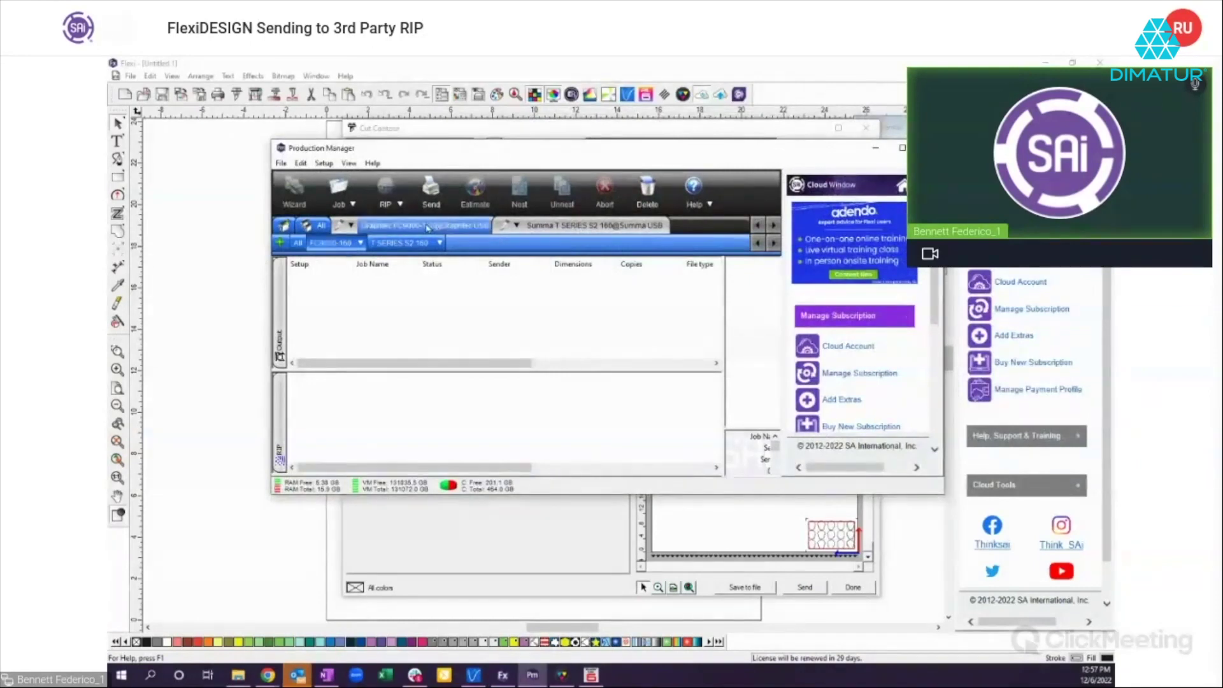
click(902, 148)
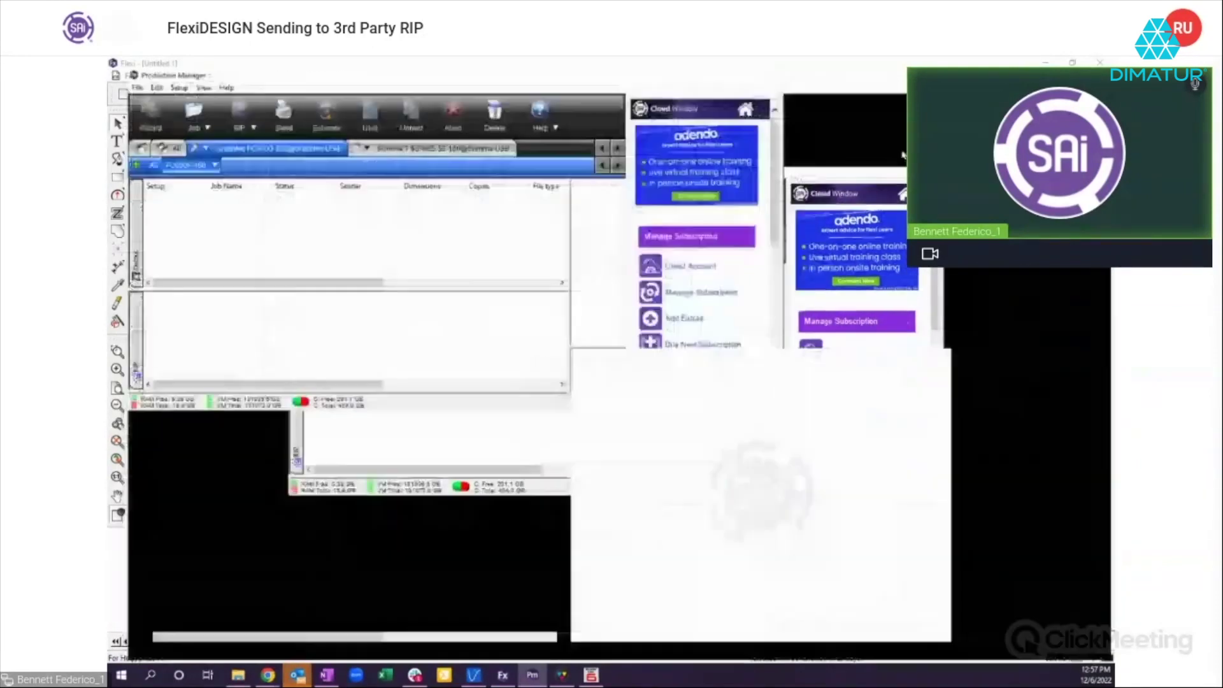
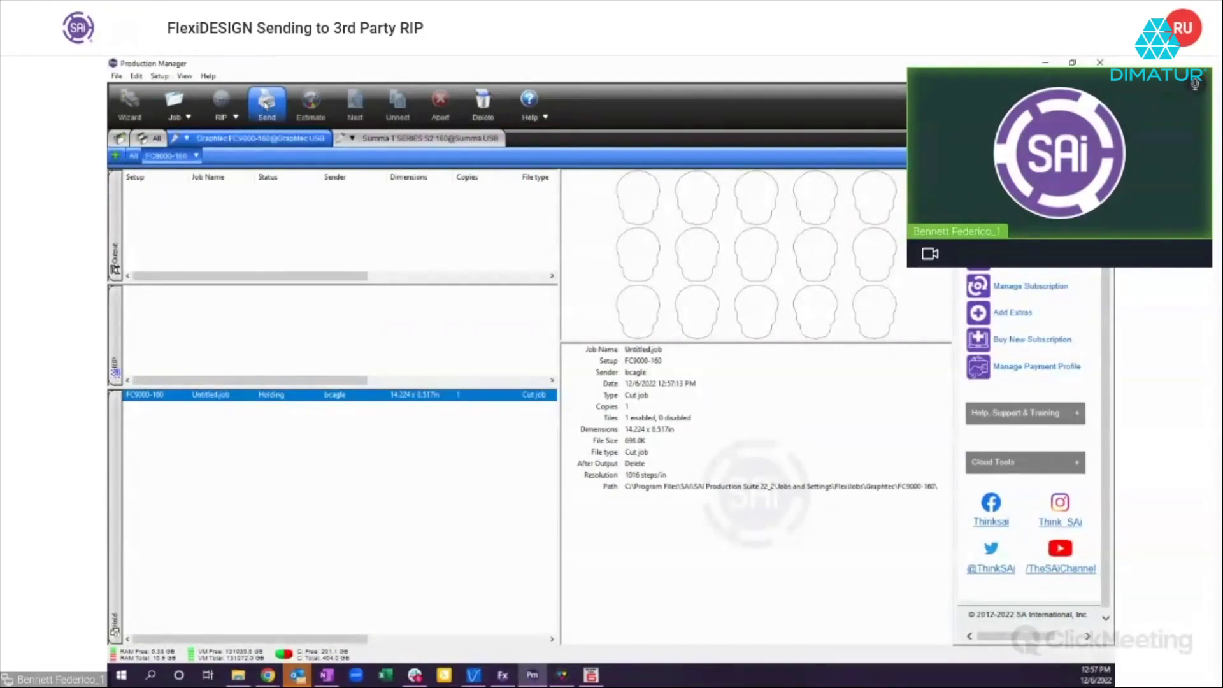
click(265, 104)
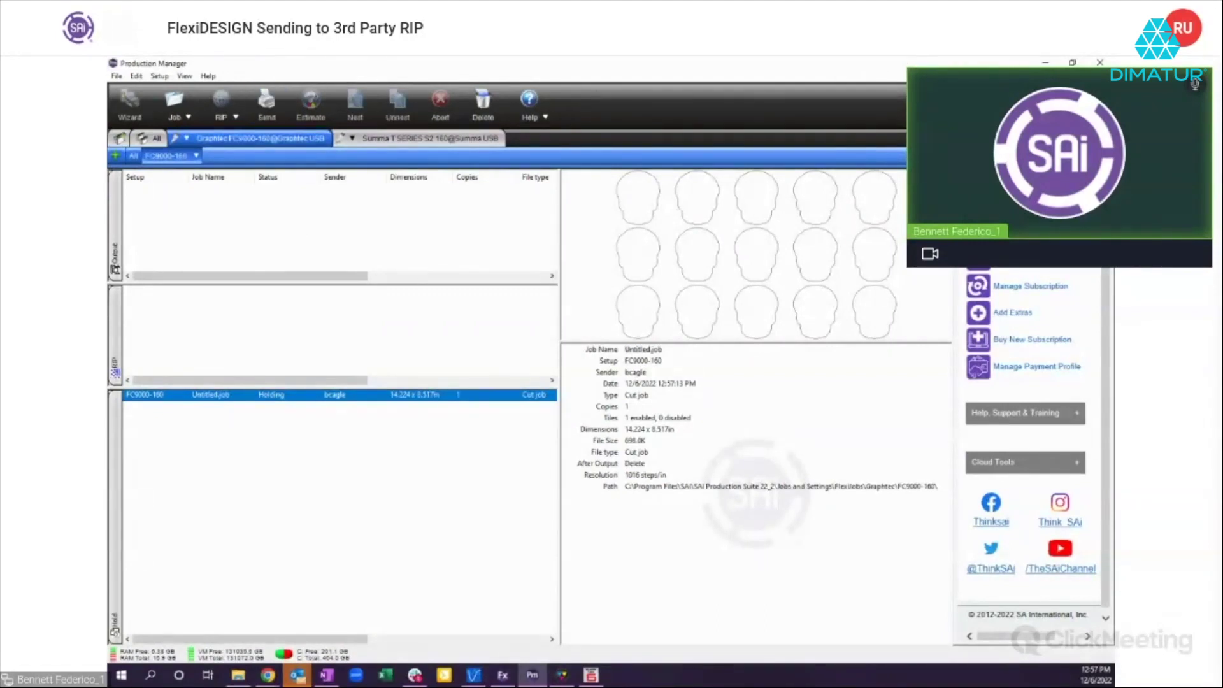
click(1045, 62)
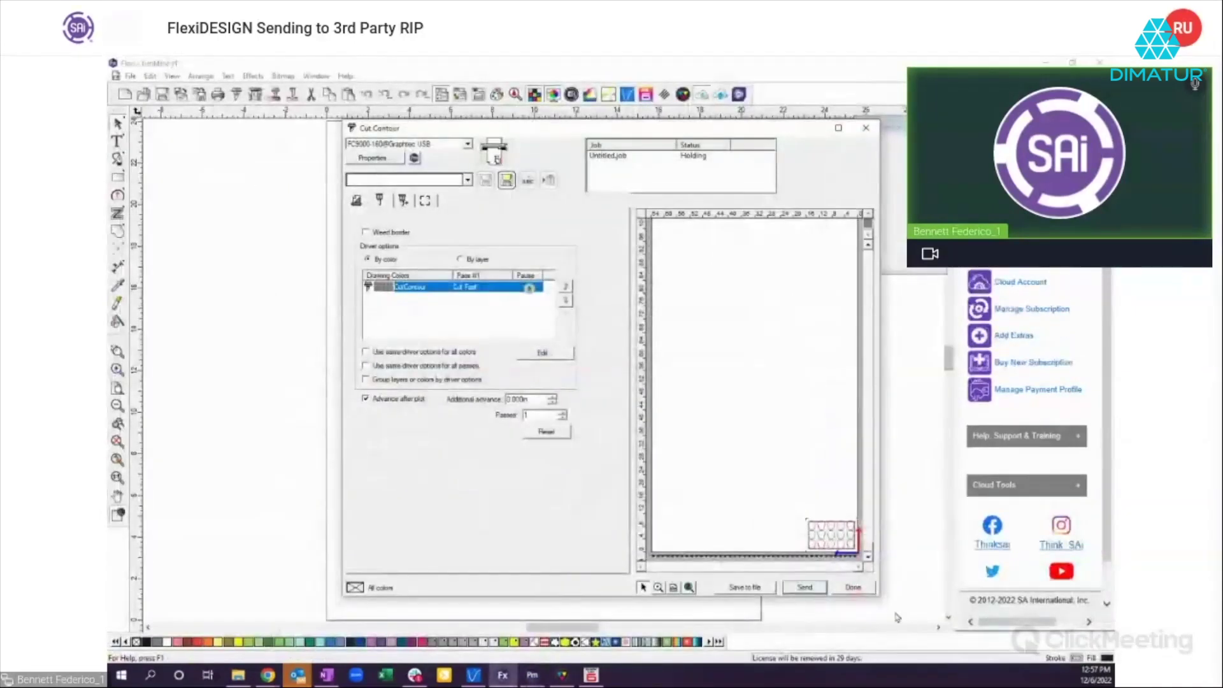
click(860, 591)
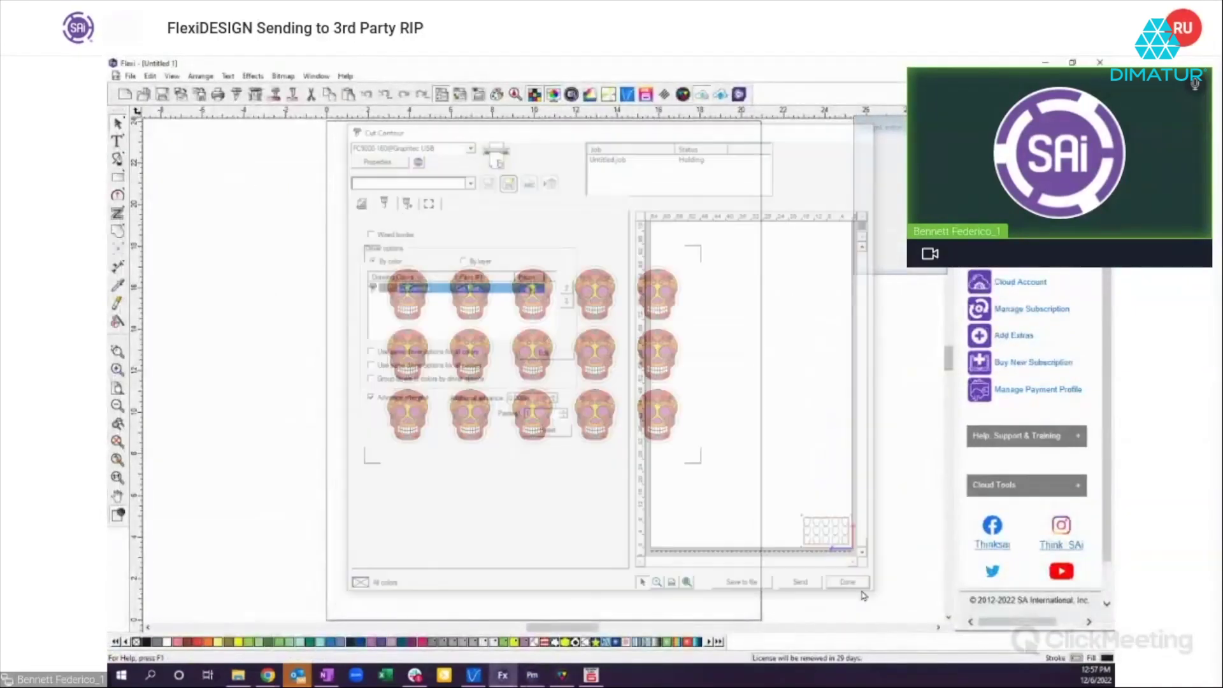
Step: Undo the Graphtec corner marks and the earlier barcode marks around the skulls, and clear the selection
click(700, 253)
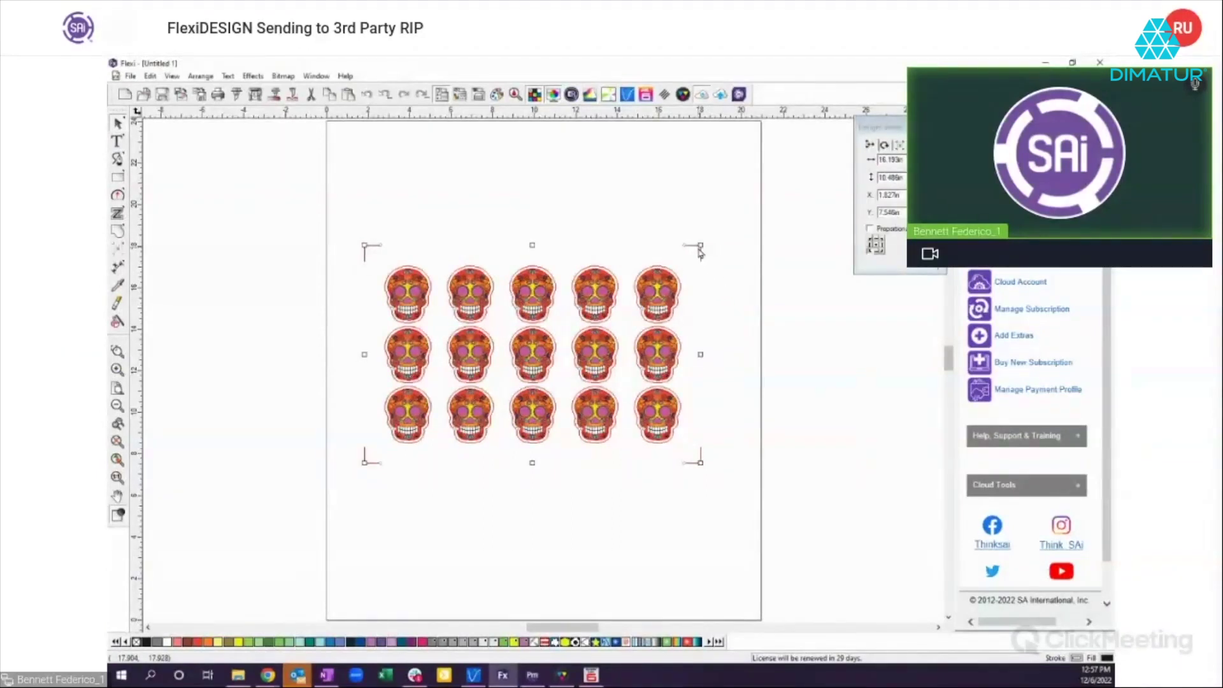
click(368, 97)
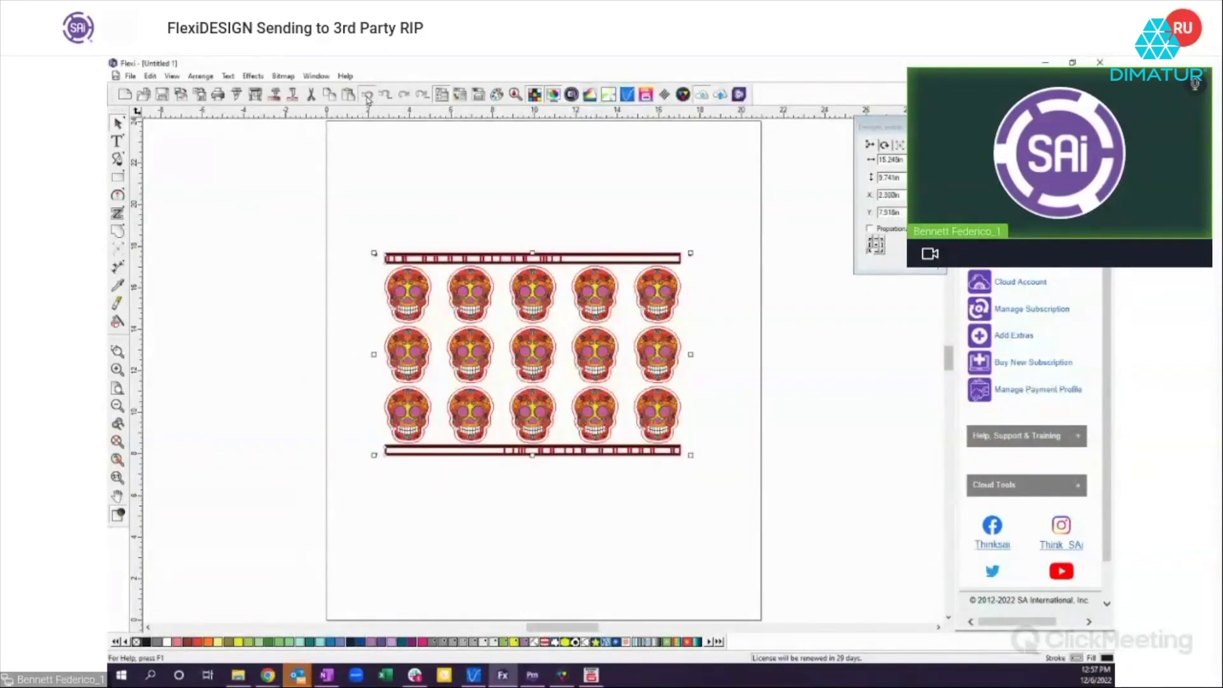
click(369, 97)
click(776, 313)
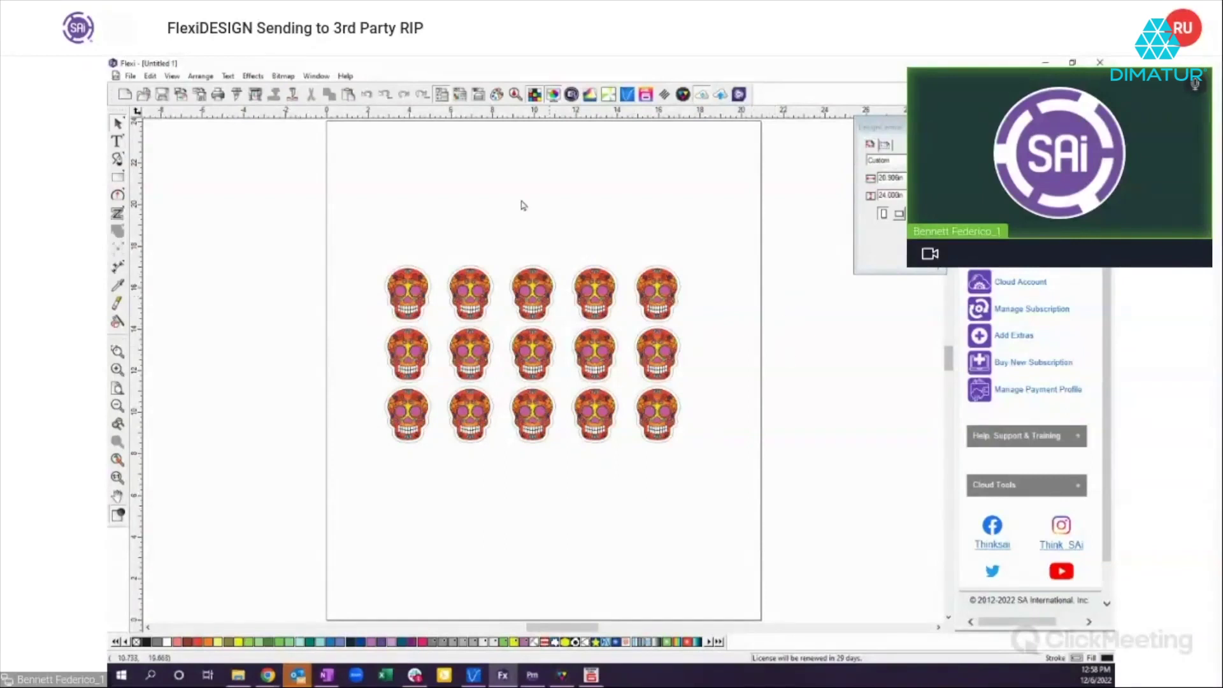
Step: Draw a rectangle about 9.11 by 3.38 in over the three middle skulls and make its rounded corners square
click(118, 177)
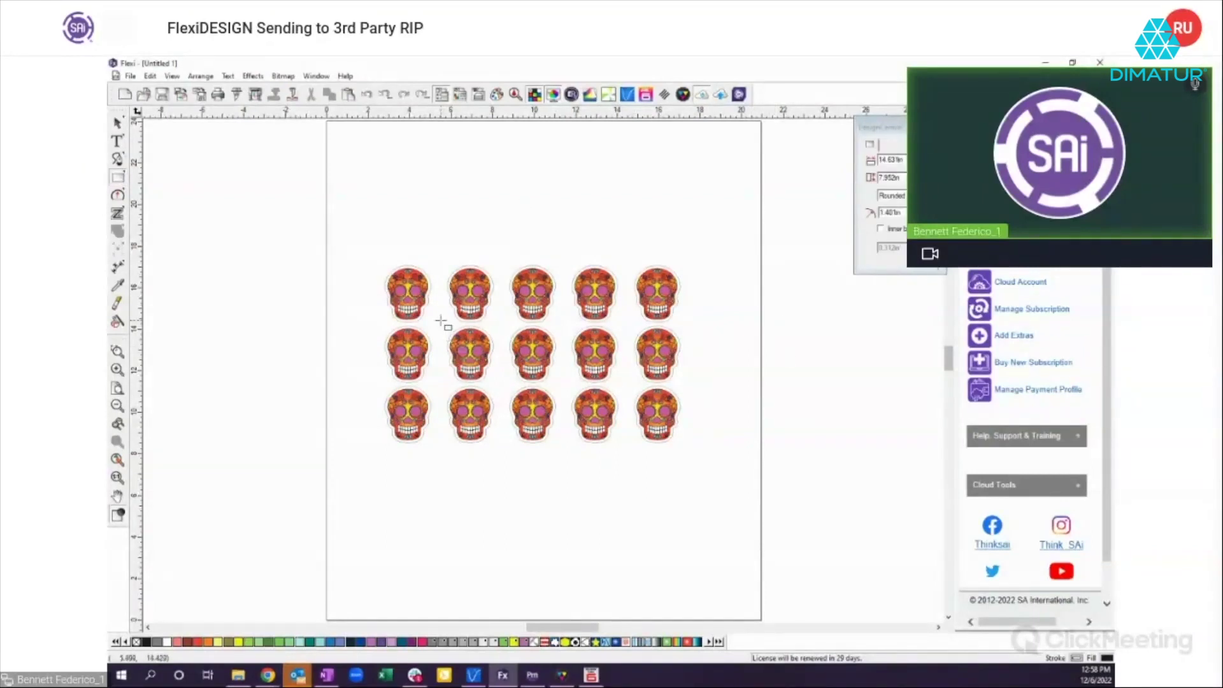
drag(440, 321, 630, 390)
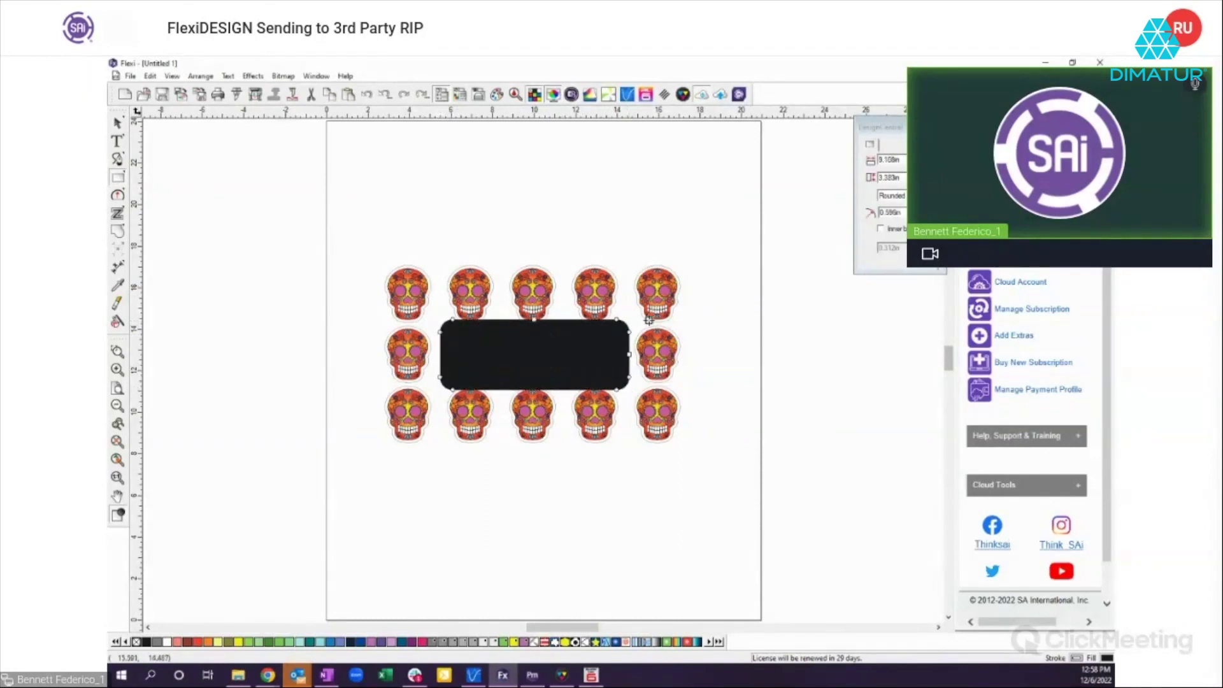
drag(635, 328, 632, 310)
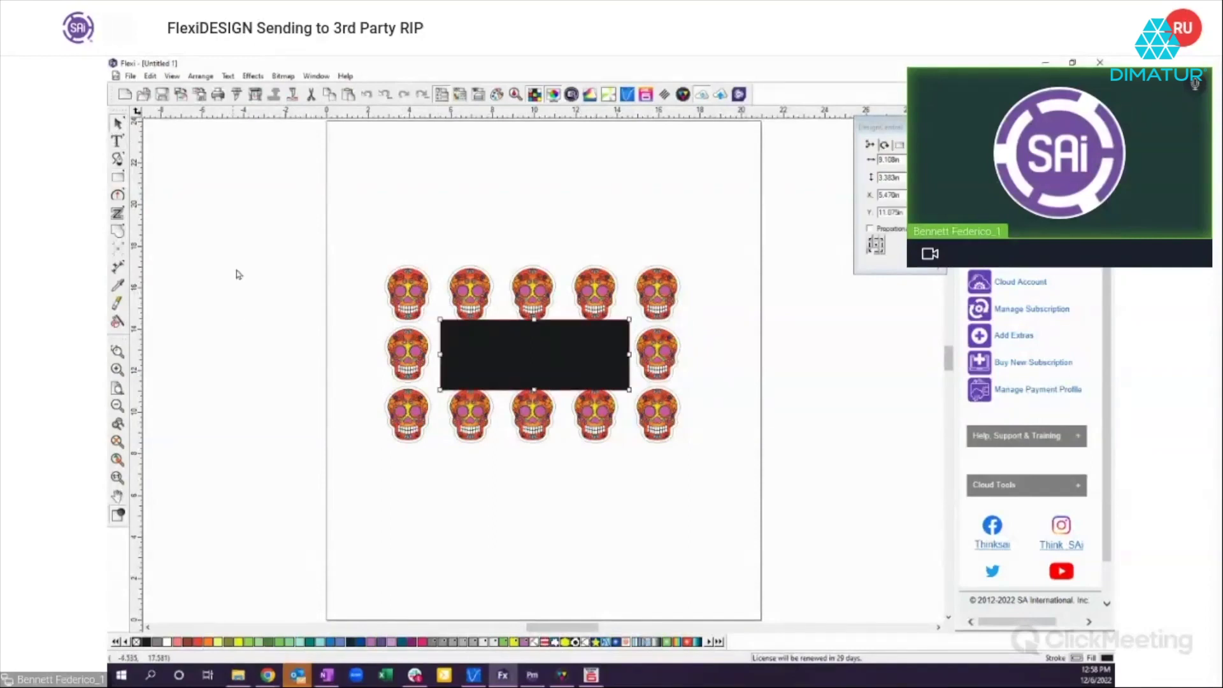
Step: Move the rectangle slightly to about X 5.21 in, Y 11.13 in and convert it to contour cut marks
click(551, 358)
key(ctrl+v)
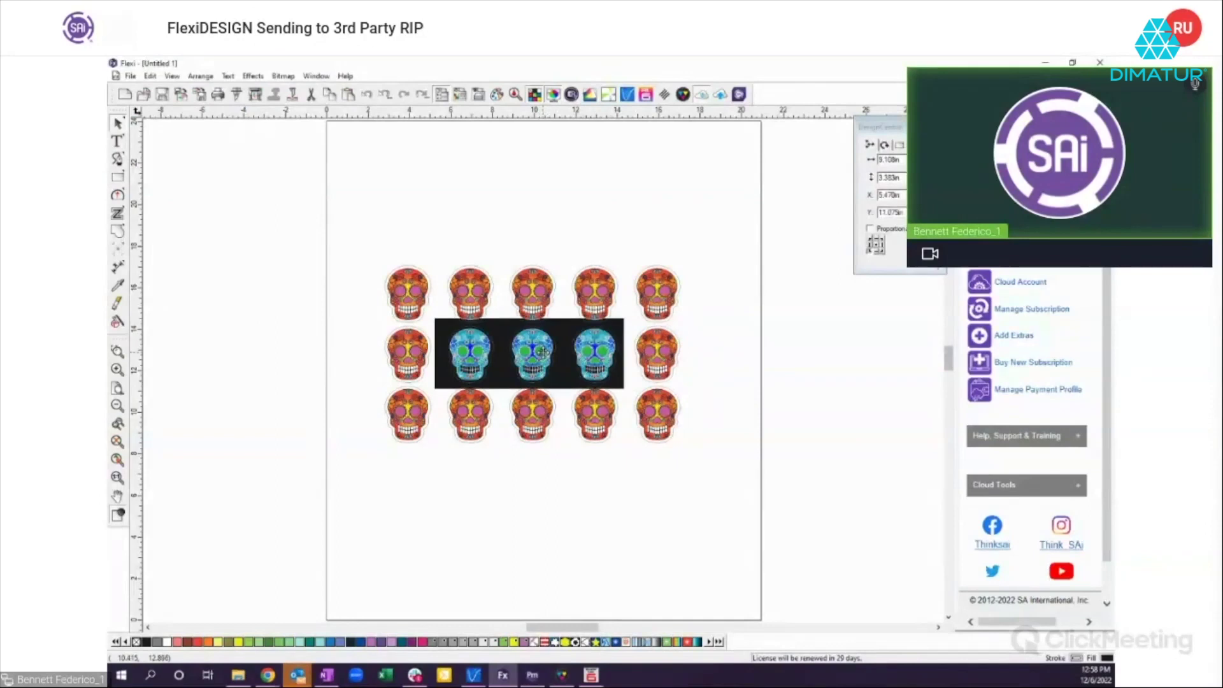
key(ctrl+z)
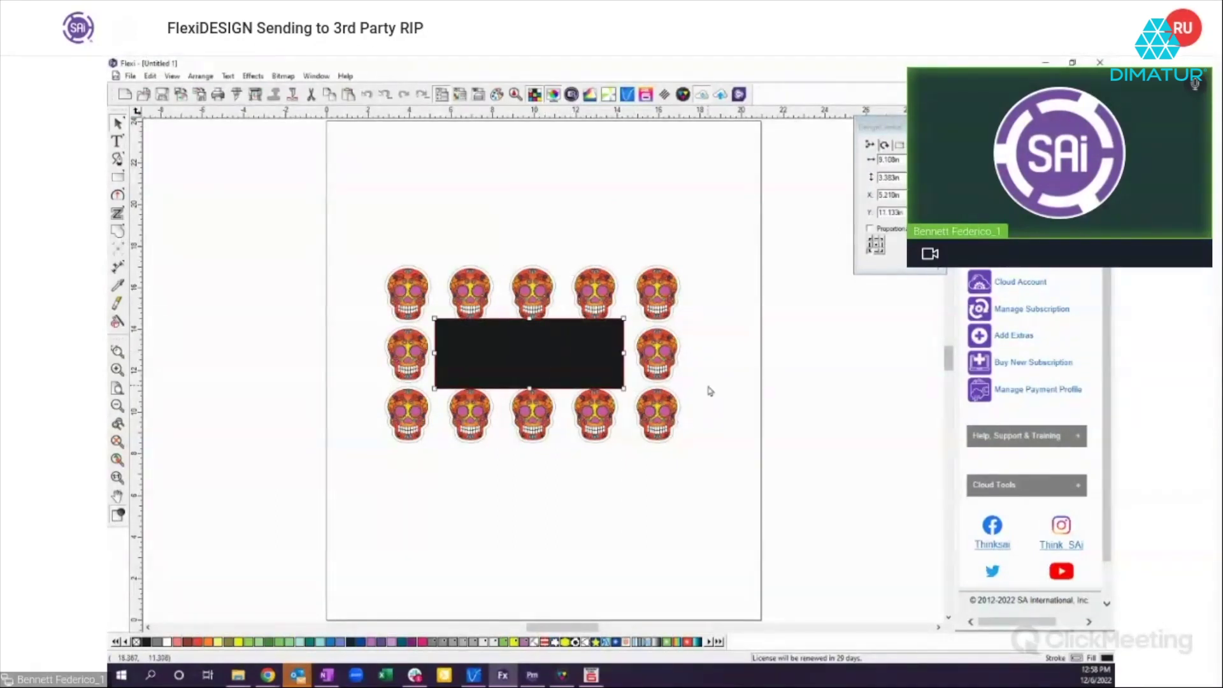
click(253, 76)
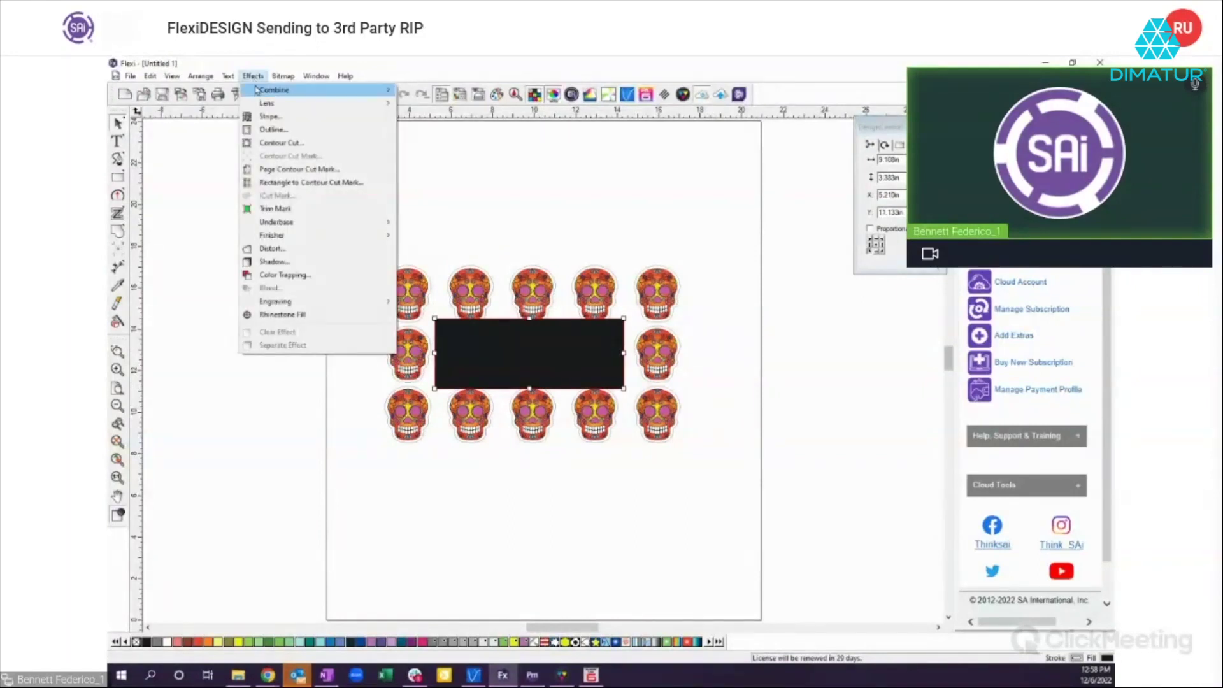
click(280, 183)
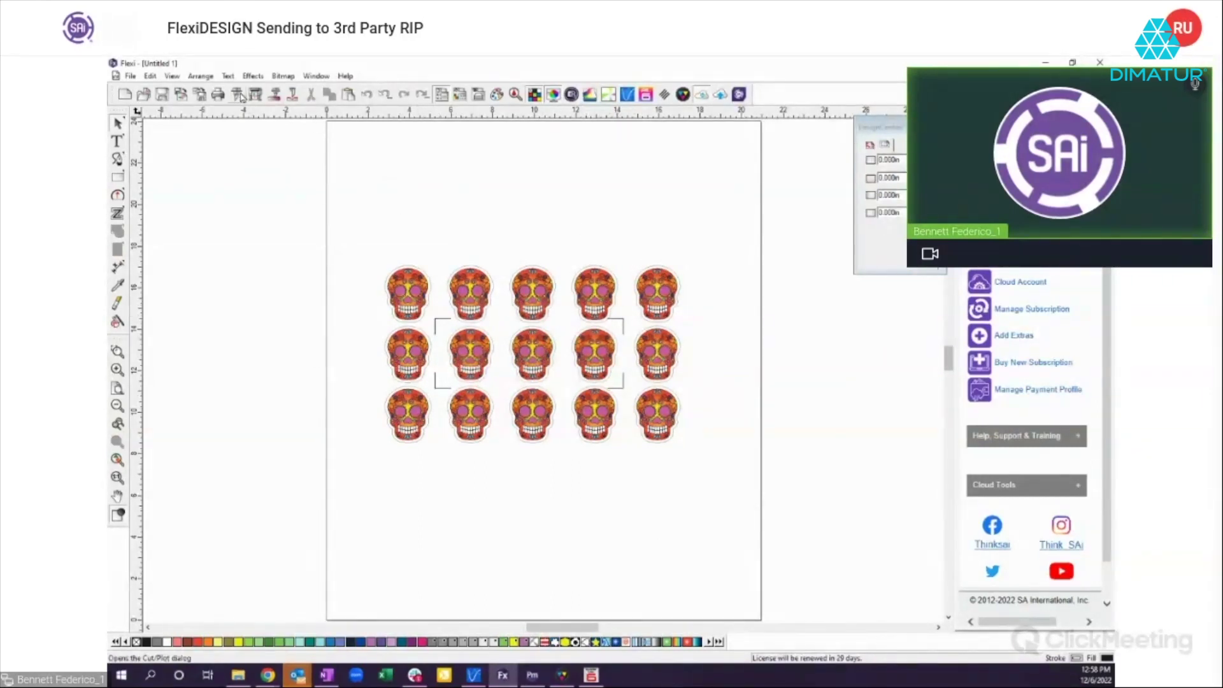
Step: Send the skulls' cut contours with the rectangle-based marks to the FC9000-160 cutter and switch to Production Manager
click(275, 100)
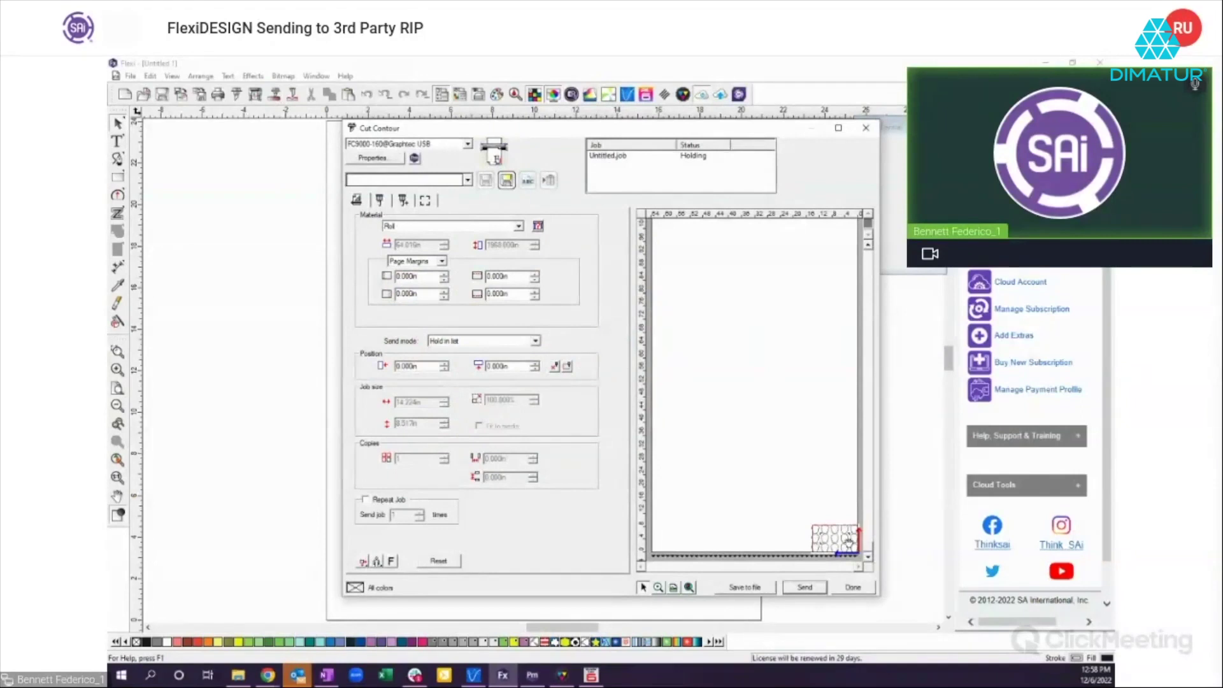
click(803, 592)
click(532, 675)
Step: Inspect the job properties of the held Untitled_1.job, cancel them, return to Flexi and close the Cut Contour dialog
click(444, 406)
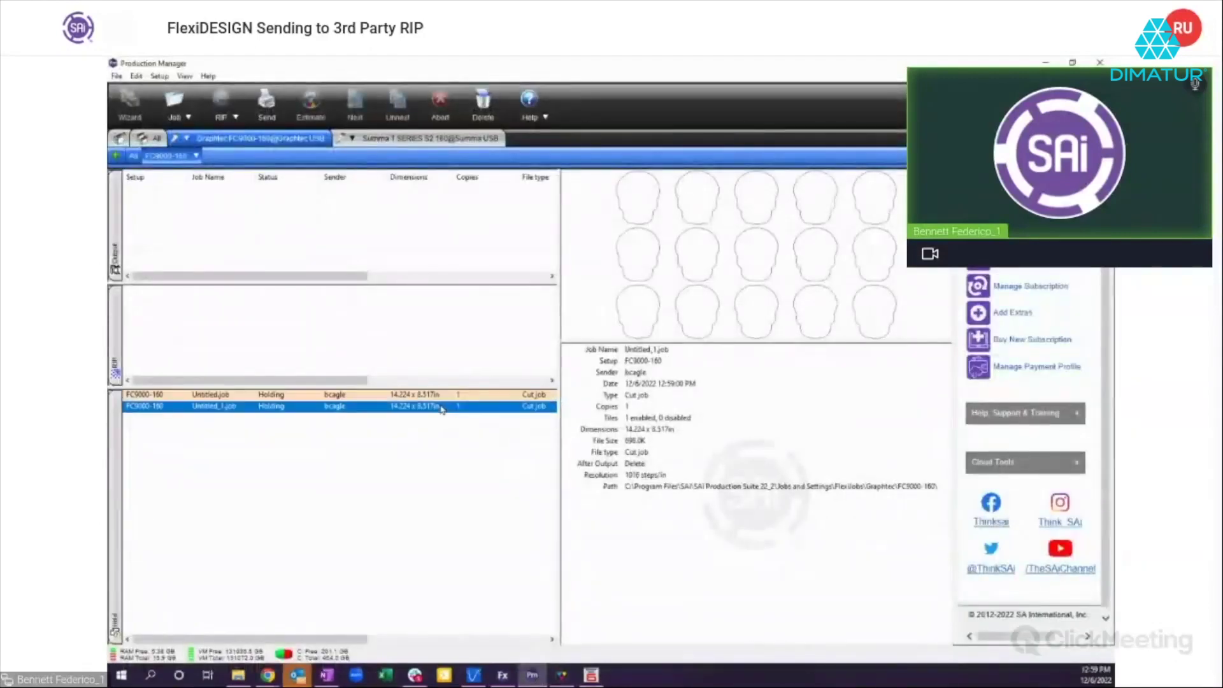
double_click(437, 408)
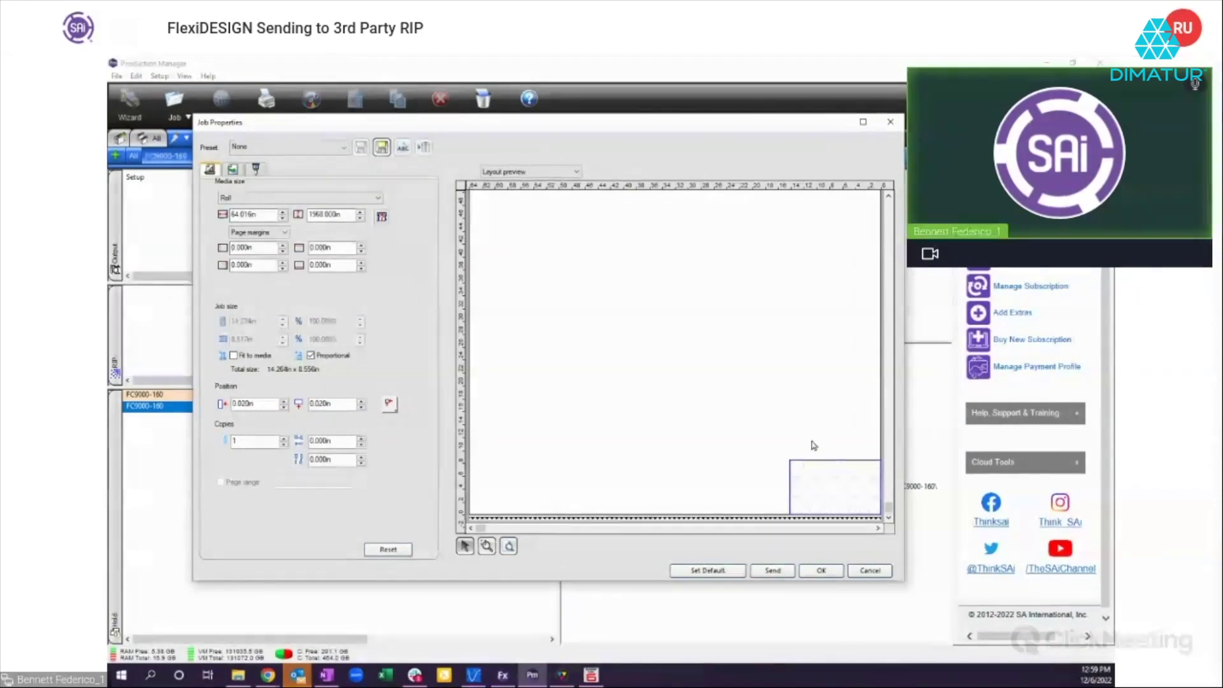
click(870, 571)
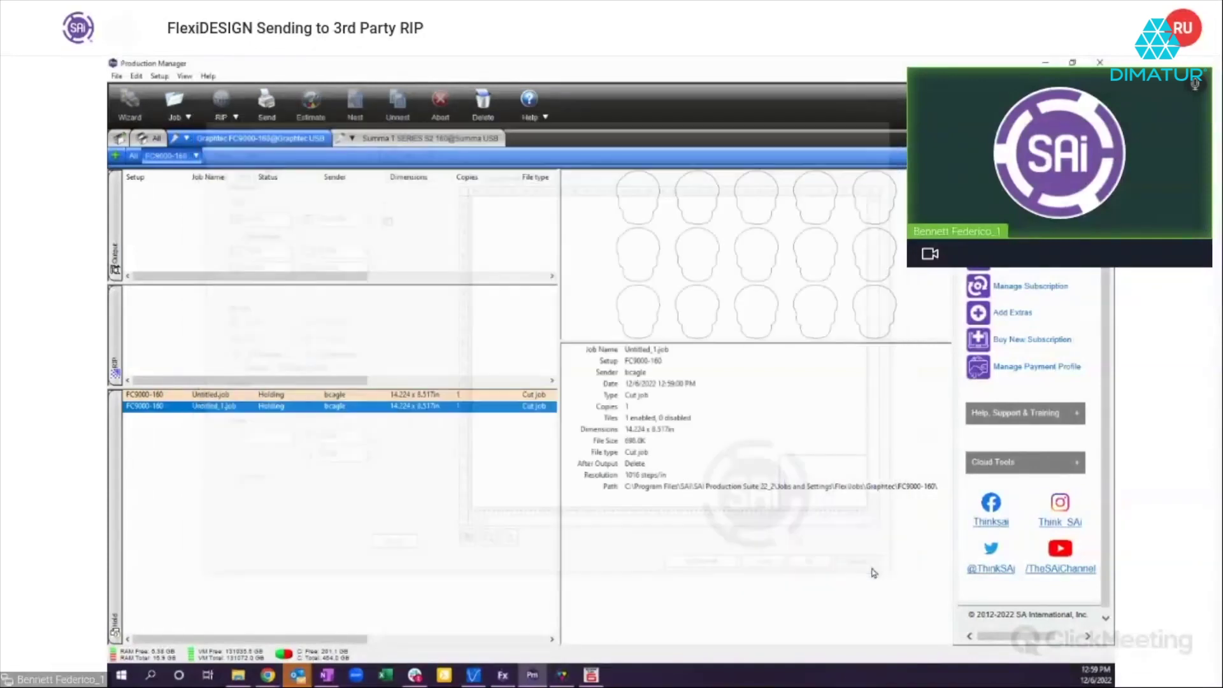
click(1043, 63)
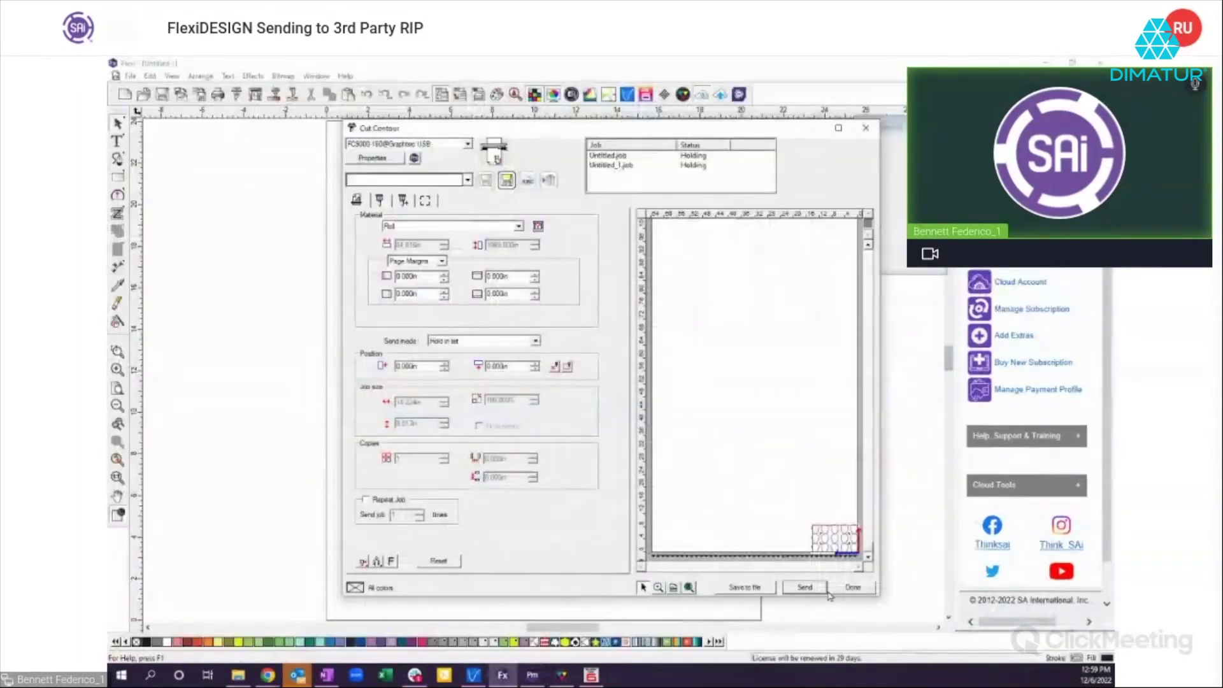
click(867, 589)
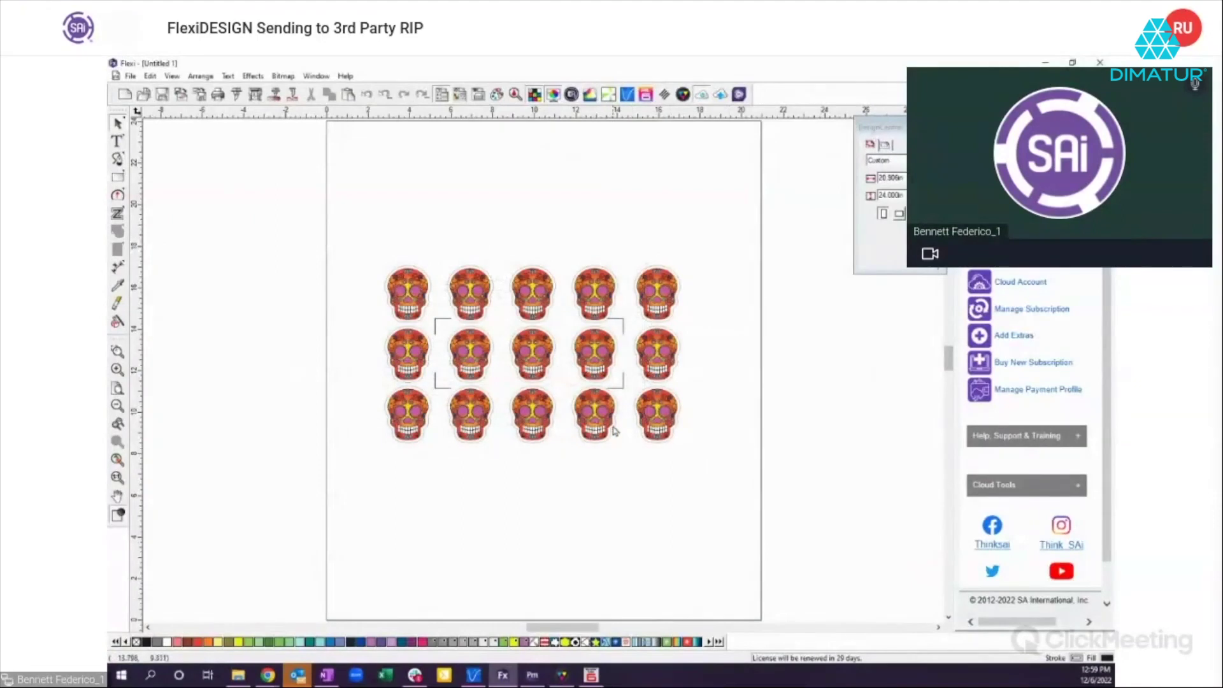
Step: Delete the rectangle-based contour cut marks around the three middle skulls
drag(620, 389, 624, 387)
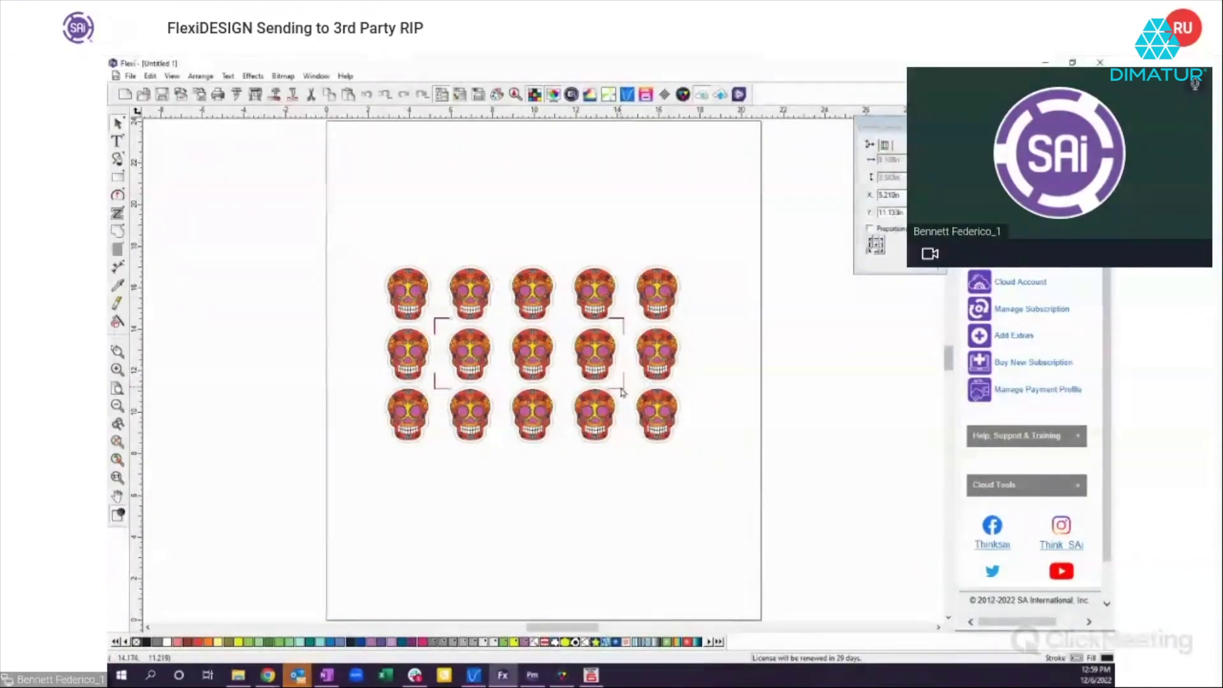
click(624, 385)
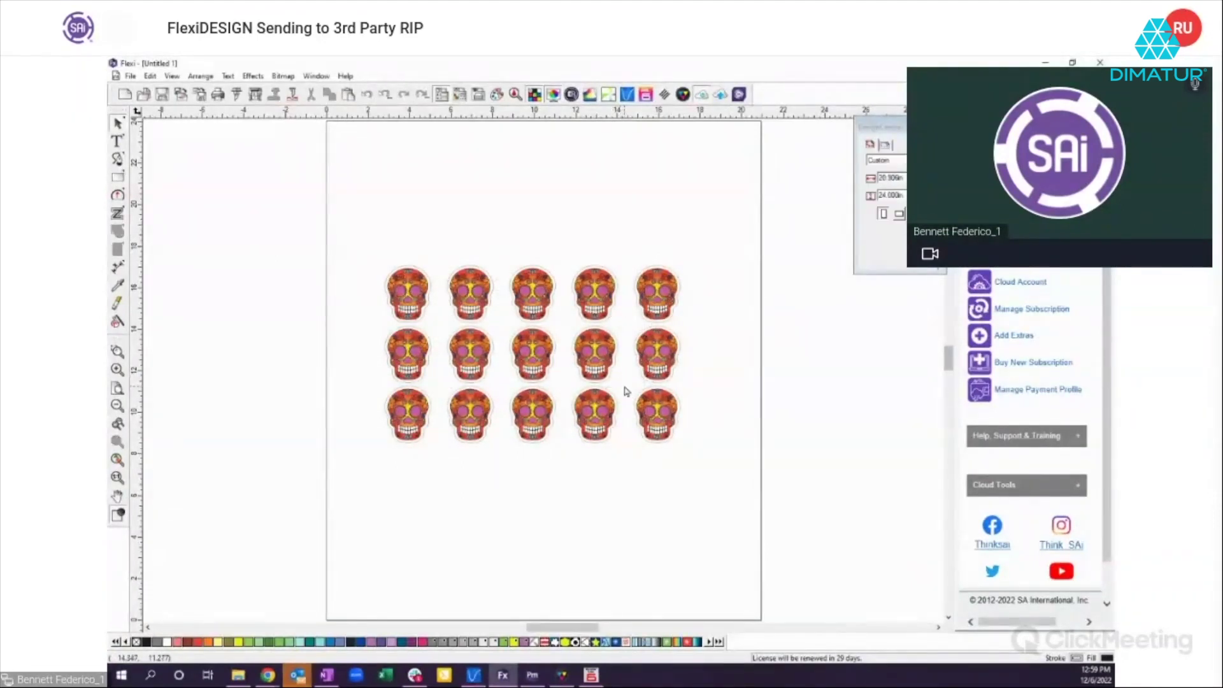
Step: Add contour cut marks around all fifteen skulls and set the mark type to OPOS
drag(338, 222, 699, 446)
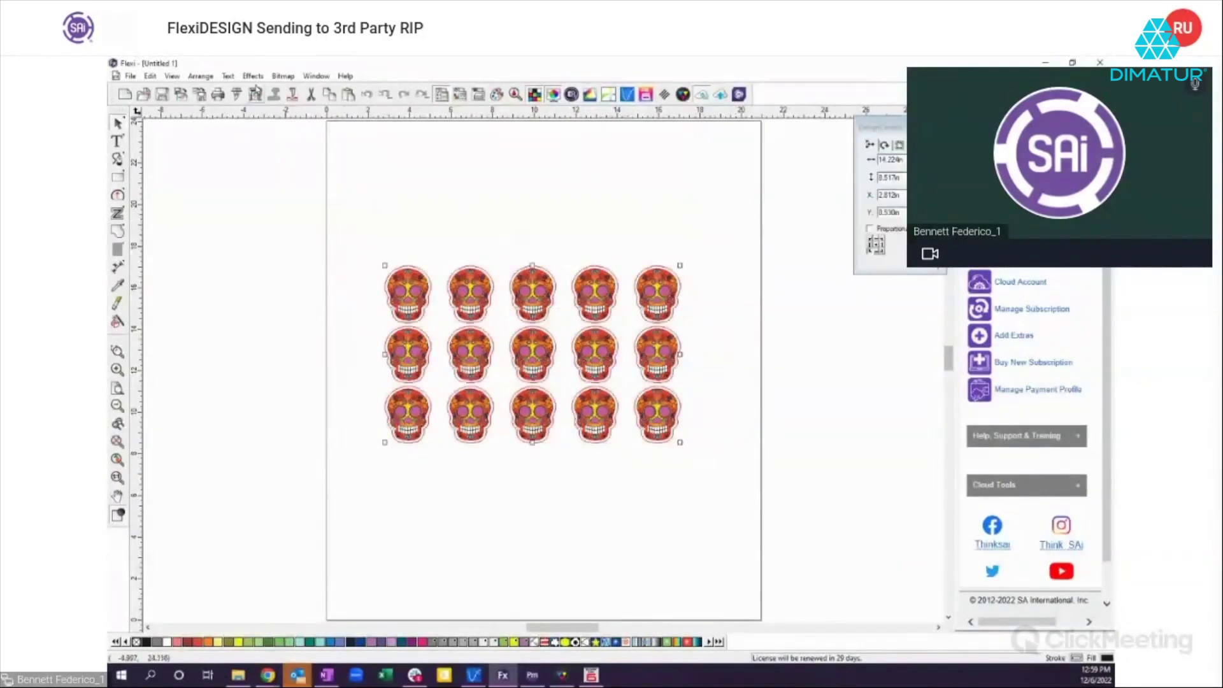
click(253, 76)
mouse_move(253, 75)
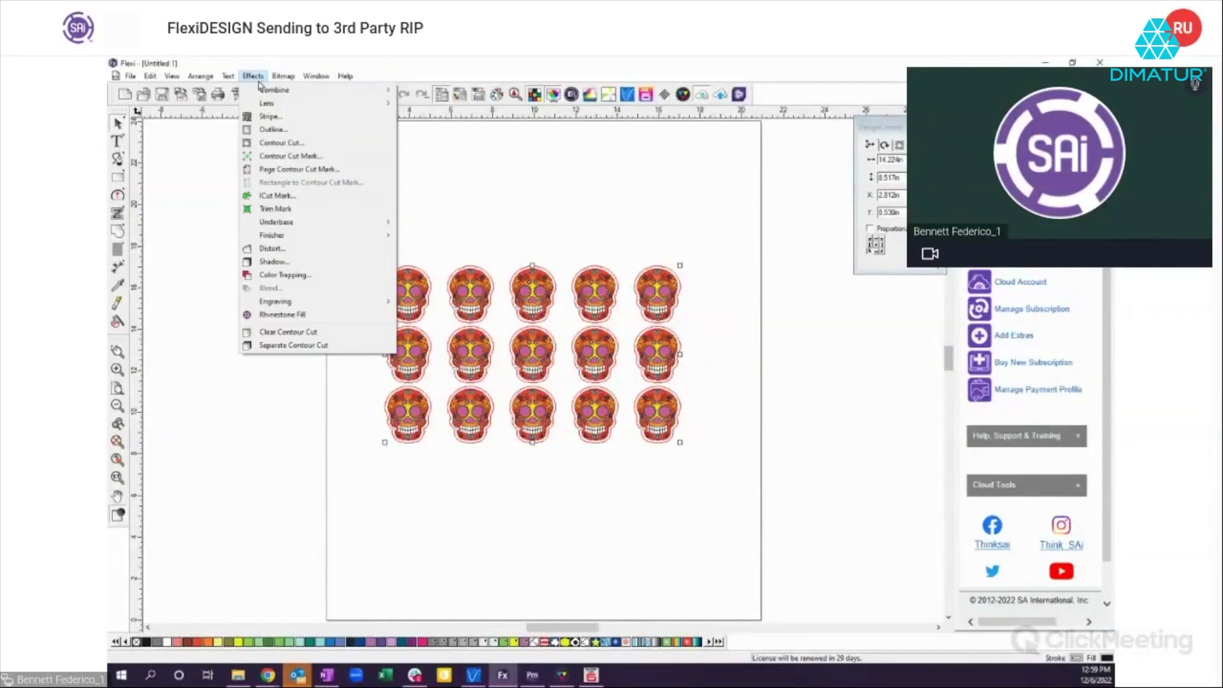
click(280, 159)
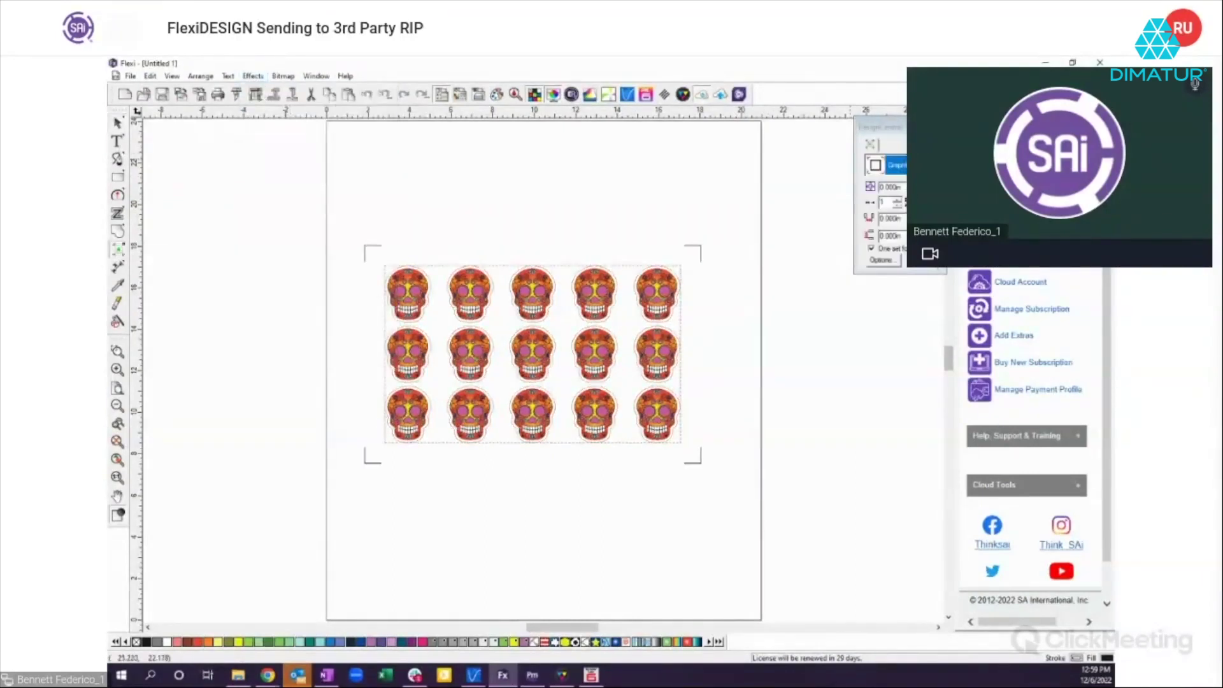
click(897, 165)
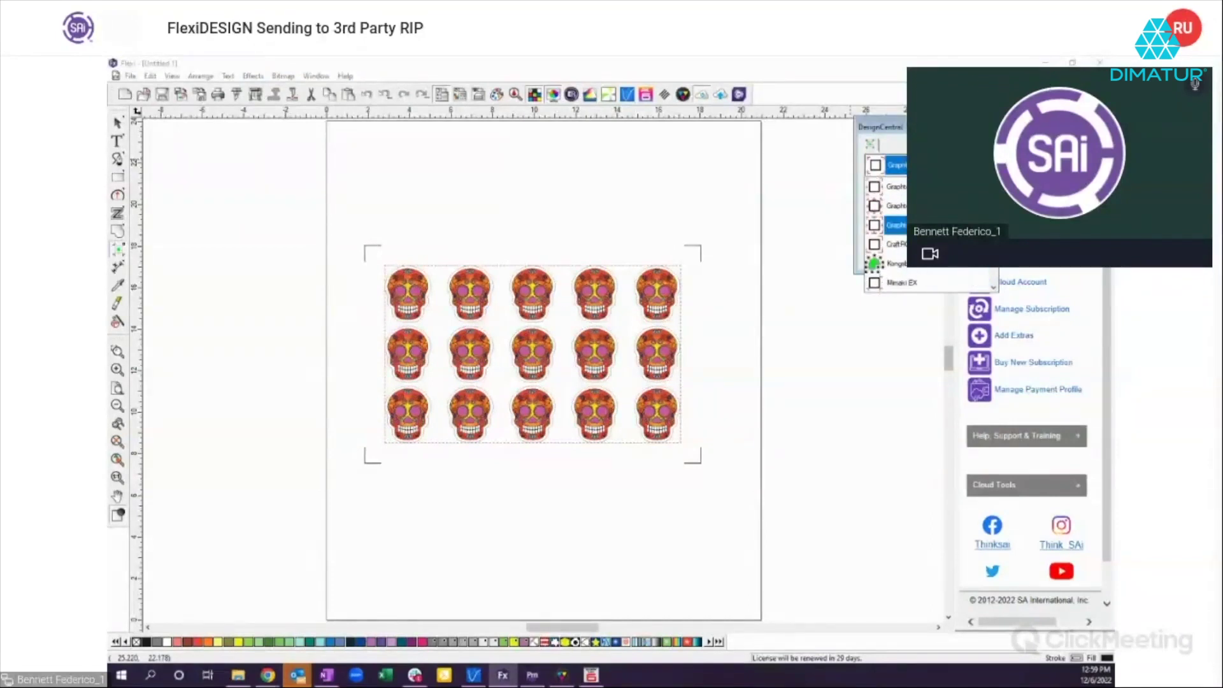
scroll(892, 235, down, 3)
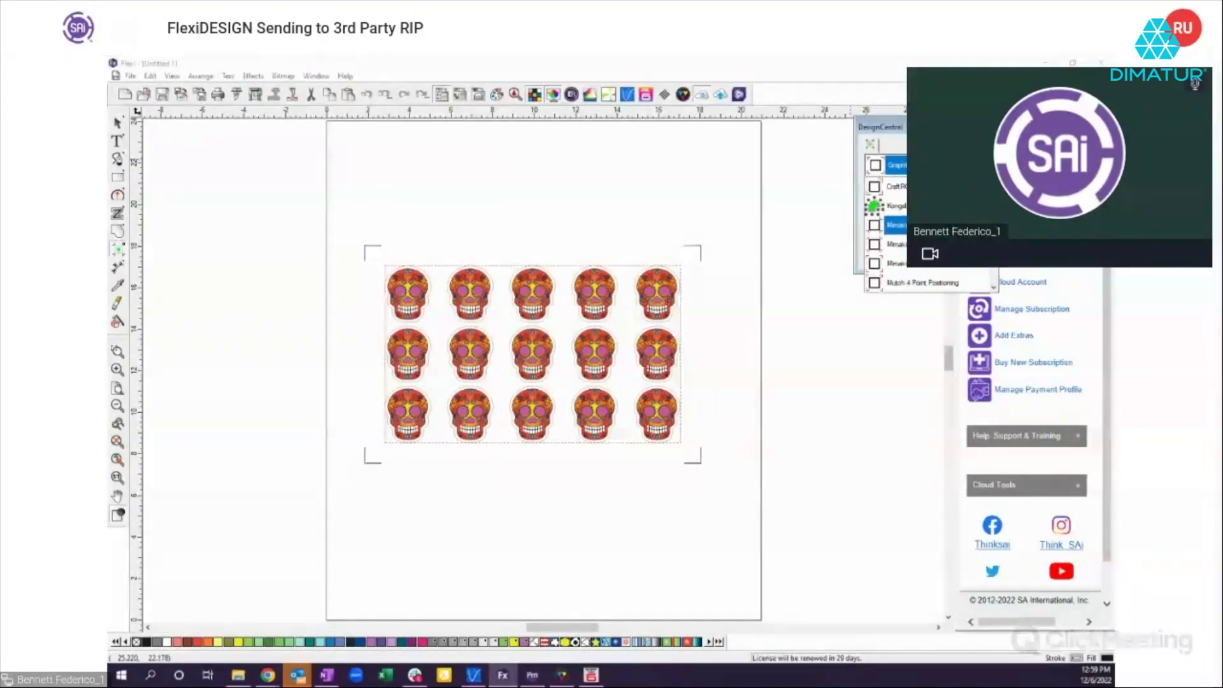
scroll(891, 236, down, 2)
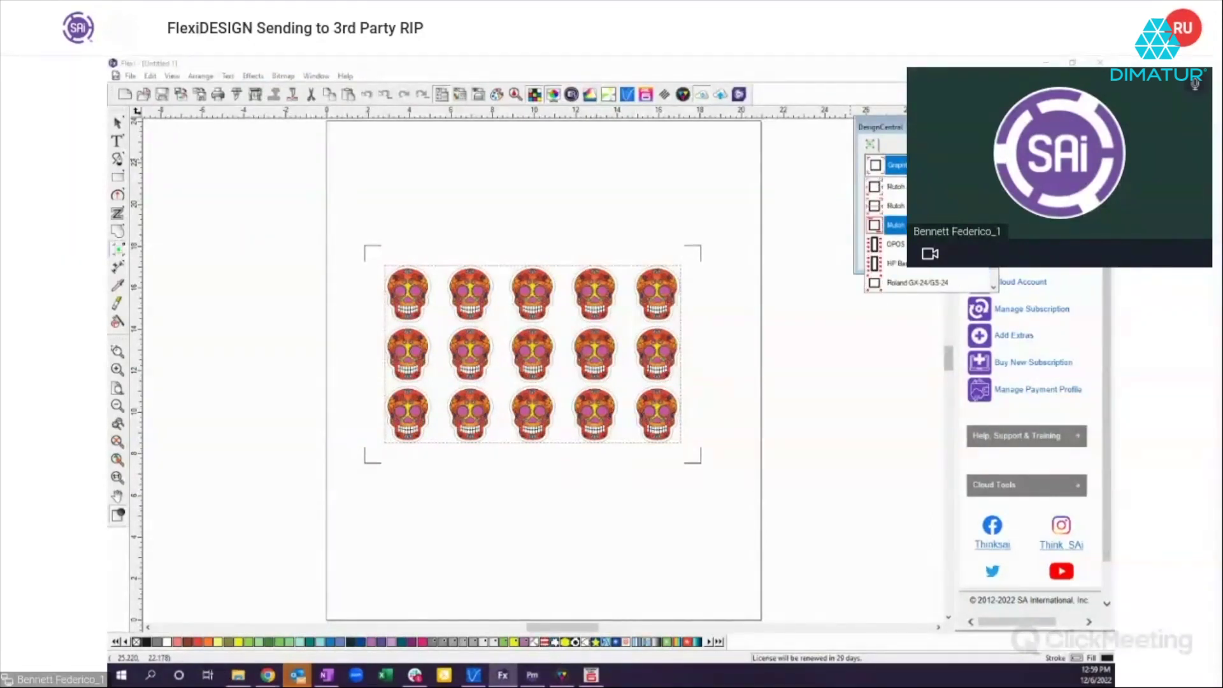
click(895, 244)
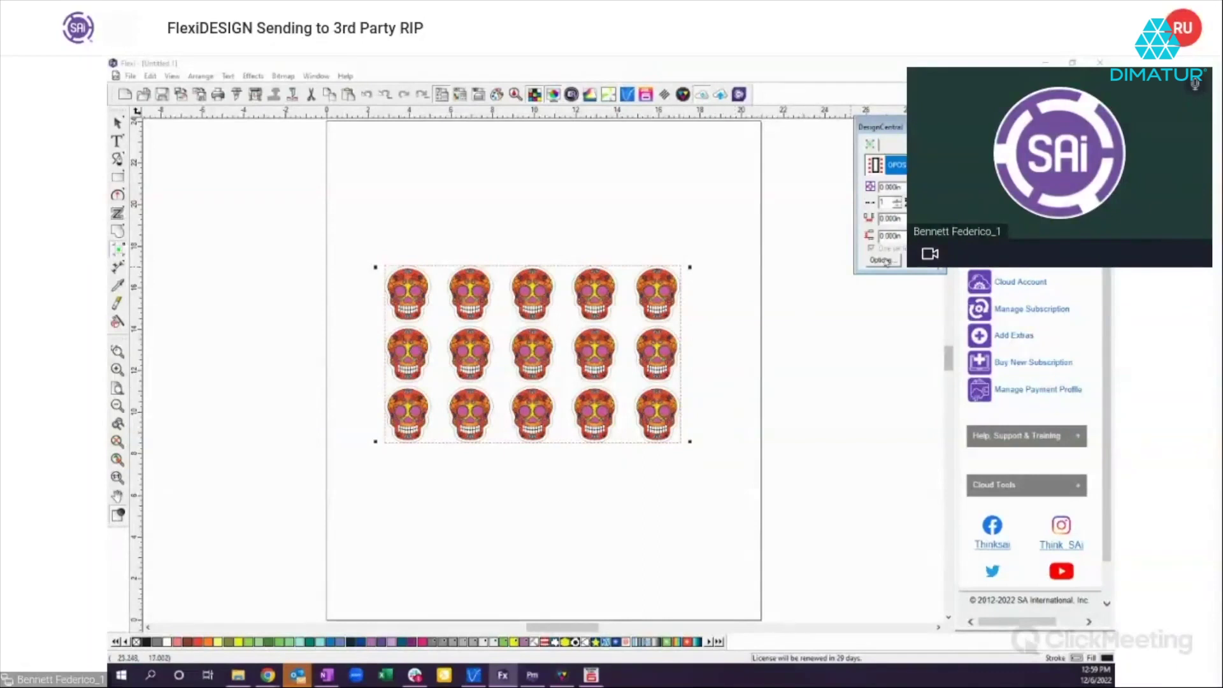
Step: Enable barcodes at the bottom and on top for the OPOS XY marks, with 0.100 in between barcode and job
click(882, 261)
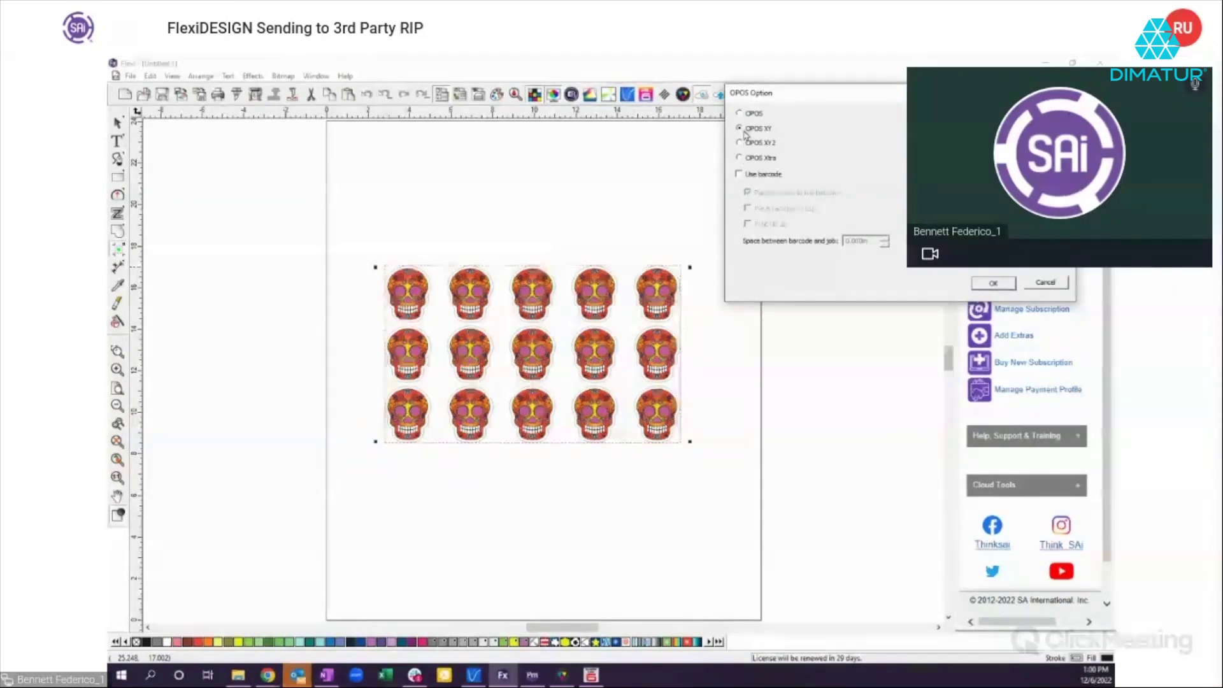
click(739, 176)
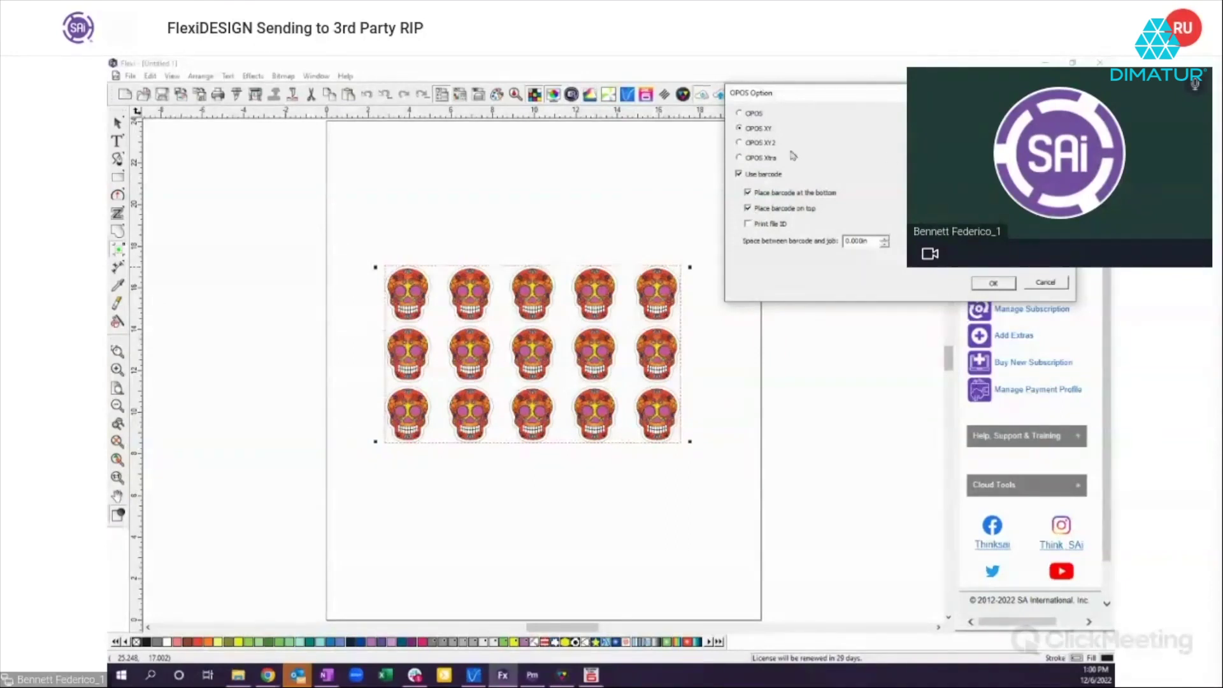
click(885, 238)
click(995, 284)
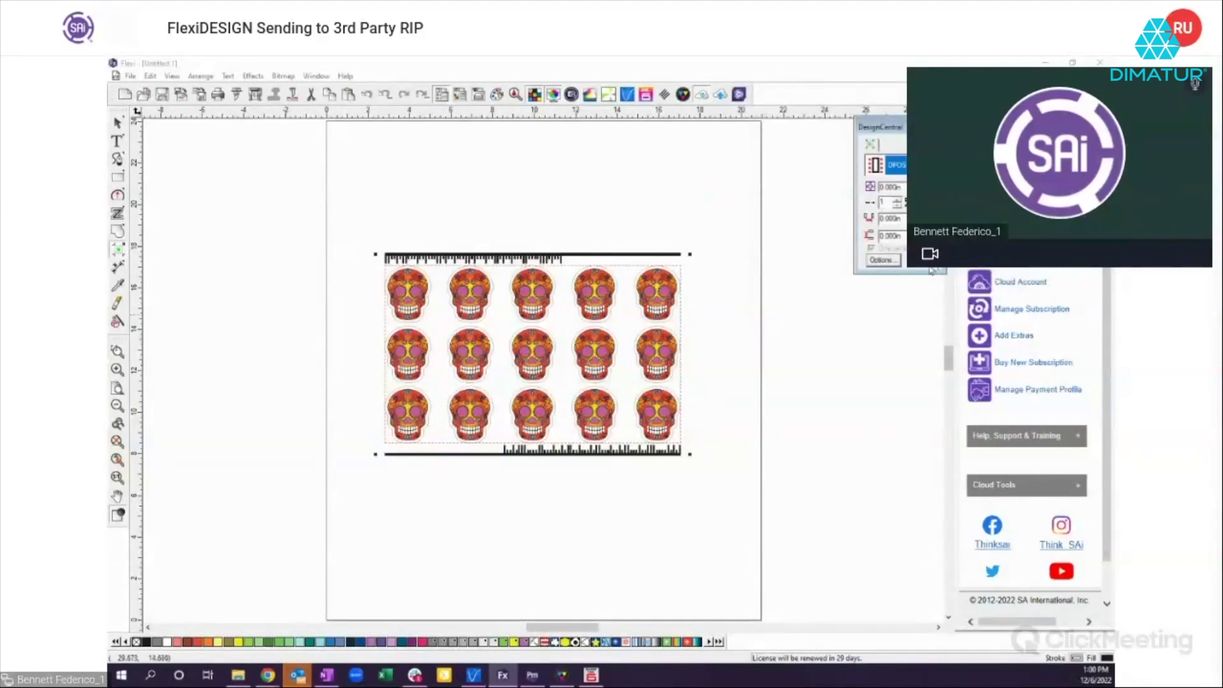
click(644, 533)
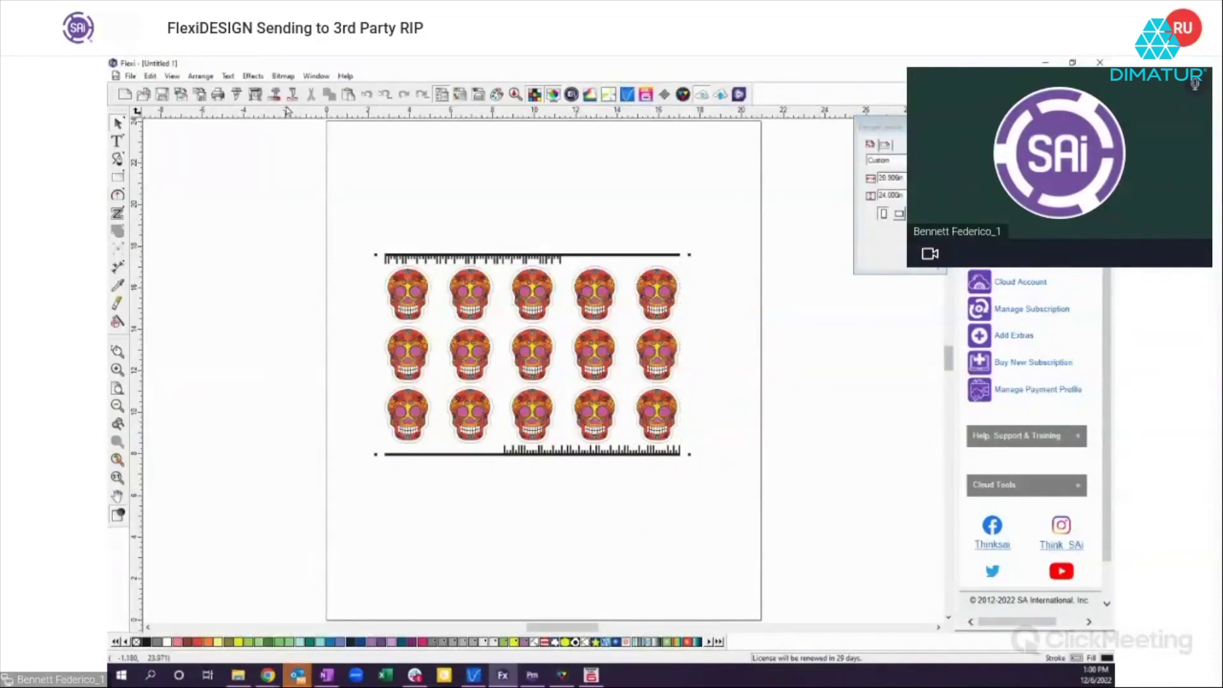
Step: Try sending the OPOS-marked skull contours to the FC9000-160 cutter, and send them to the Summa T SERIES S2 160 cutter instead
click(275, 94)
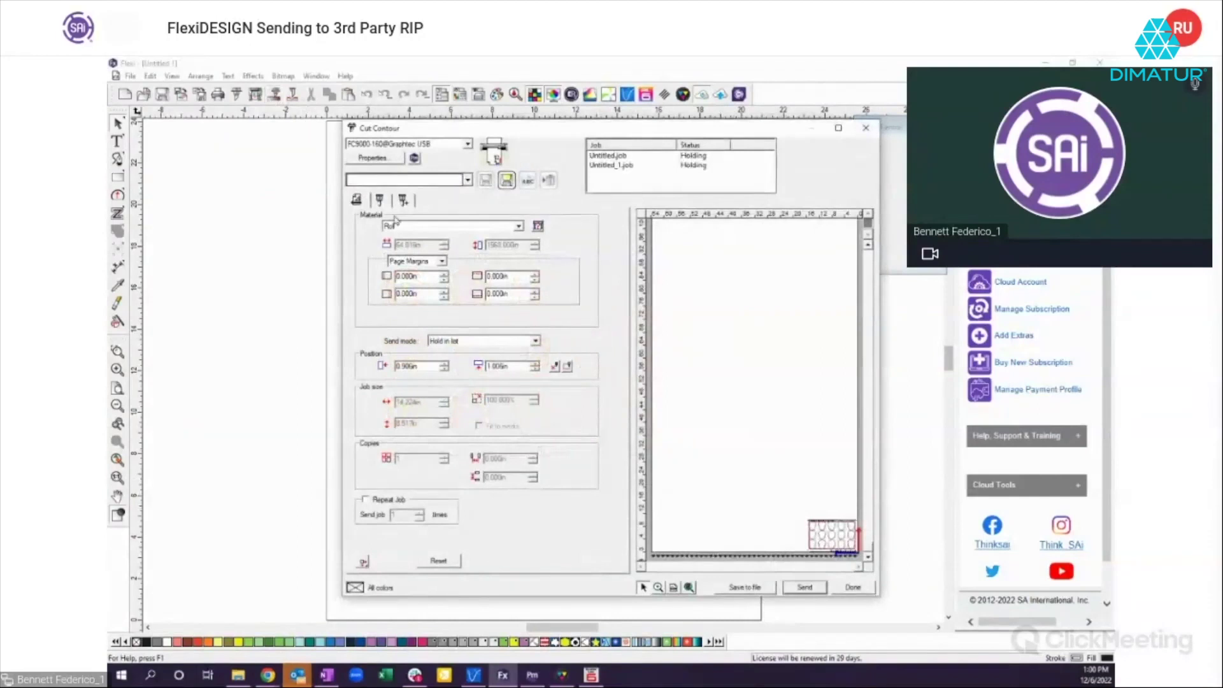
click(806, 587)
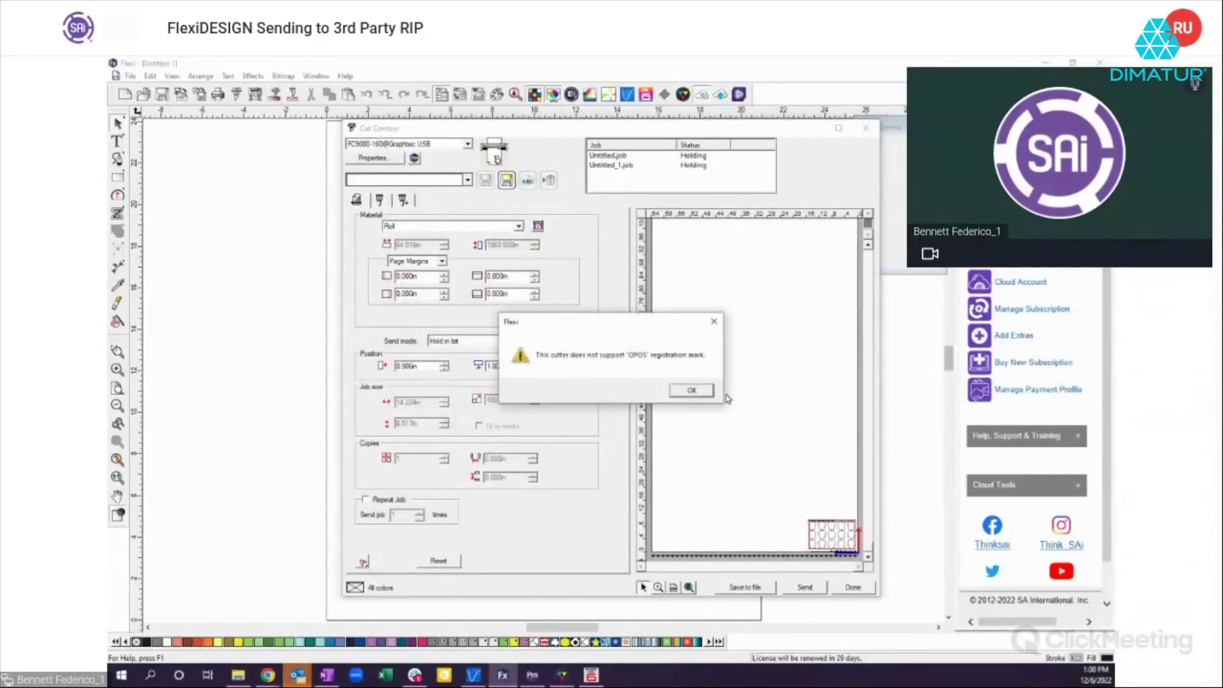
click(691, 391)
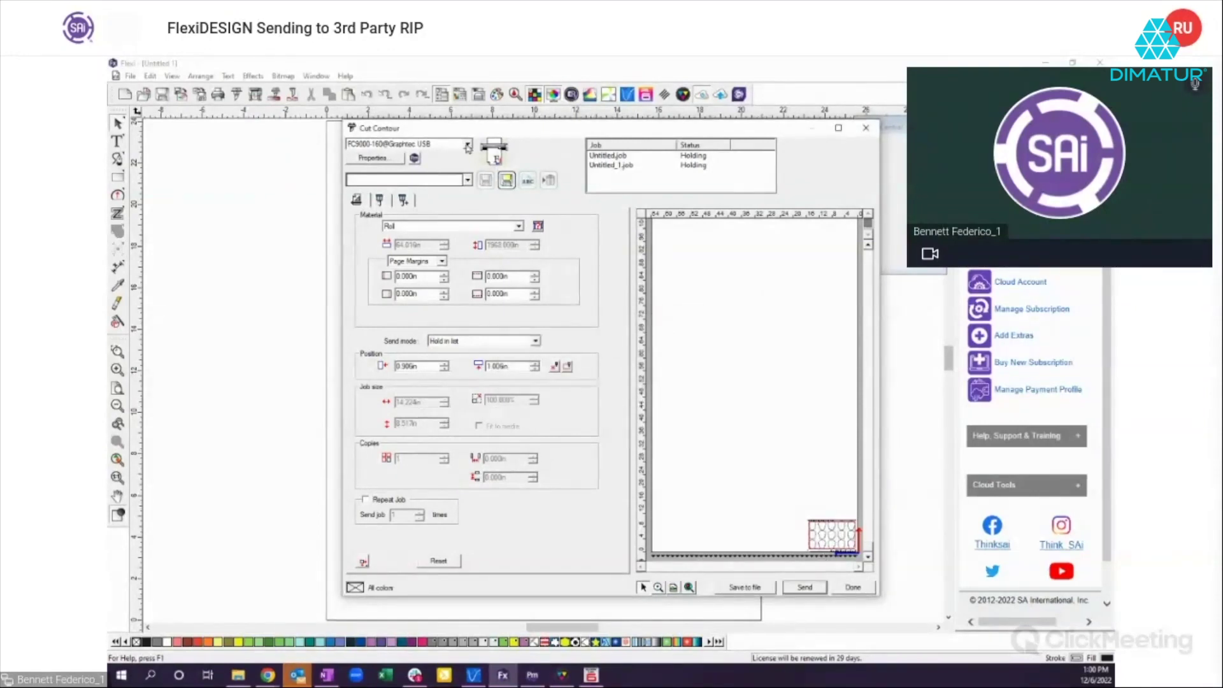
click(468, 146)
click(415, 163)
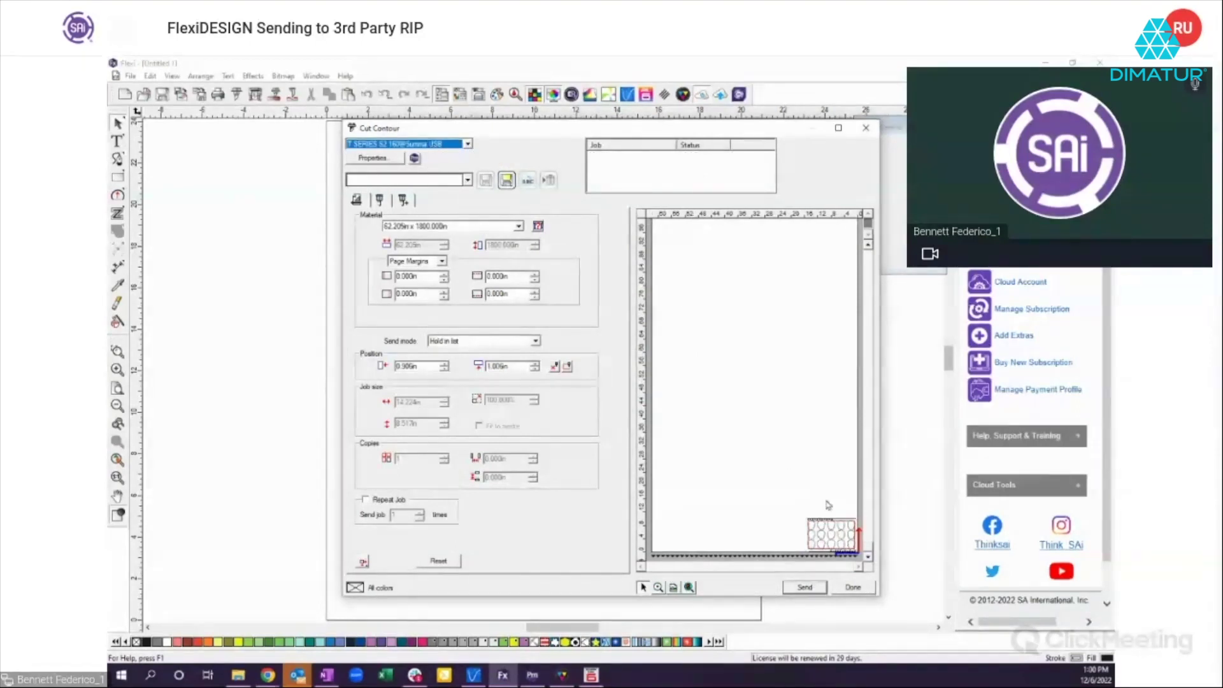
click(804, 587)
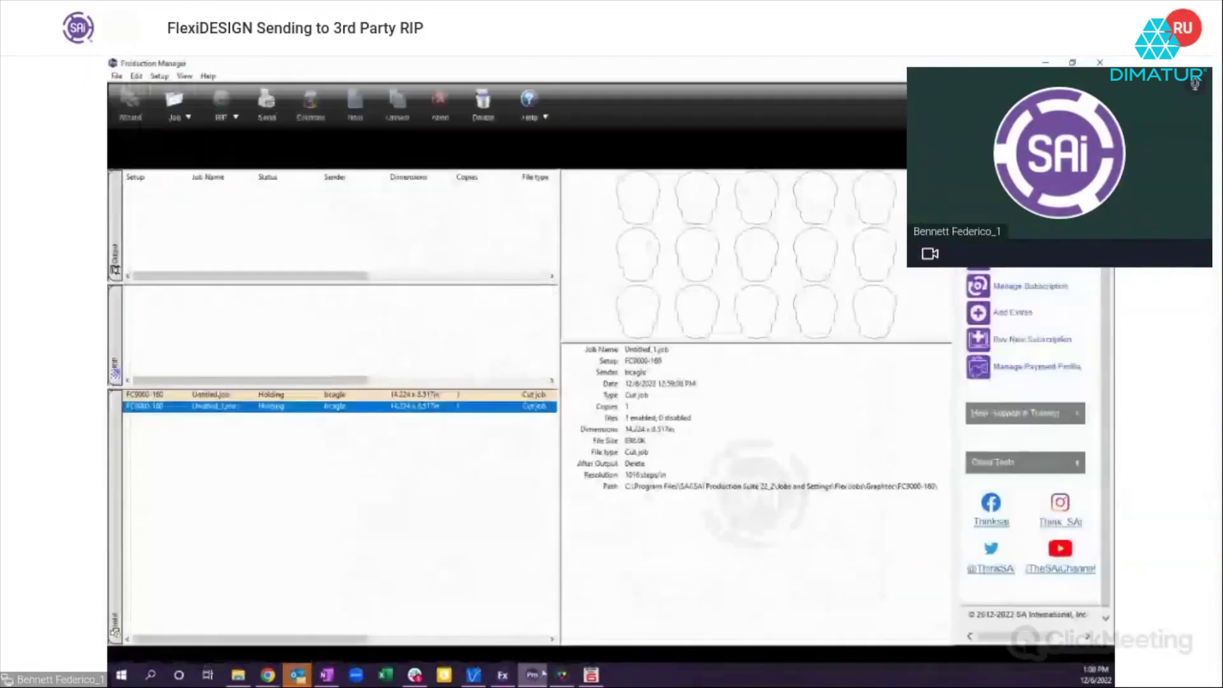
Step: Switch to Production Manager, select the Summa T SERIES S2 160's held Untitled.job and start that cutter's barcode server
click(533, 675)
click(449, 139)
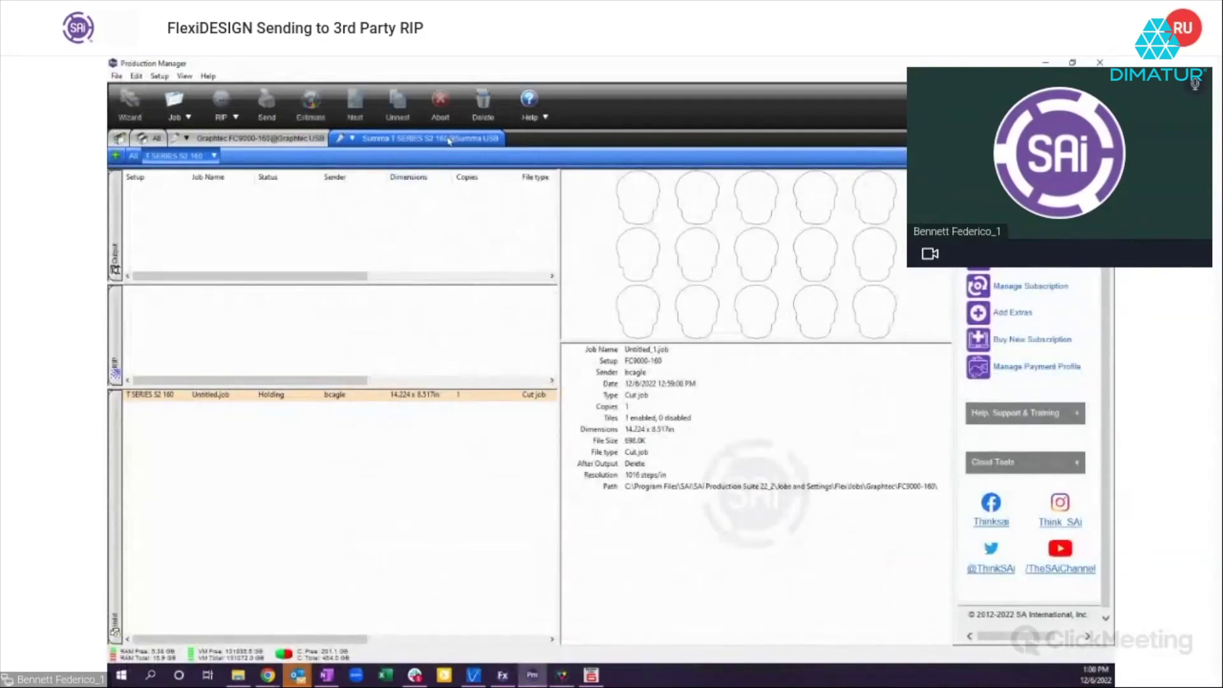
click(291, 399)
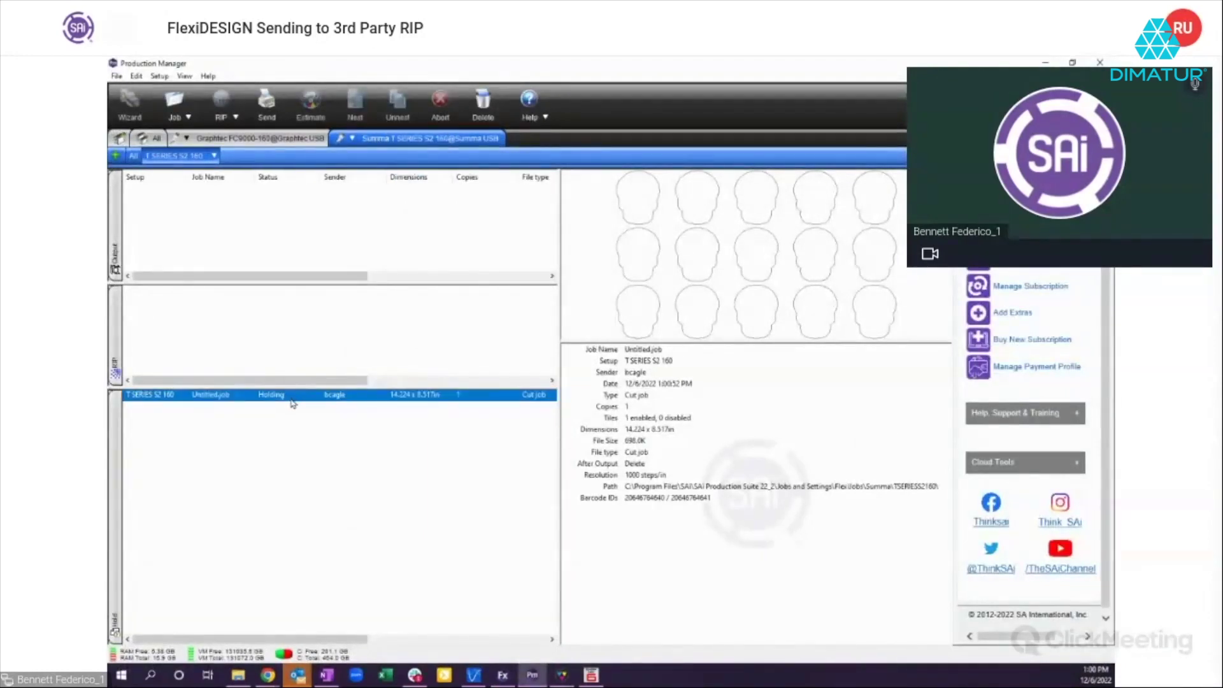
click(213, 157)
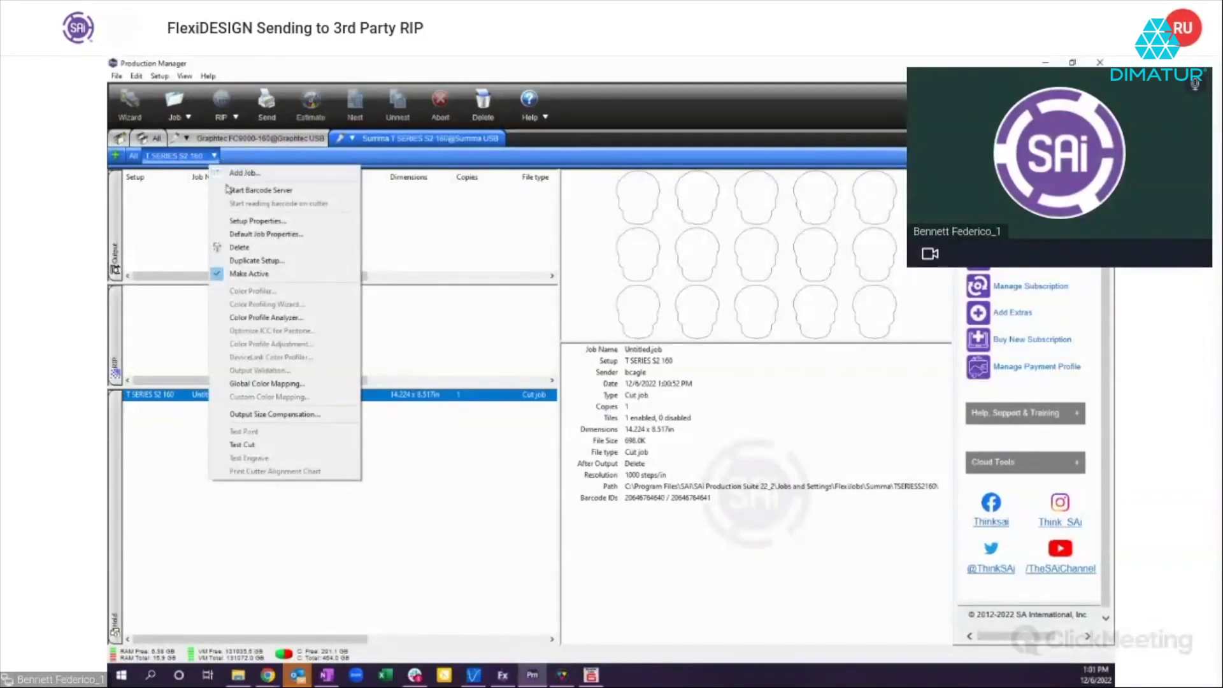
click(266, 191)
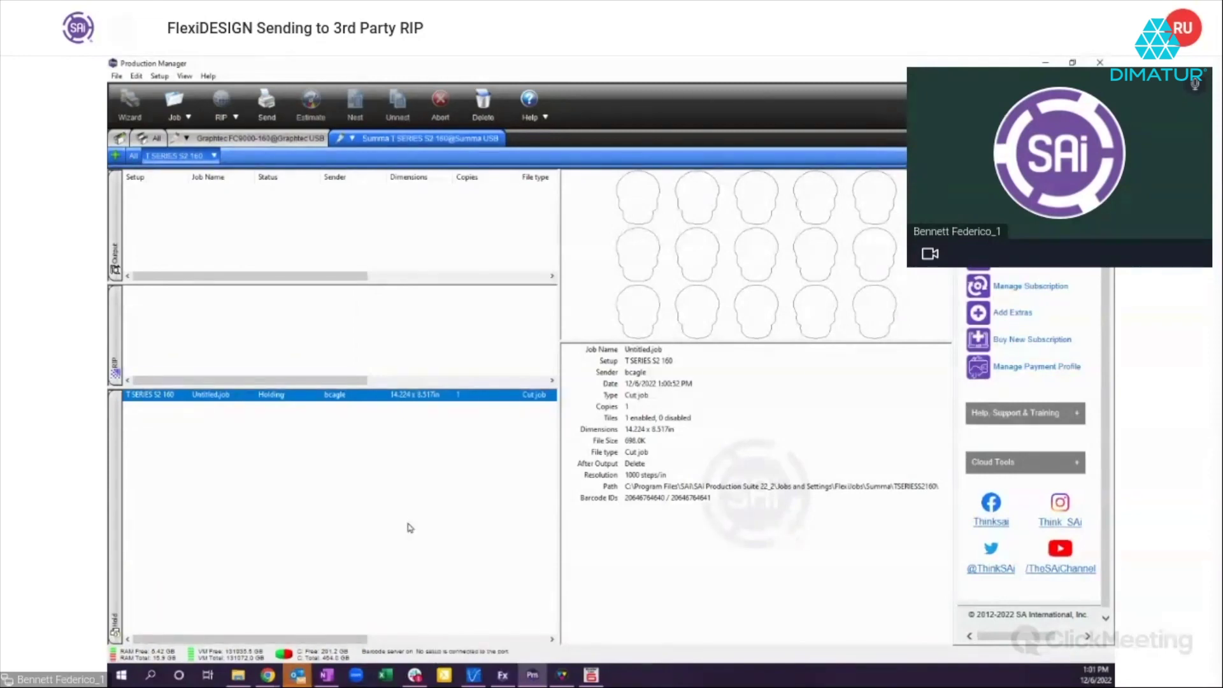
click(214, 155)
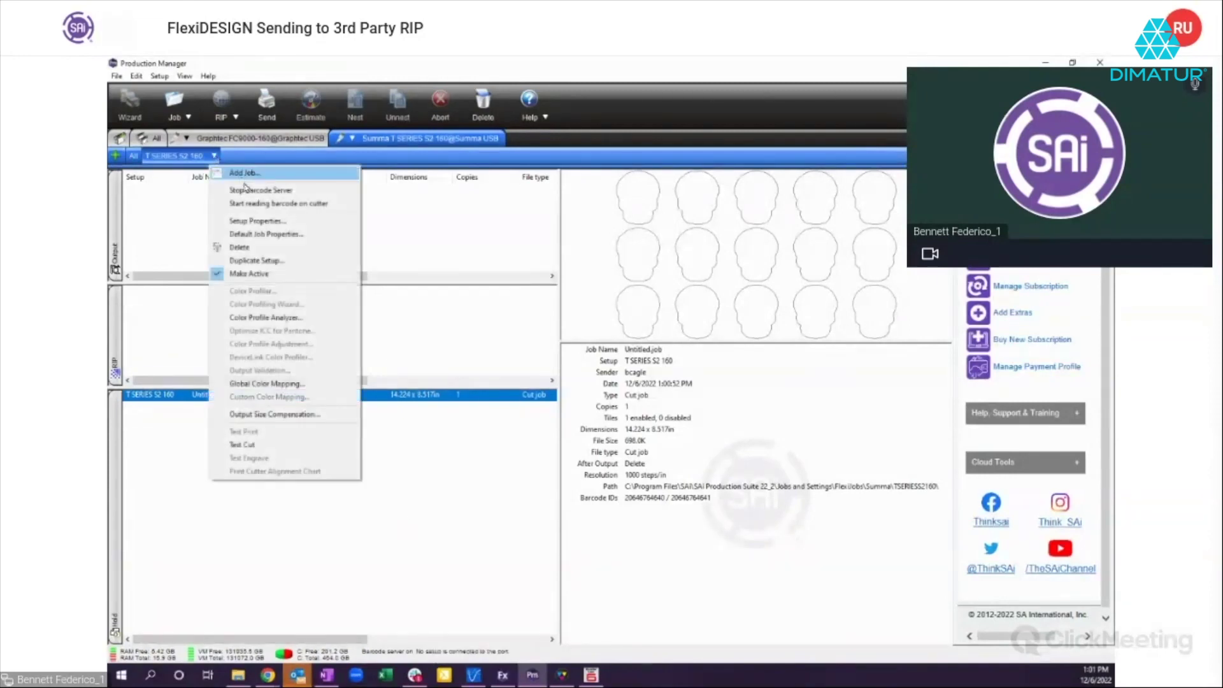
click(428, 428)
Step: Start the Data Link Server for the Graphtec FC9000-160, return to Flexi and close the Cut Contour dialog
click(261, 139)
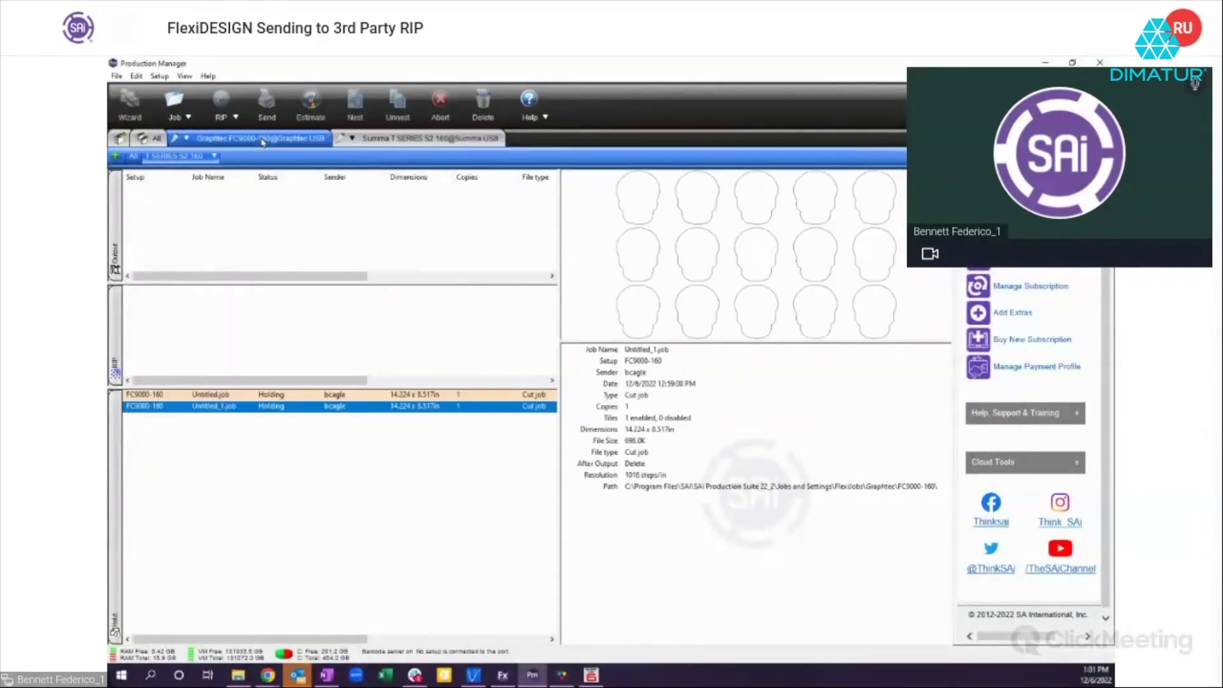
click(196, 155)
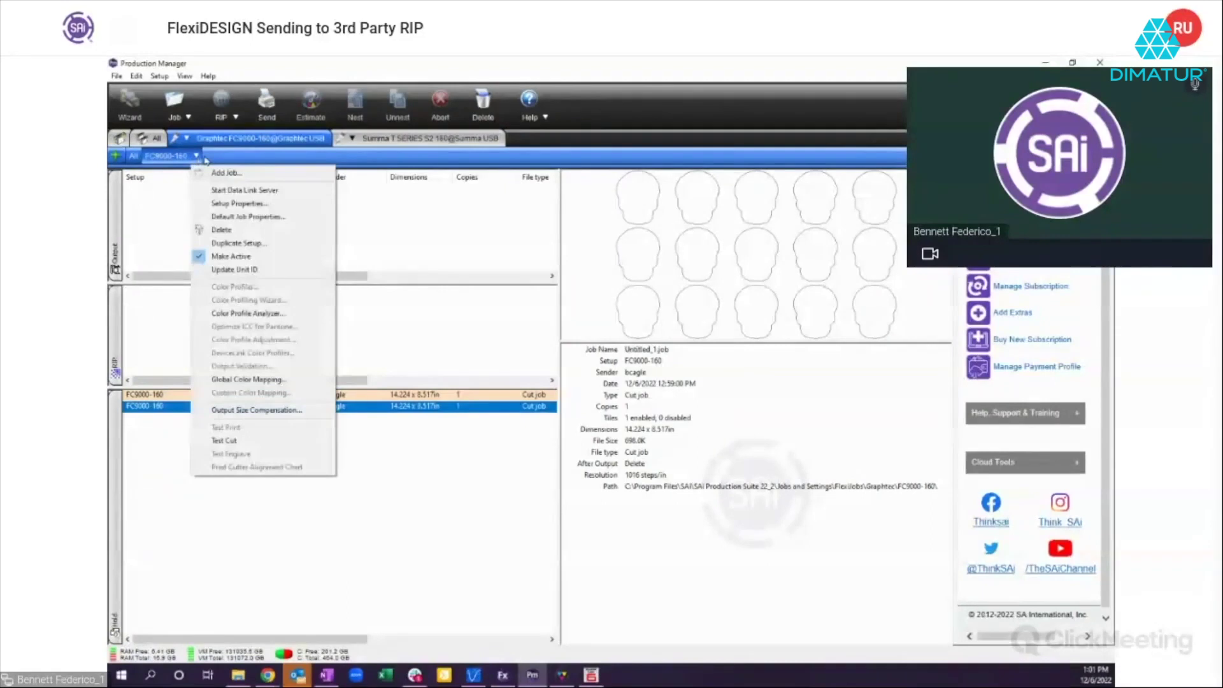
click(242, 191)
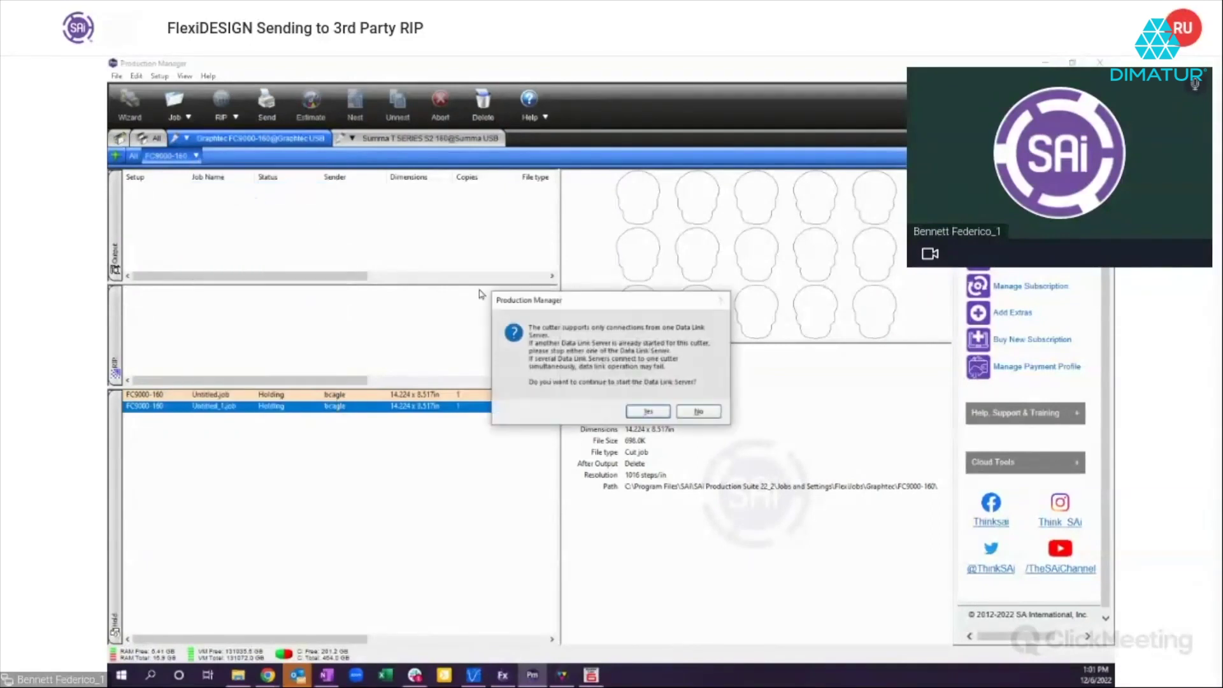
click(649, 411)
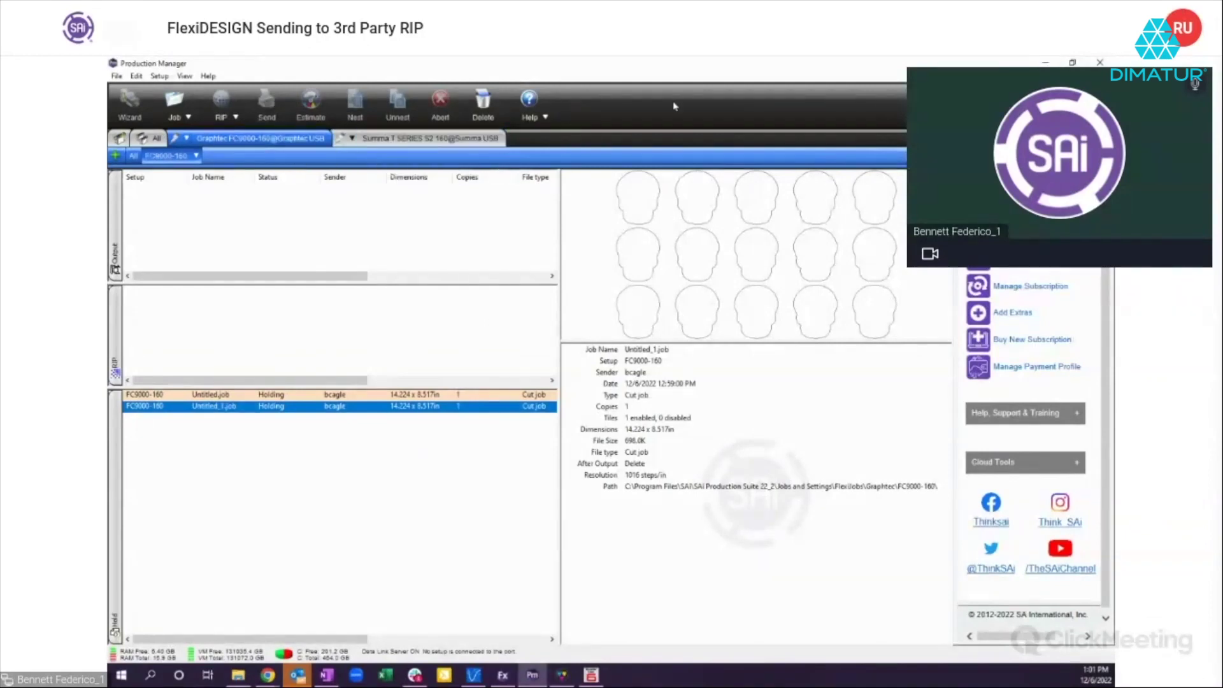
click(1045, 62)
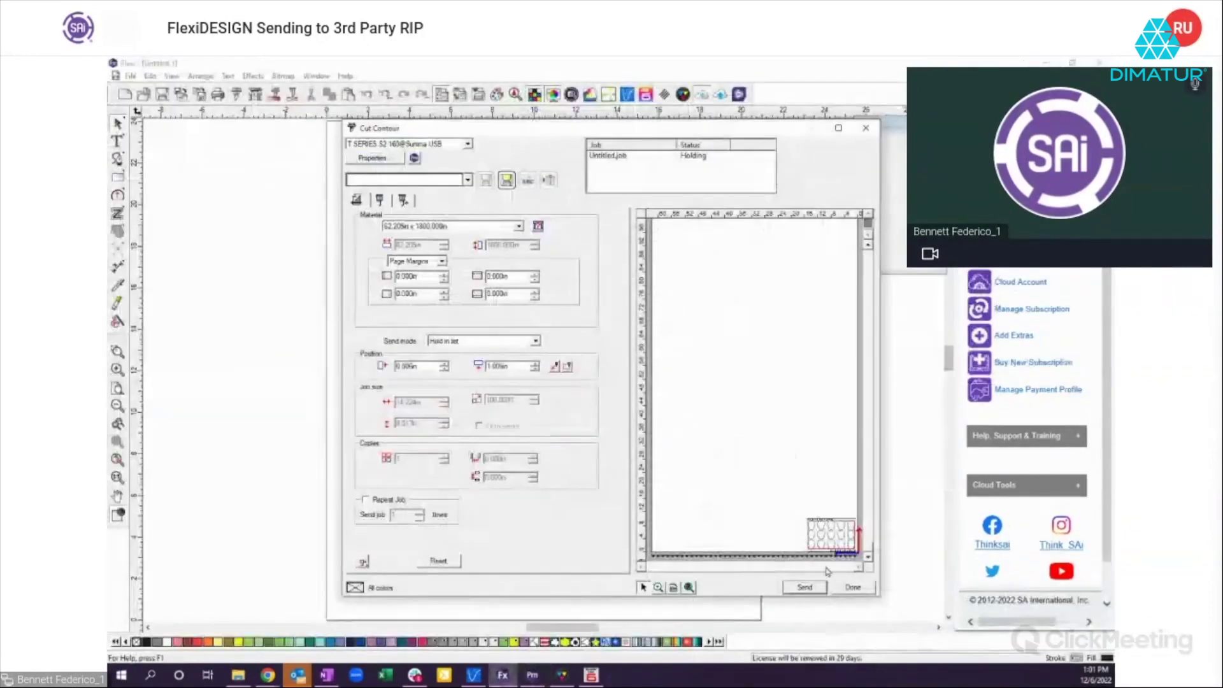
click(853, 587)
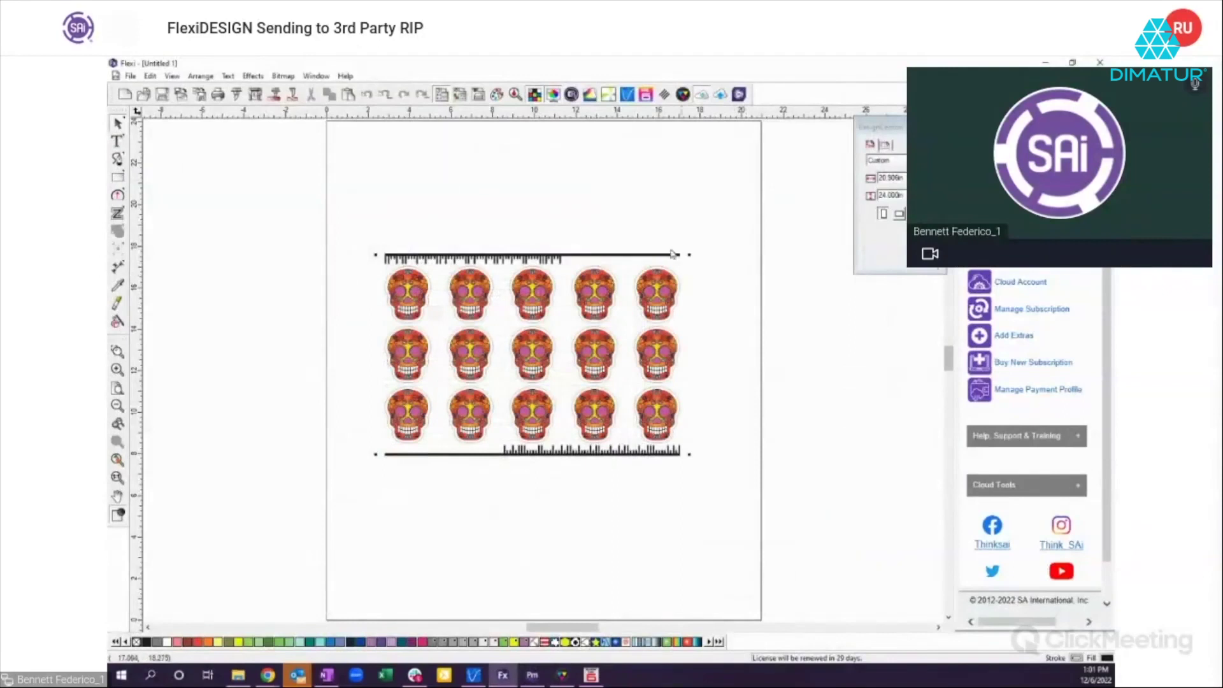
Step: Inspect the OPOS options of the contour cut marks around the skulls and cancel them
click(538, 263)
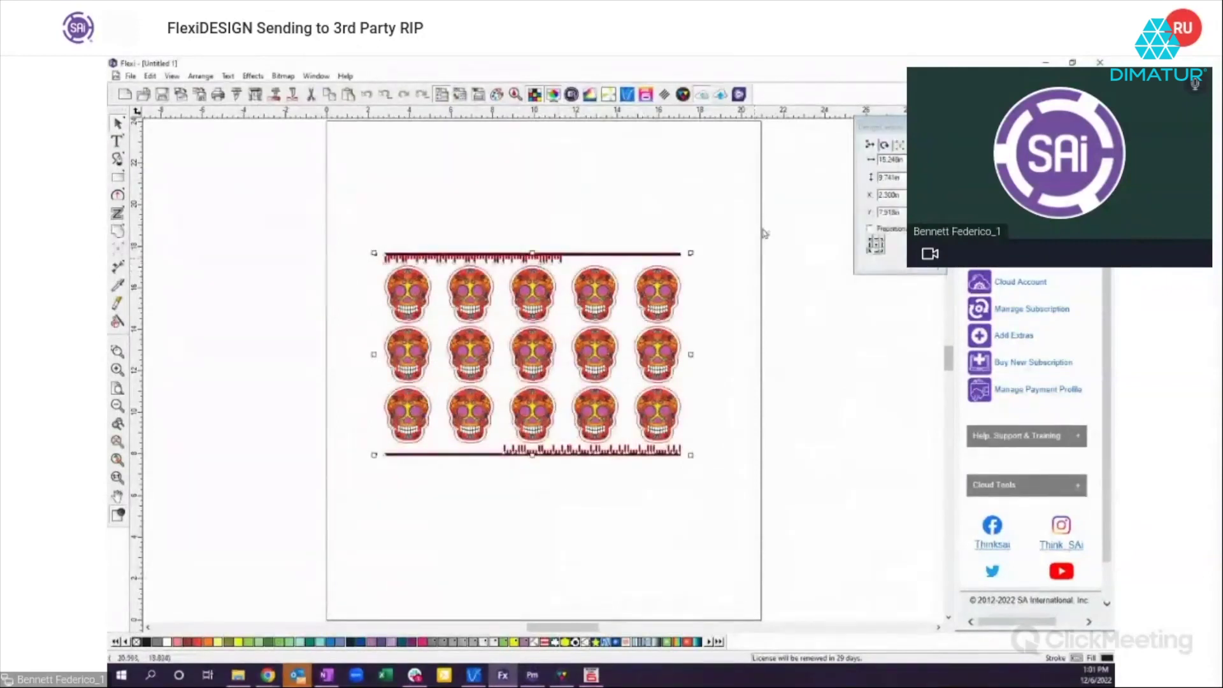
click(901, 145)
click(882, 261)
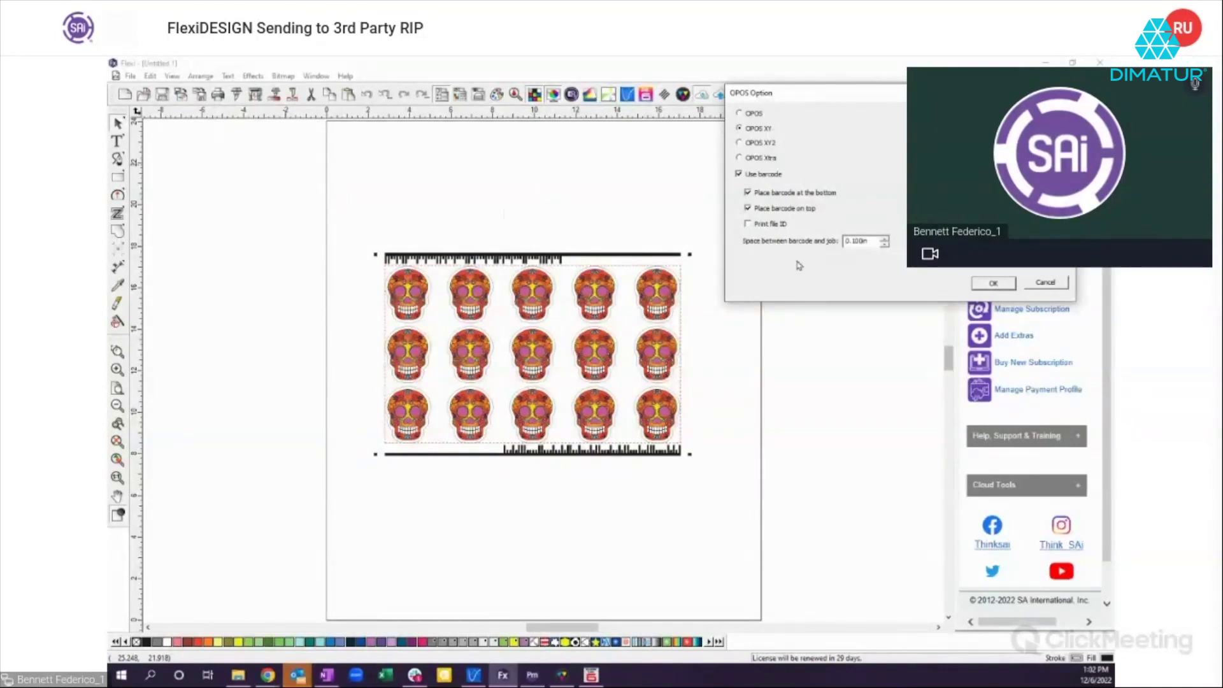
click(1044, 283)
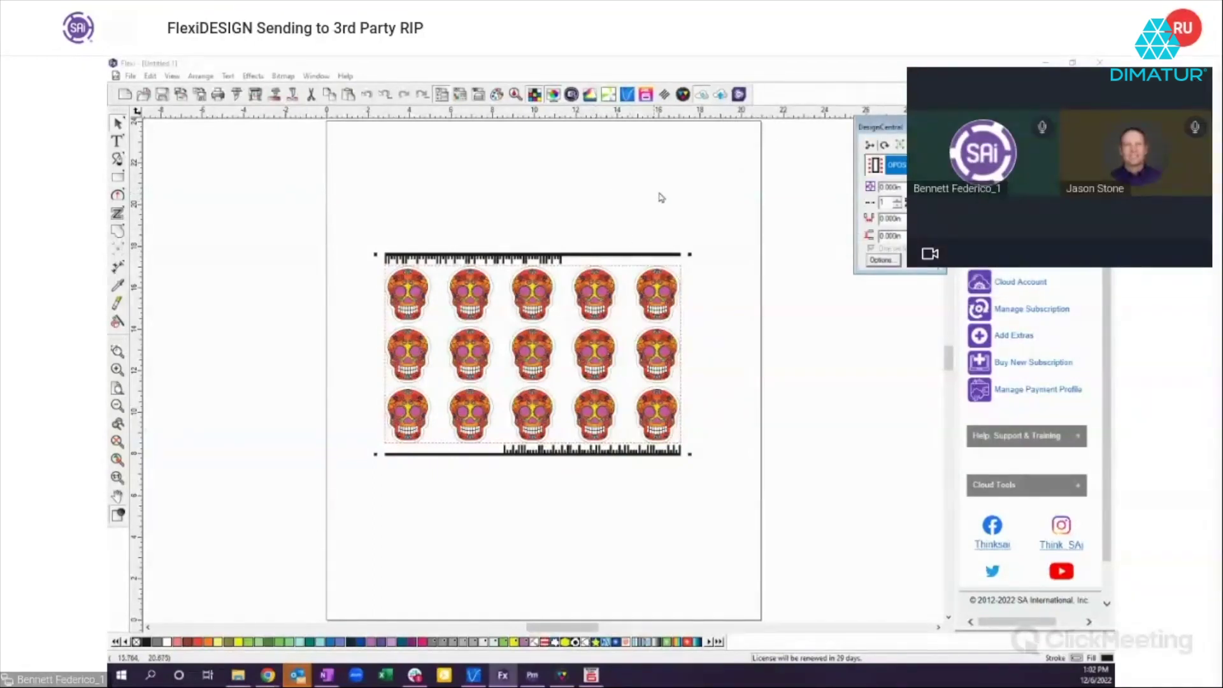
click(323, 210)
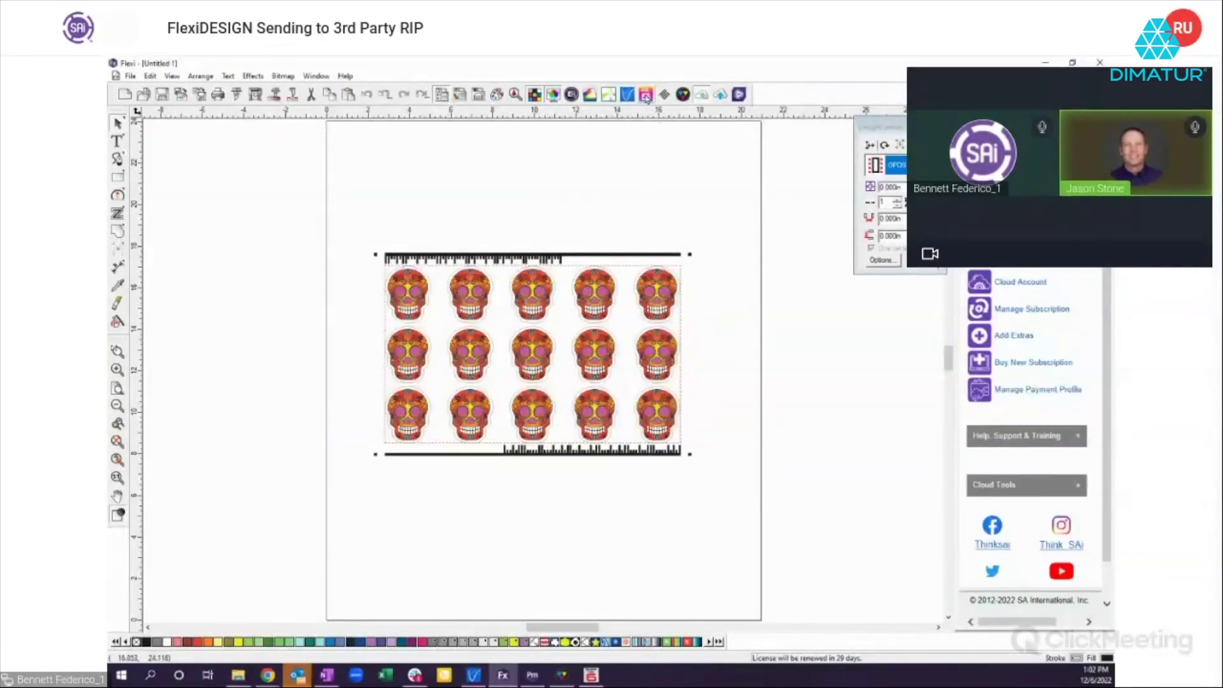
Step: Open the Send to RasterLink settings for the skull design and examine the available printers
click(645, 95)
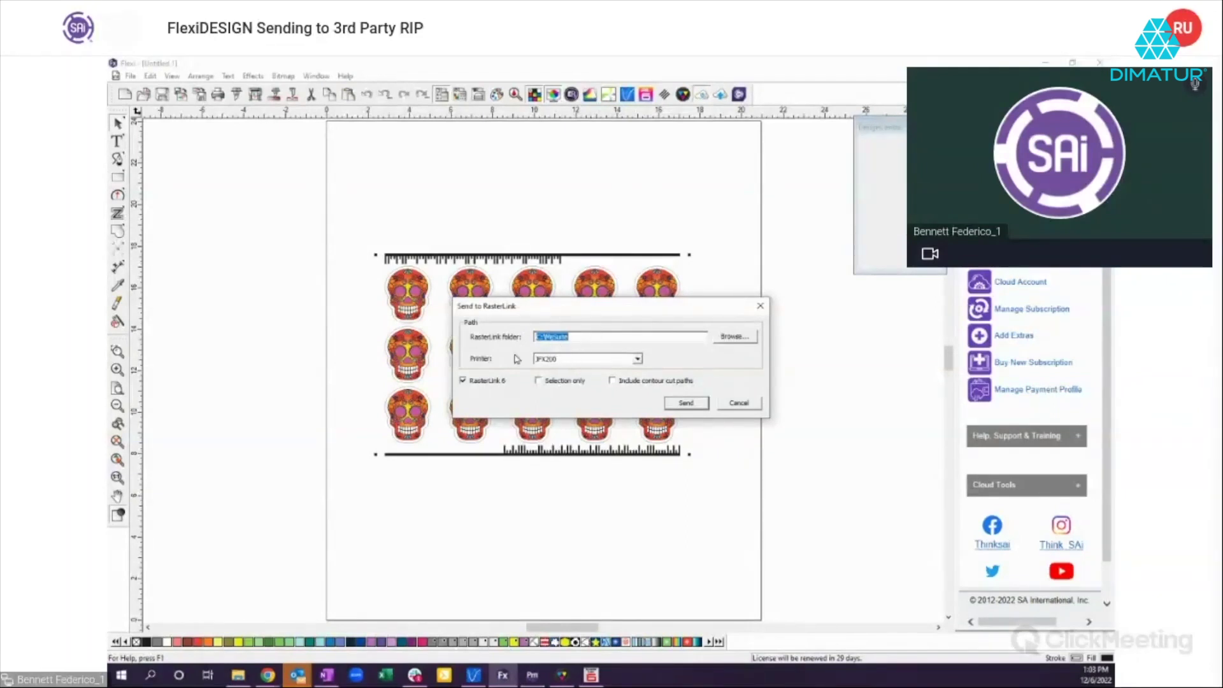
click(560, 359)
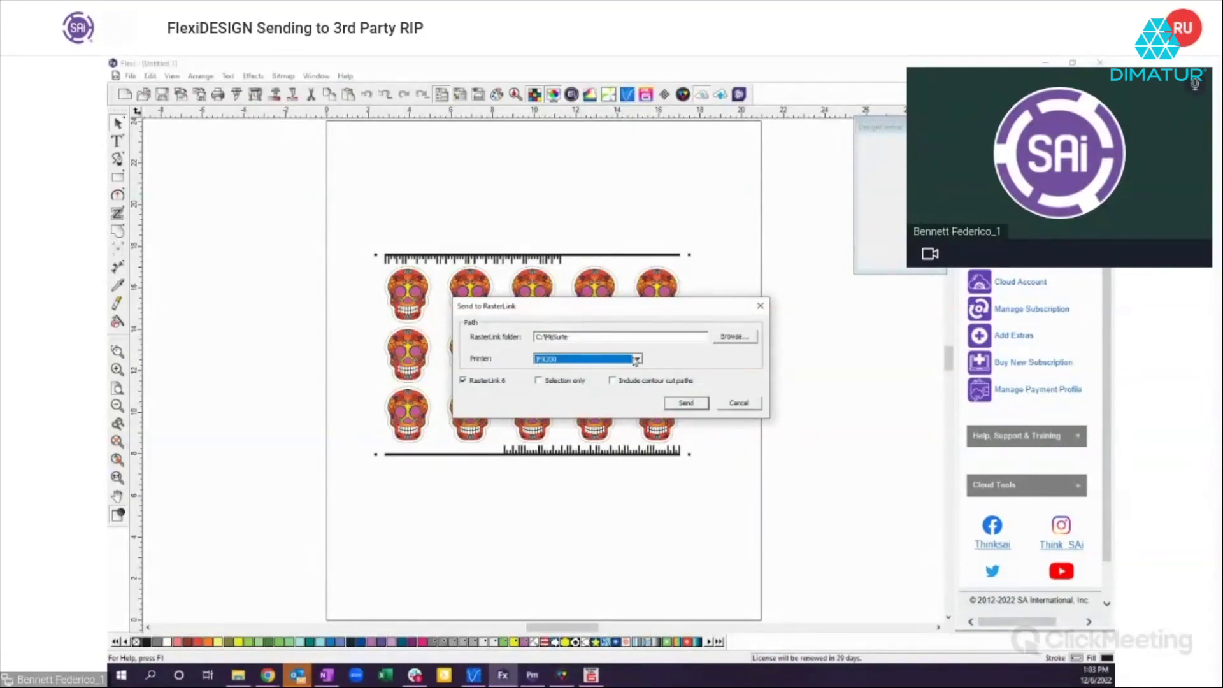
click(636, 359)
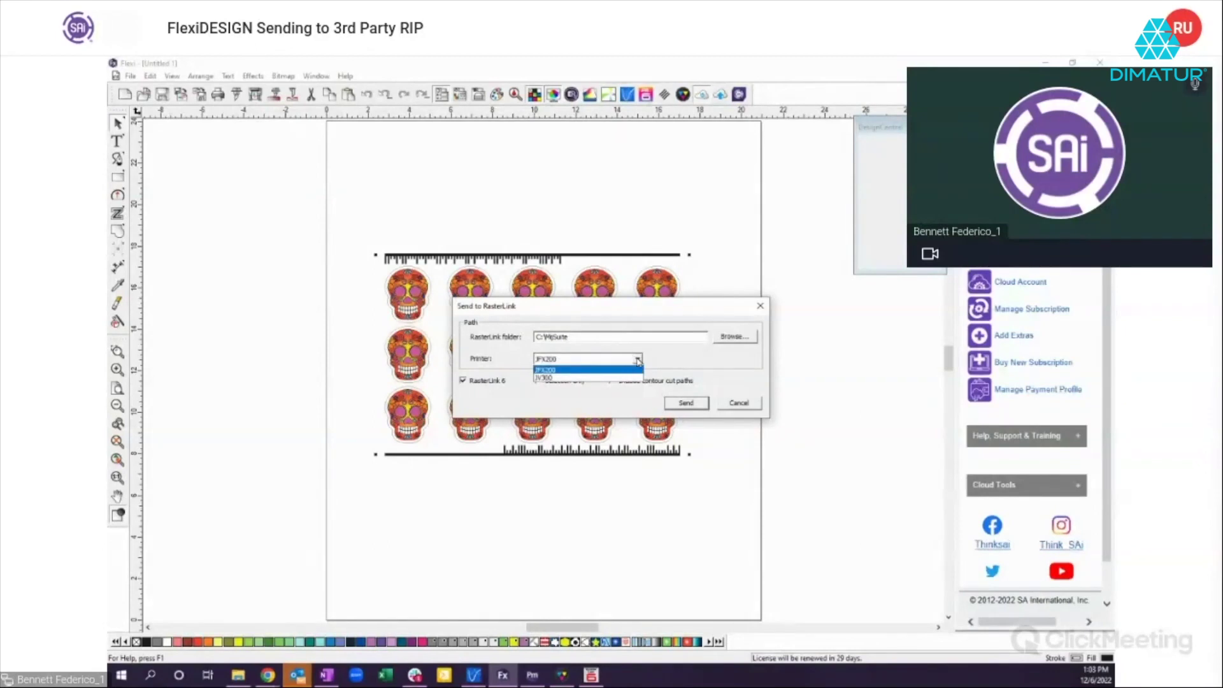
click(638, 361)
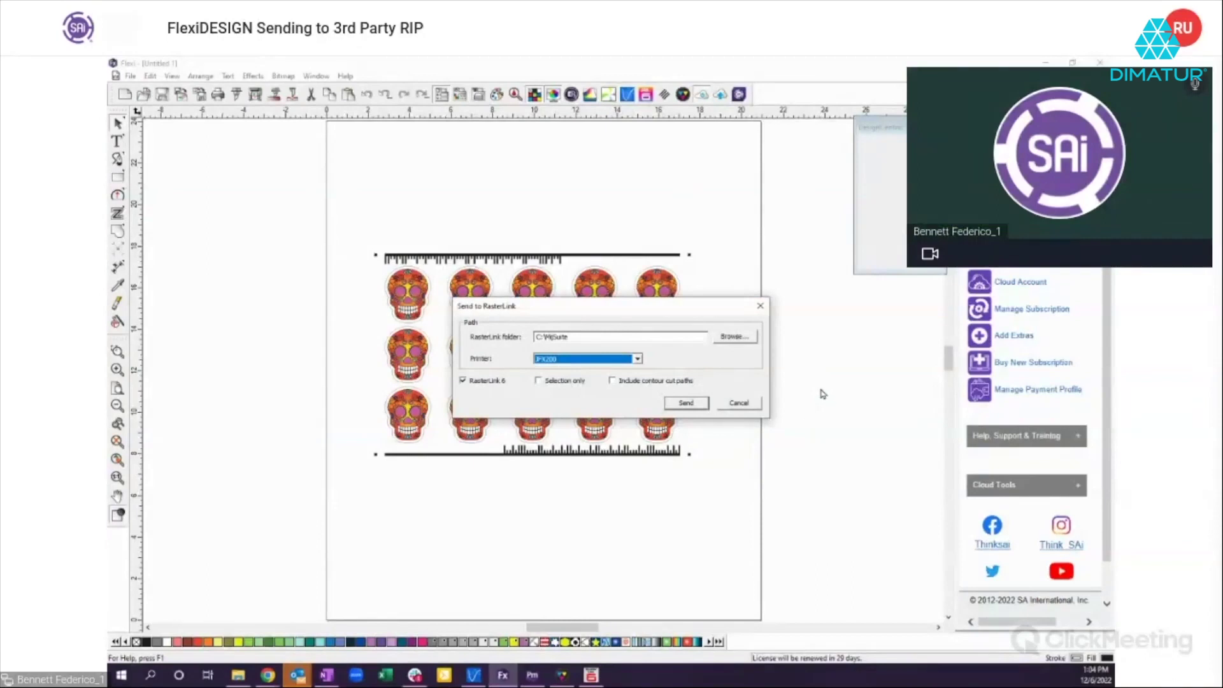
Step: Cancel the Send to RasterLink settings and delete the skull layout with its OPOS barcode marks from the page
click(742, 406)
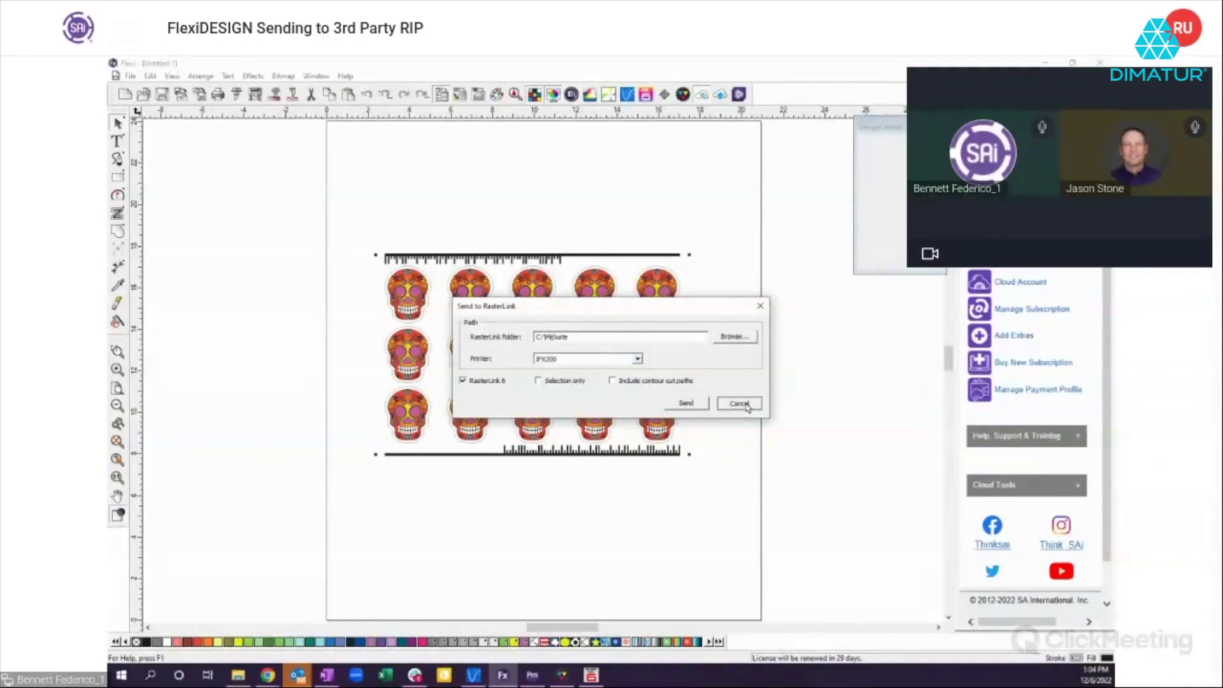
click(822, 410)
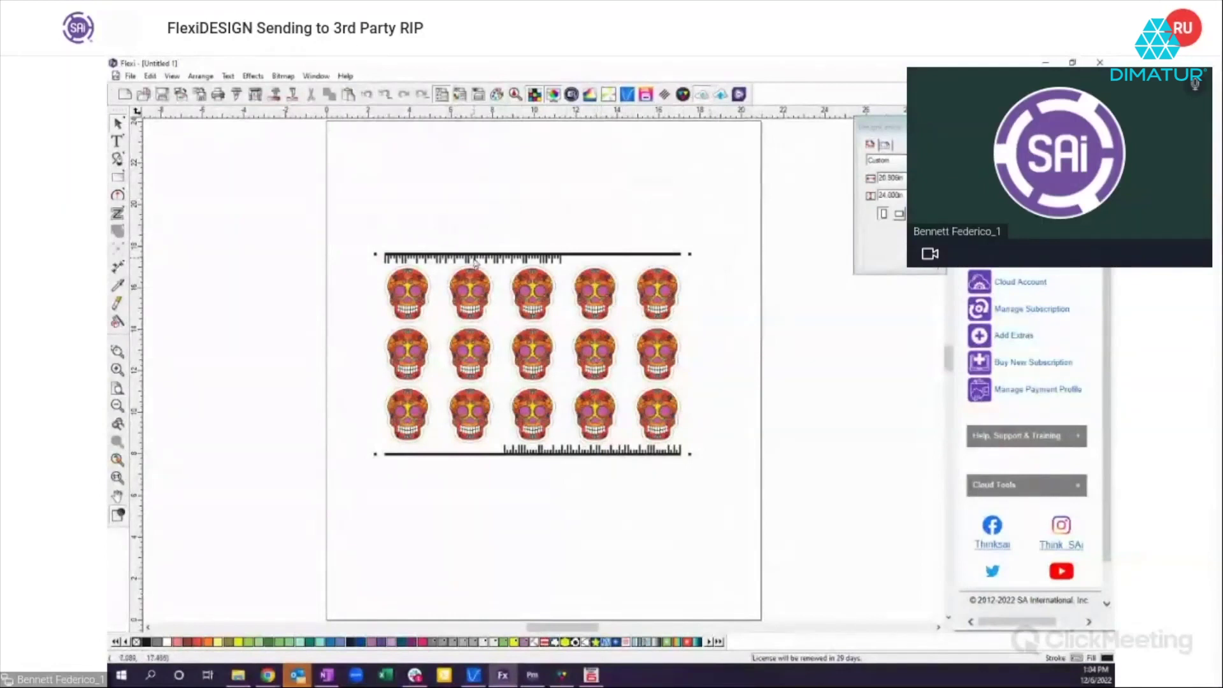
click(474, 262)
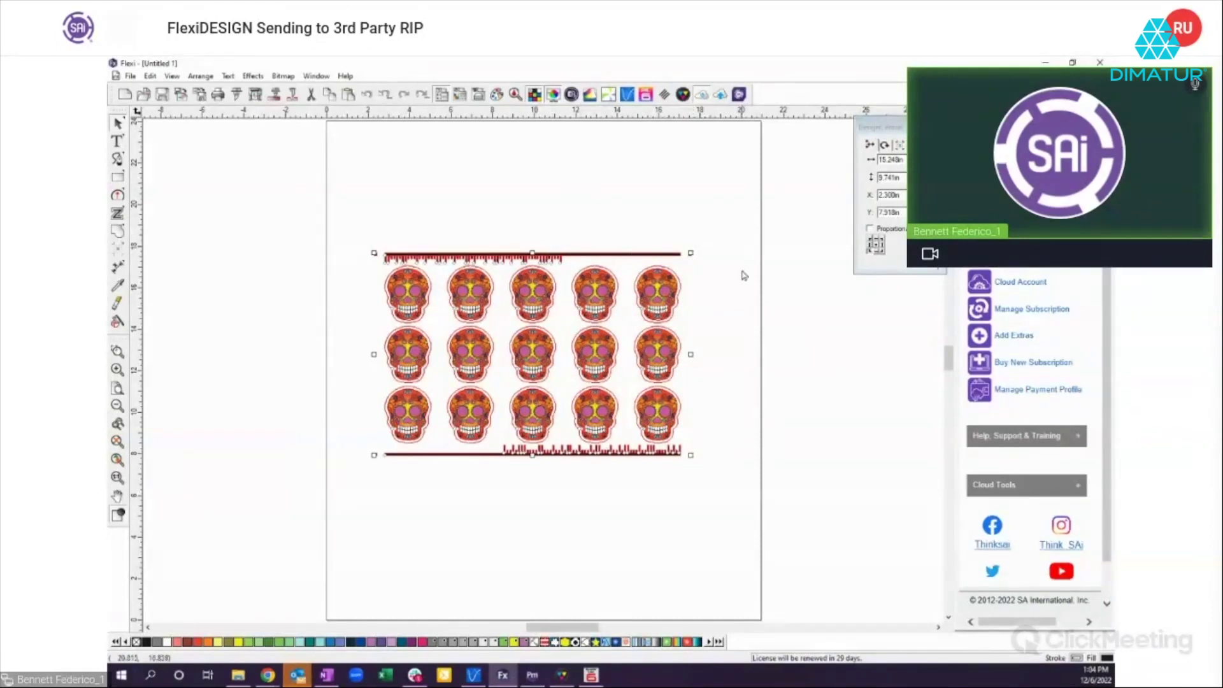
click(732, 252)
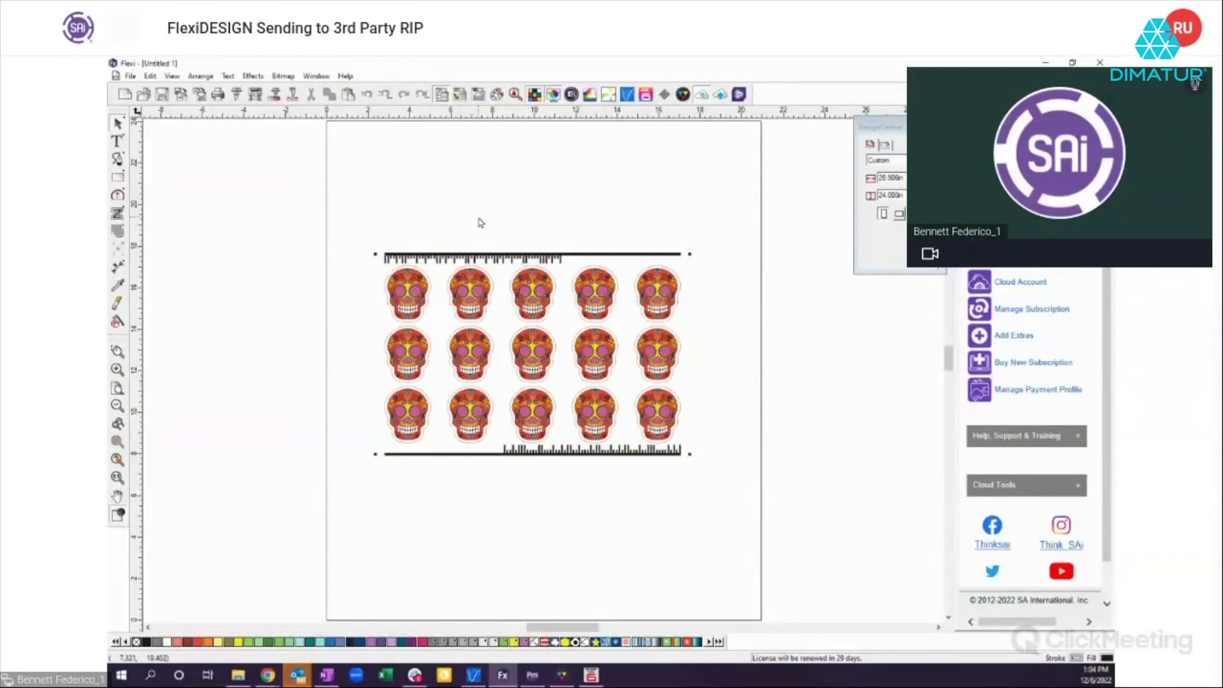
drag(332, 207, 743, 505)
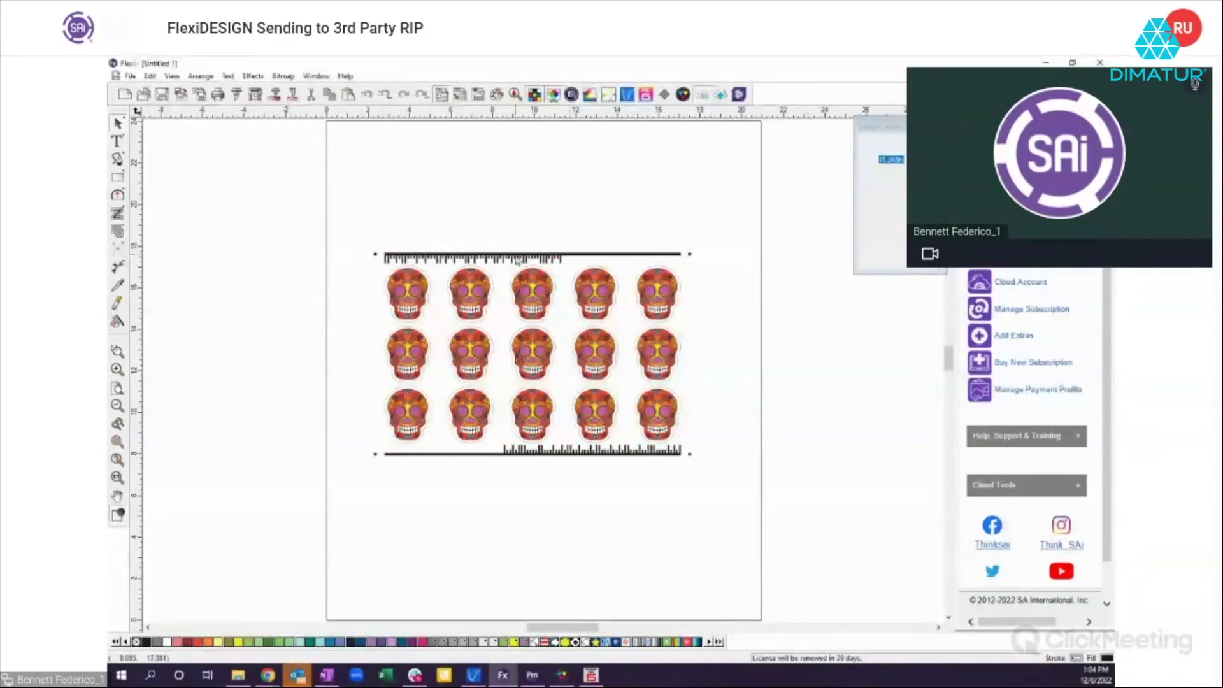
key(Delete)
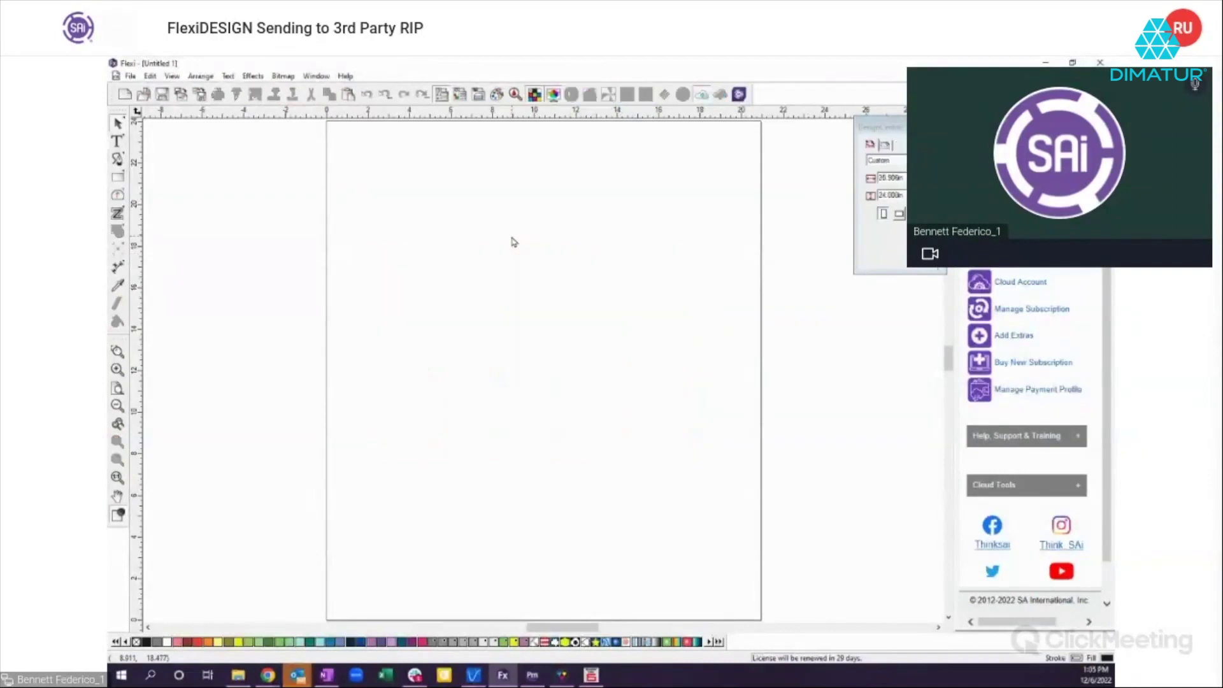
Step: Import the Day of Dead Skull PNG and place it near the middle of the empty page
click(182, 95)
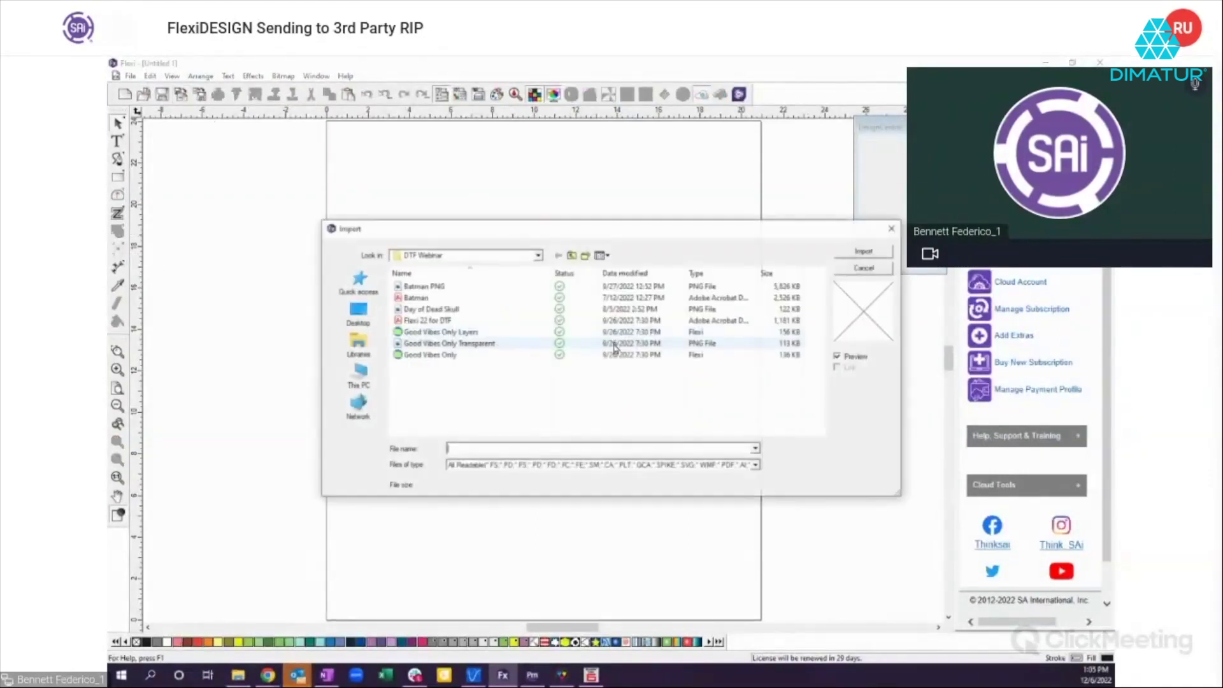
click(436, 310)
double_click(436, 310)
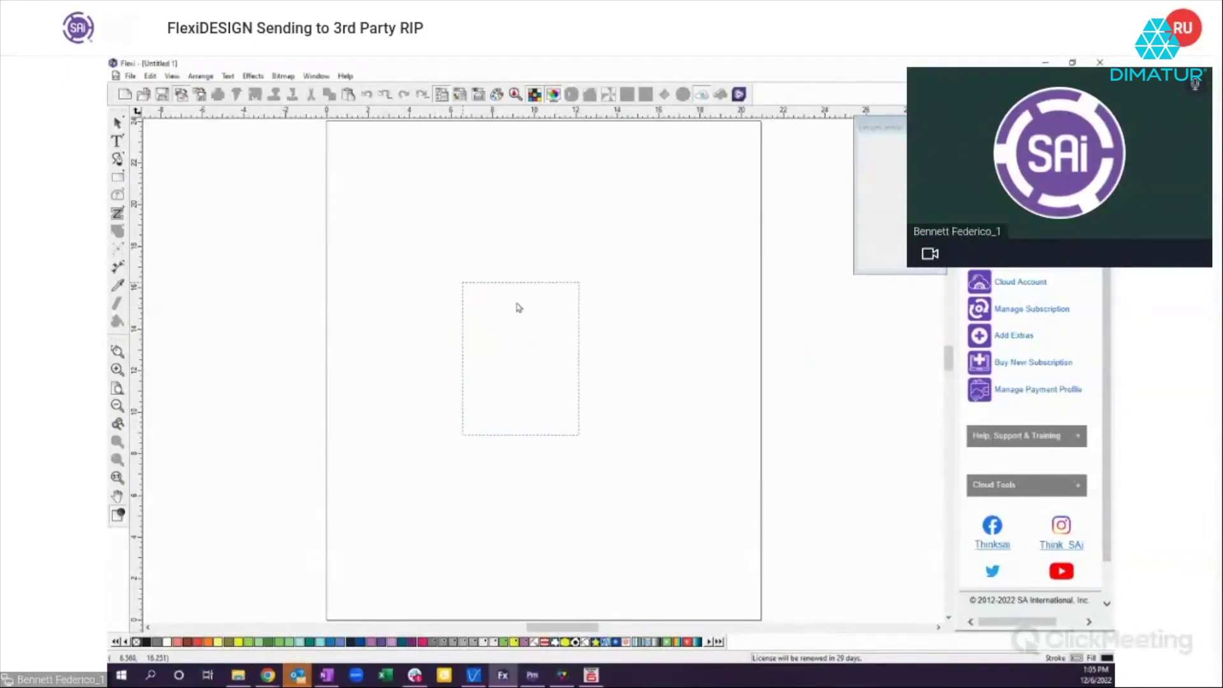
click(519, 307)
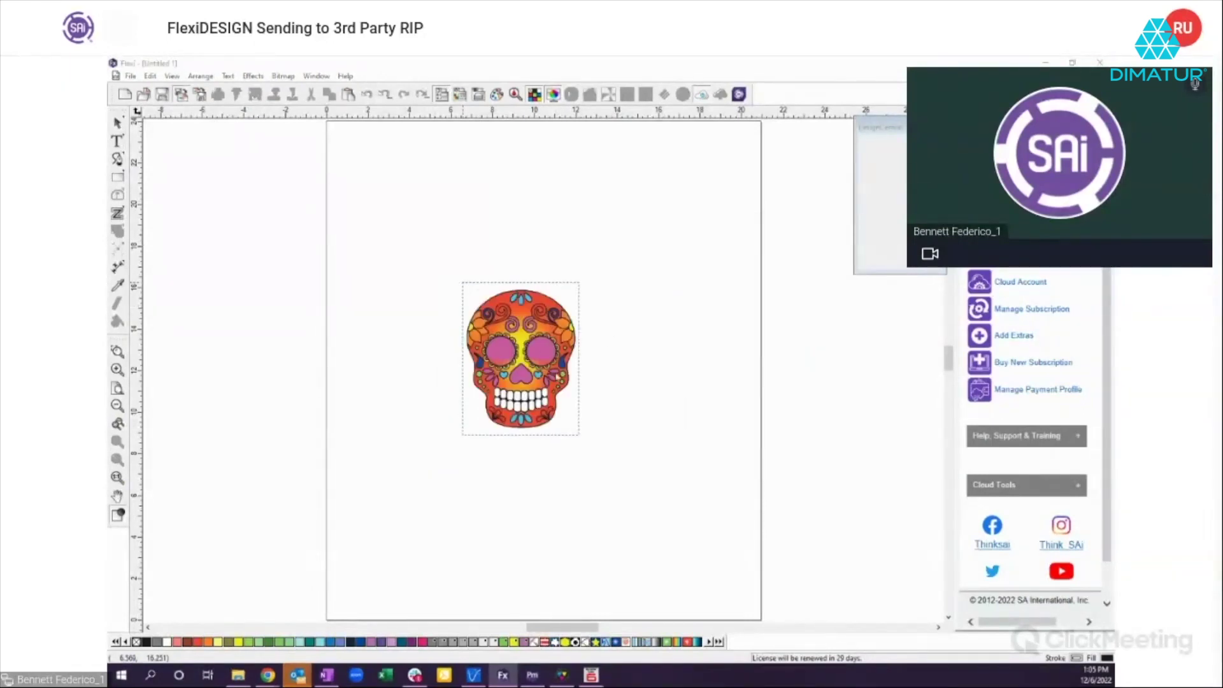
Step: Add a contour cut around the skull and surround it with Graphtec corner-style contour cut marks
click(255, 76)
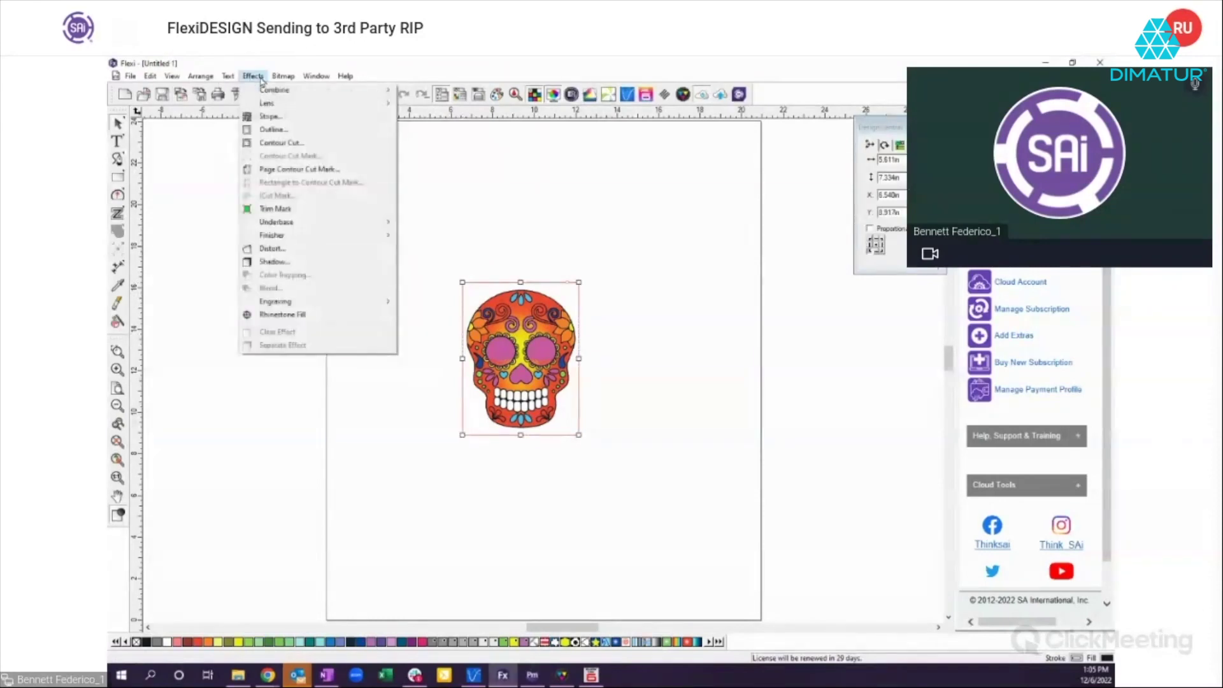
click(286, 144)
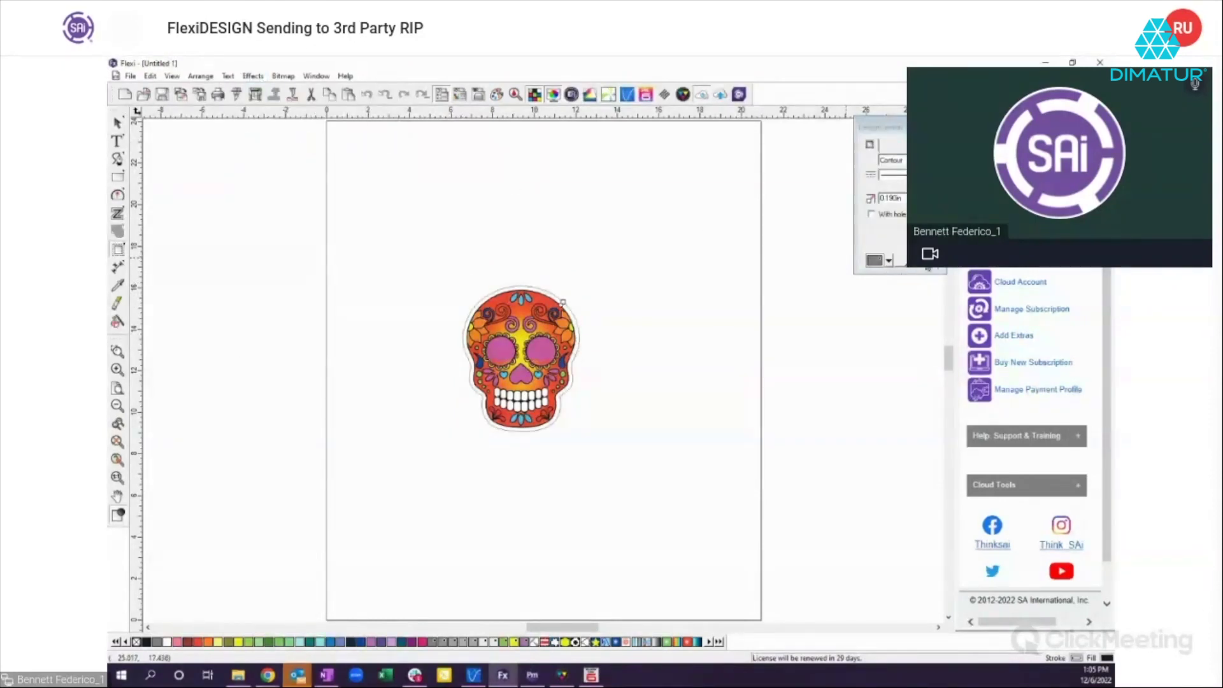
click(254, 76)
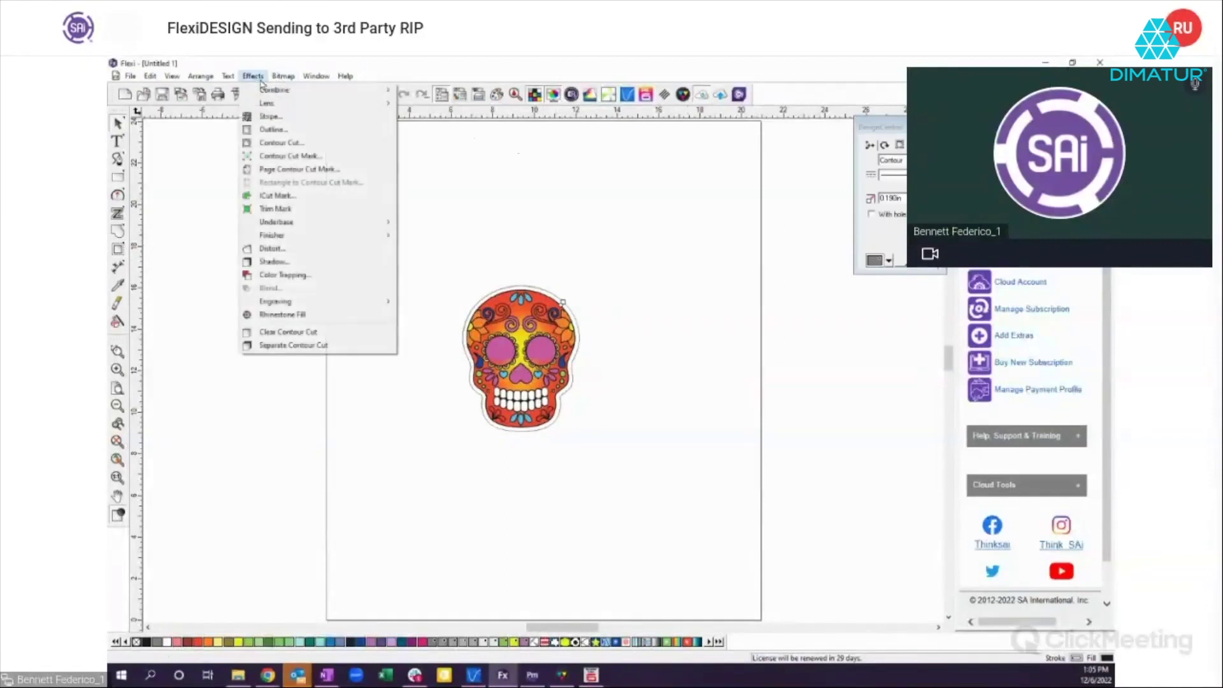
click(296, 157)
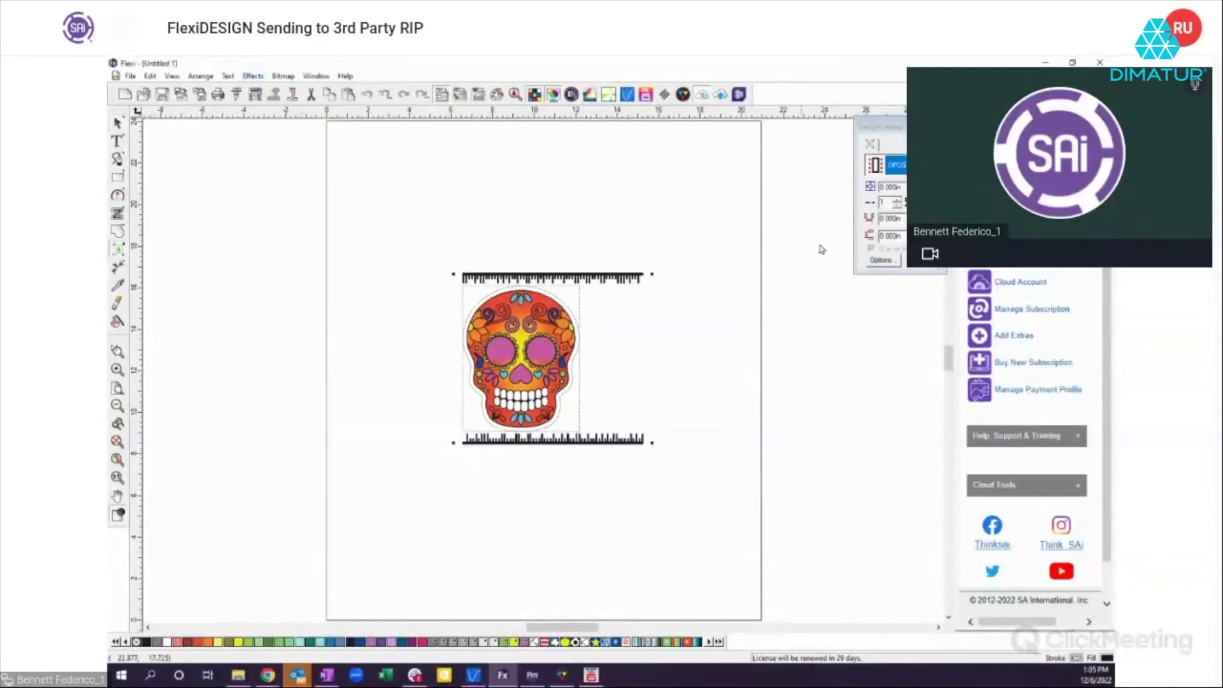
click(983, 164)
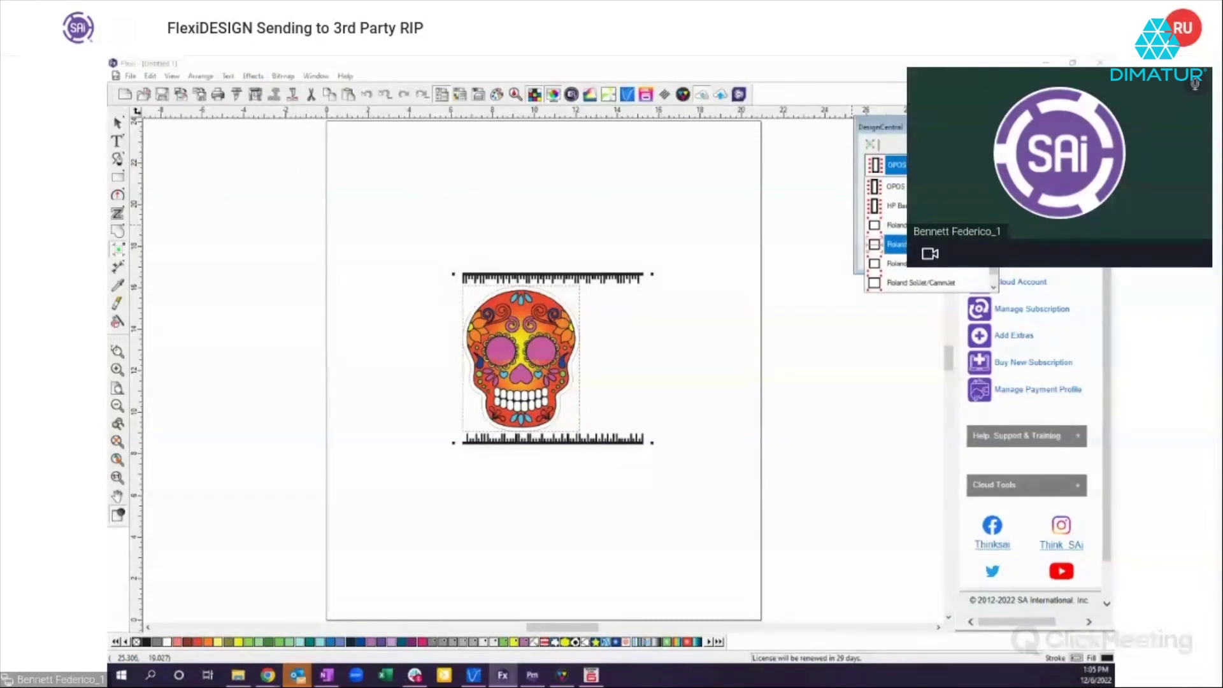
scroll(931, 242, down, 6)
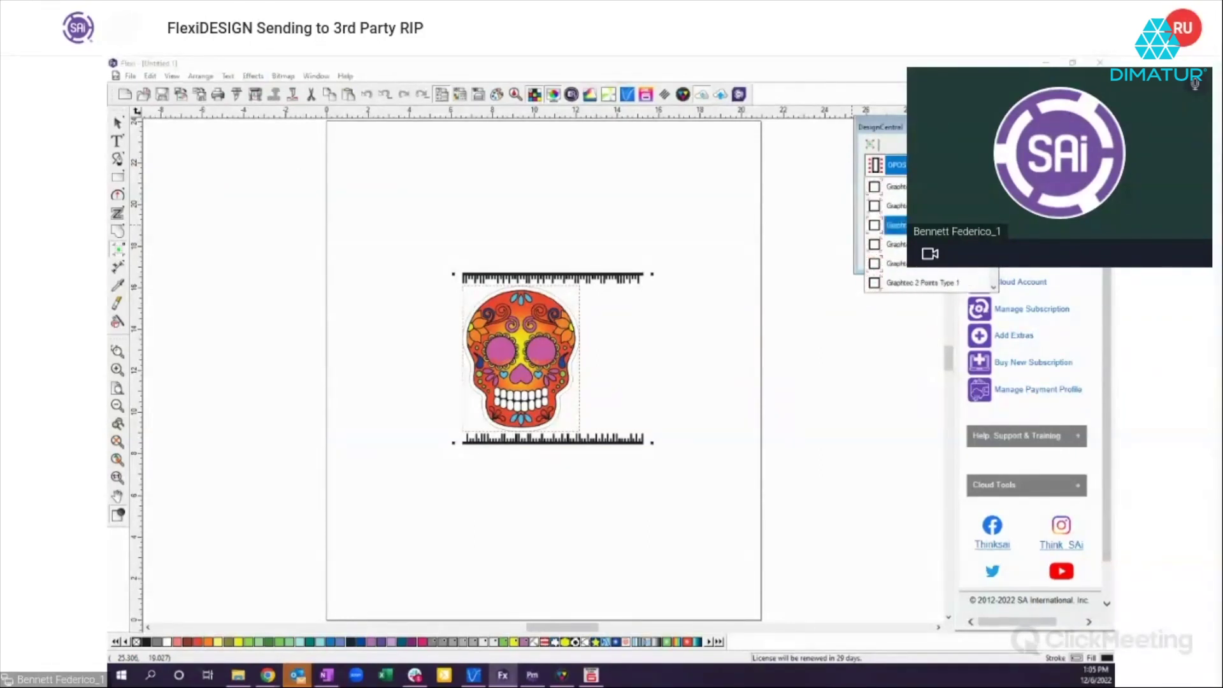
click(931, 225)
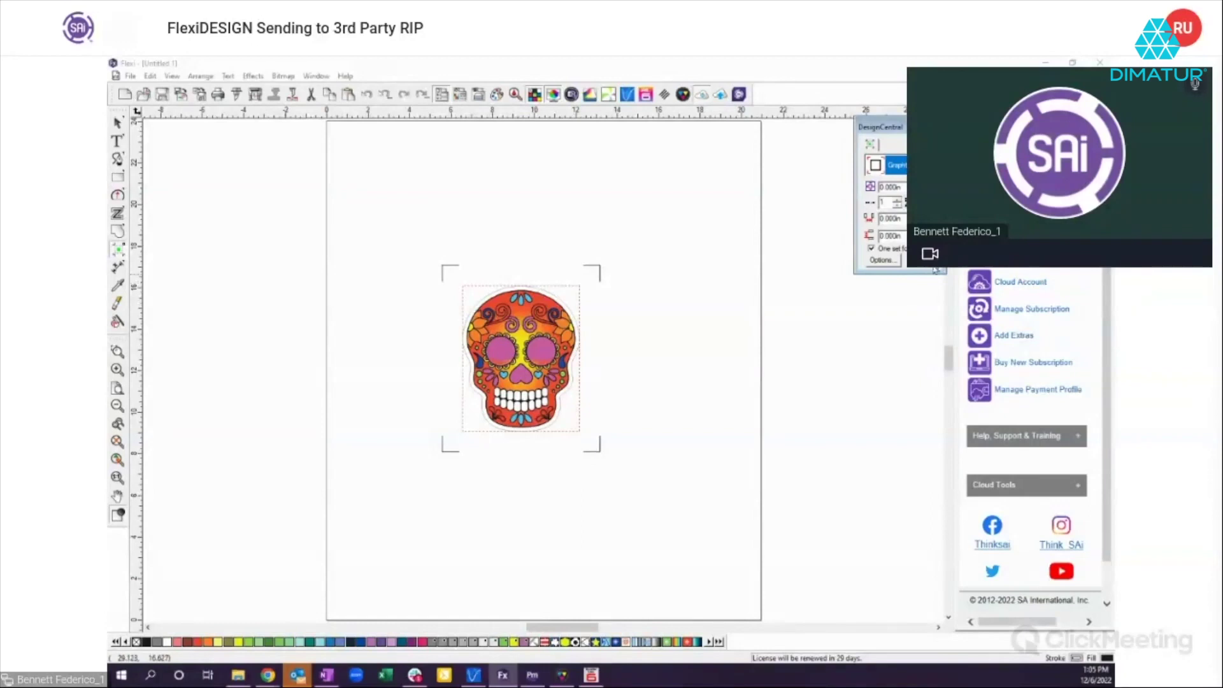
click(917, 284)
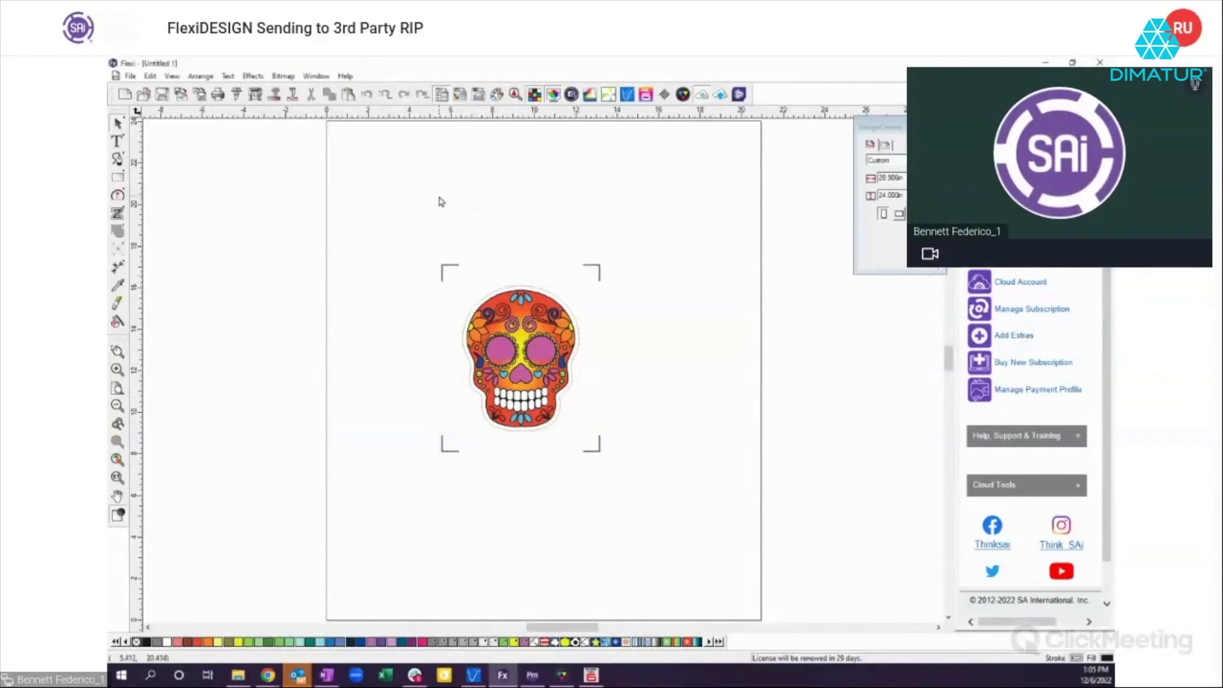
Step: Open RIP and Print for the marked skull and start adding another printer setup in Production Manager
drag(420, 244, 645, 476)
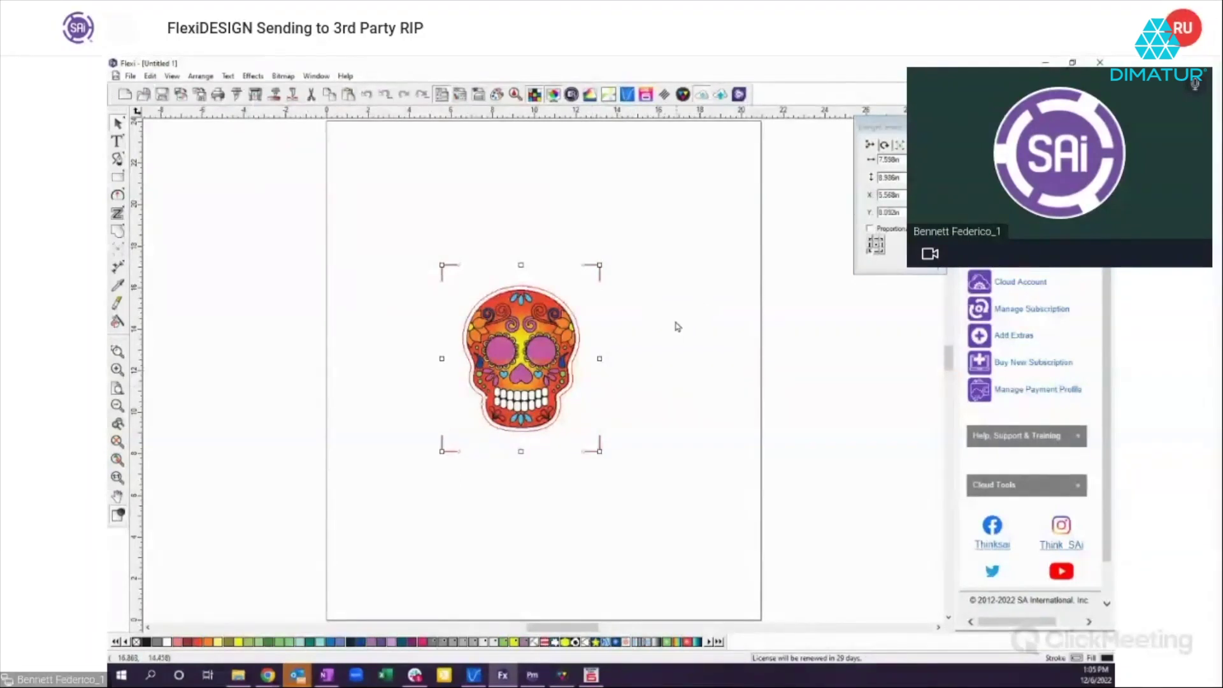
click(255, 96)
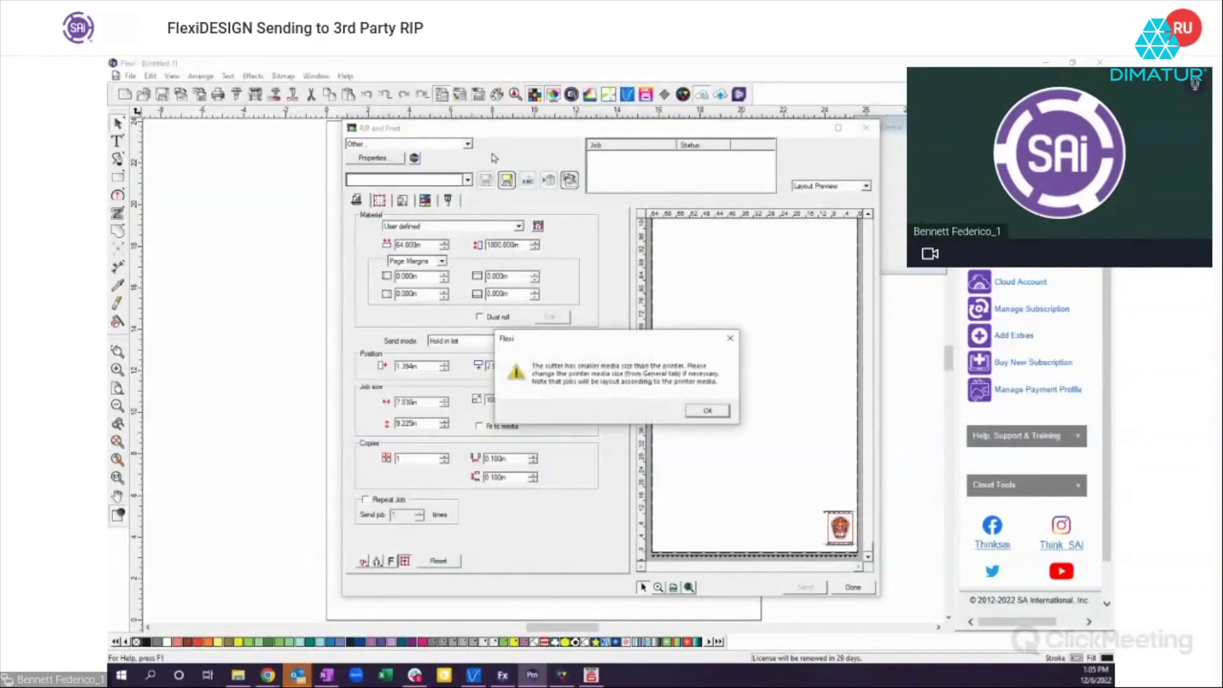
click(698, 409)
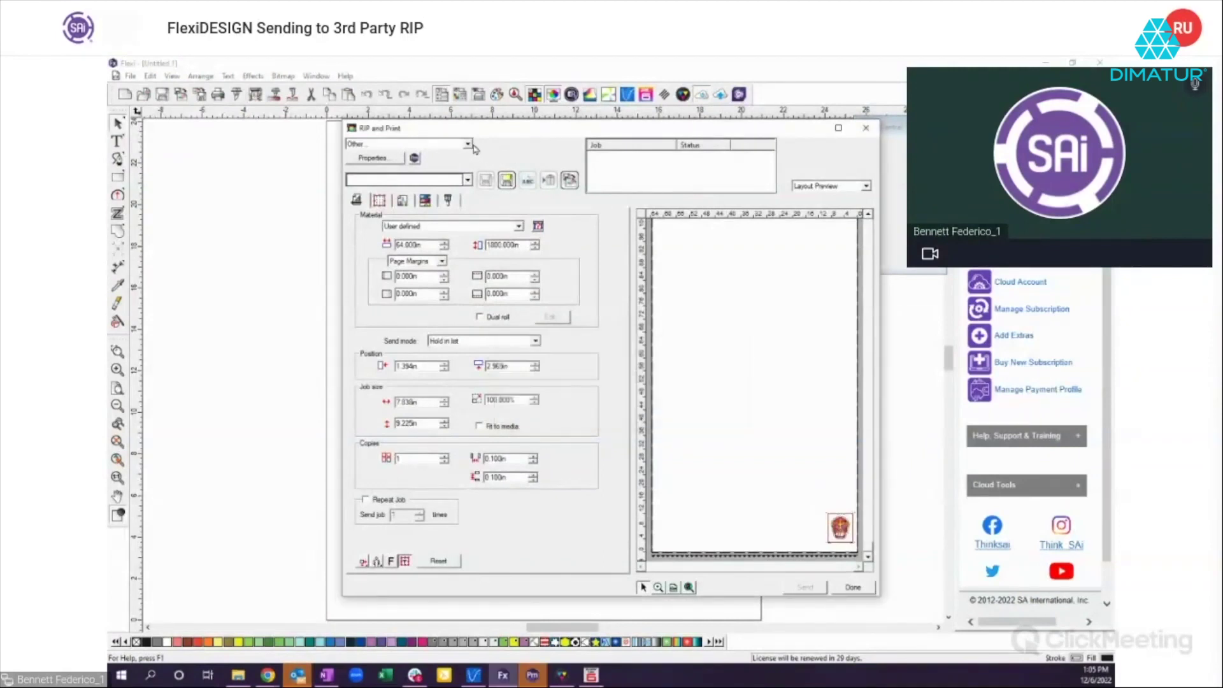
click(469, 145)
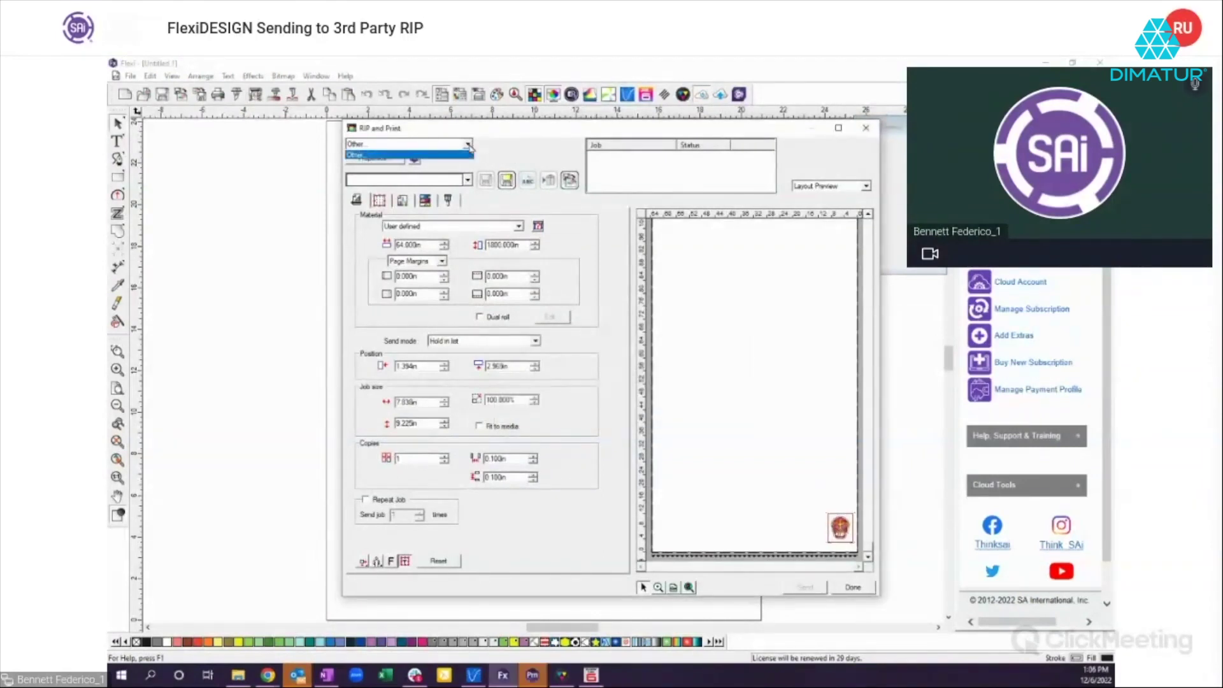
click(517, 155)
click(532, 674)
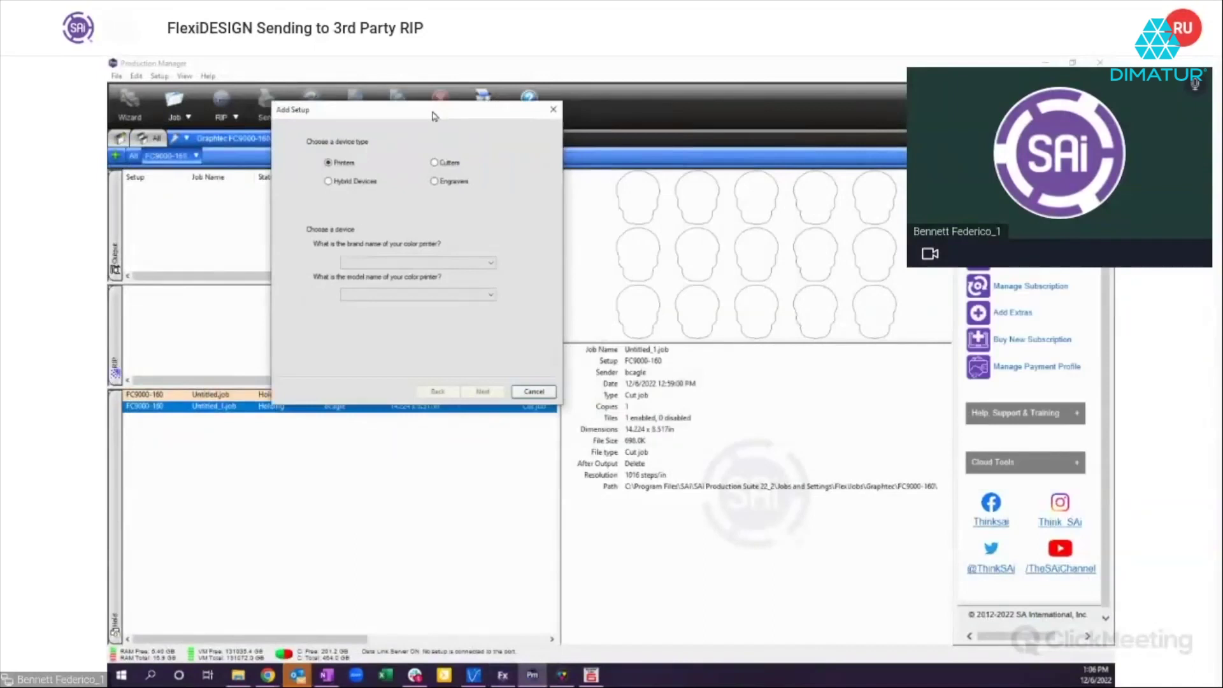
Step: Choose the Roland VersaCAMM VS-540 as the printer for the new setup and proceed with its installation
click(398, 263)
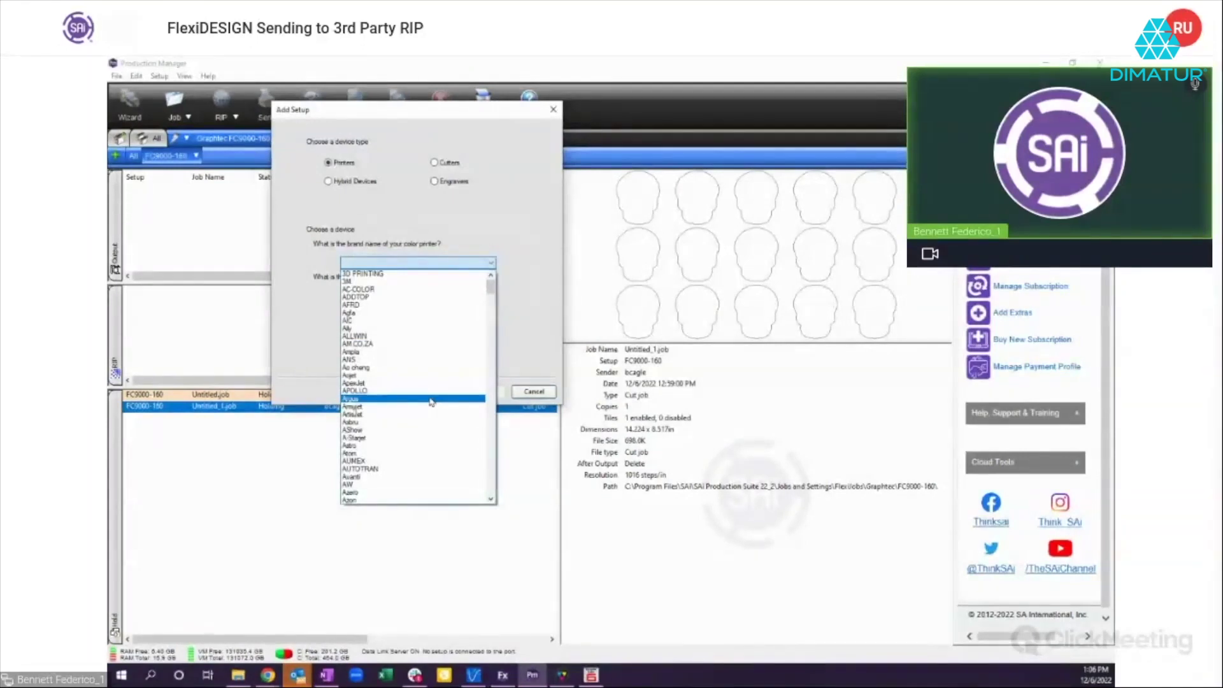
text(roland)
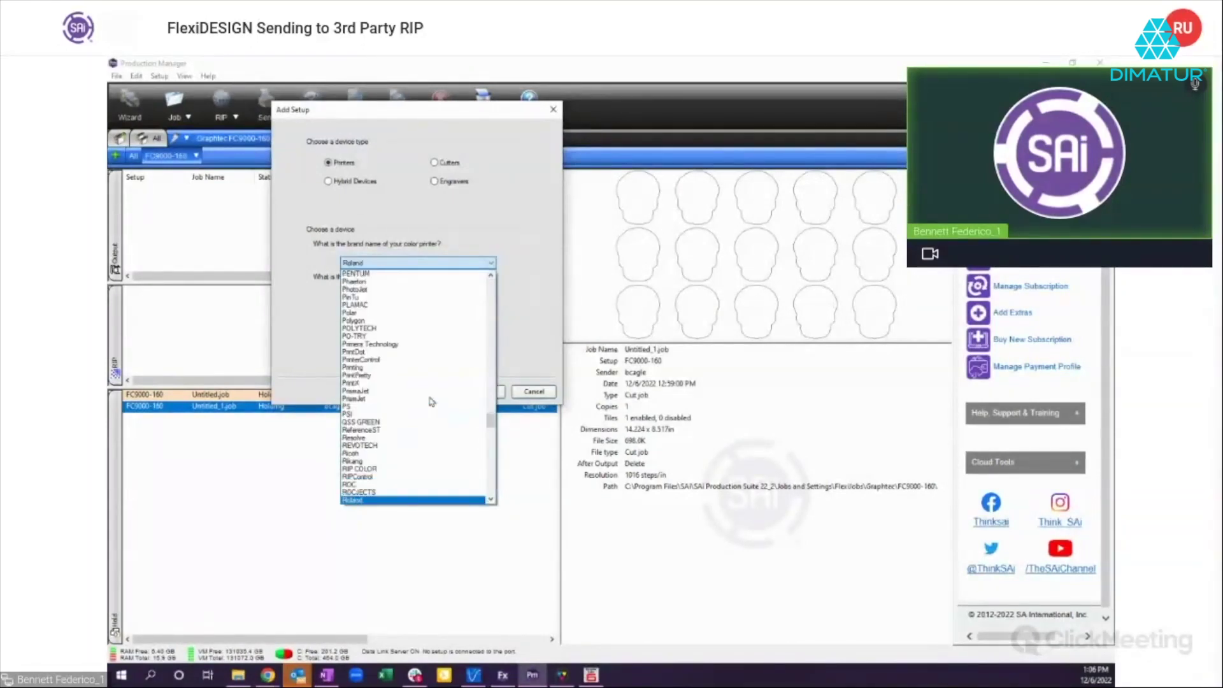
click(359, 501)
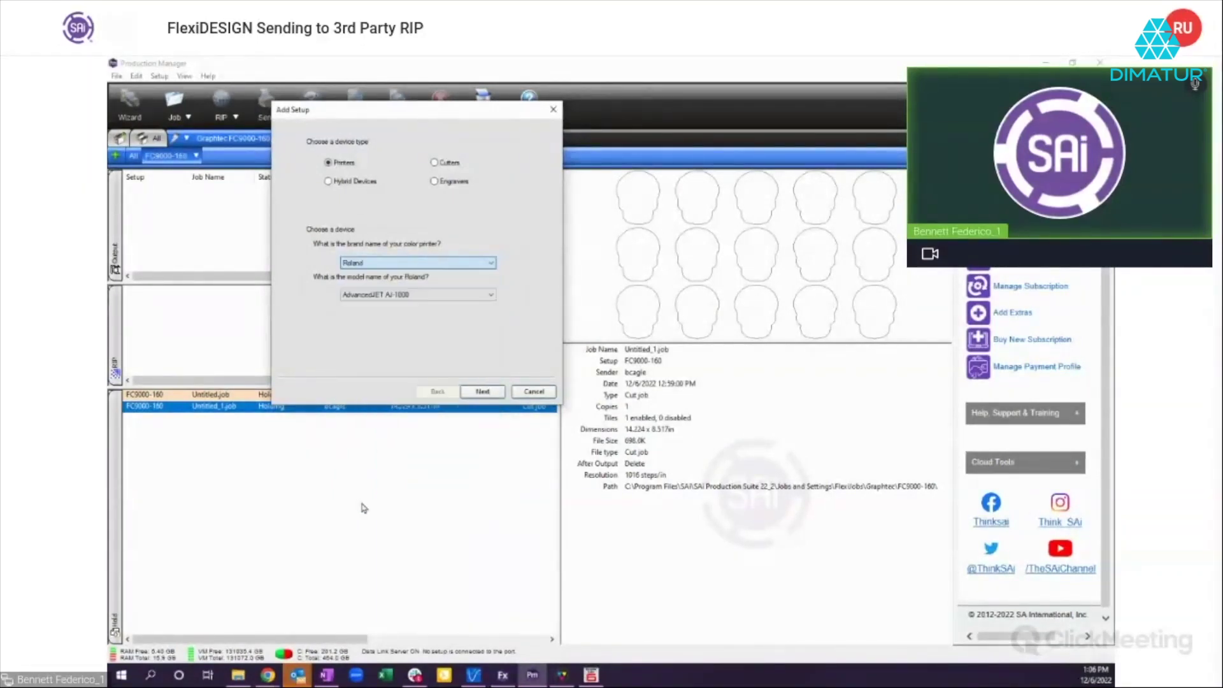
click(380, 295)
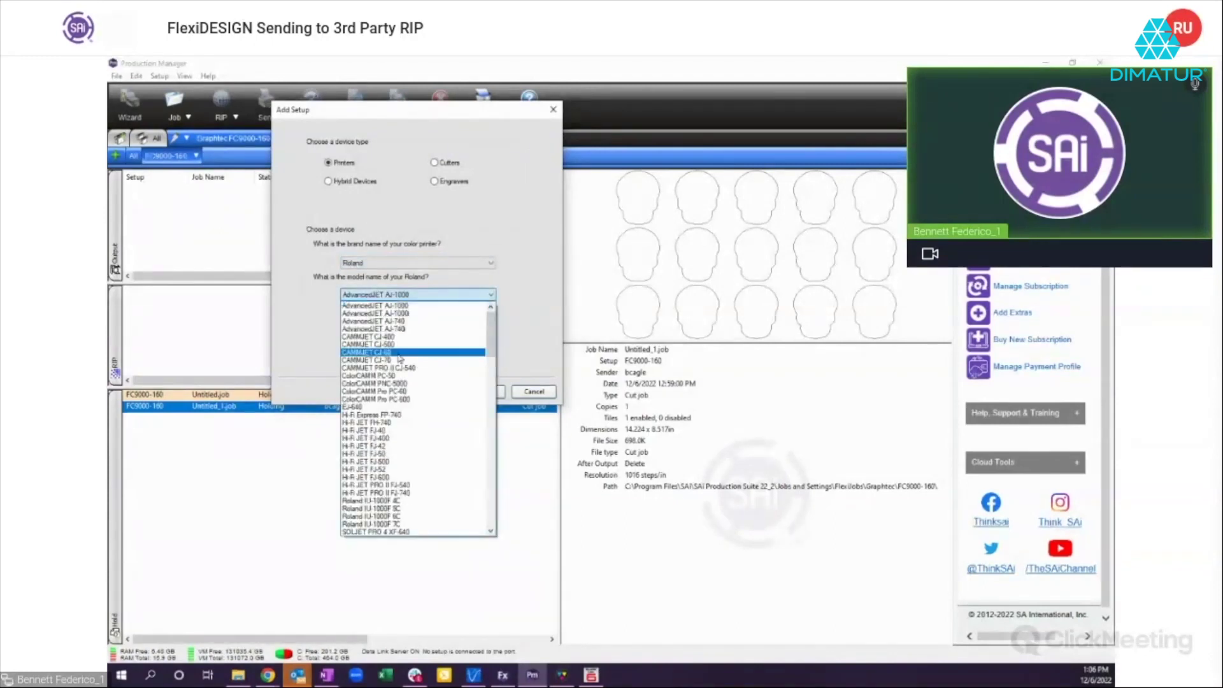
drag(490, 334, 519, 513)
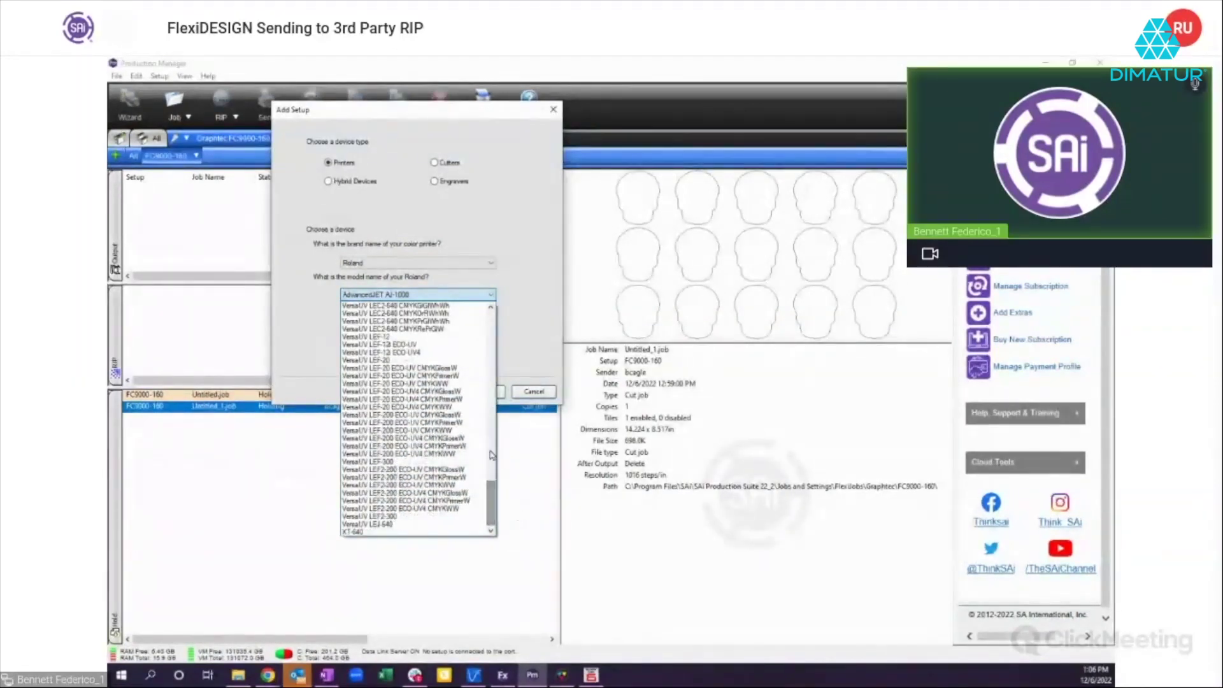
scroll(451, 435, up, 2)
scroll(452, 435, up, 7)
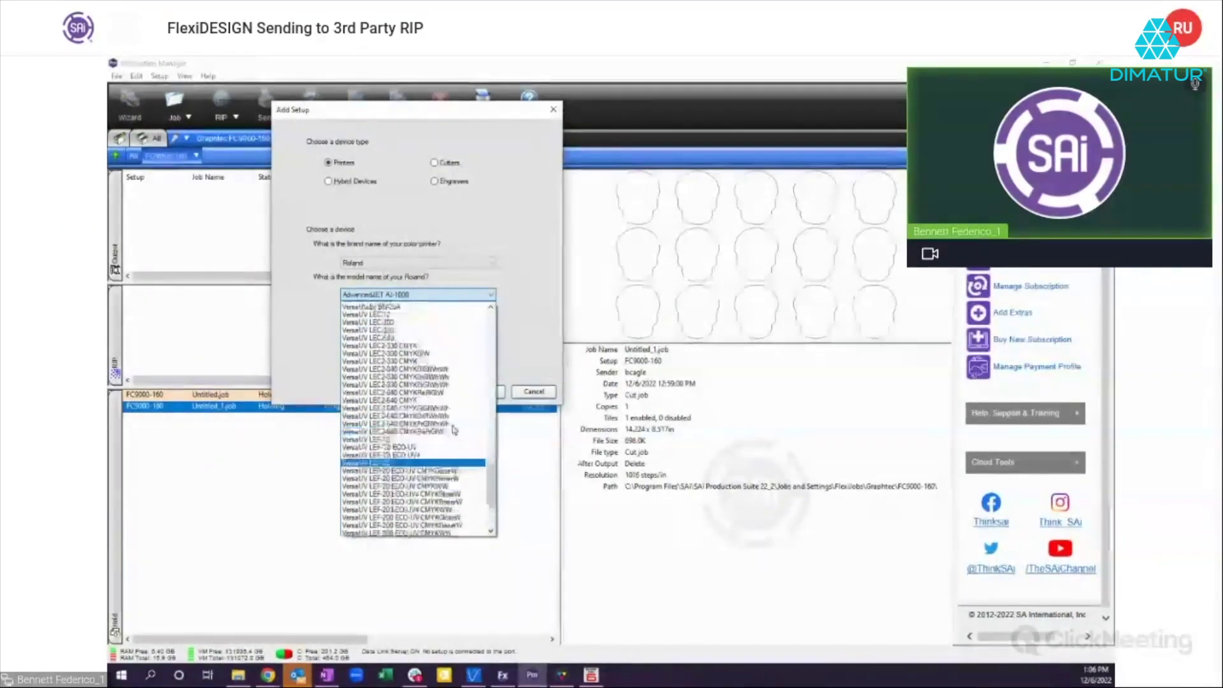
scroll(460, 434, up, 2)
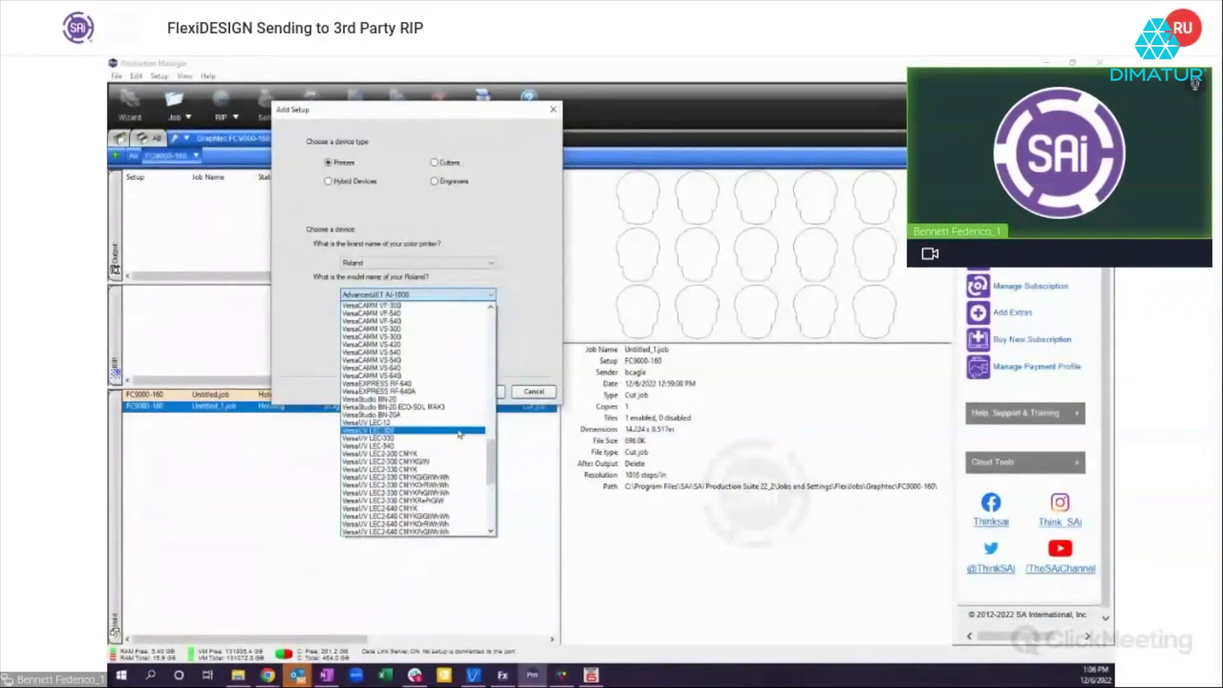
click(379, 354)
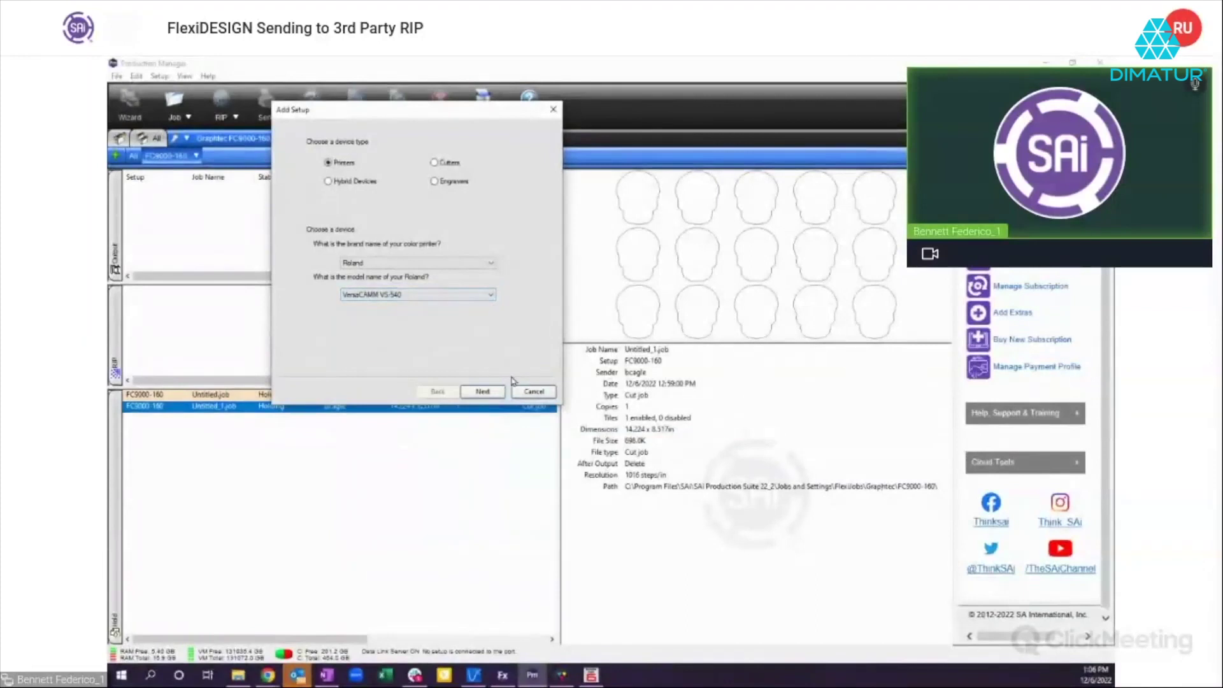
click(491, 397)
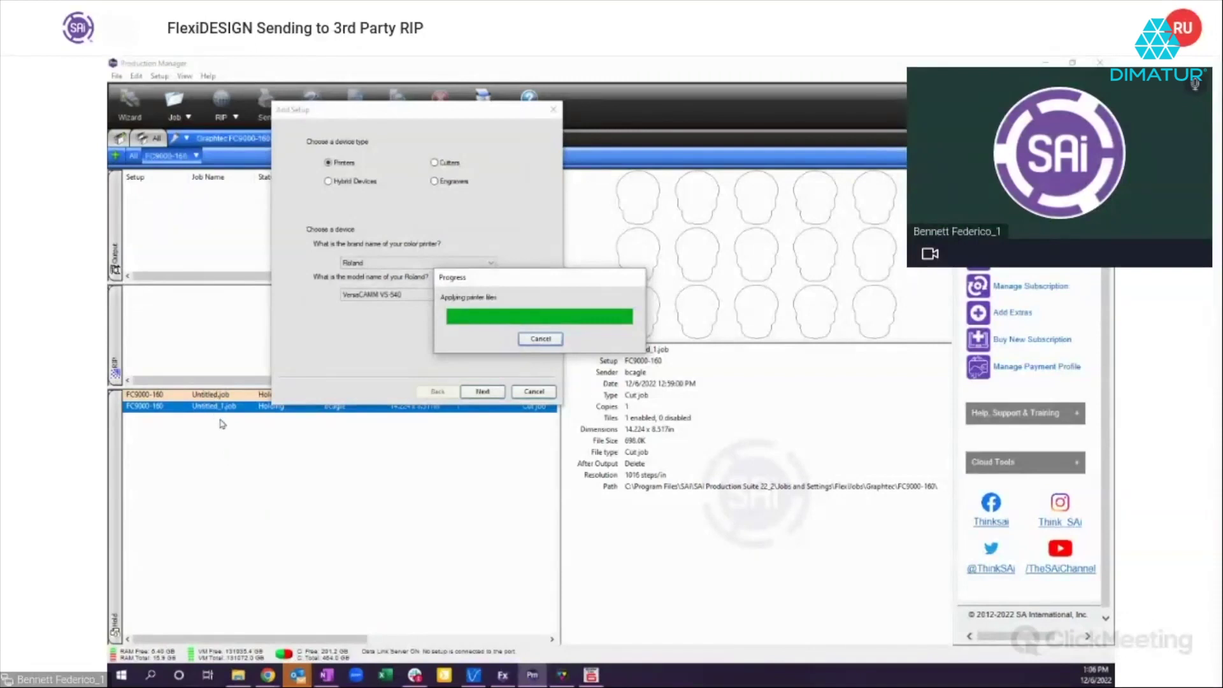
Step: Return to RIP and Print in Flexi, select the FC9000-160@Graphtec USB cutter and turn off the barcode in its Graphtec mark options
click(507, 669)
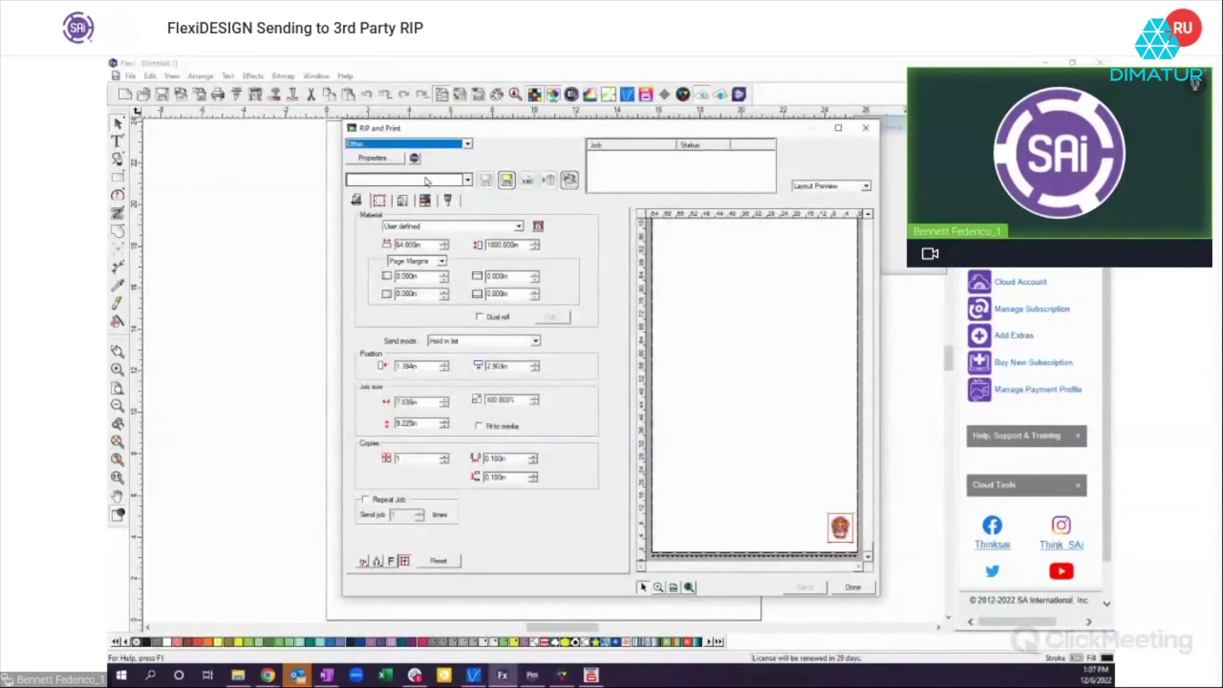
click(448, 201)
click(462, 221)
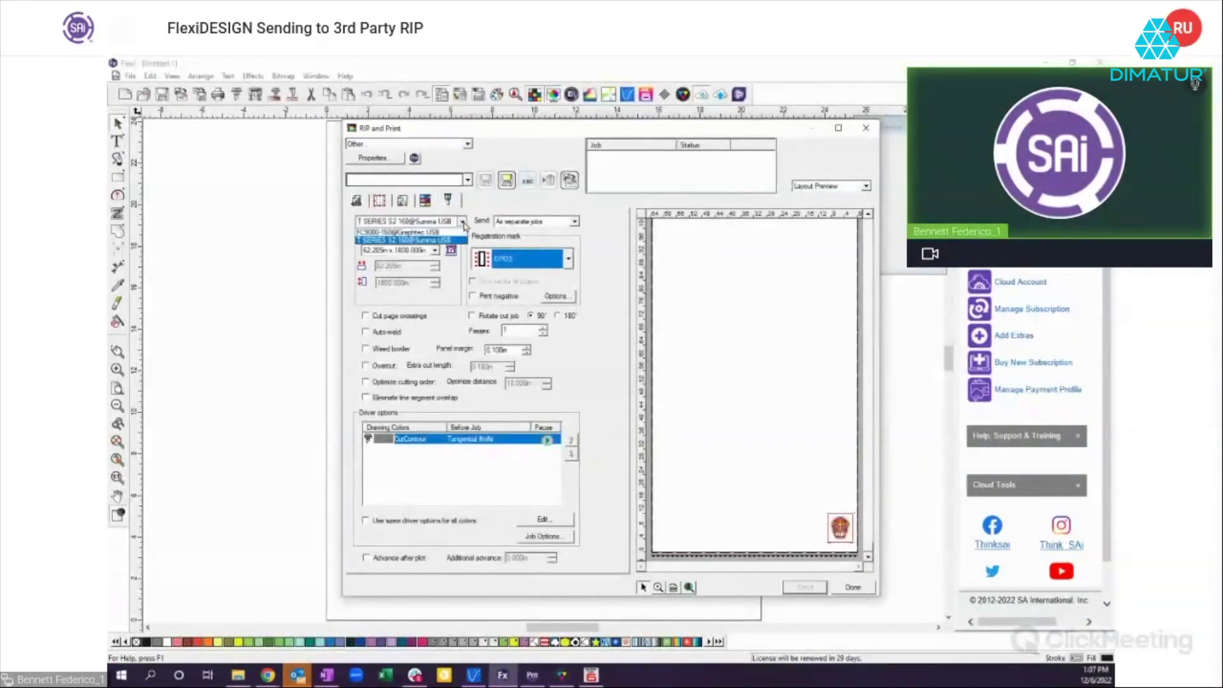
click(440, 232)
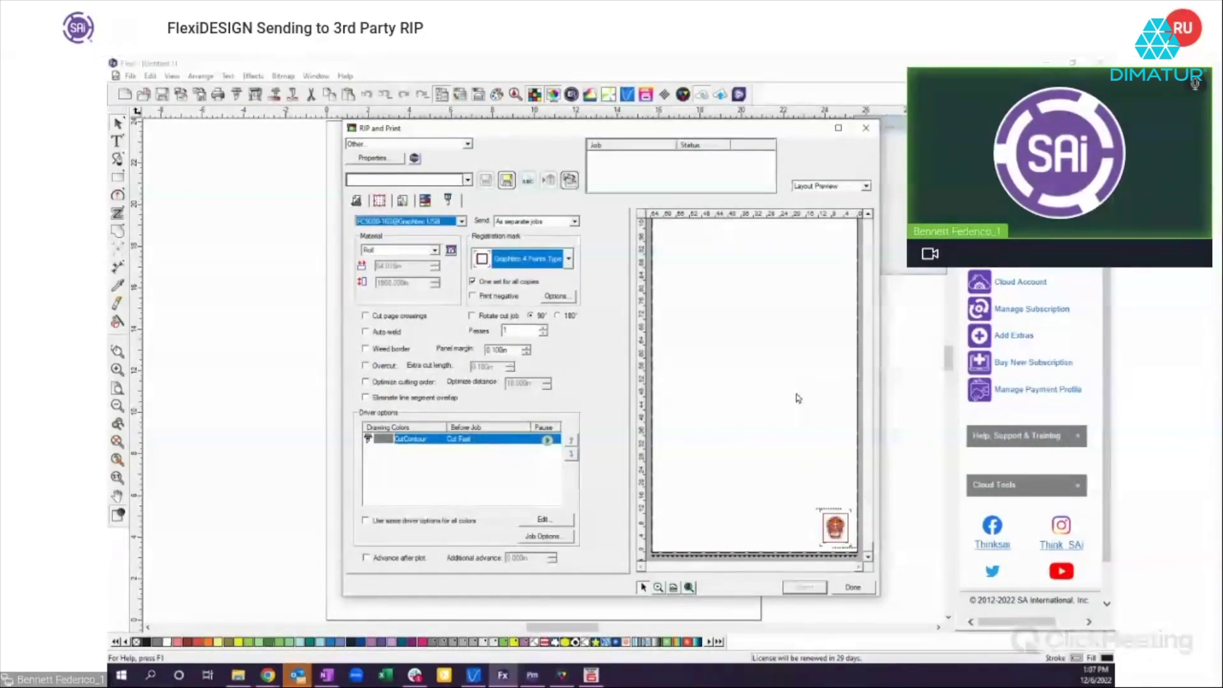
click(554, 297)
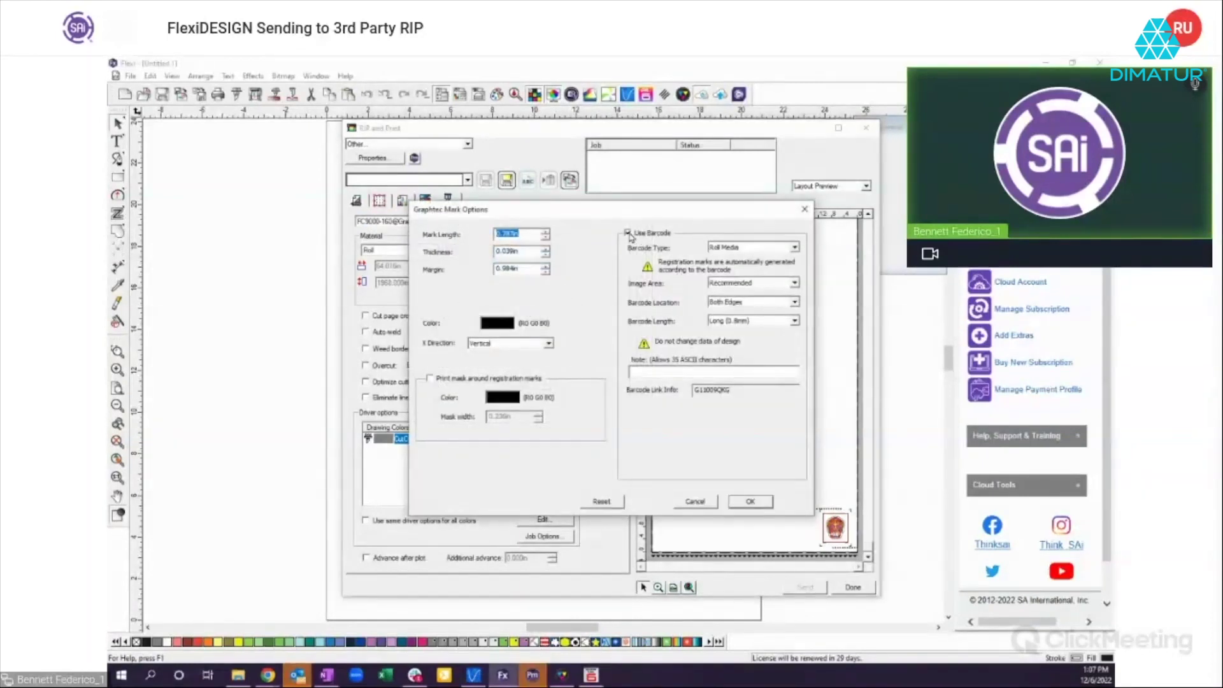
click(628, 234)
click(736, 503)
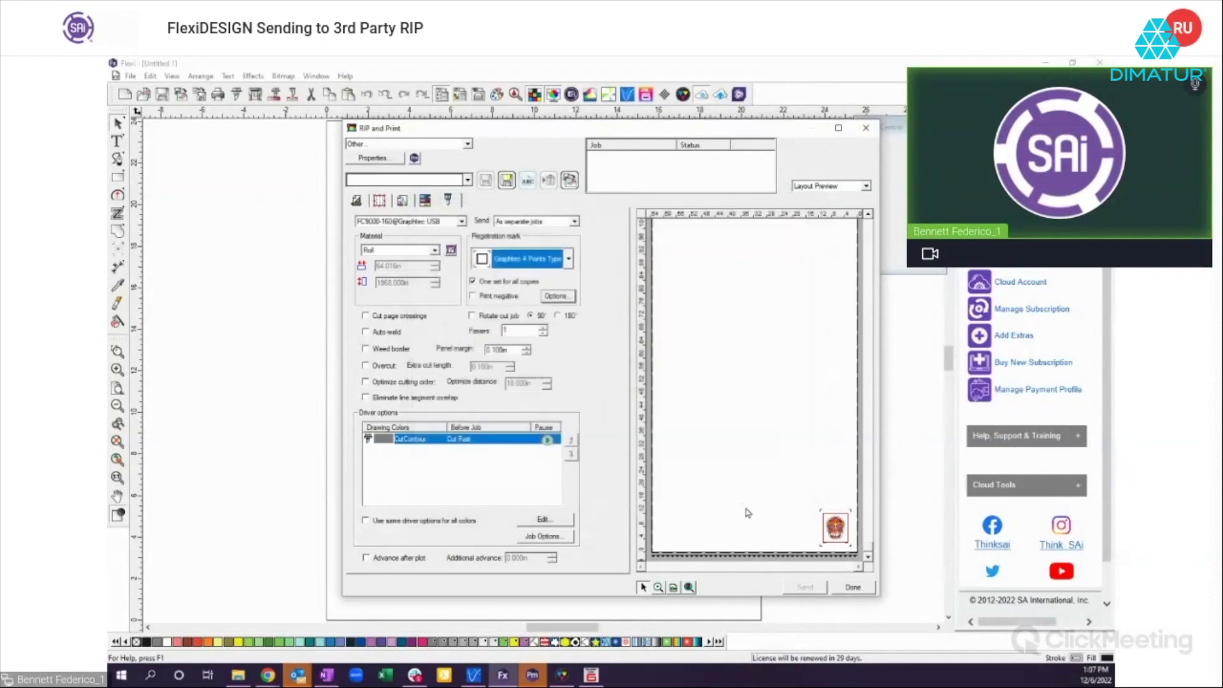
Step: Change the registration mark to Horizontal, inspect its placement around the skull in the layout preview and close RIP and Print
click(658, 587)
drag(807, 495, 839, 527)
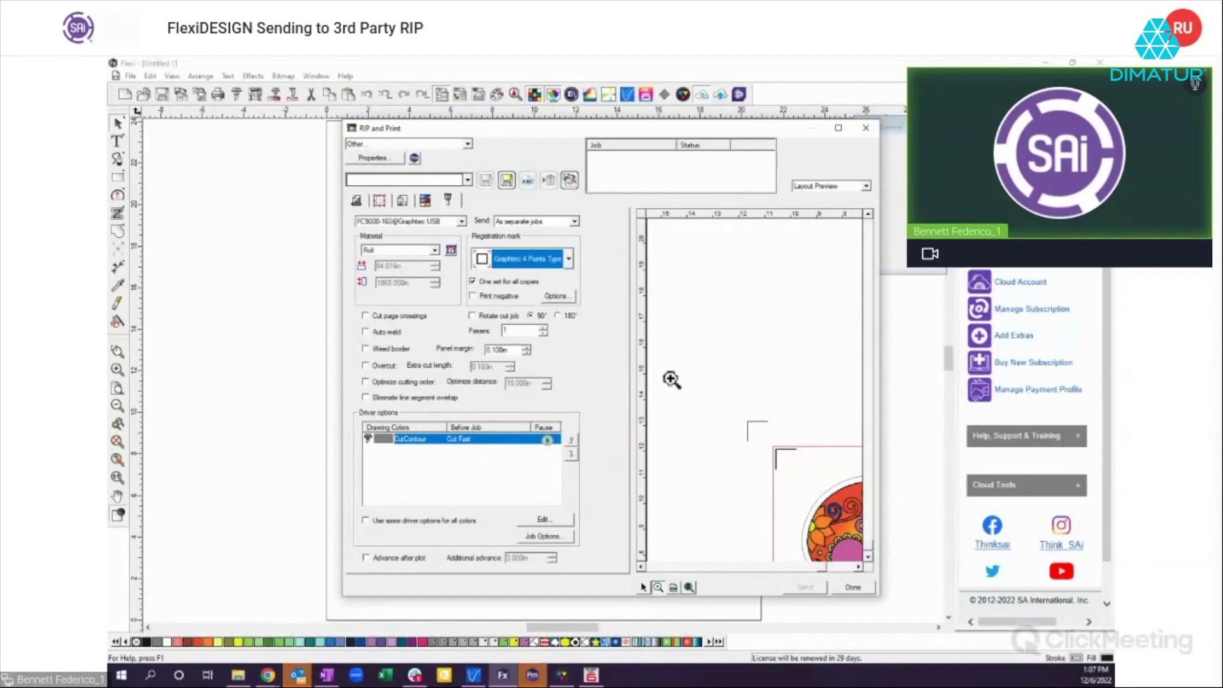
click(569, 260)
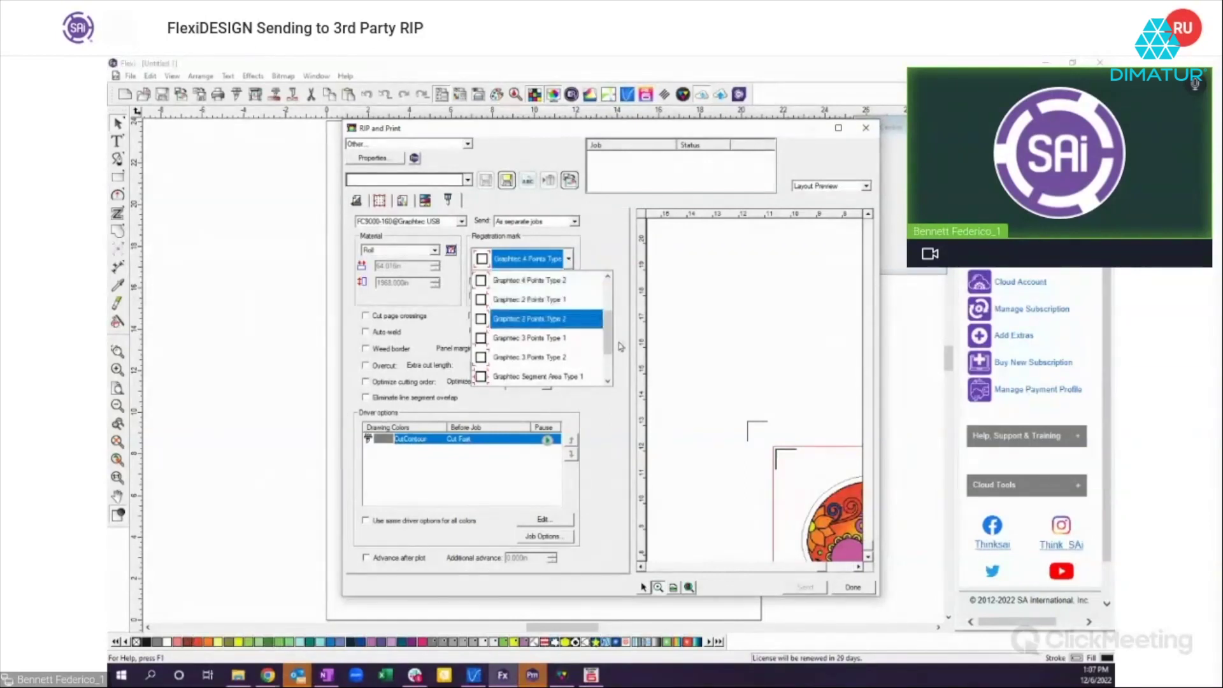
drag(610, 332, 617, 293)
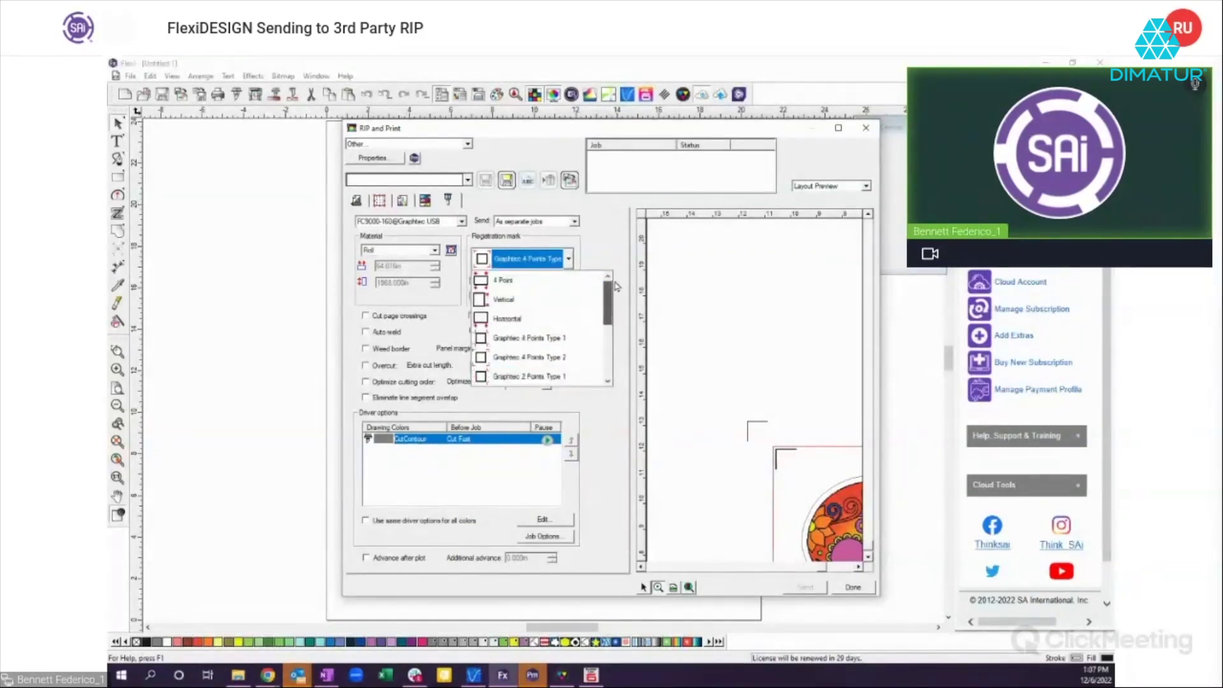
click(502, 321)
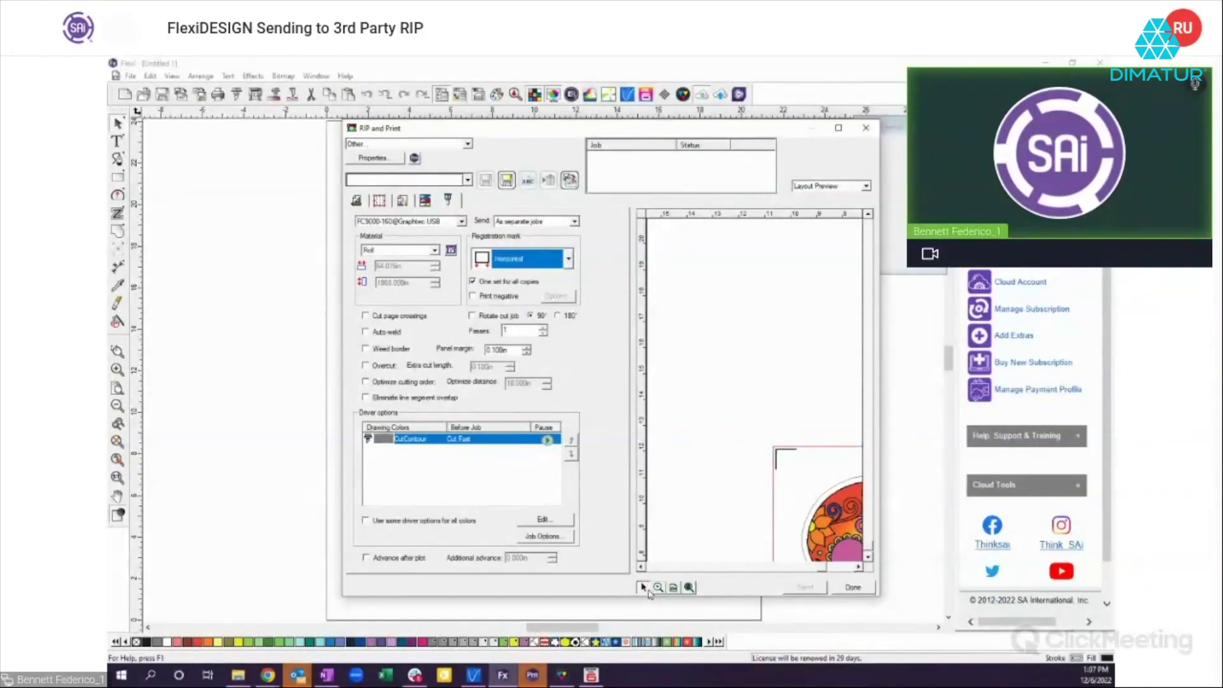
click(867, 558)
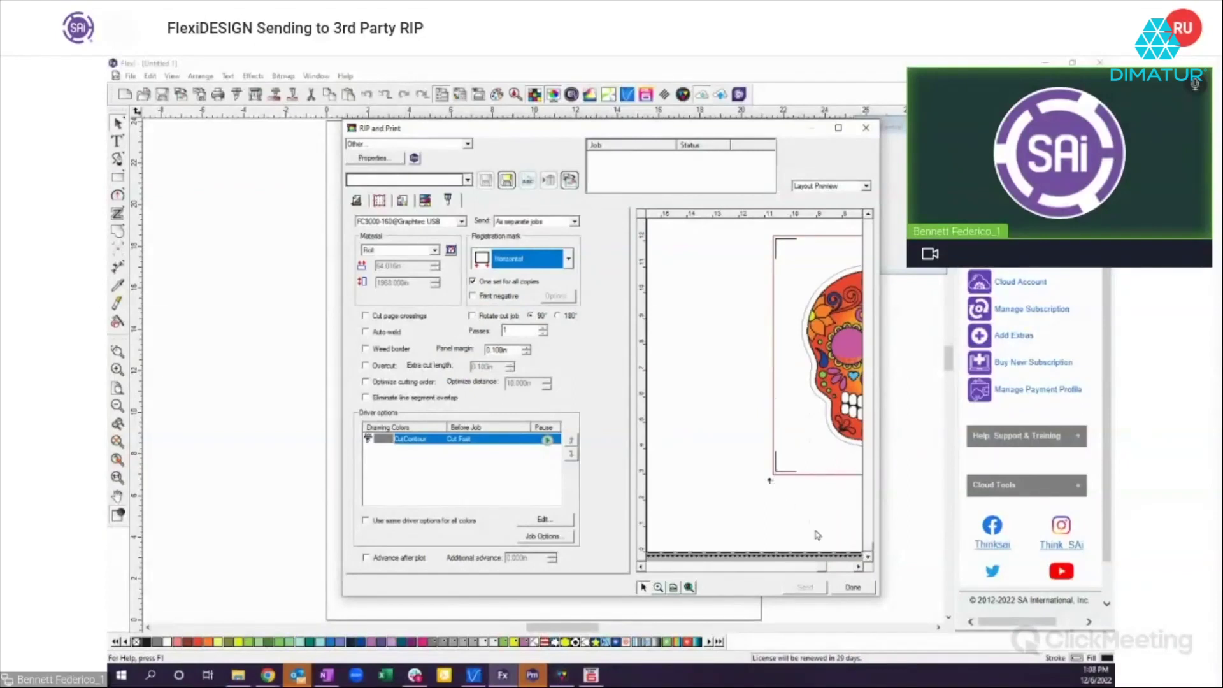
click(858, 567)
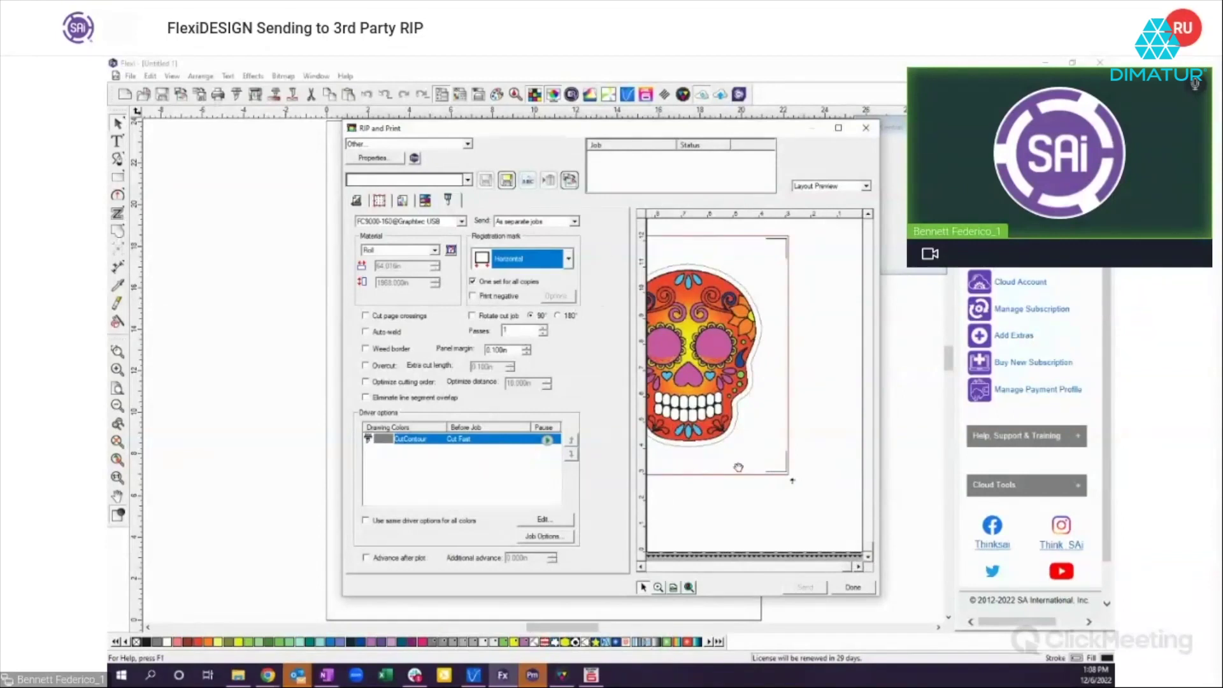
click(854, 589)
Step: Select the skull with its contour and marks, then send the contour cut to the T SERIES S2 160@Summa USB cutter using Hold in list
drag(390, 232, 686, 513)
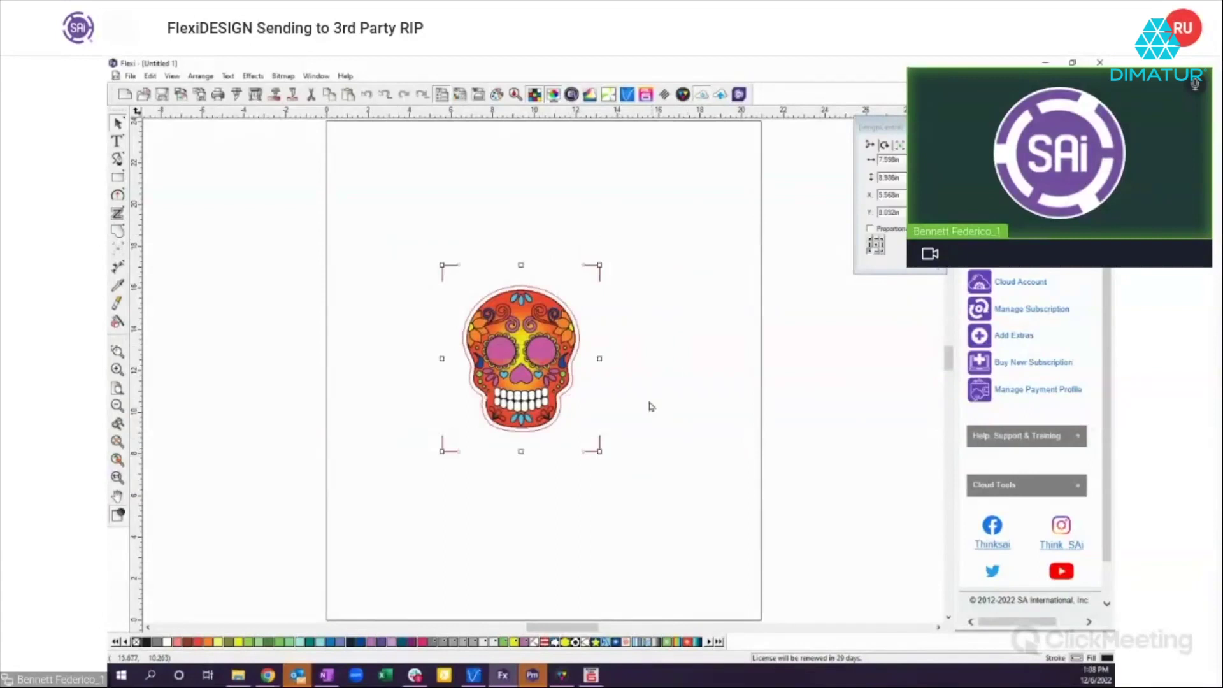
click(275, 95)
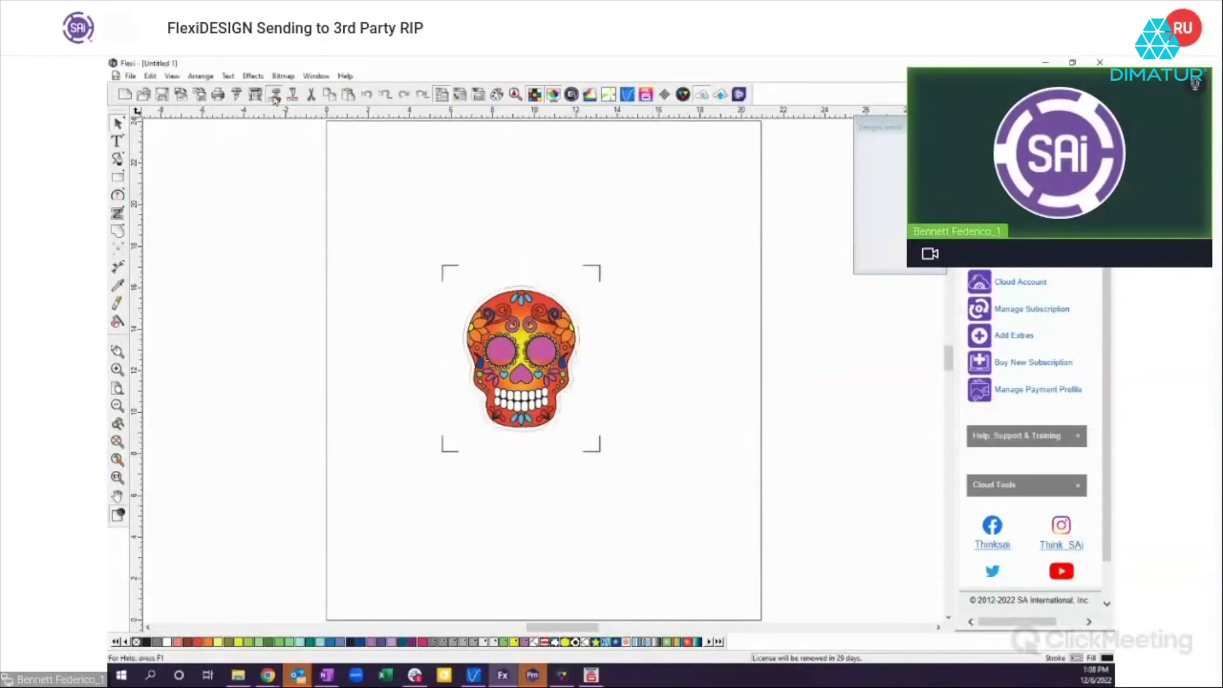
click(805, 587)
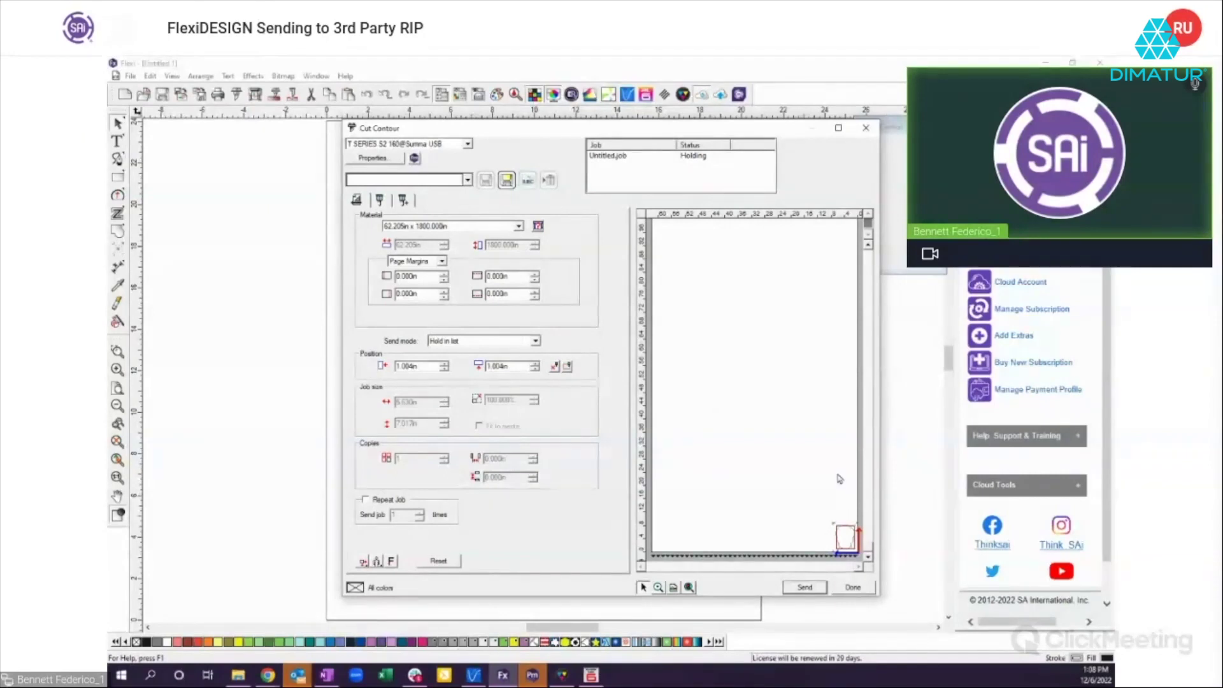
click(852, 587)
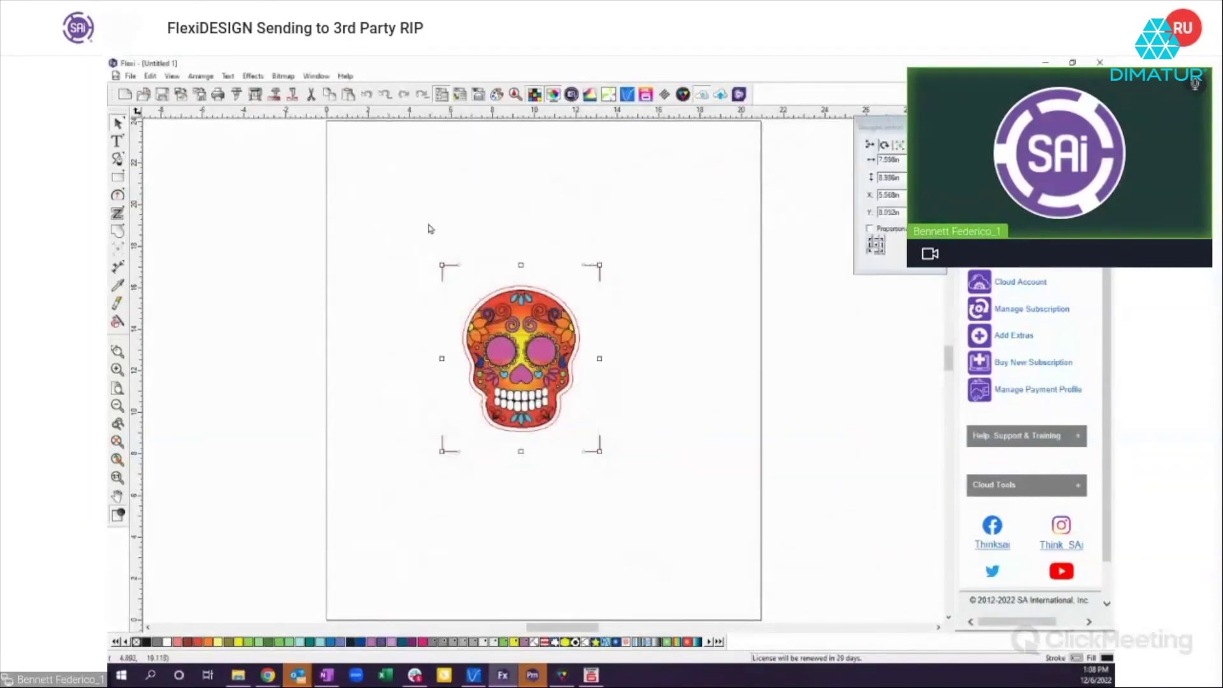
click(408, 247)
drag(417, 250, 658, 529)
click(411, 235)
drag(418, 253, 663, 504)
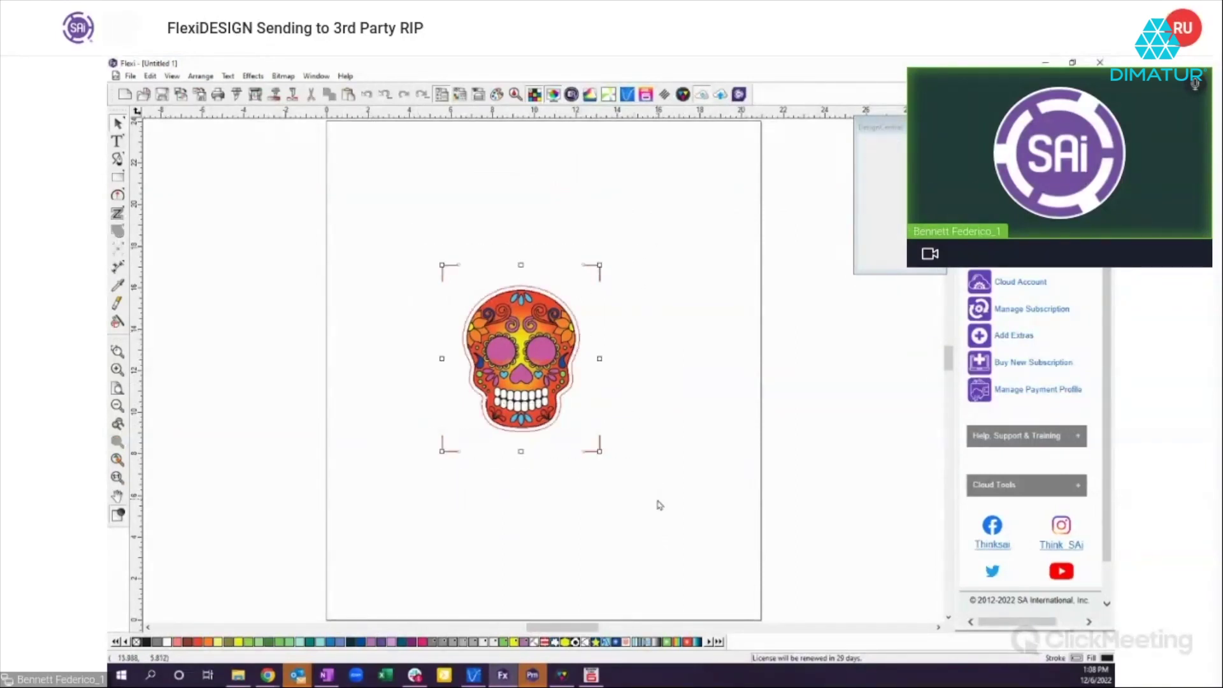
click(655, 302)
click(601, 277)
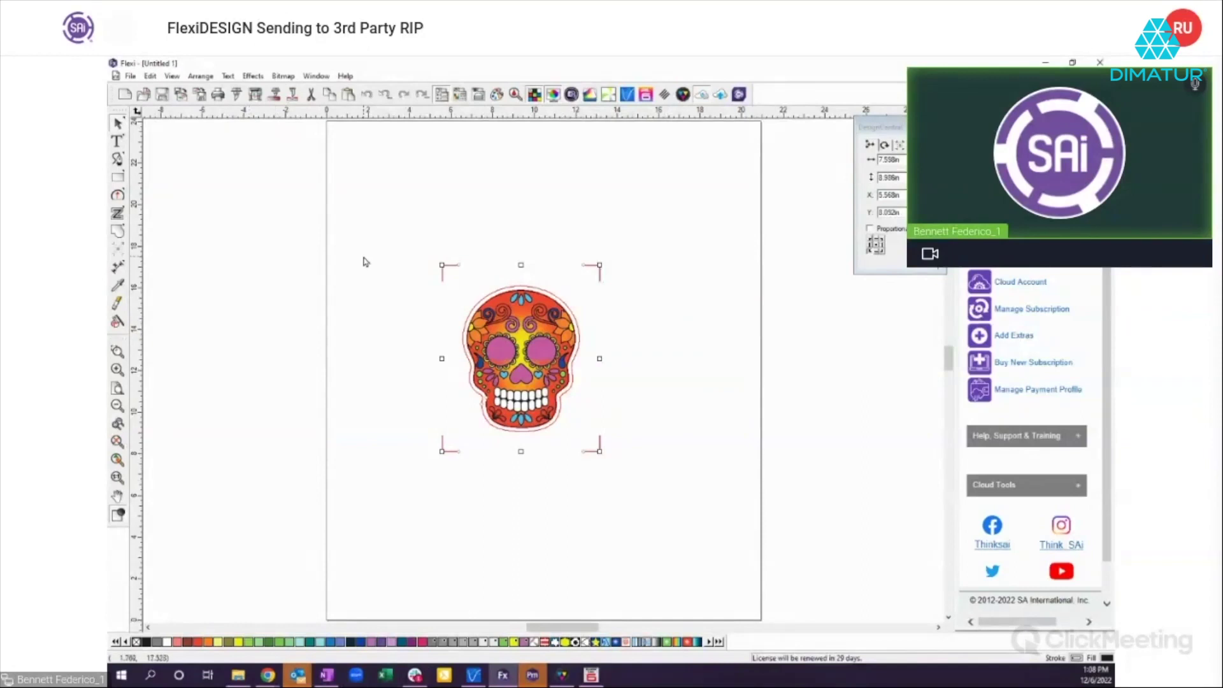
drag(395, 231, 666, 524)
Step: Open SAi's Youtube Guides and look through the full How to Use Flexi playlist down to its last videos
click(1048, 444)
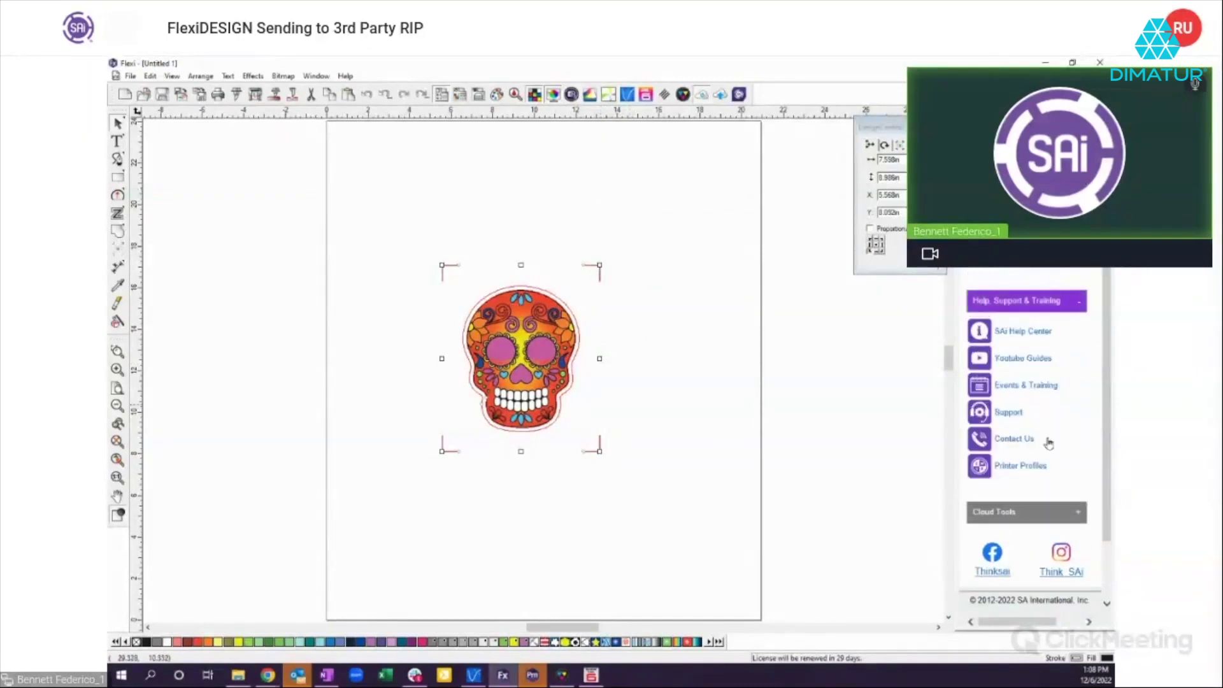
click(1010, 362)
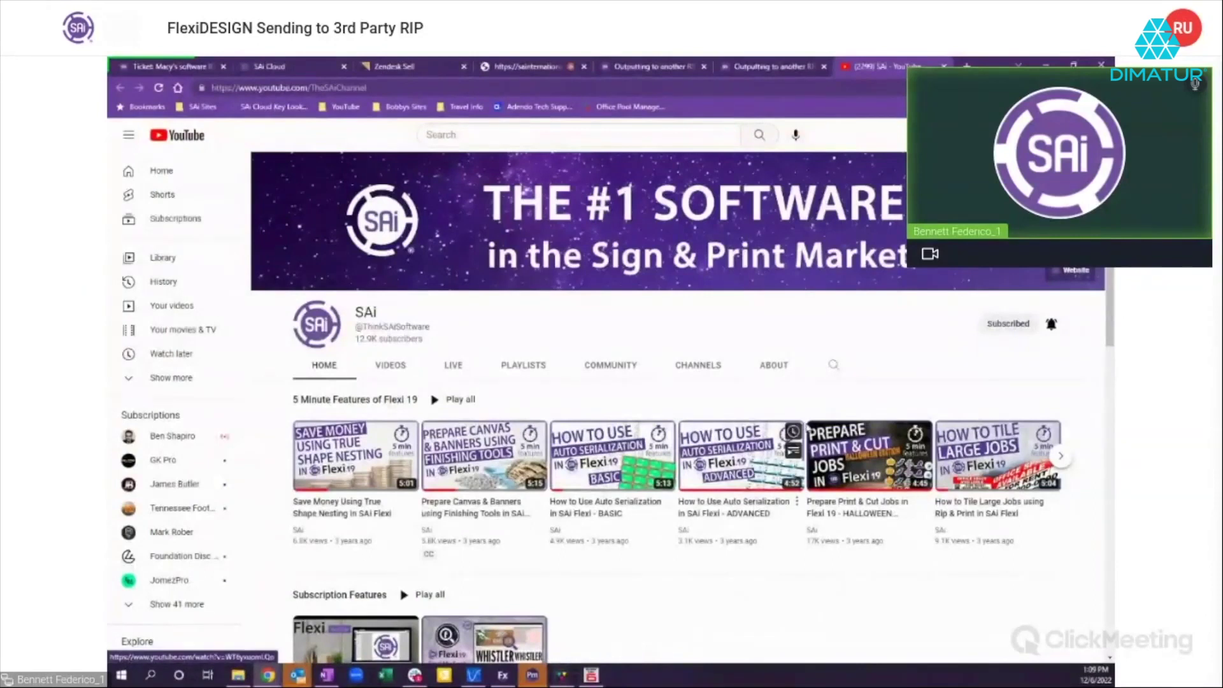
click(526, 367)
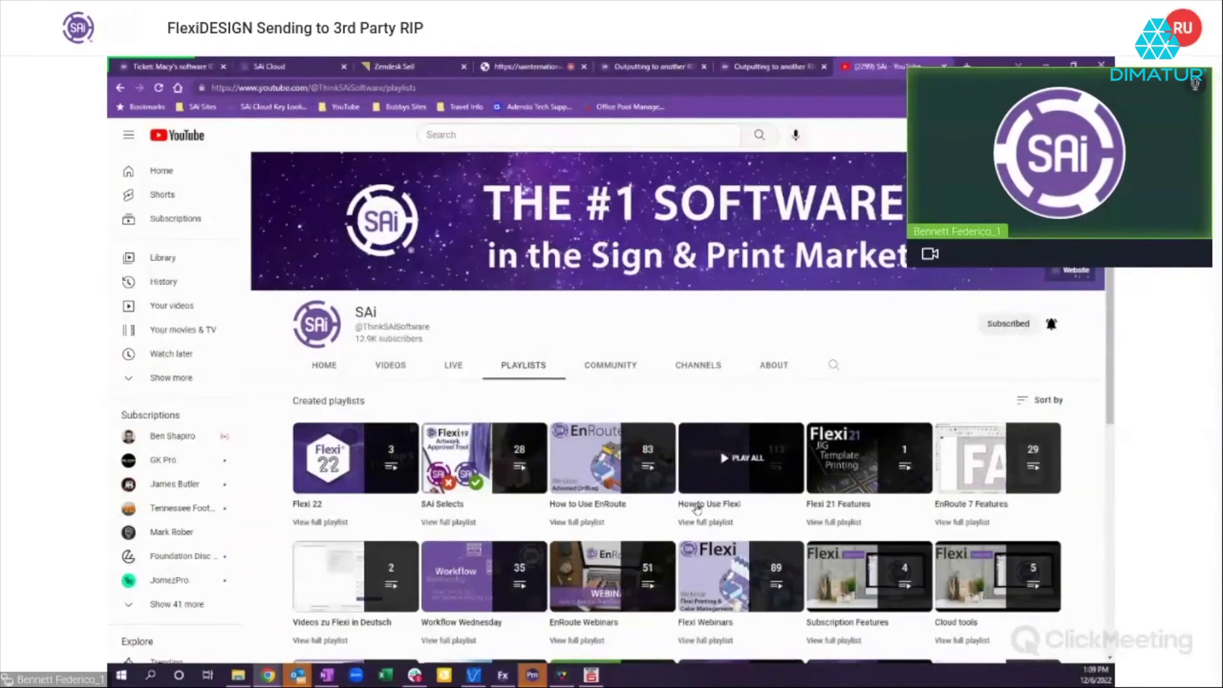
click(705, 522)
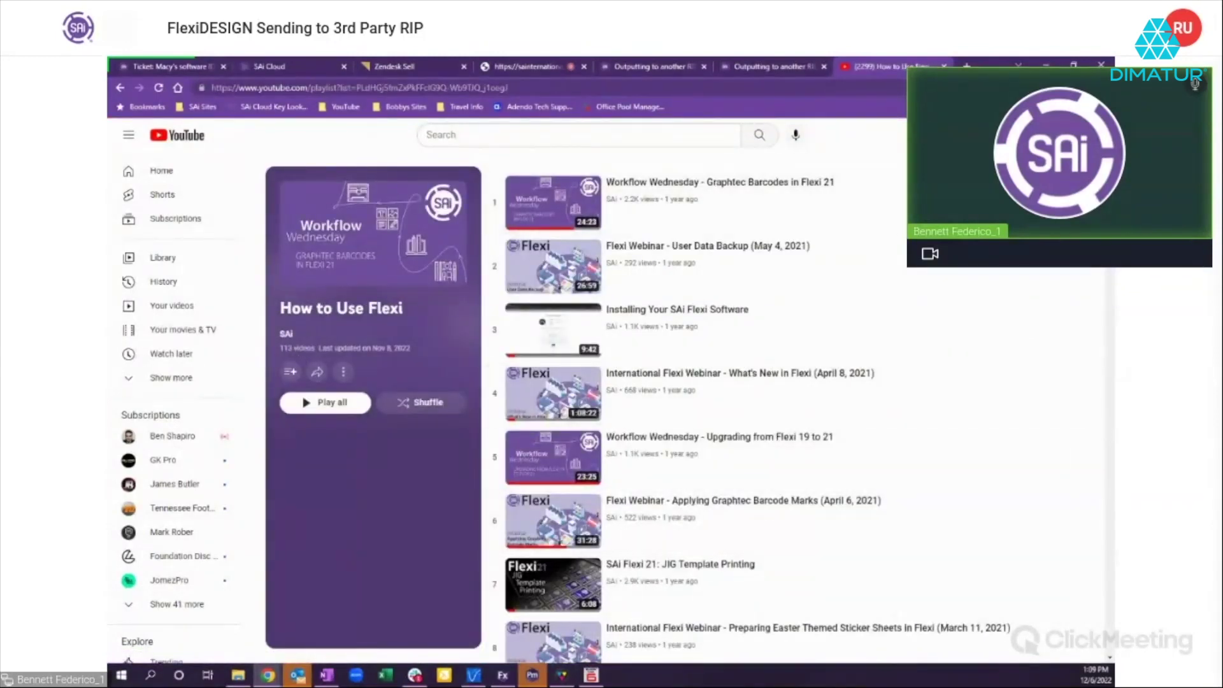
drag(1109, 146, 1109, 608)
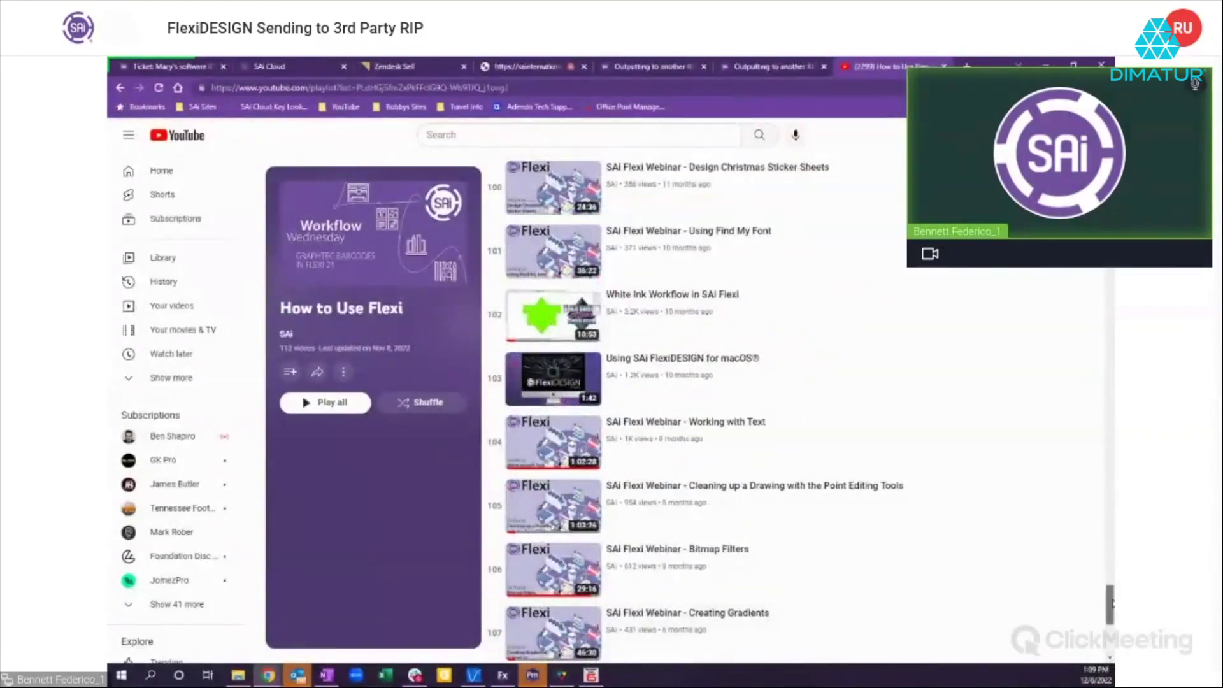
scroll(1109, 644, down, 5)
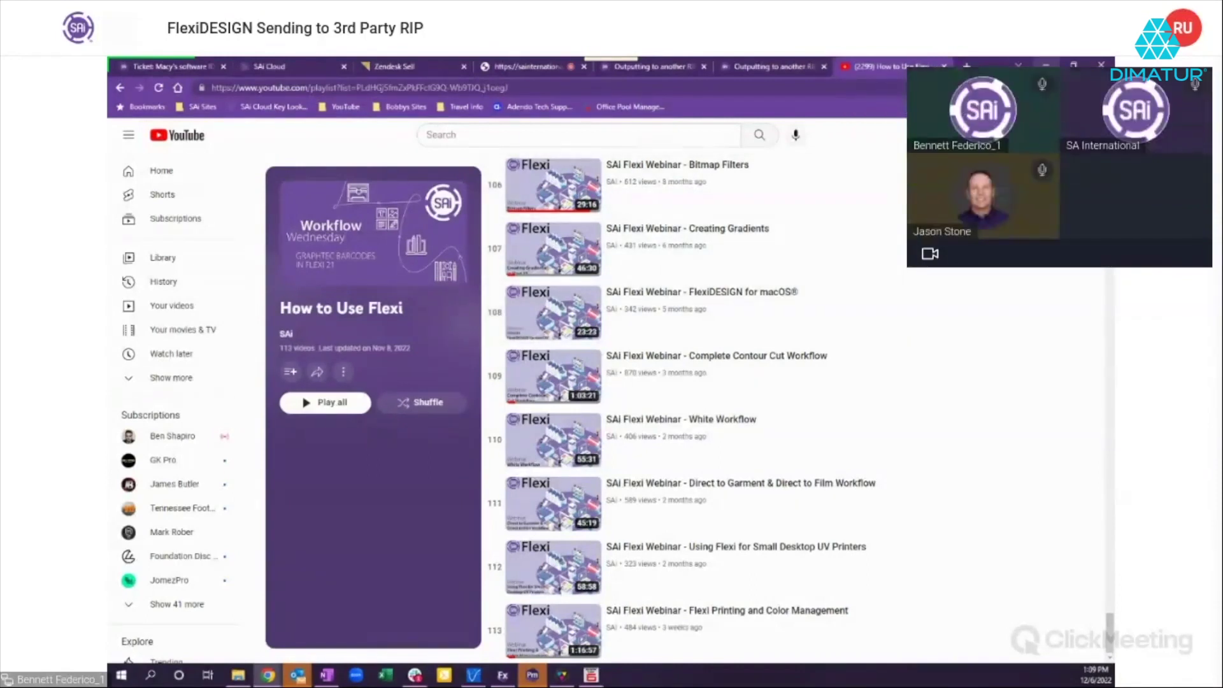
Step: Switch back to Flexi and select the skull together with its contour cut and corner marks
key(alt+Tab)
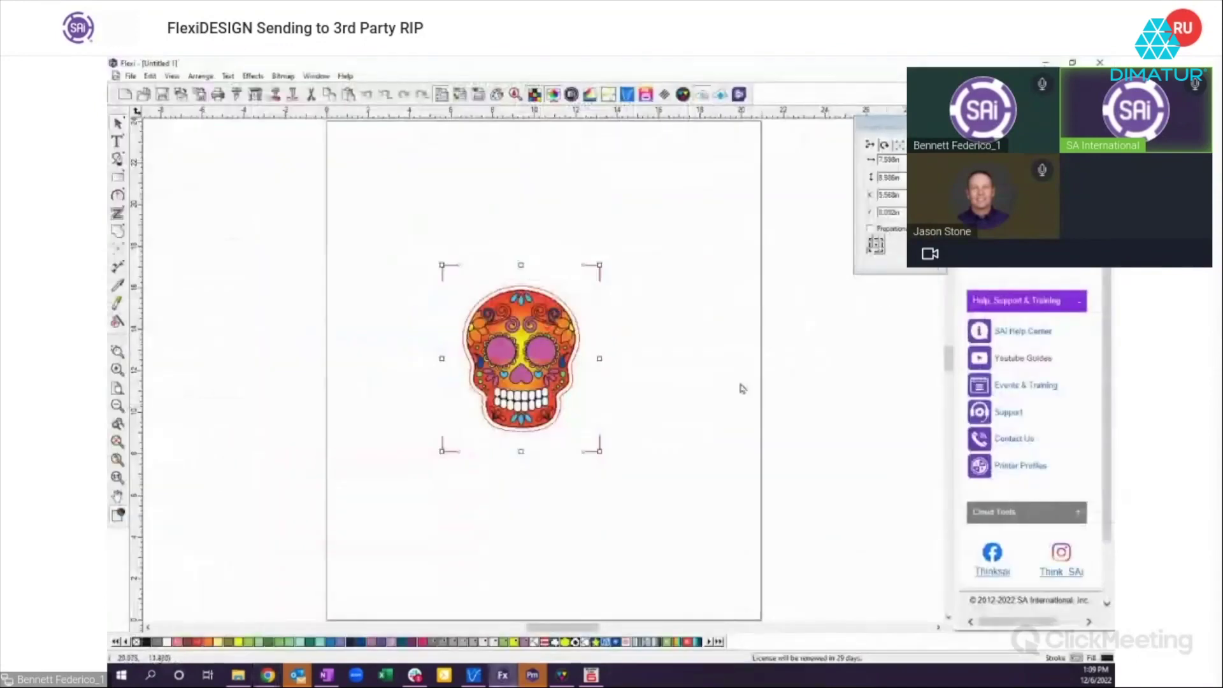
drag(410, 241, 683, 489)
click(675, 252)
drag(410, 237, 669, 492)
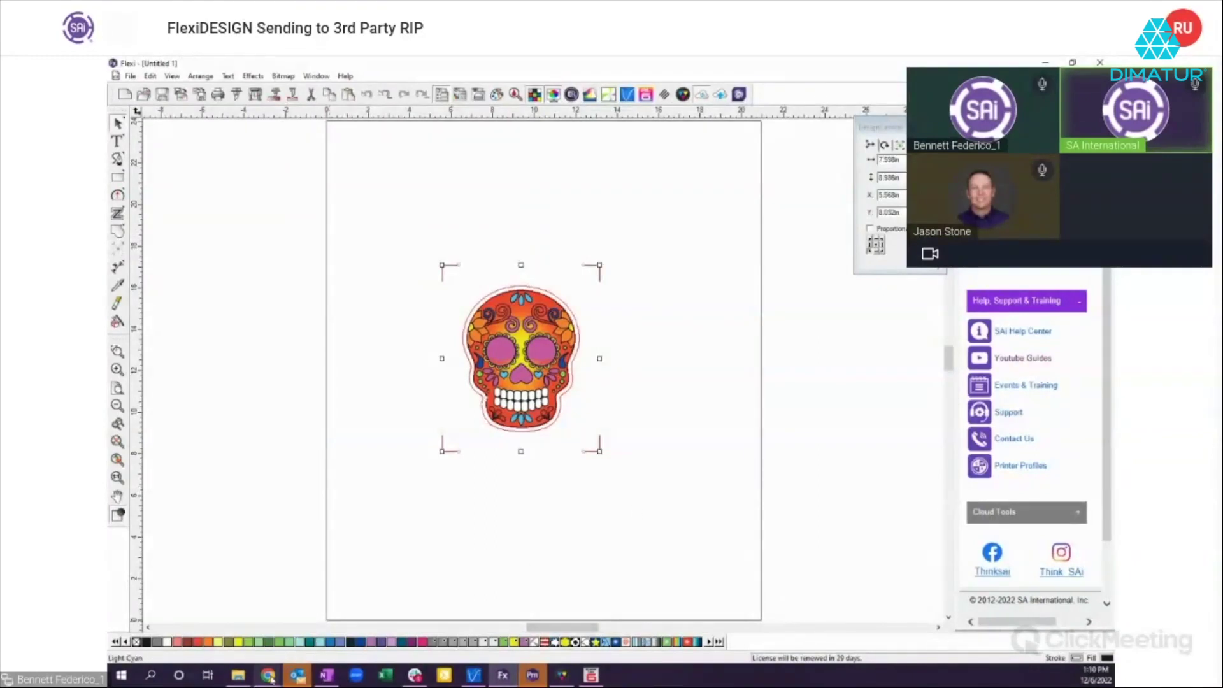
mouse_move(269, 679)
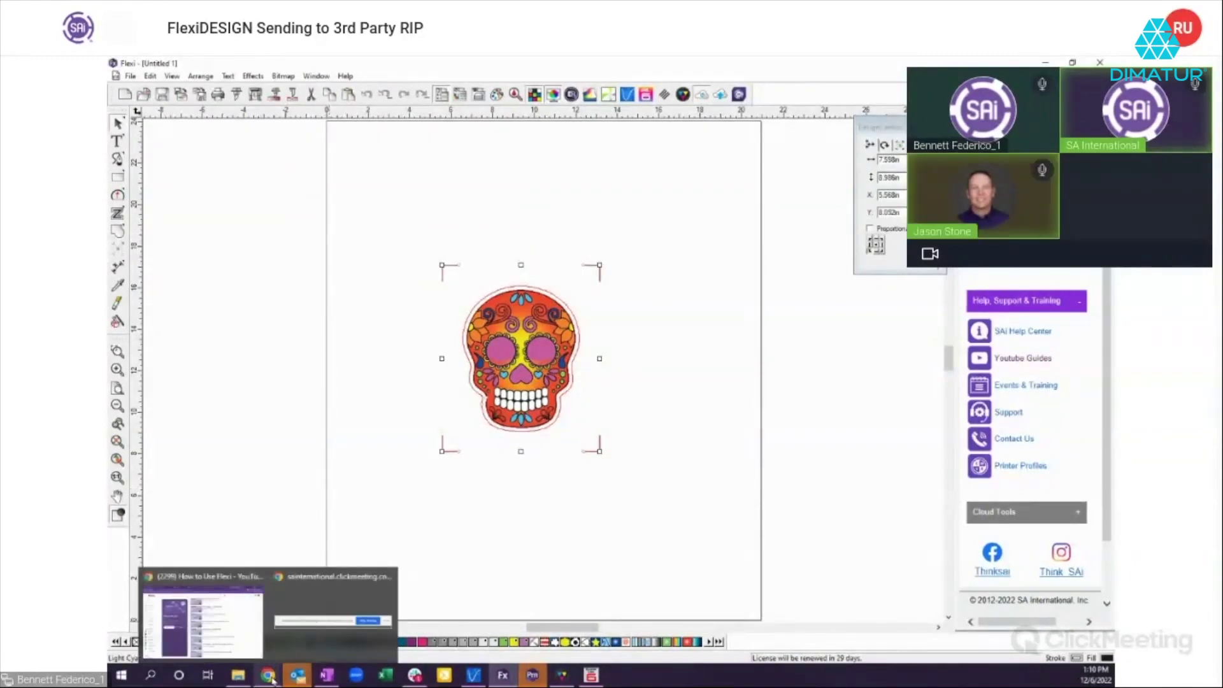